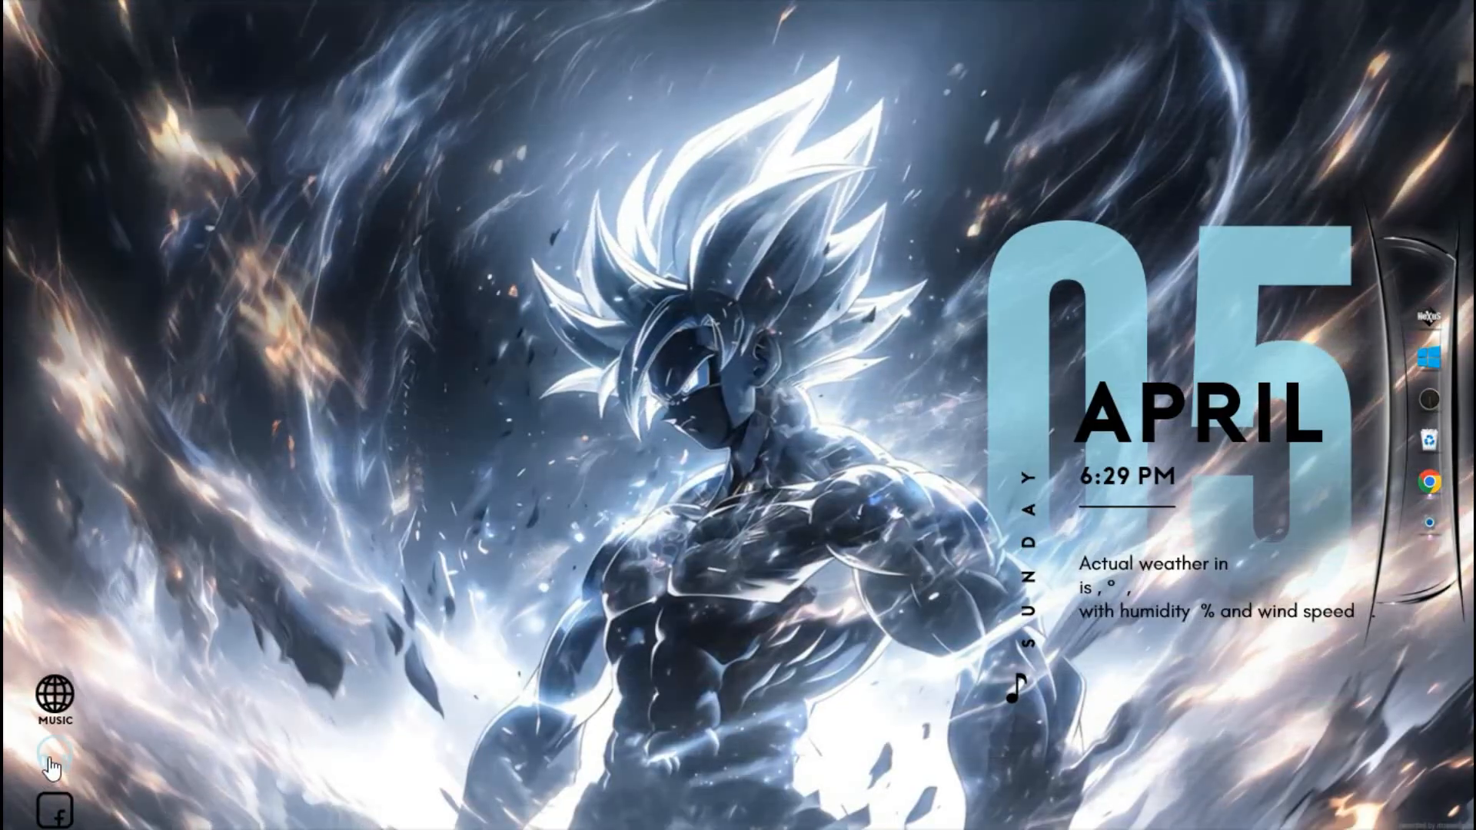
pyautogui.moveTo(187, 596)
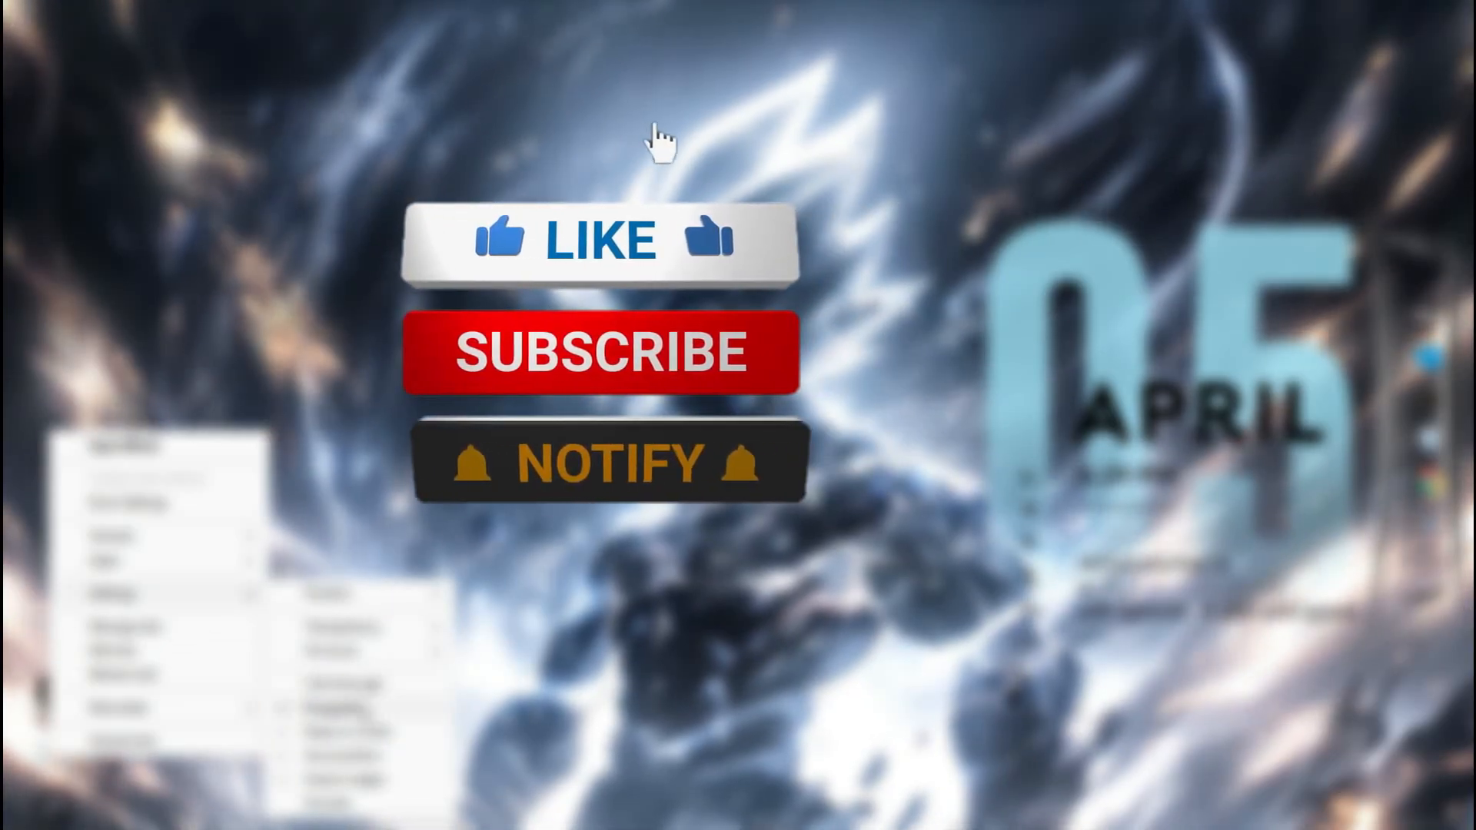
pyautogui.click(338, 708)
pyautogui.rightClick(72, 798)
pyautogui.moveTo(181, 638)
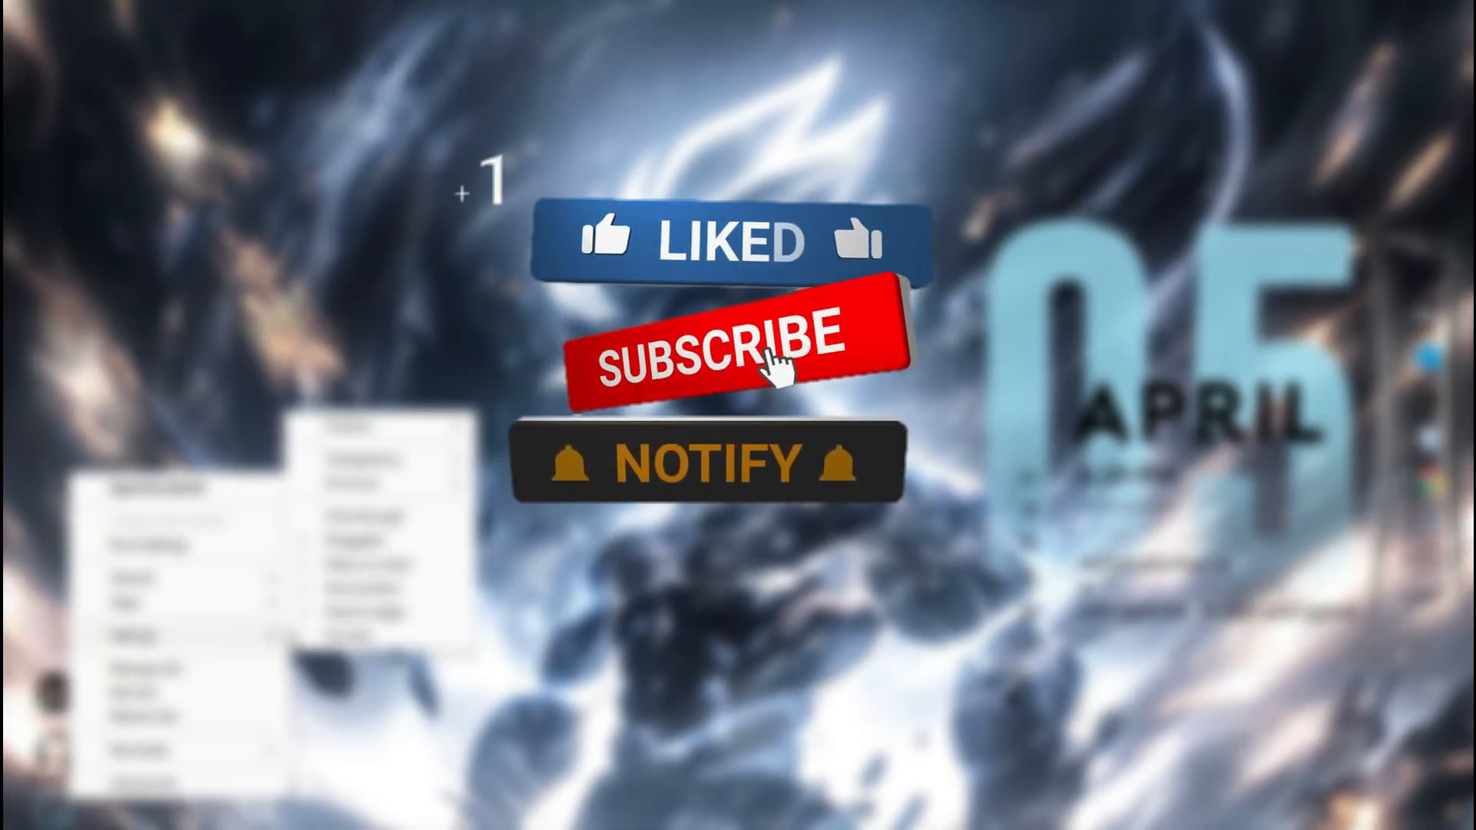
pyautogui.click(353, 537)
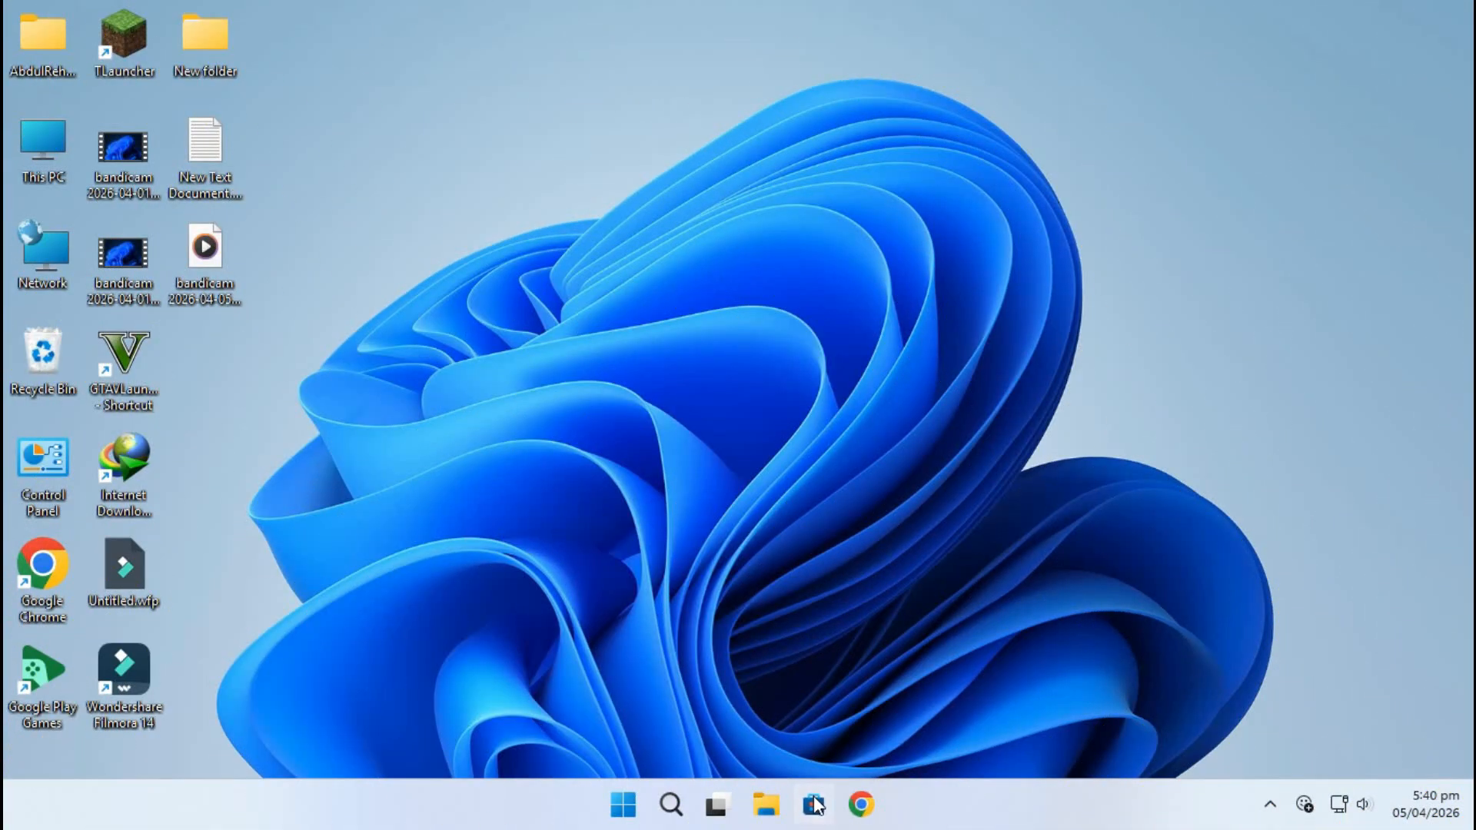
# Search the Microsoft Store for "lively wallpaper" and install the Lively Wallpaper app
pyautogui.click(815, 805)
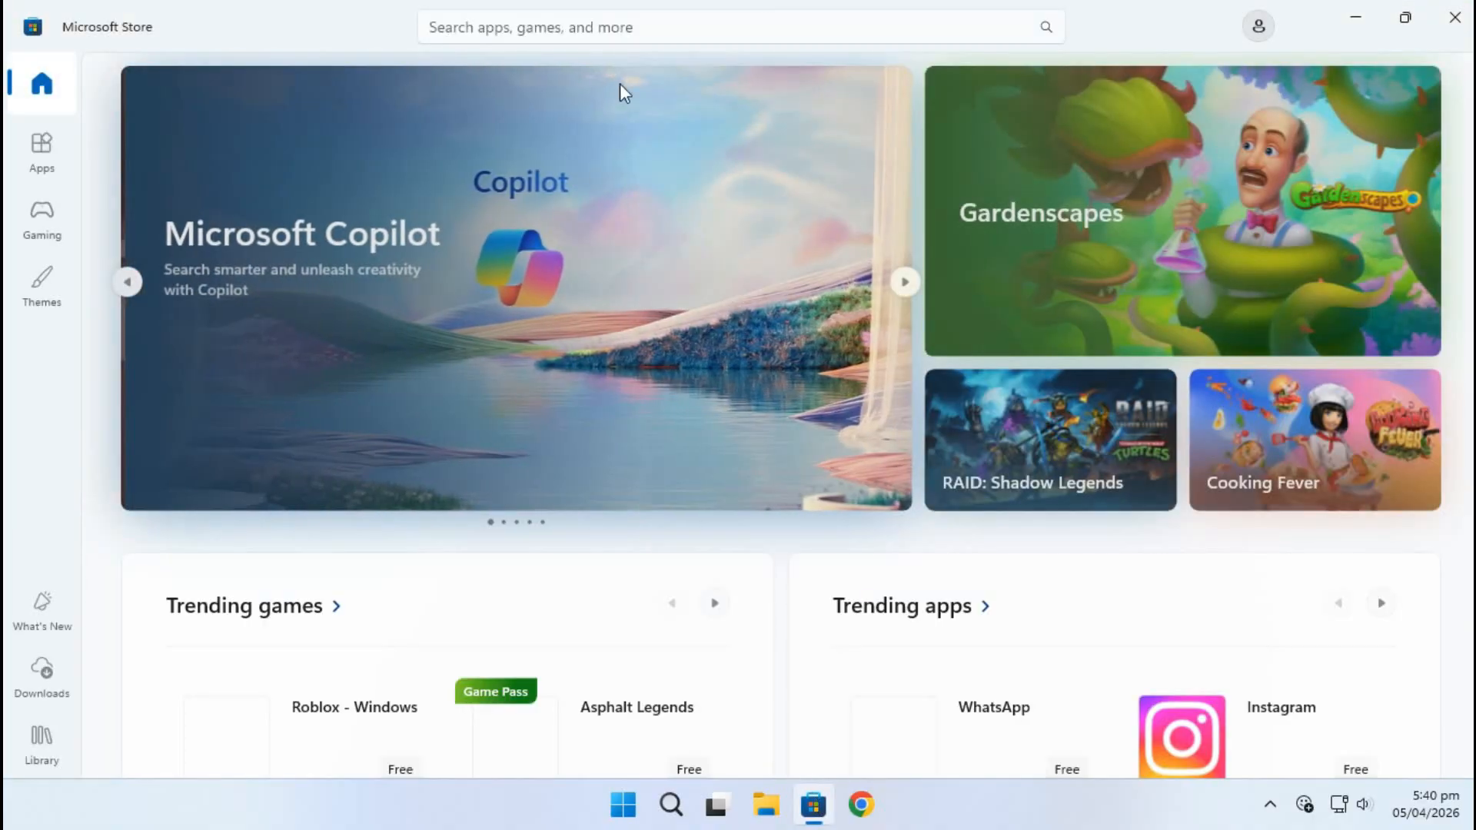
pyautogui.click(606, 31)
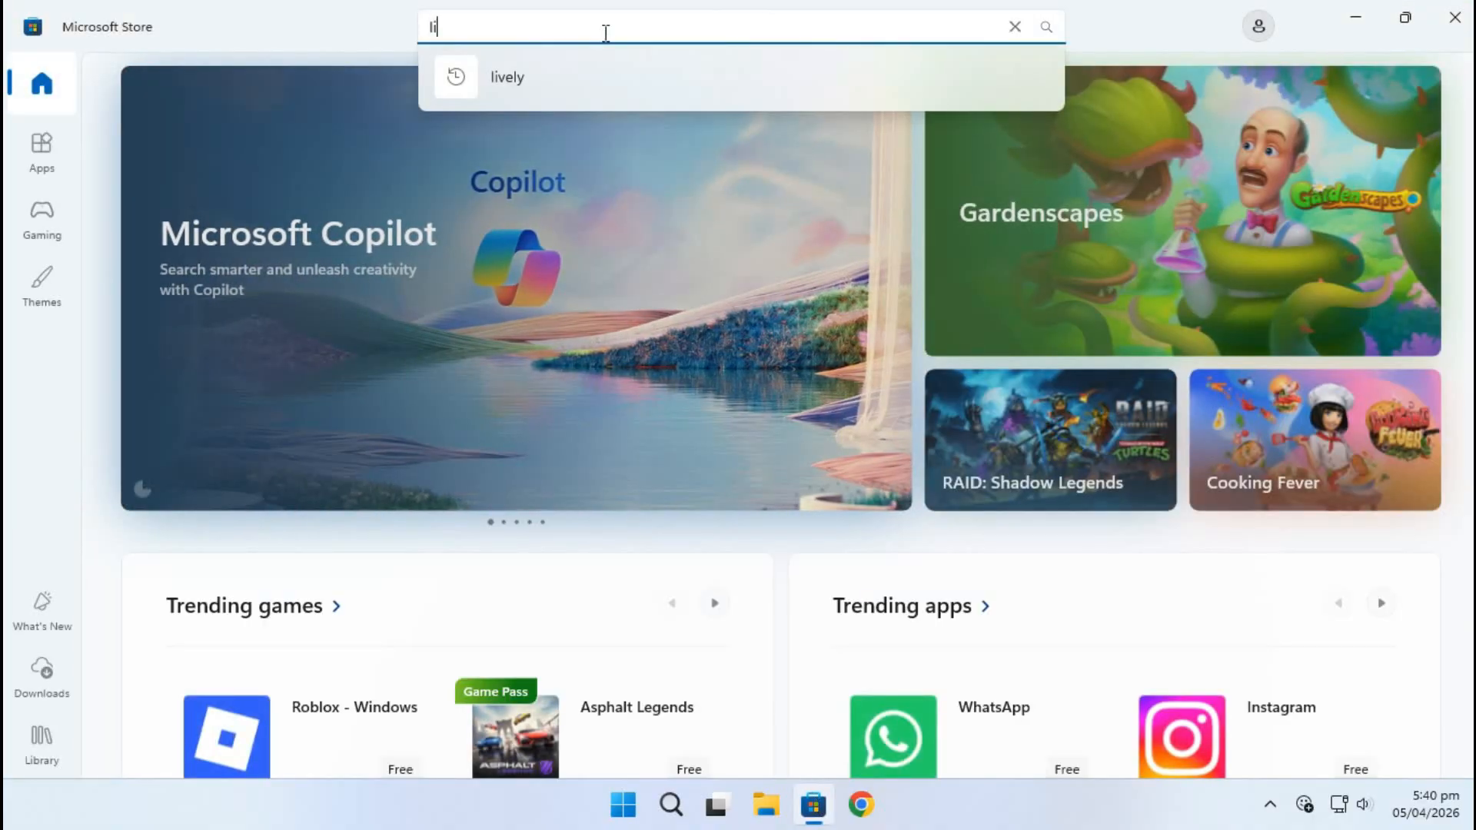
pyautogui.press('Return')
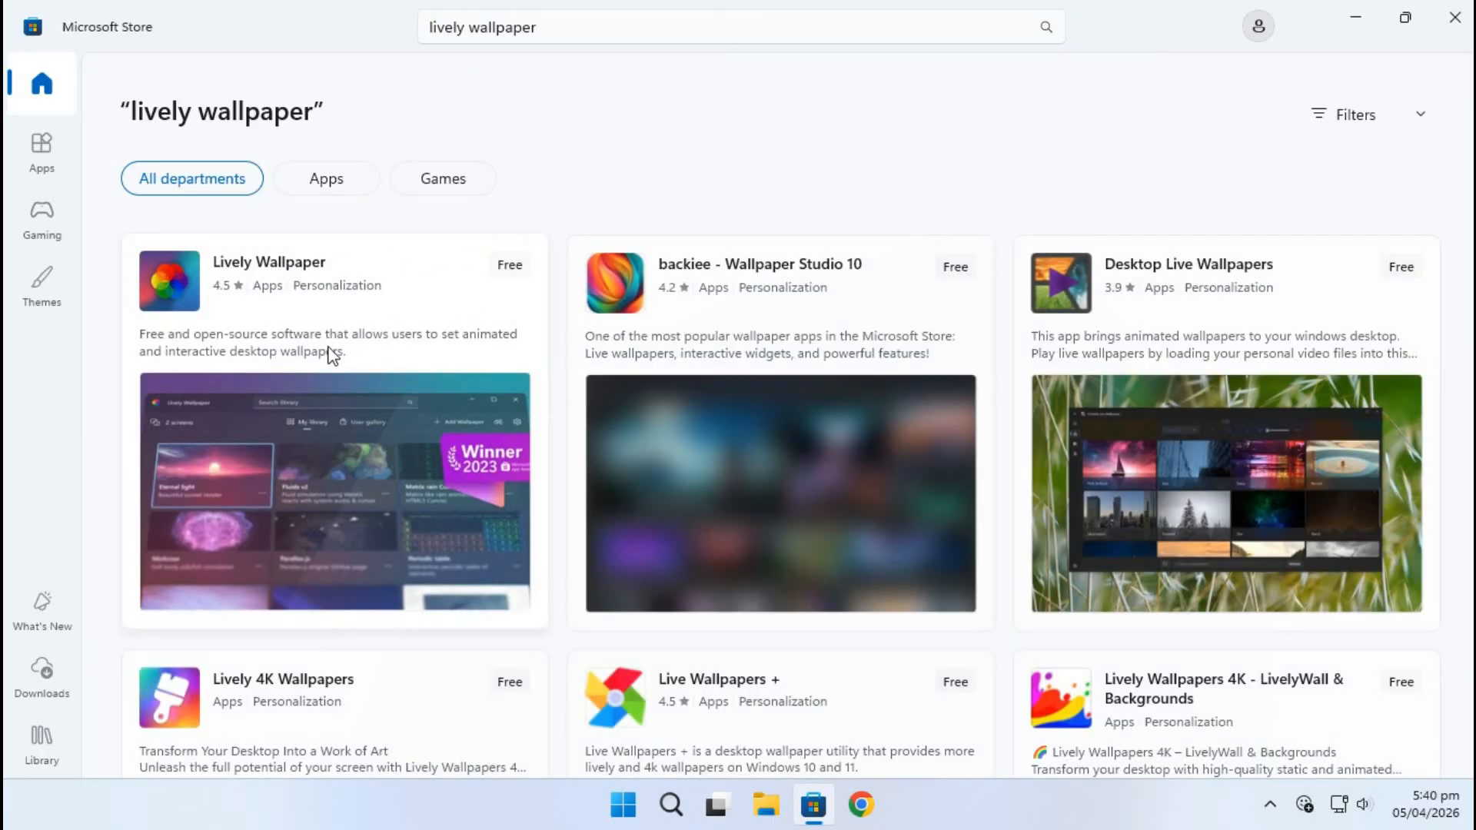
pyautogui.click(331, 352)
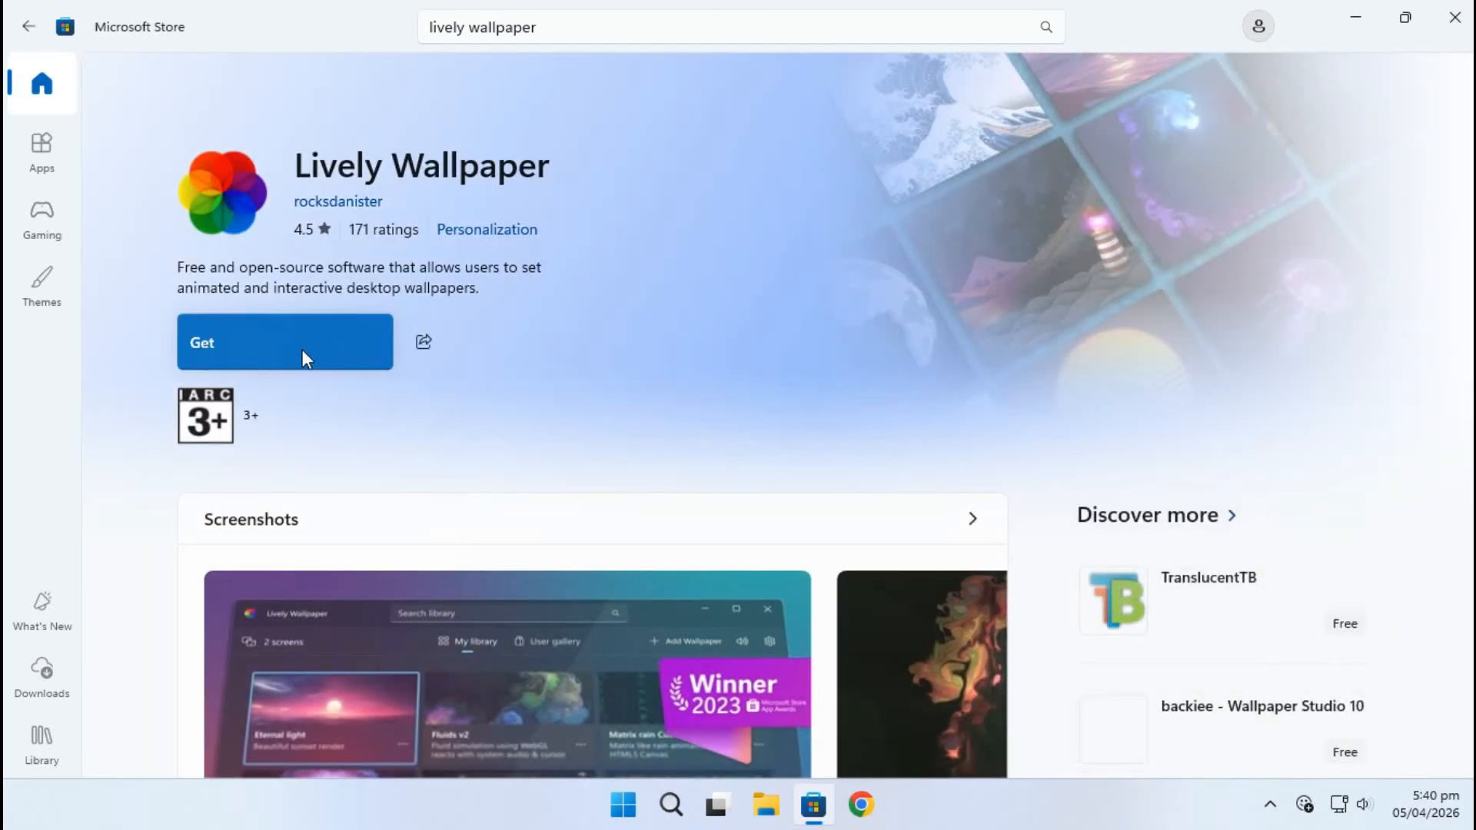
pyautogui.click(260, 359)
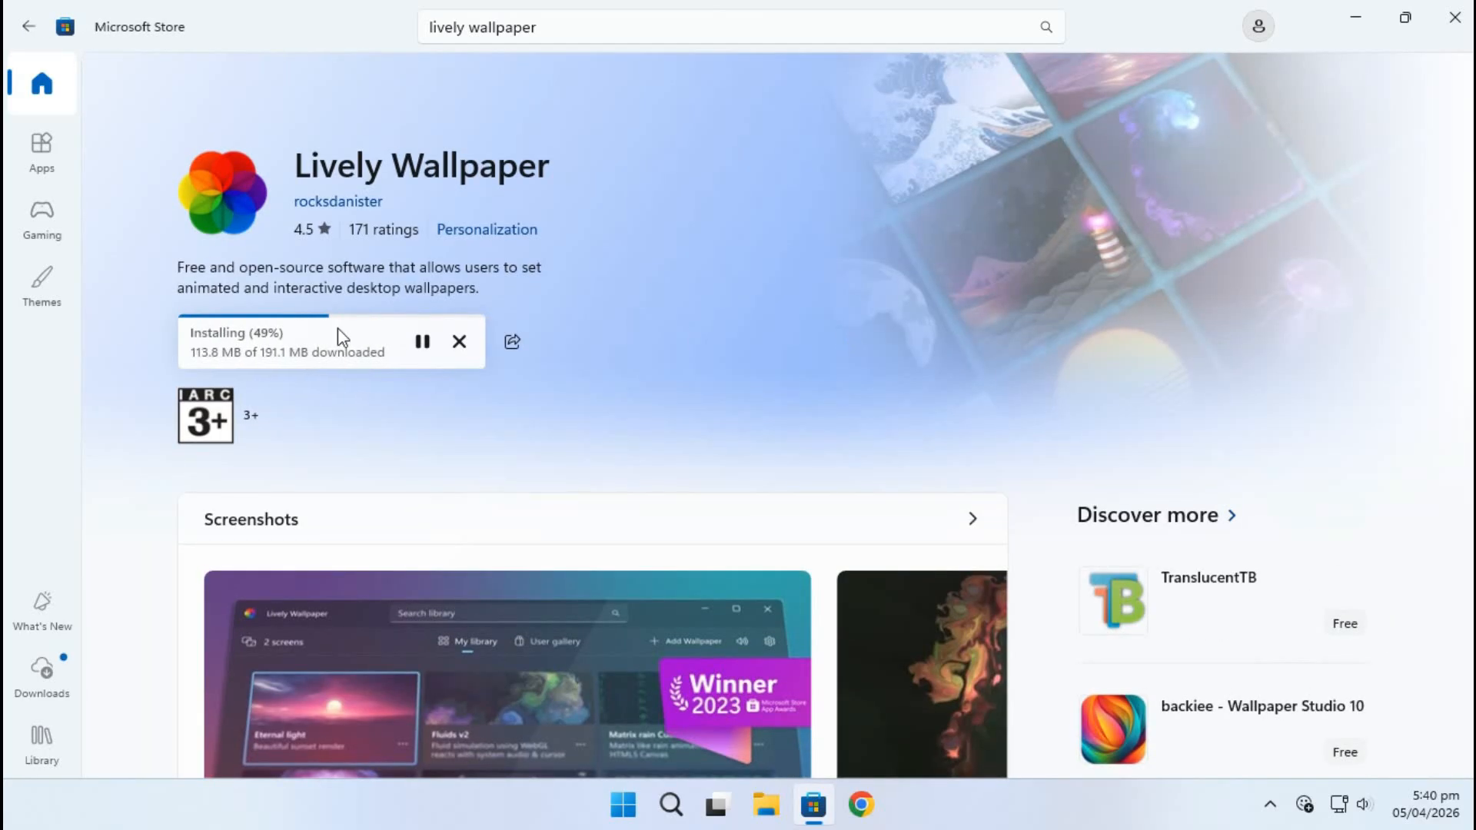
# Install TranslucentTB from its Microsoft Store page and close the store
pyautogui.click(1180, 604)
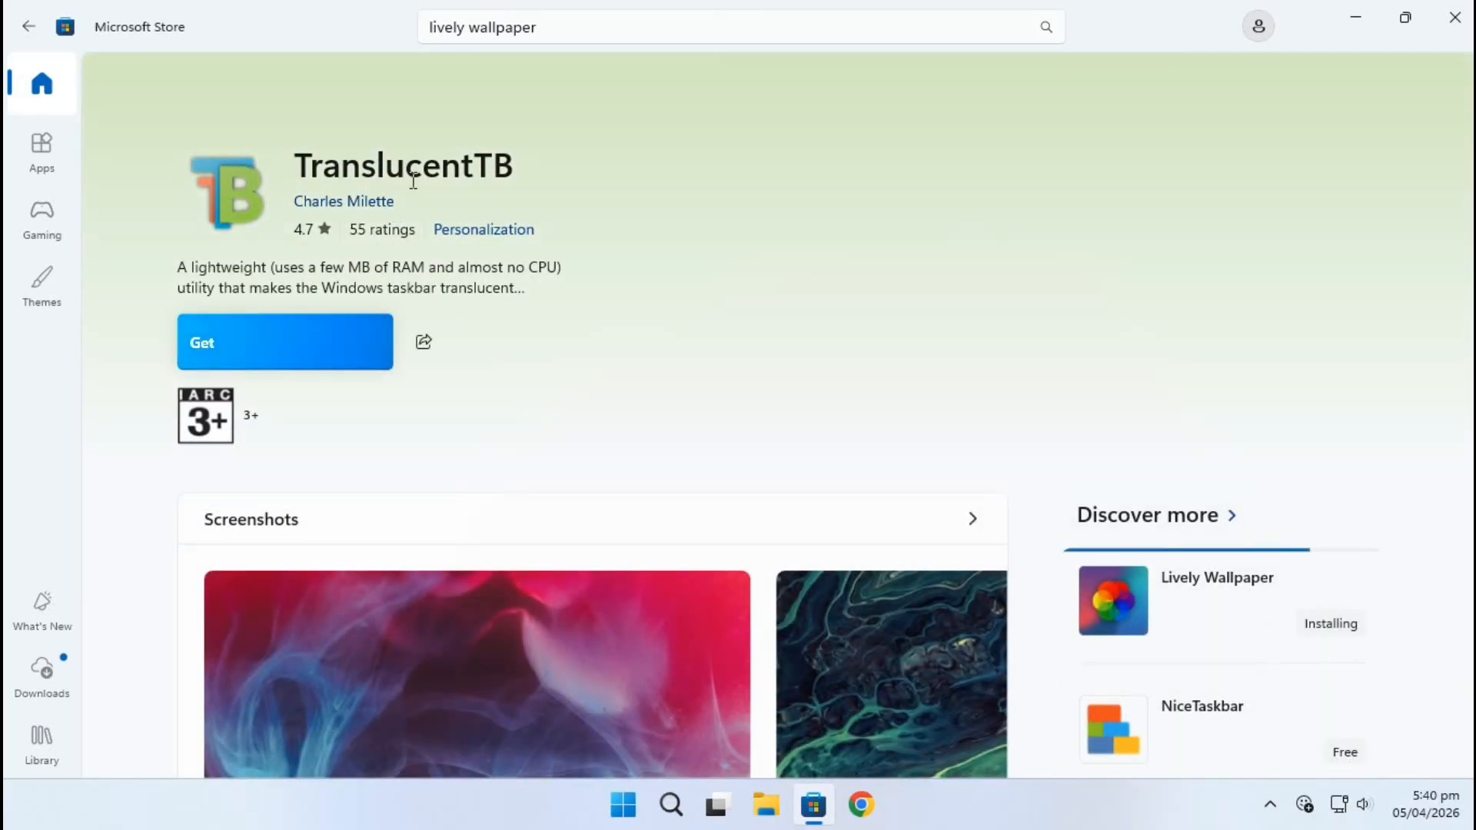
pyautogui.scroll(-3, 415, 189)
pyautogui.scroll(3, 415, 188)
pyautogui.click(270, 211)
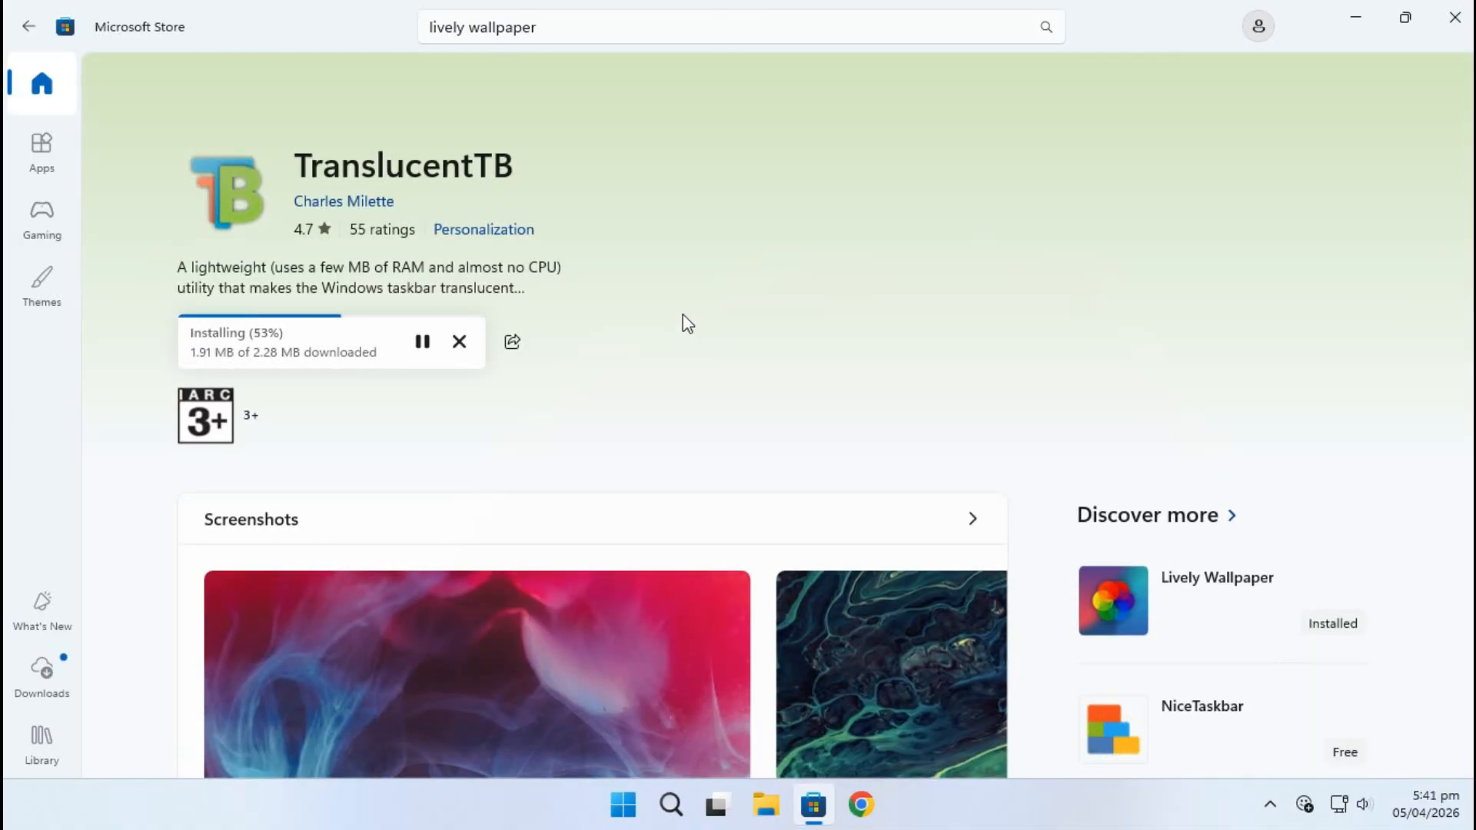
pyautogui.click(1454, 17)
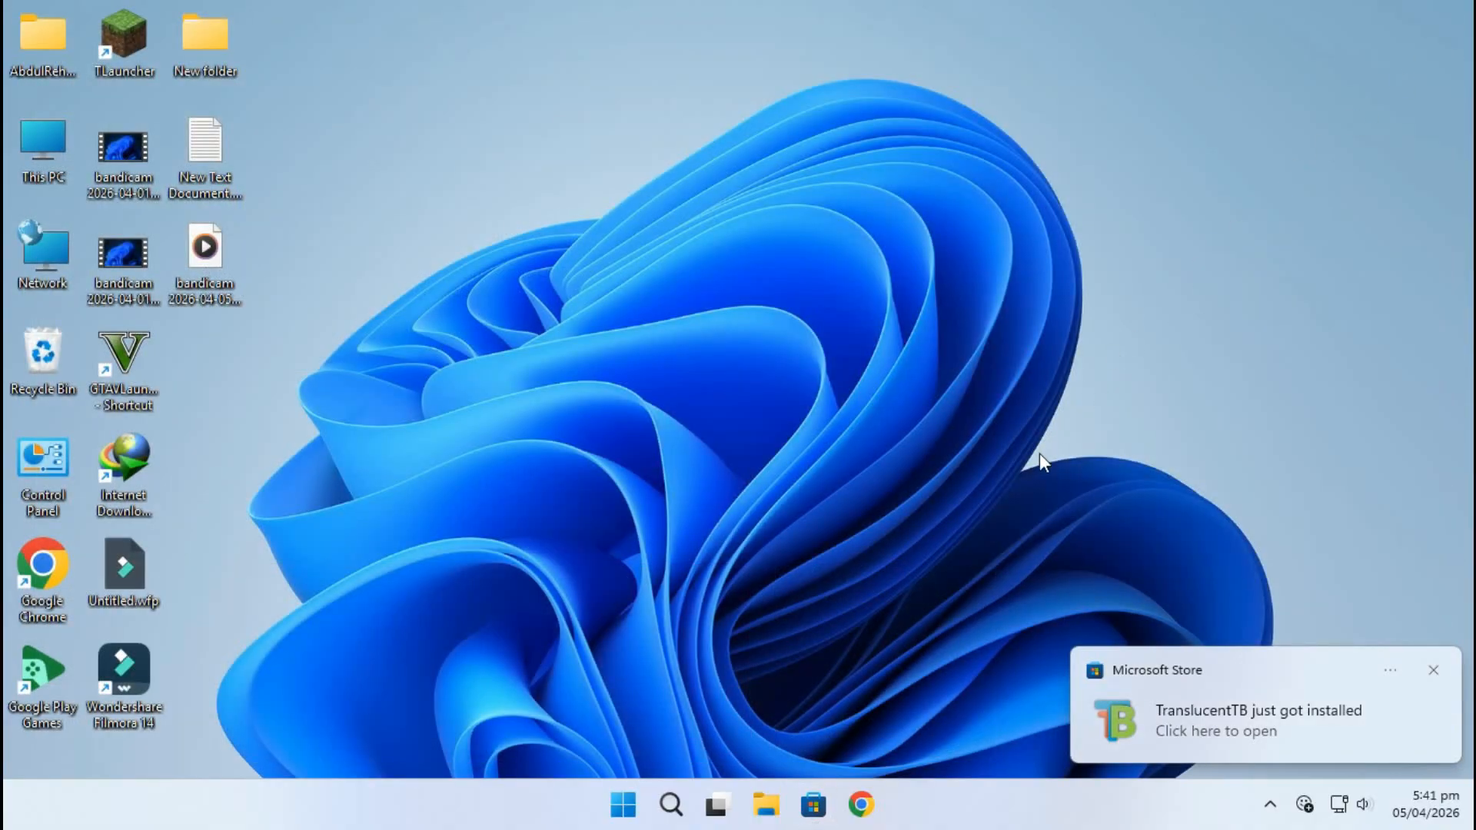
# Launch TranslucentTB, continue past its welcome window and dismiss its system tray notification
pyautogui.click(623, 808)
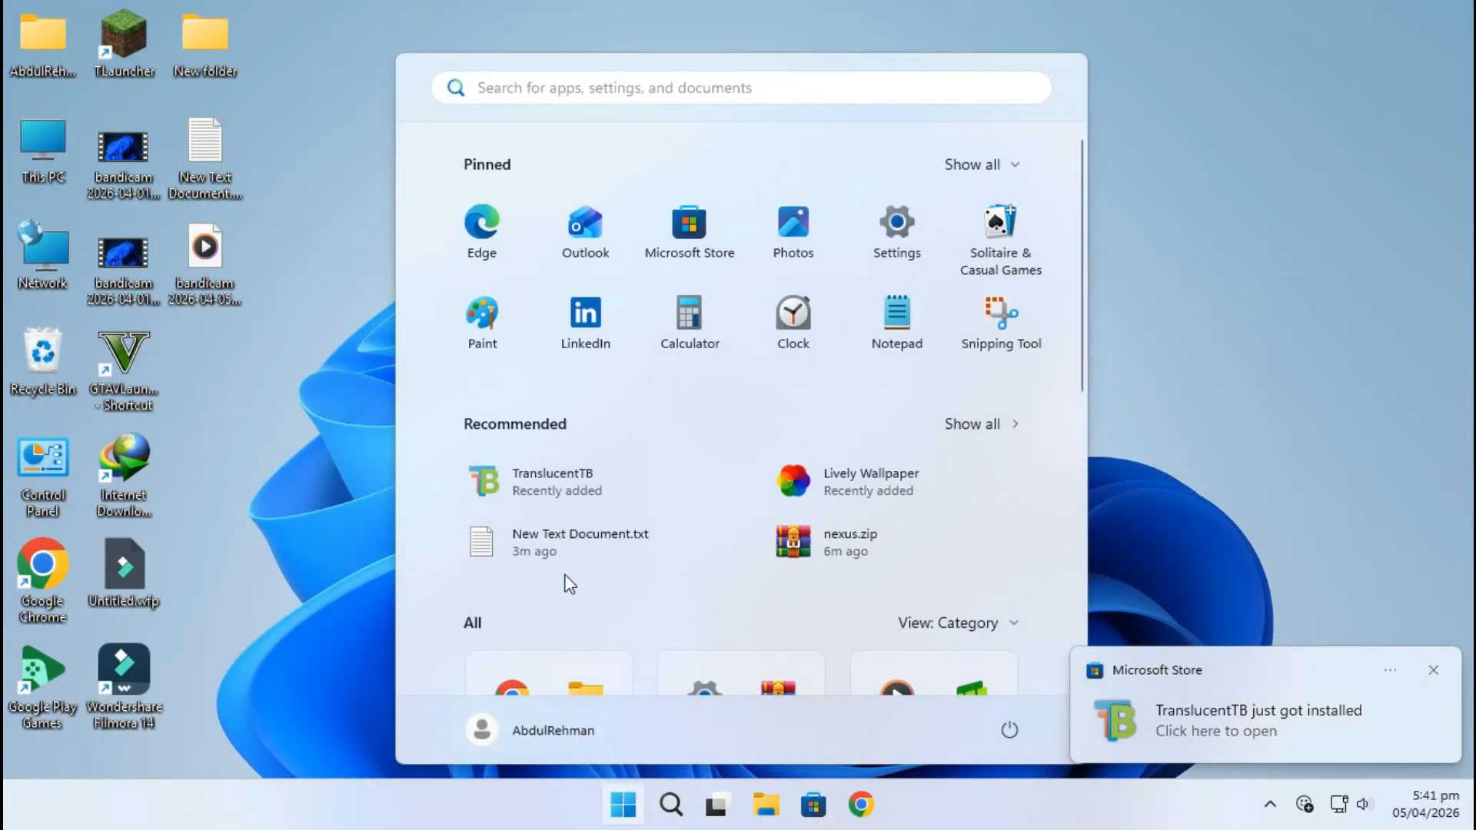
pyautogui.click(565, 492)
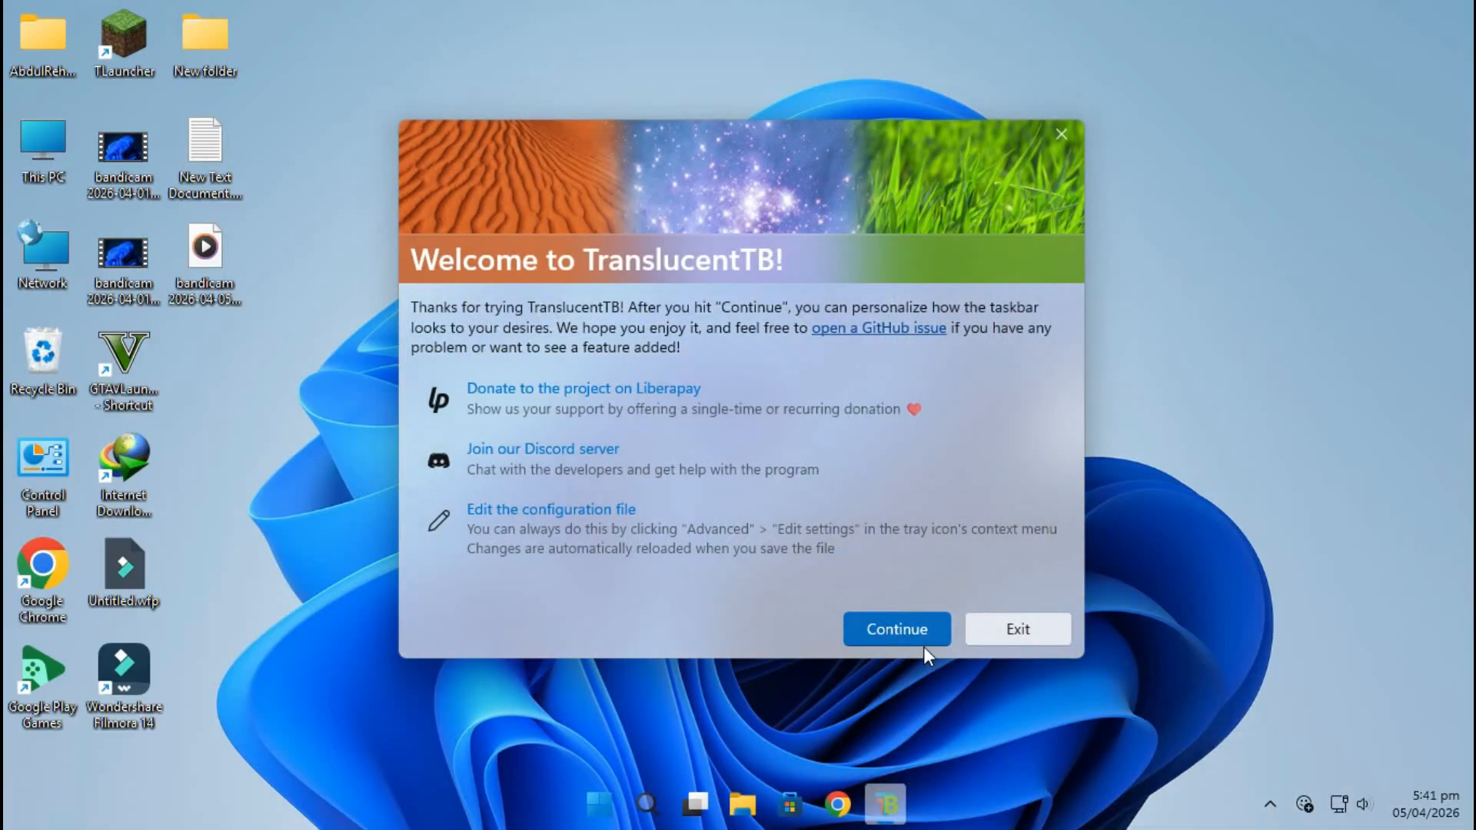
pyautogui.click(920, 635)
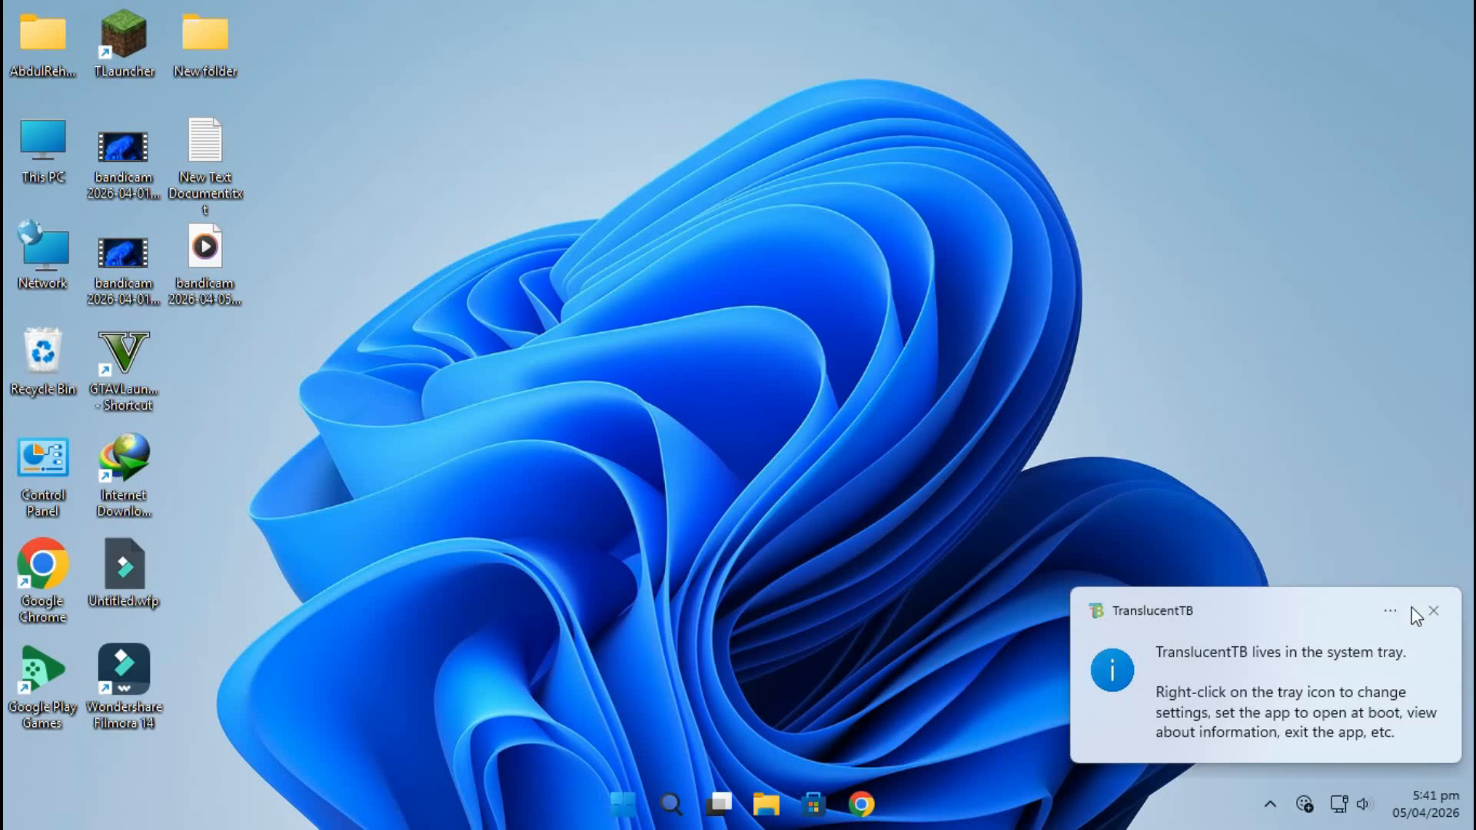
pyautogui.click(1433, 611)
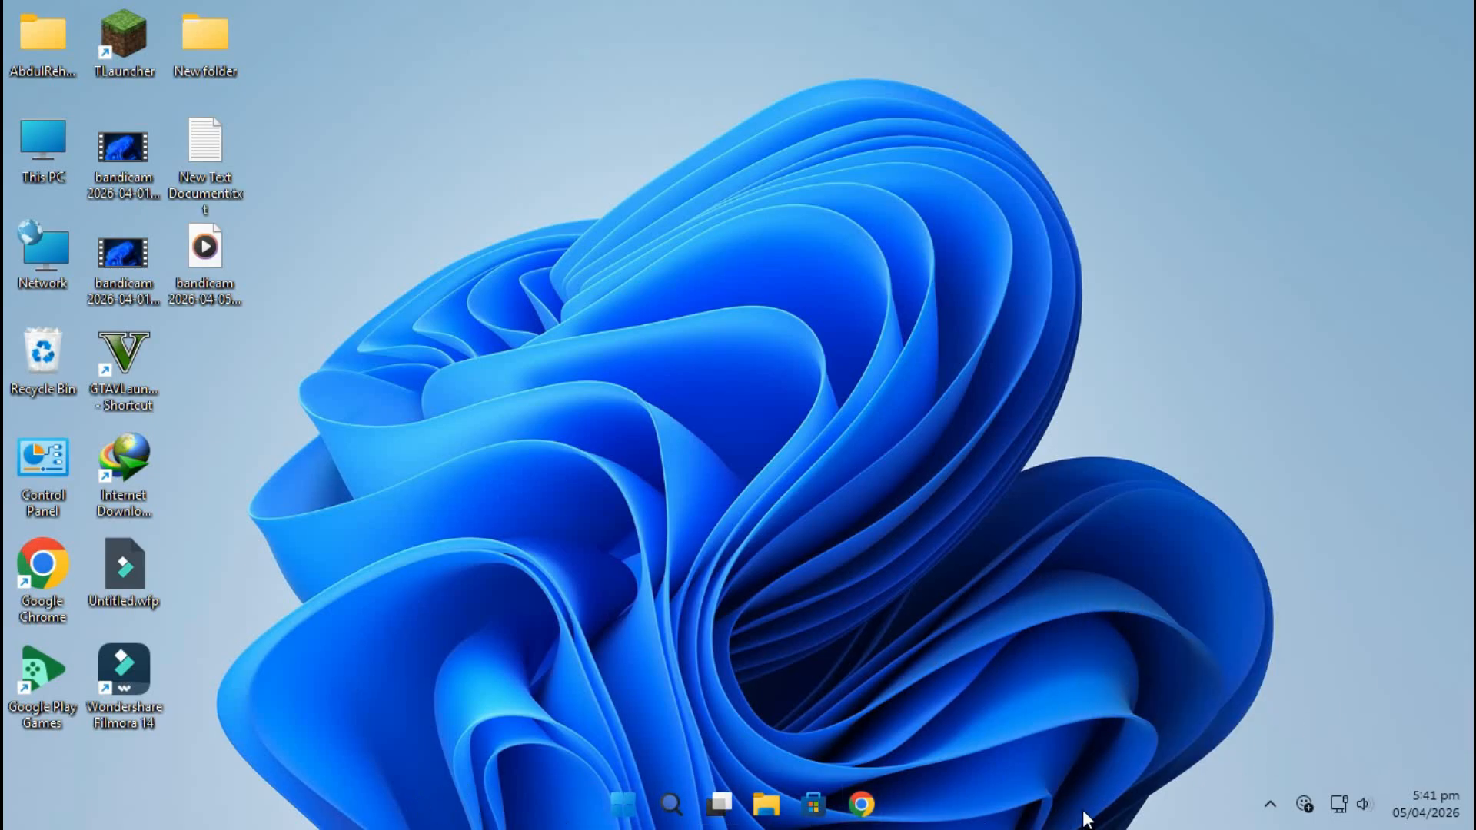
pyautogui.doubleClick(209, 147)
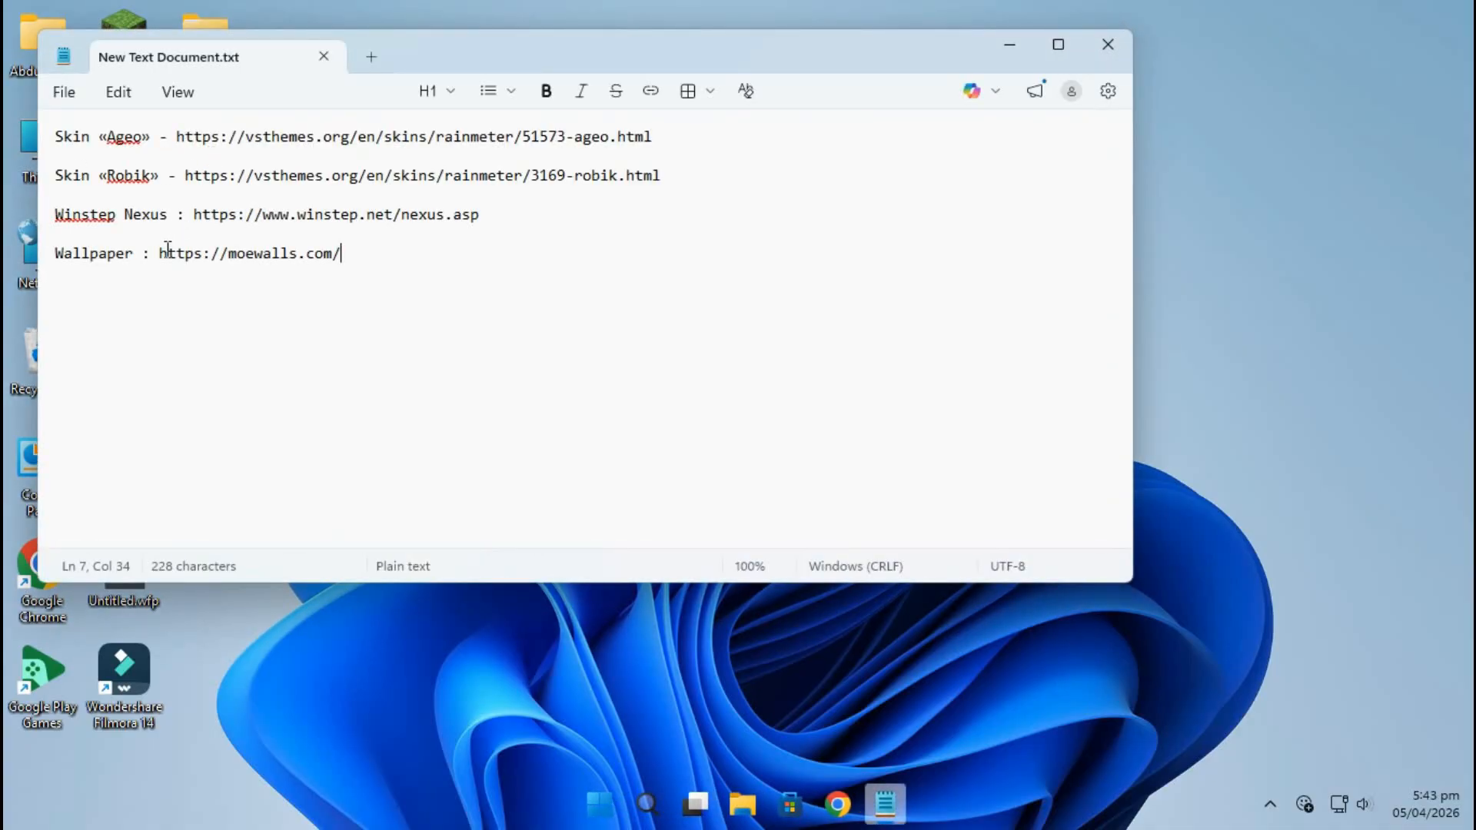
pyautogui.rightClick(335, 259)
pyautogui.click(445, 297)
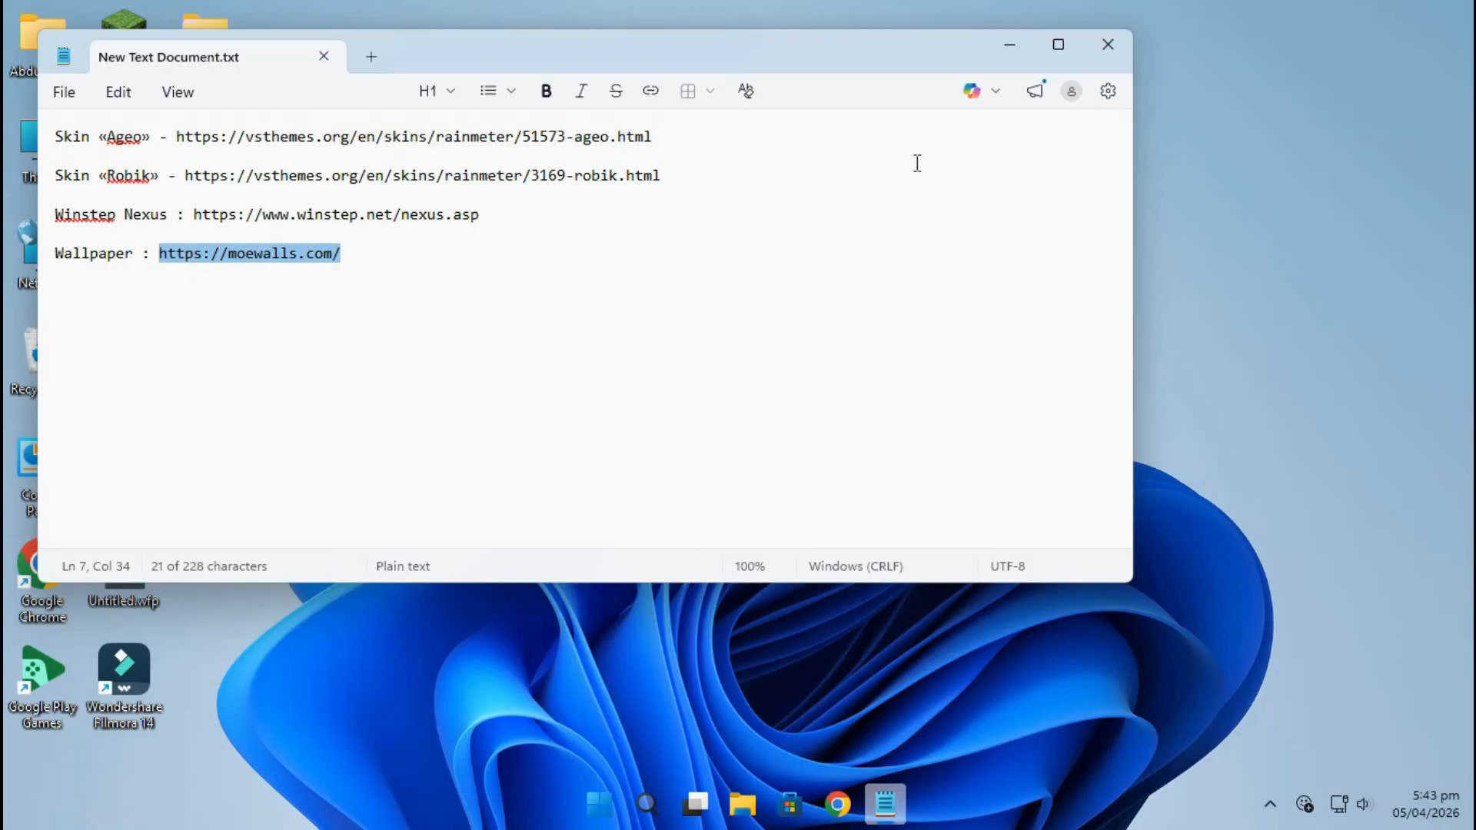
pyautogui.click(1092, 61)
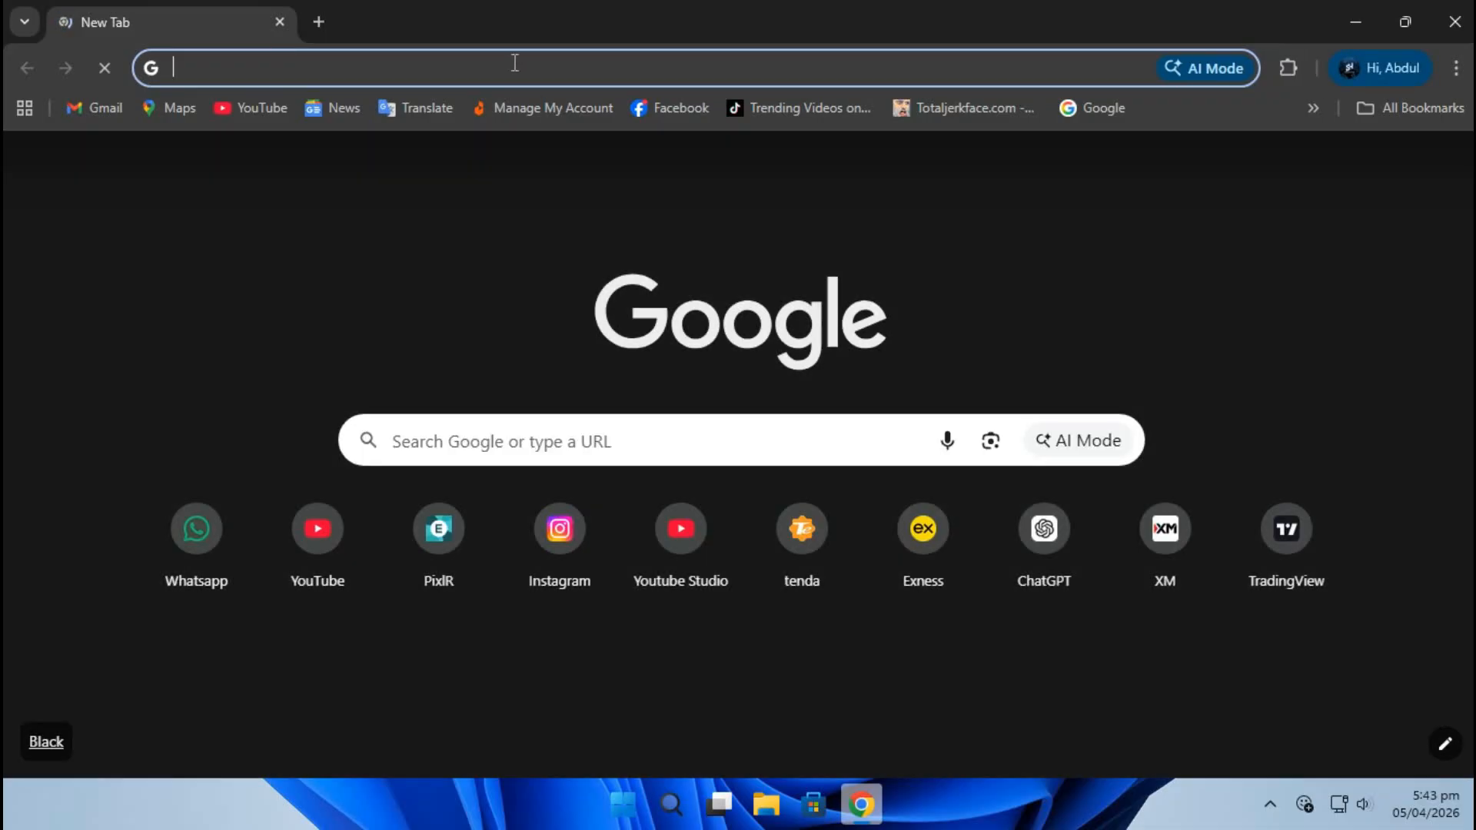
# Go to the copied moewalls.com address in Chrome and look through the latest live wallpapers
pyautogui.rightClick(514, 63)
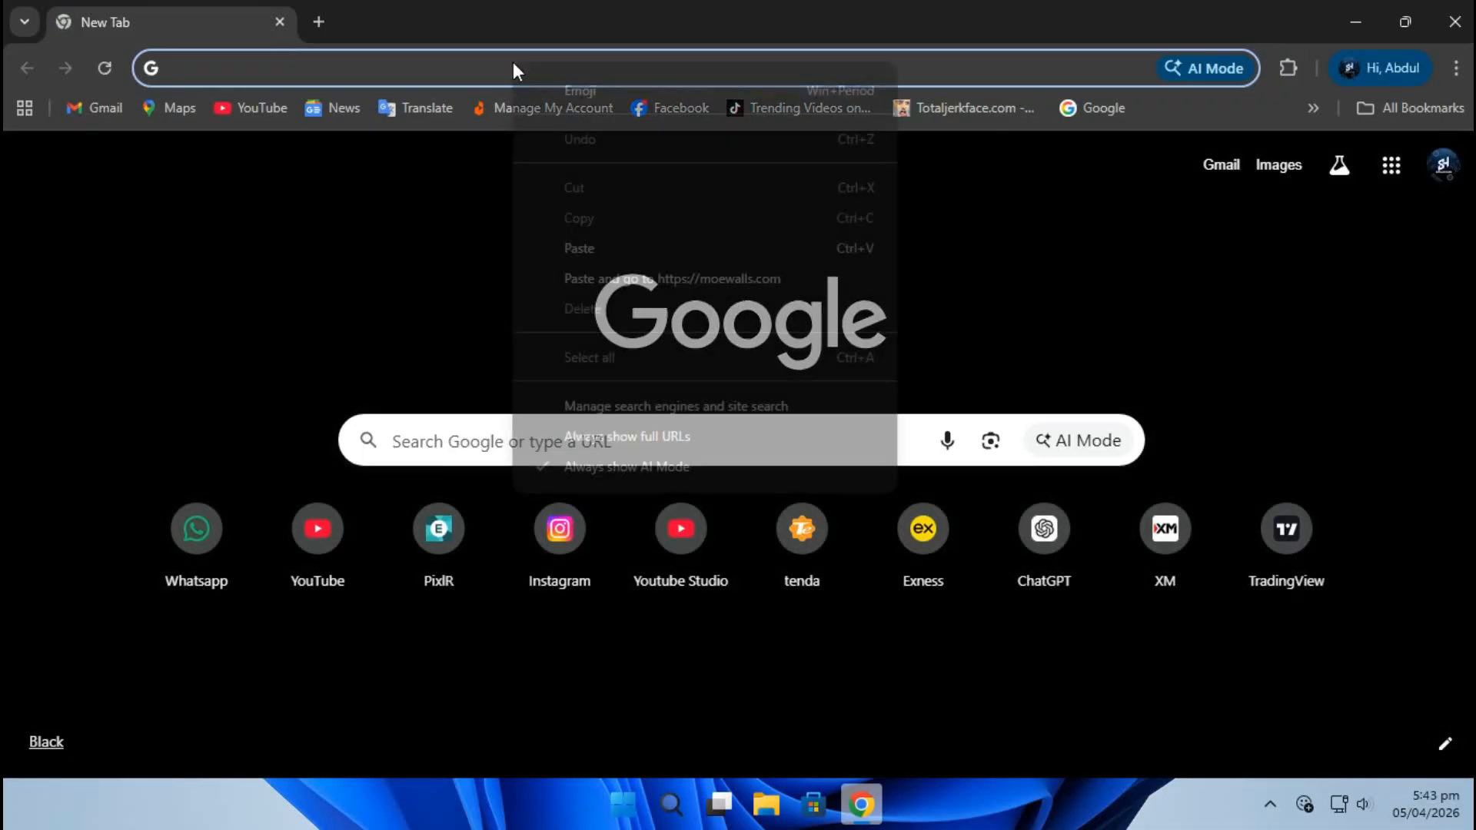
pyautogui.click(605, 279)
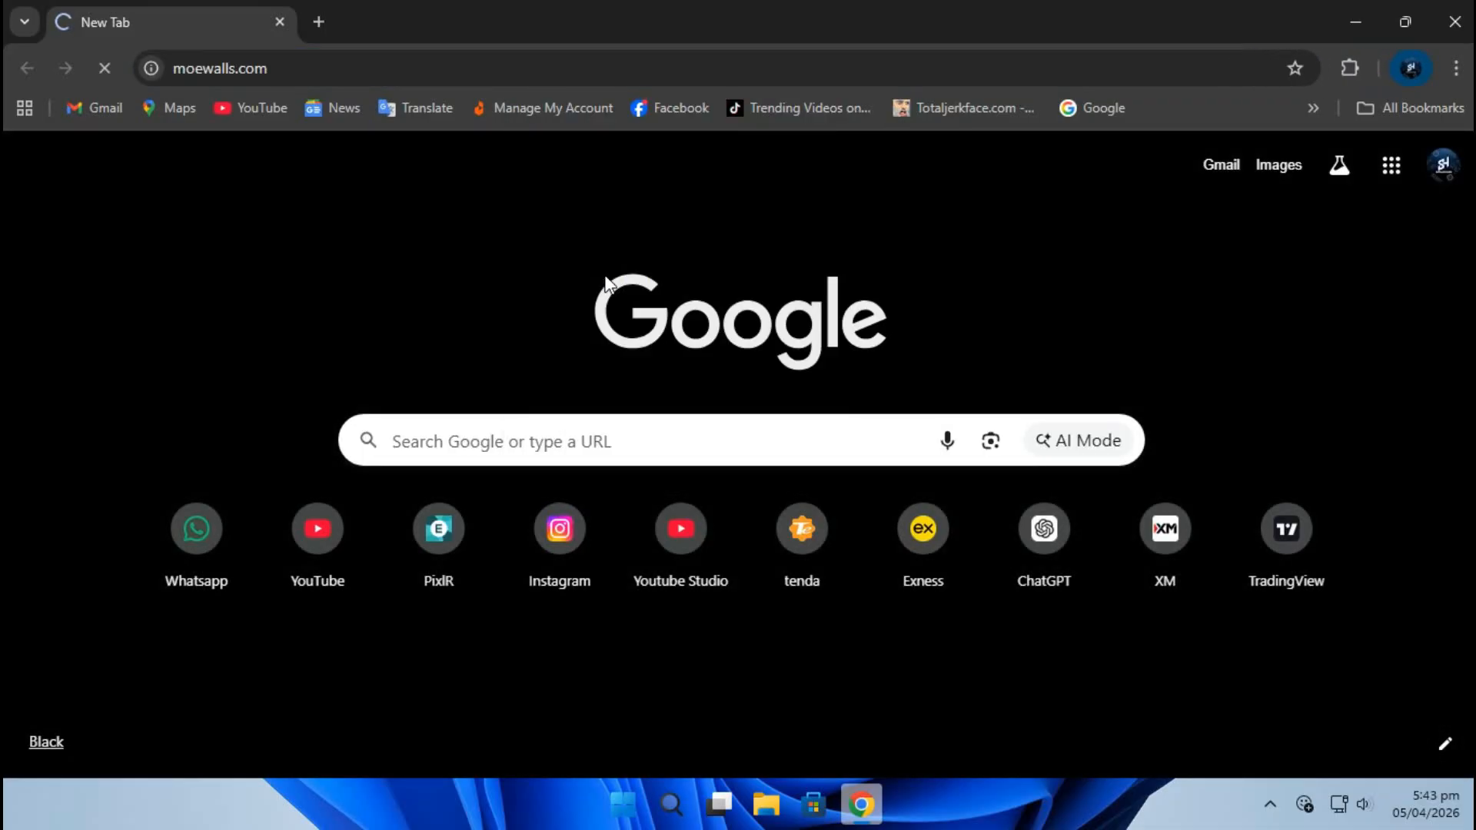
pyautogui.scroll(-4, 611, 294)
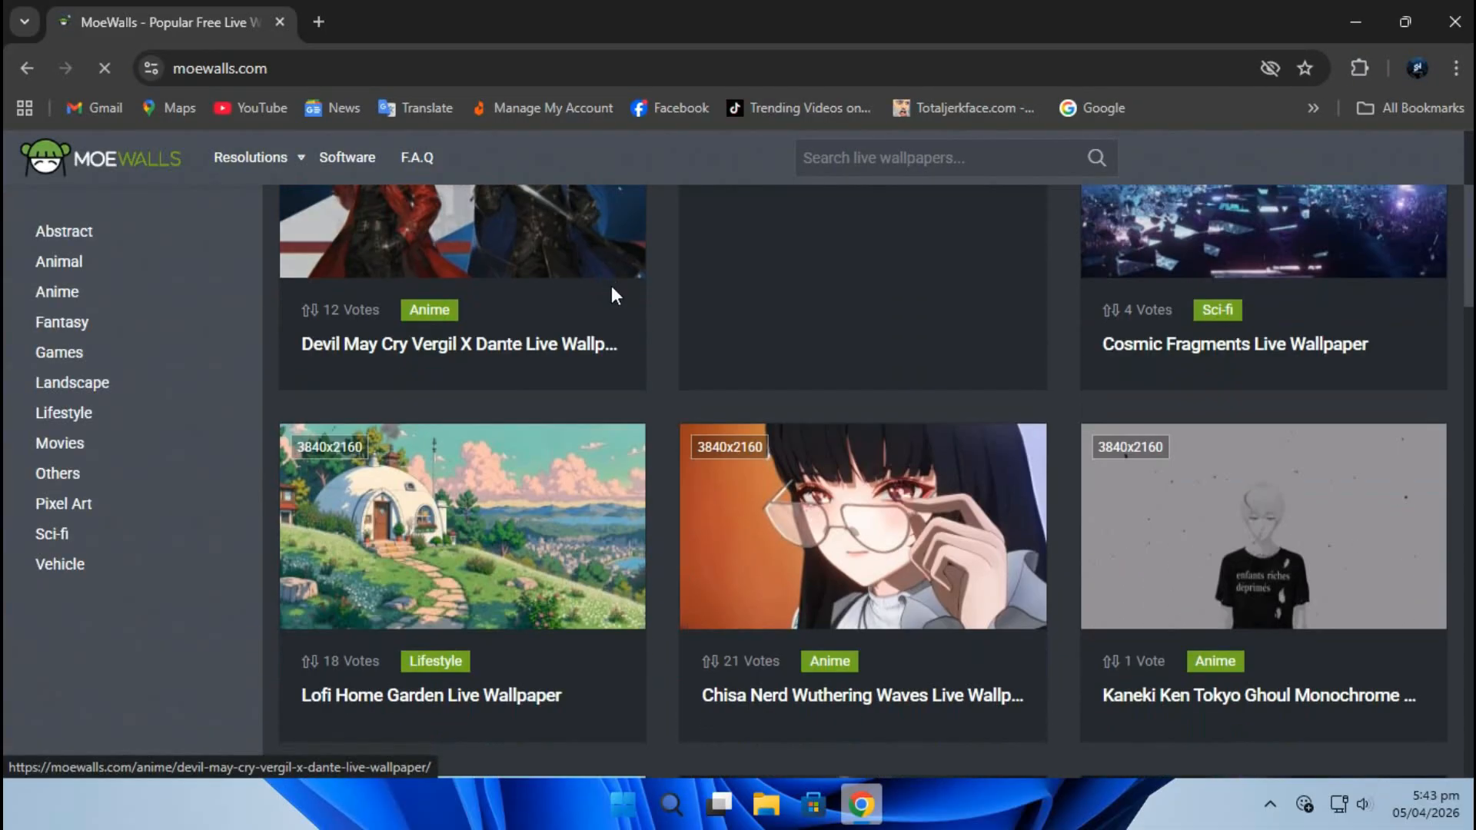
pyautogui.scroll(-4, 565, 430)
pyautogui.scroll(-12, 565, 431)
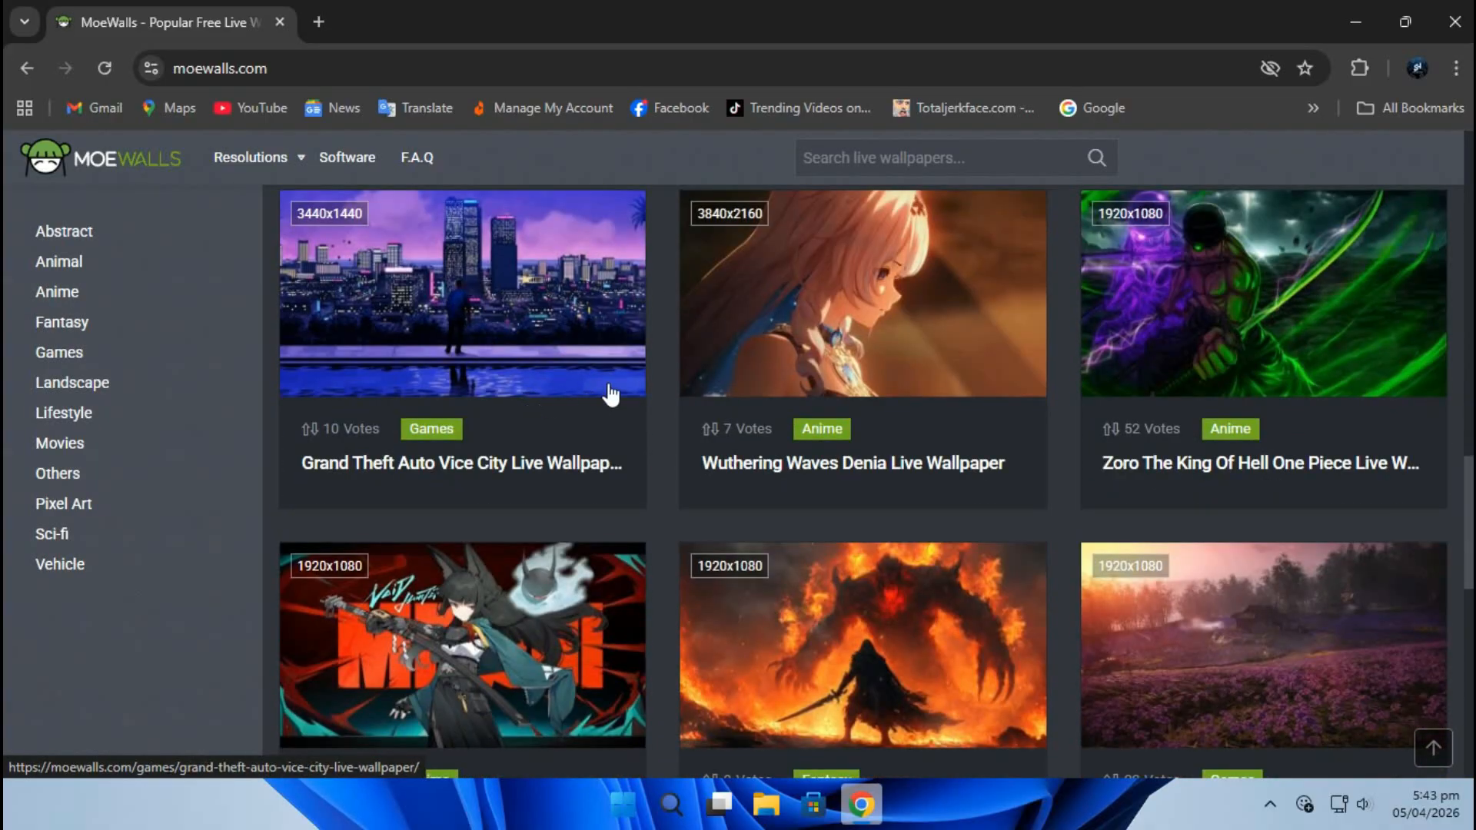
pyautogui.scroll(15, 979, 402)
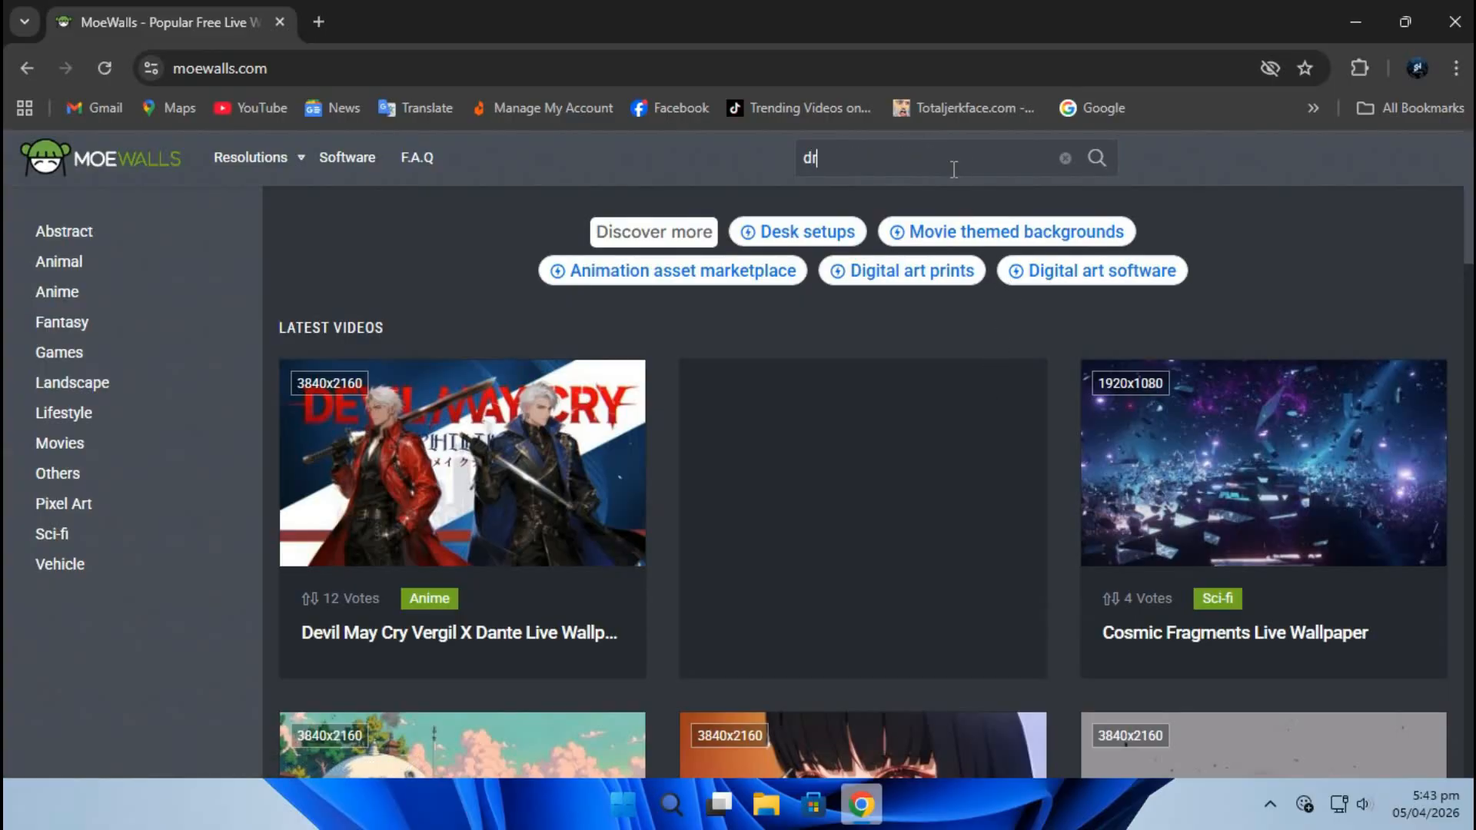
# Search MoeWalls for "dragon ball" live wallpapers
pyautogui.press('BackSpace')
pyautogui.press('BackSpace')
pyautogui.press('BackSpace')
pyautogui.write('ball')
pyautogui.press('Return')
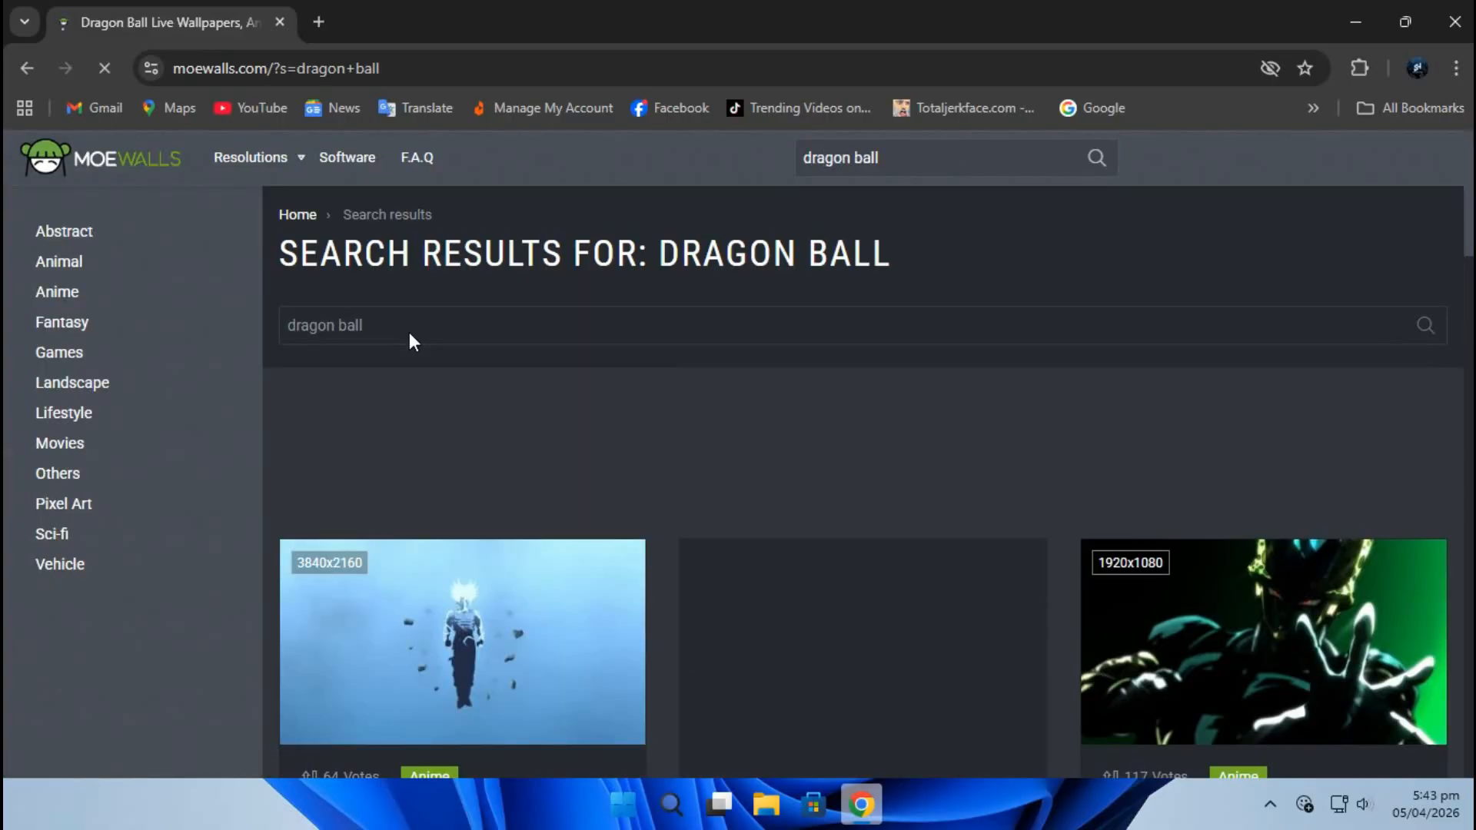
# Browse the first two pages of dragon ball results and go on to page 3
pyautogui.scroll(-4, 474, 343)
pyautogui.scroll(-16, 475, 343)
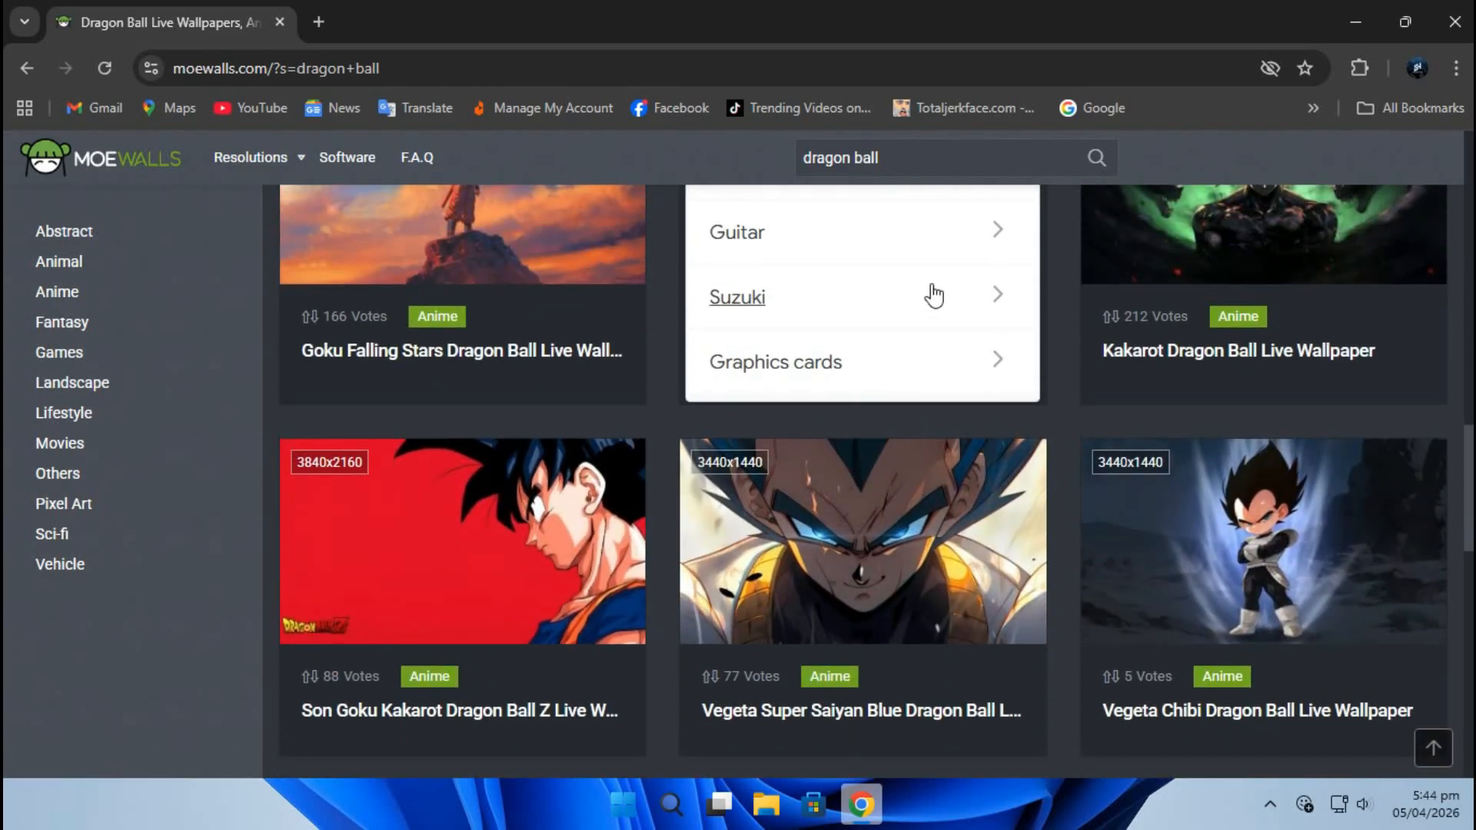
pyautogui.scroll(-12, 933, 292)
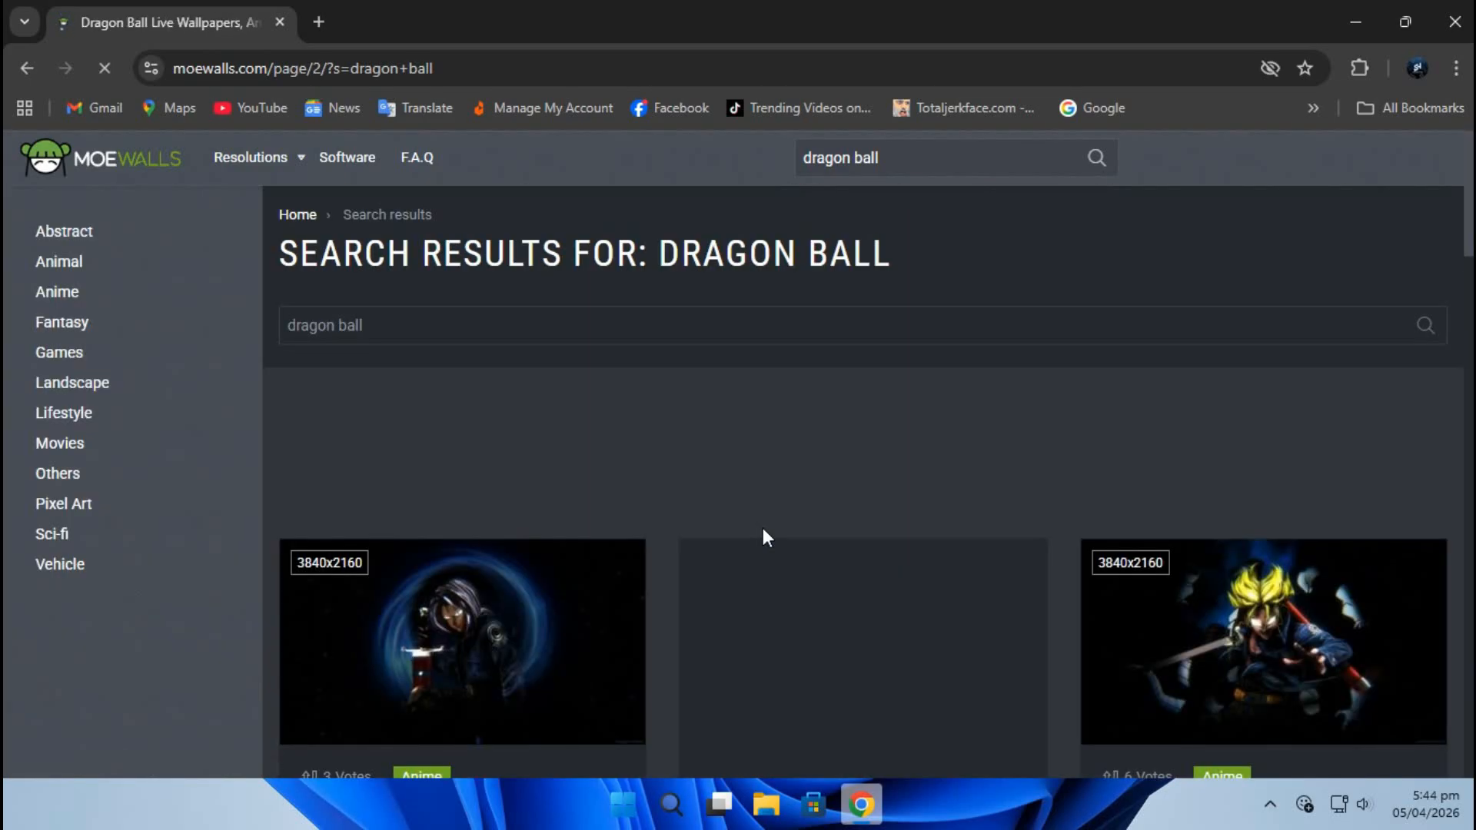
pyautogui.scroll(-8, 763, 534)
pyautogui.scroll(-20, 763, 527)
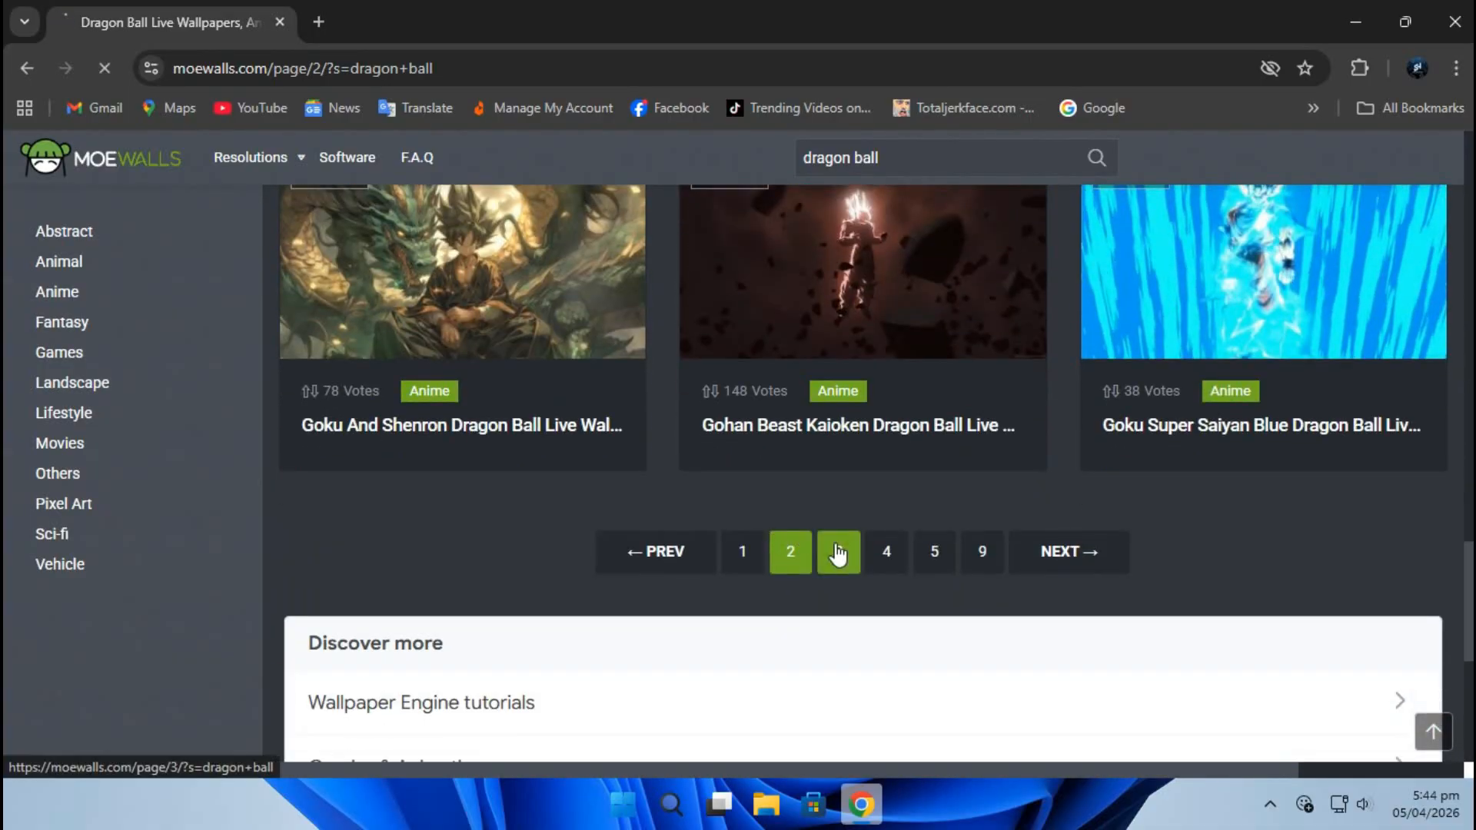
pyautogui.click(838, 551)
# Open the Ultra Instinct Goku Dragon Ball Super live wallpaper from the third results page
pyautogui.scroll(-7, 771, 450)
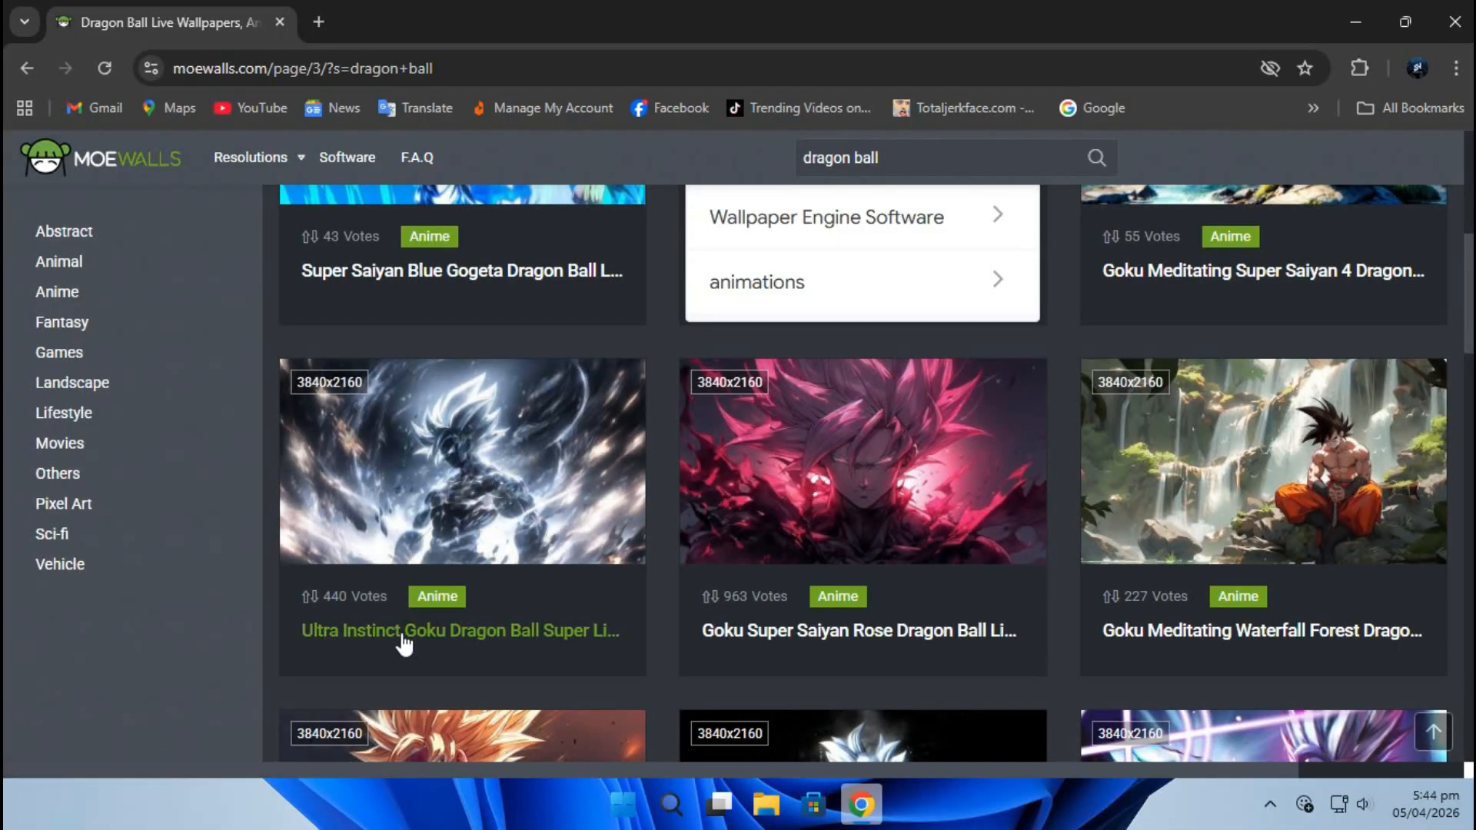
pyautogui.click(436, 520)
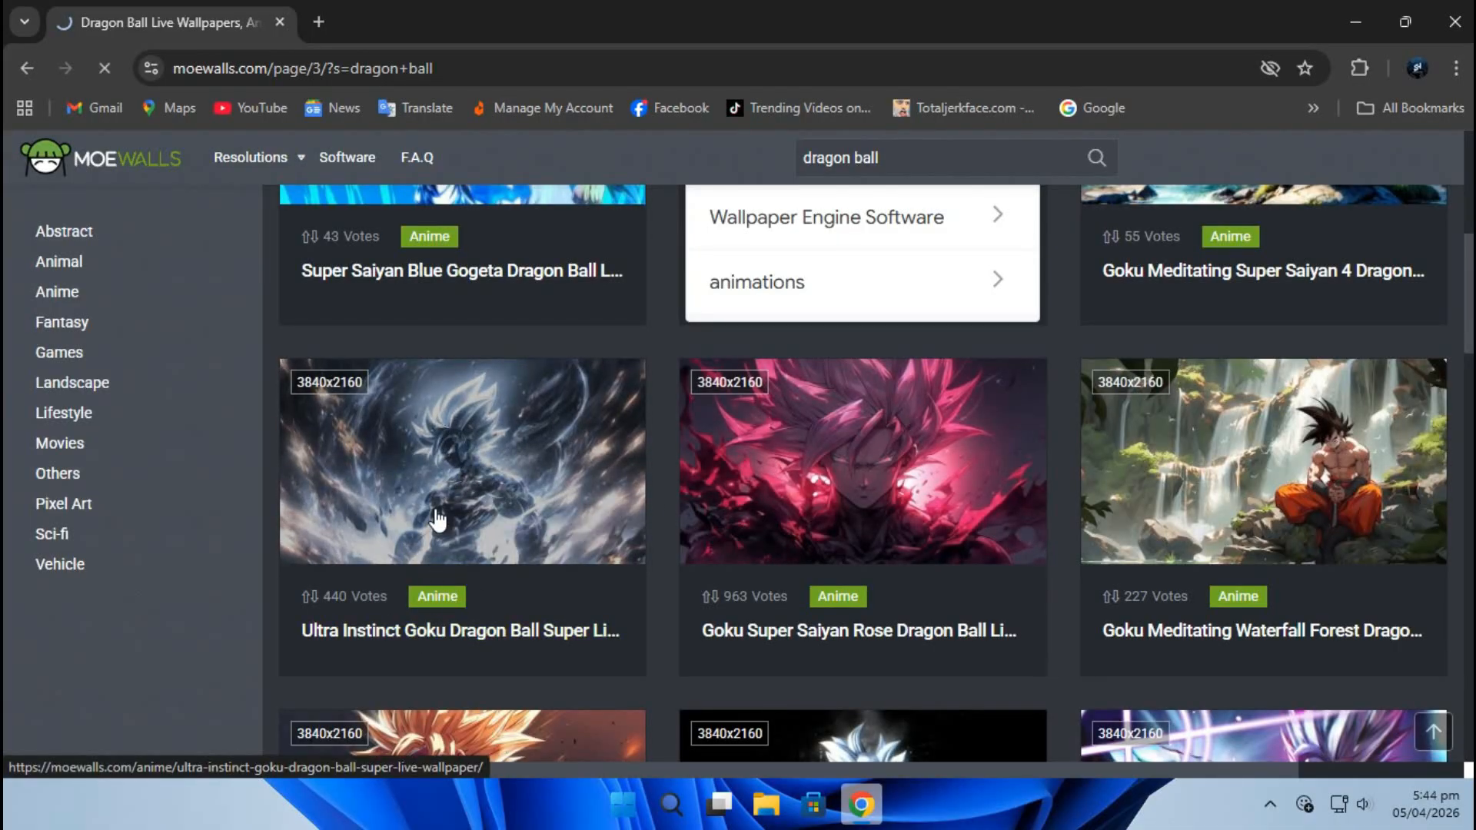
pyautogui.scroll(-1, 655, 547)
pyautogui.click(655, 546)
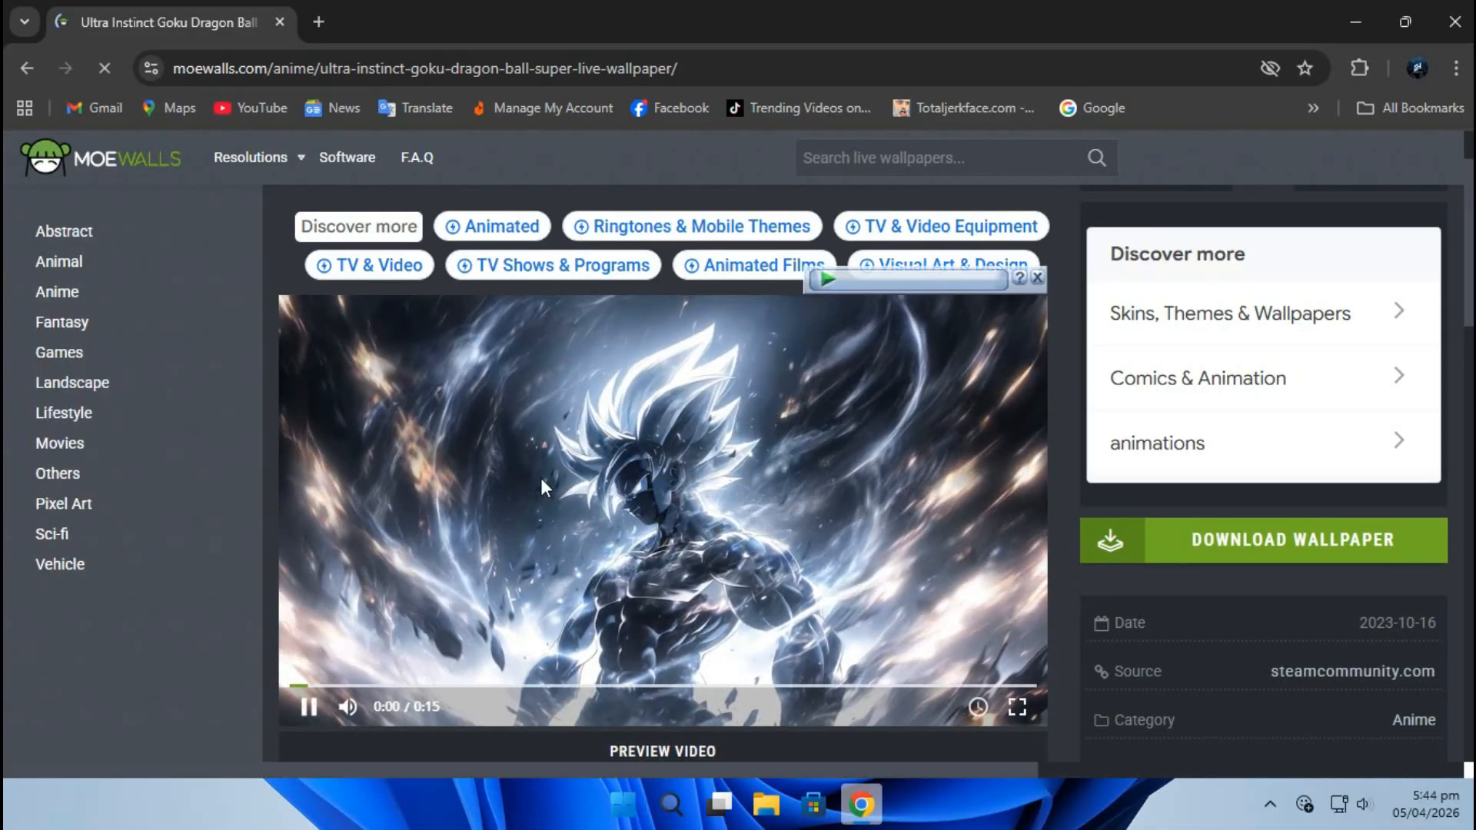
# Download the Ultra Instinct Goku wallpaper video into the New folder on the desktop and close the browser
pyautogui.scroll(-1, 773, 517)
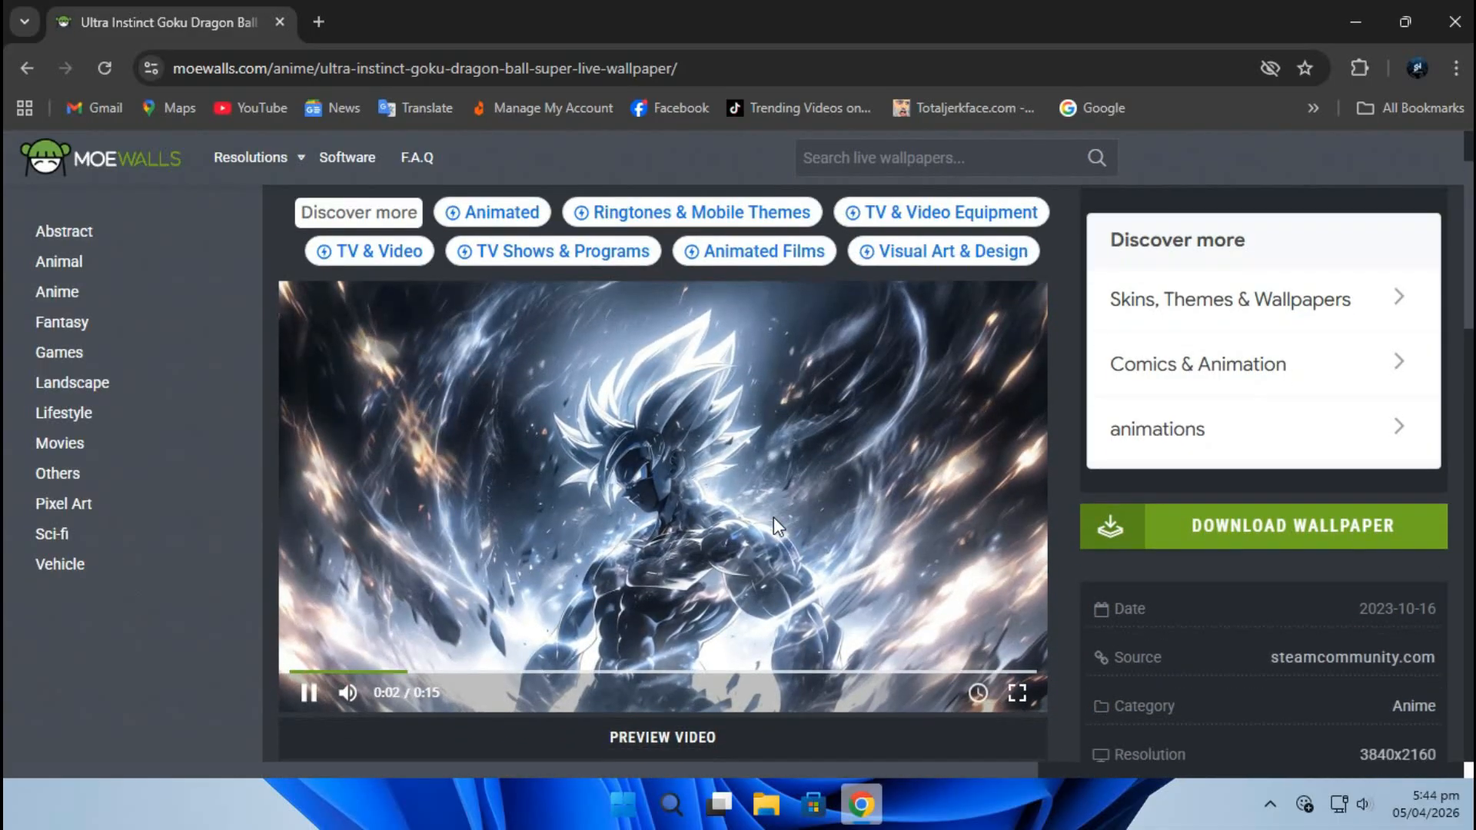
pyautogui.scroll(1, 892, 524)
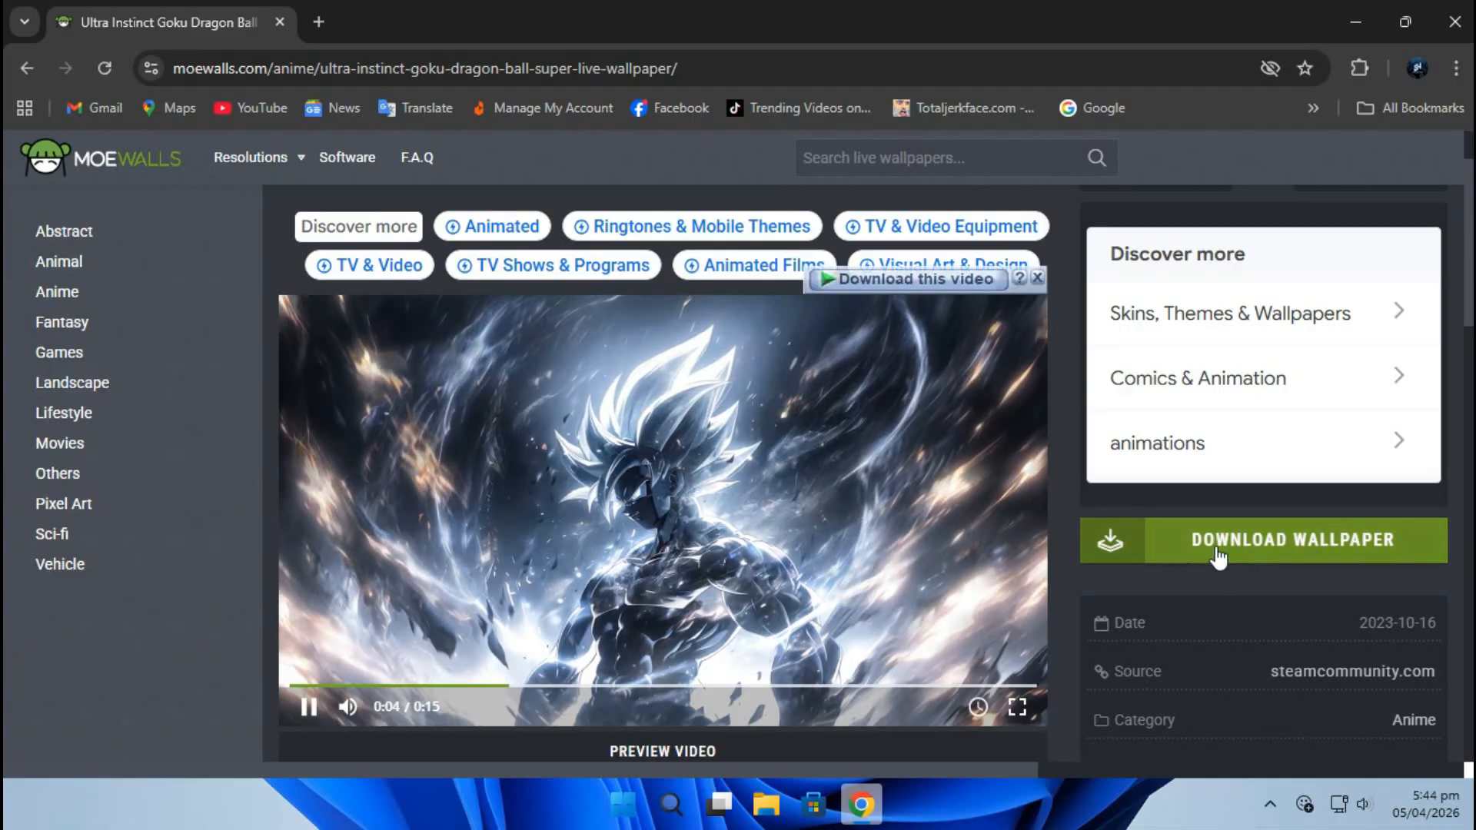
pyautogui.click(1216, 545)
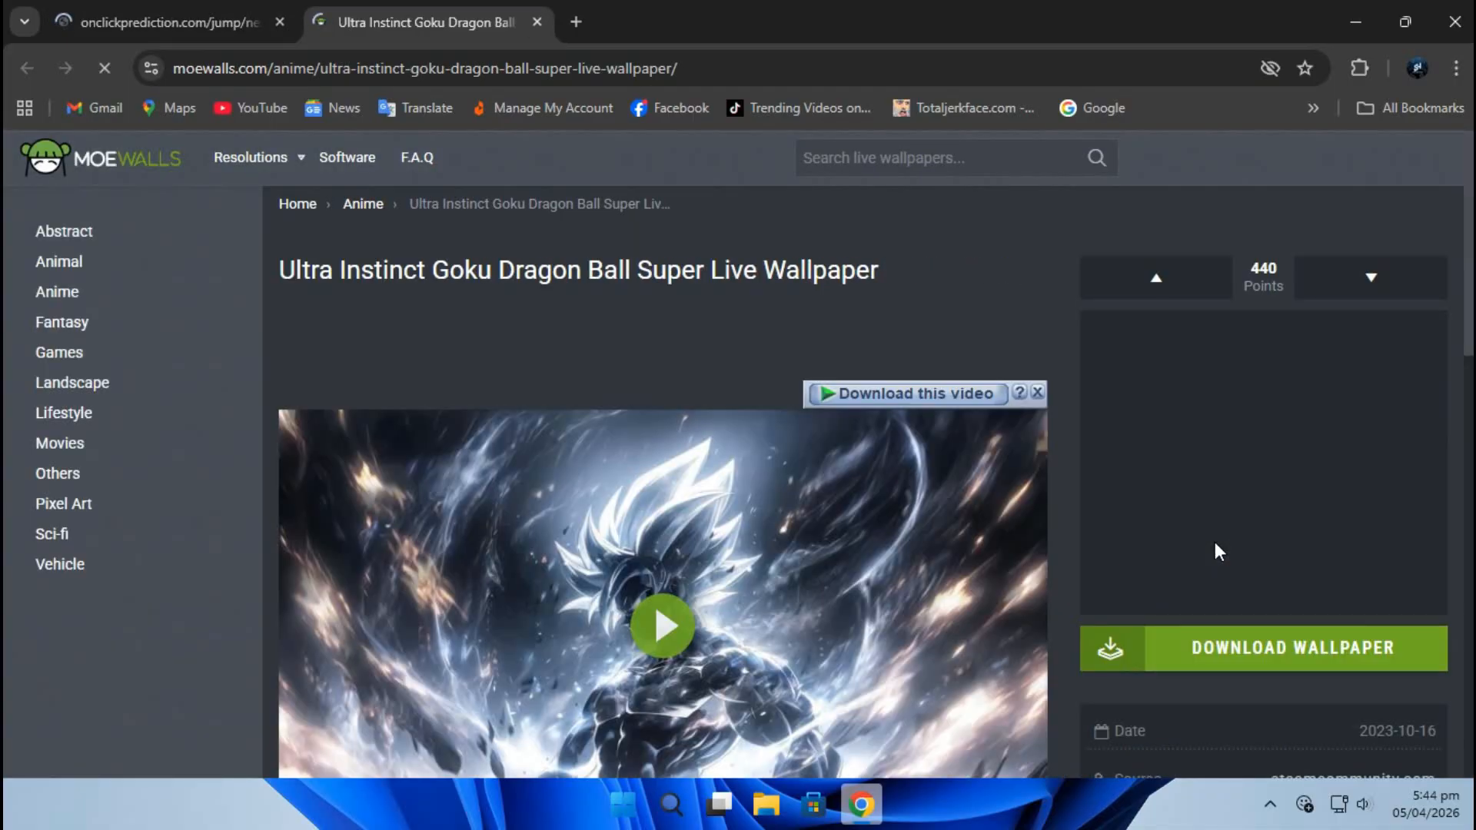
pyautogui.scroll(-1, 1211, 538)
pyautogui.scroll(1, 1335, 498)
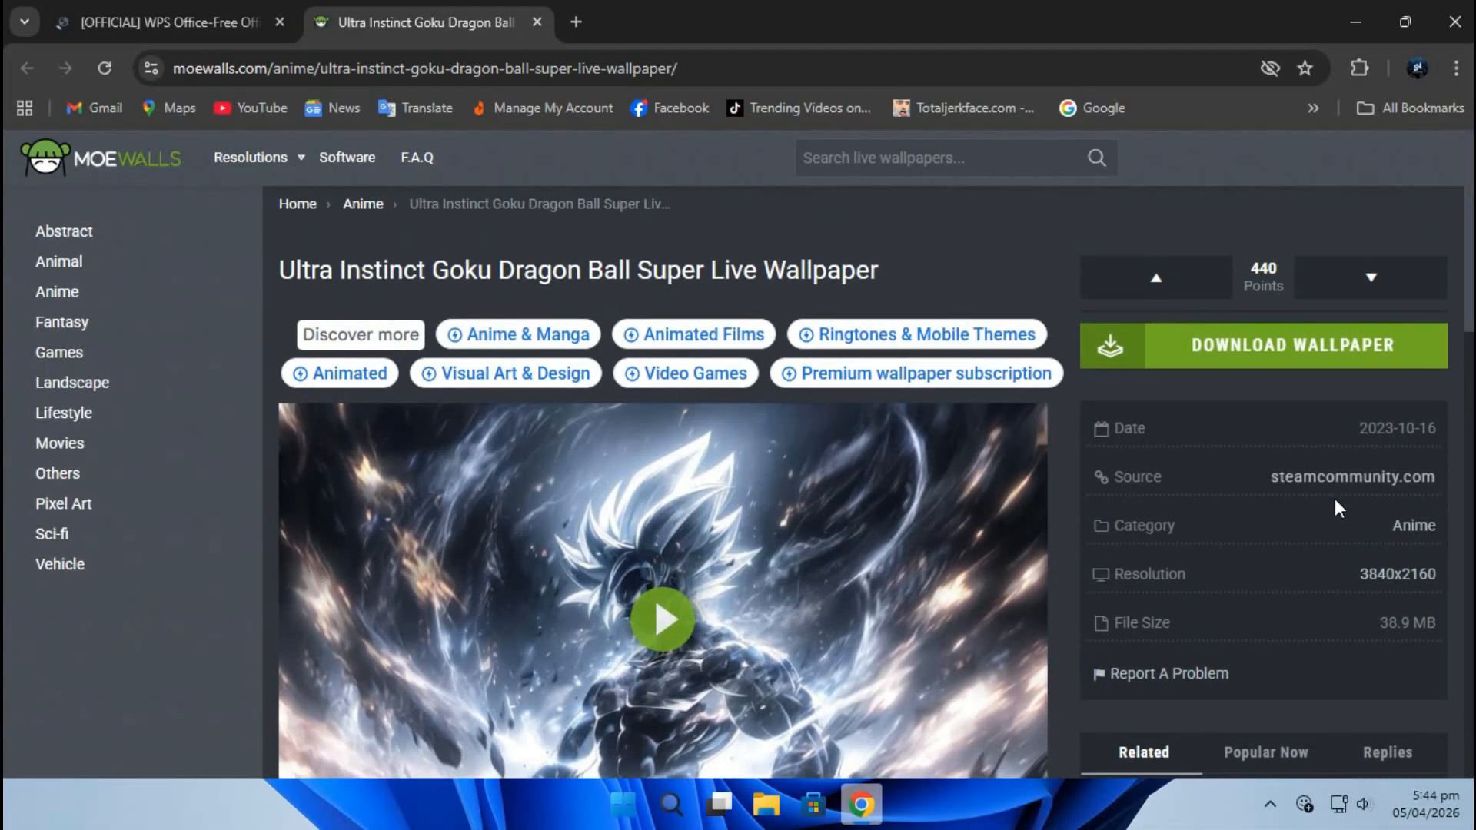
pyautogui.click(890, 369)
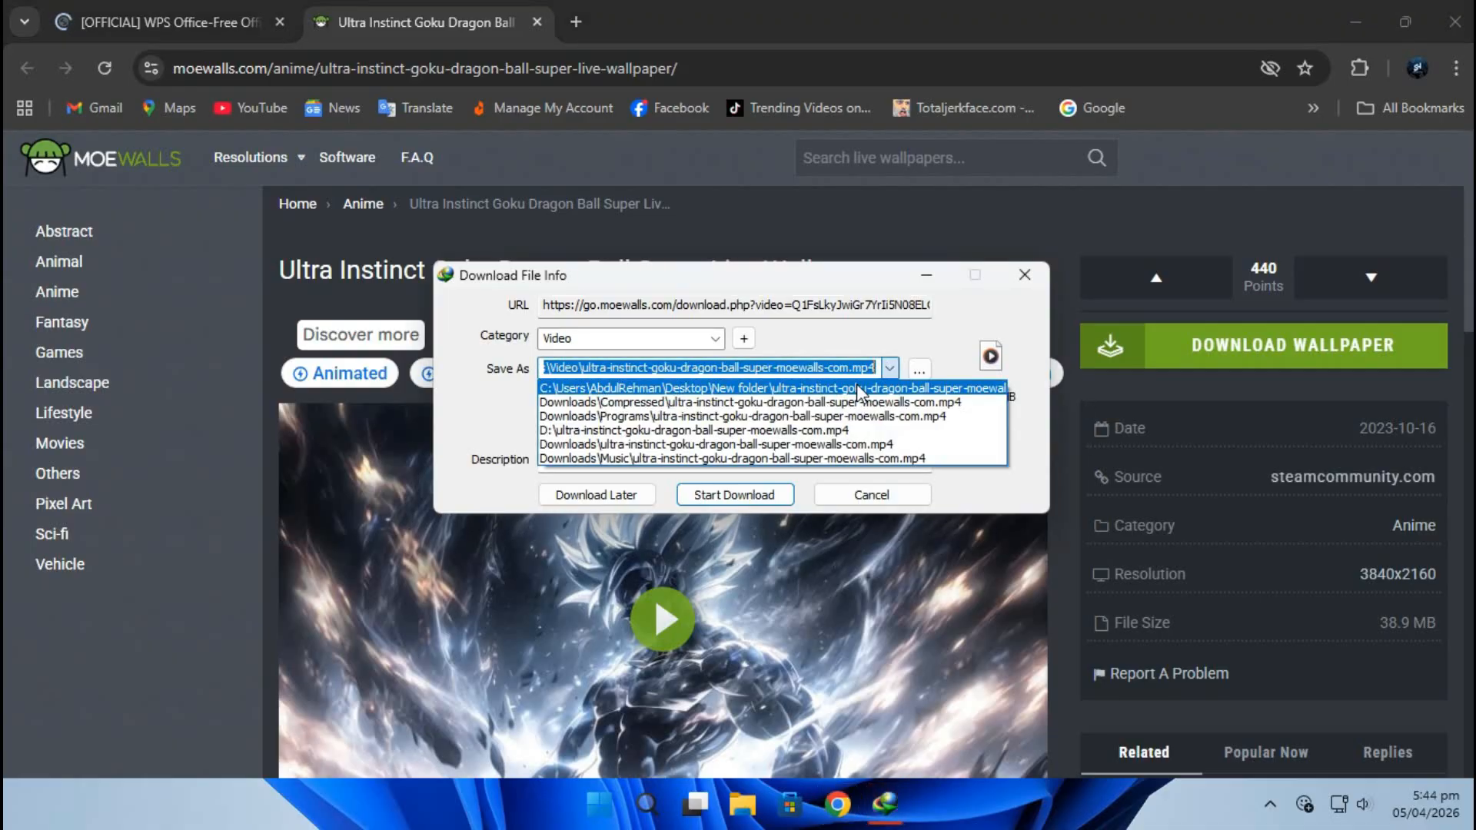
pyautogui.click(890, 369)
pyautogui.click(735, 494)
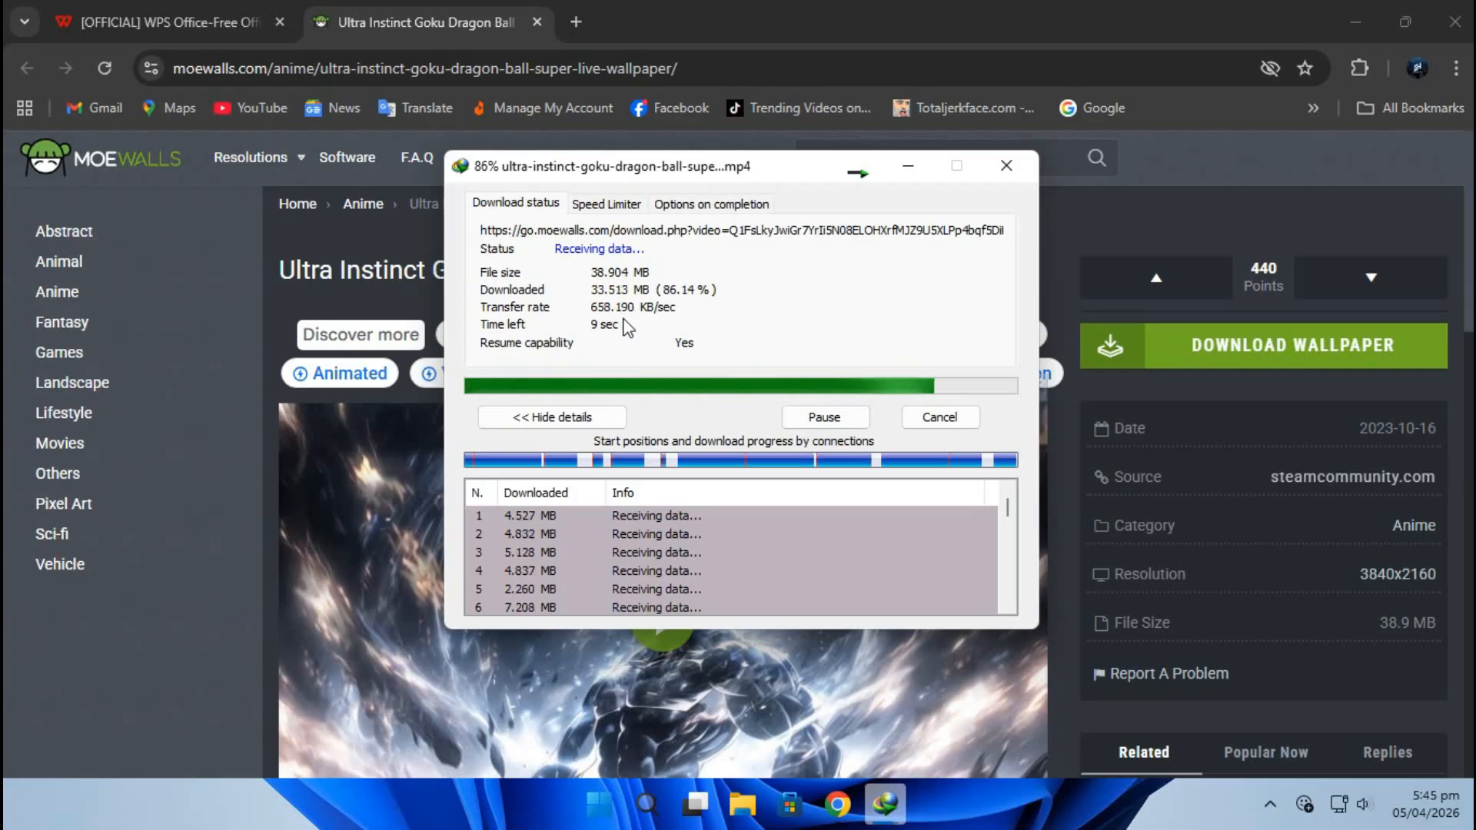
pyautogui.click(927, 465)
pyautogui.click(1449, 14)
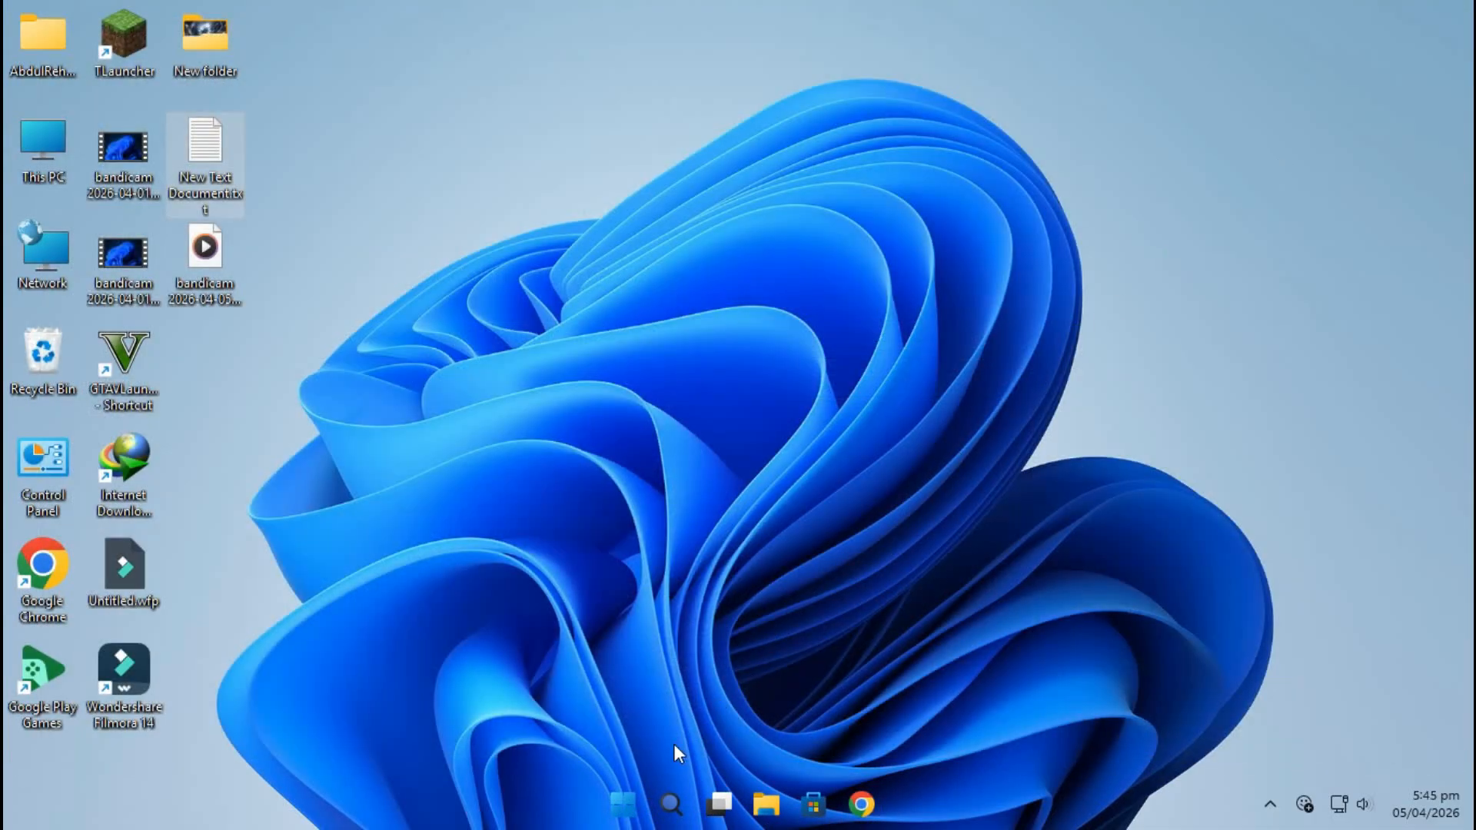
# Launch Lively Wallpaper and maximize its window
pyautogui.click(624, 807)
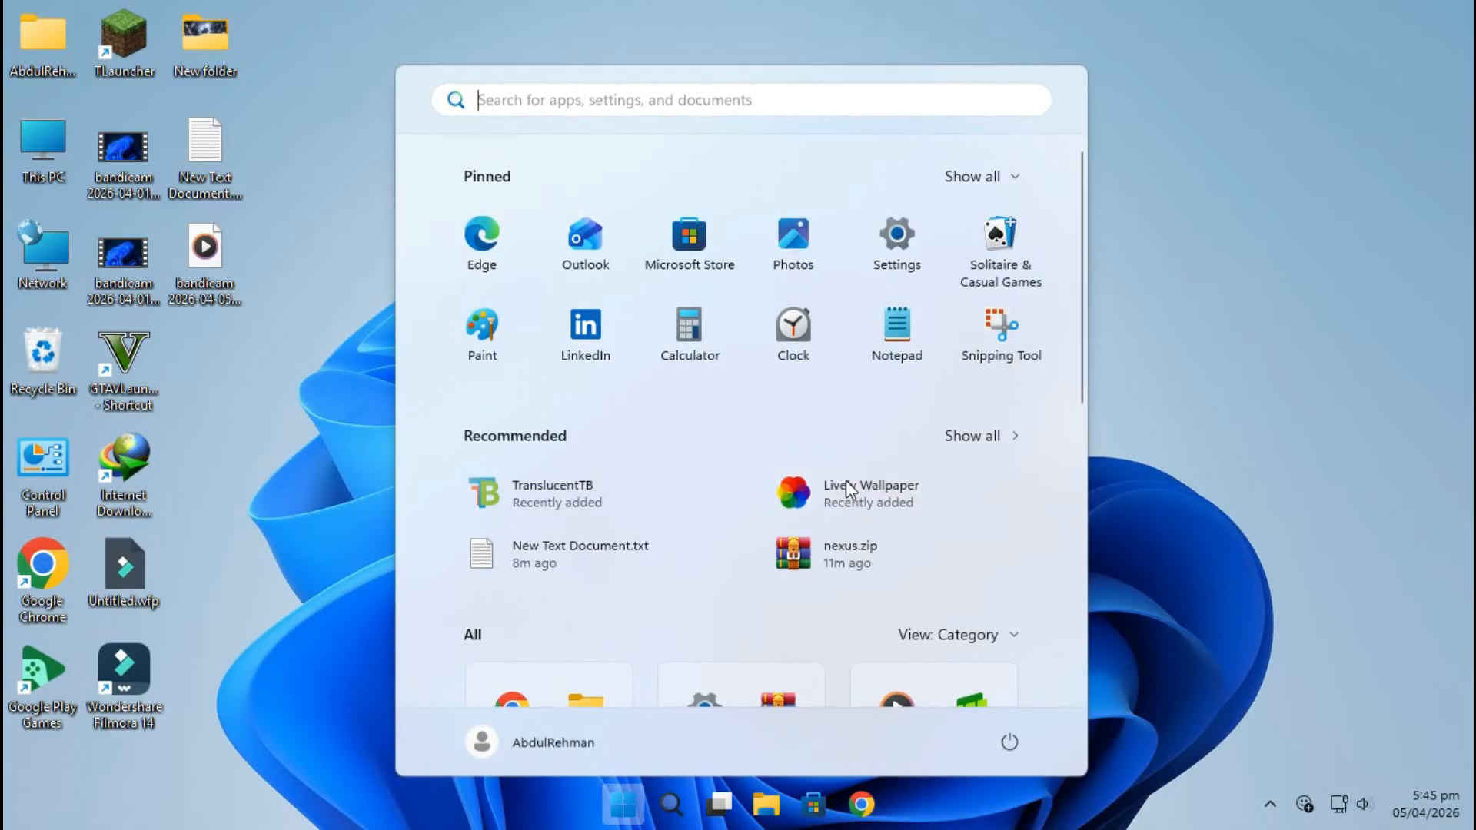
pyautogui.click(846, 480)
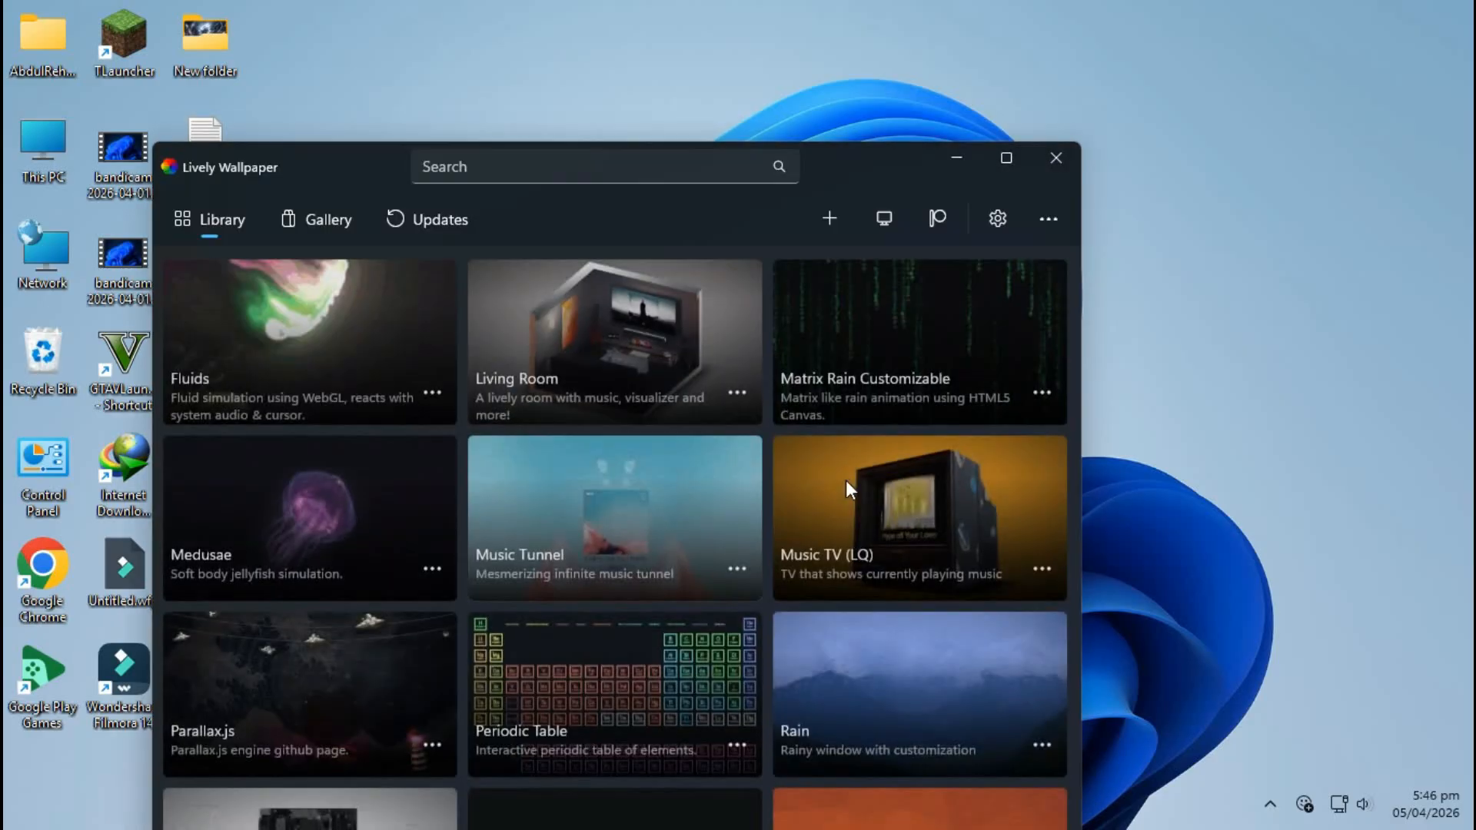
pyautogui.click(1005, 159)
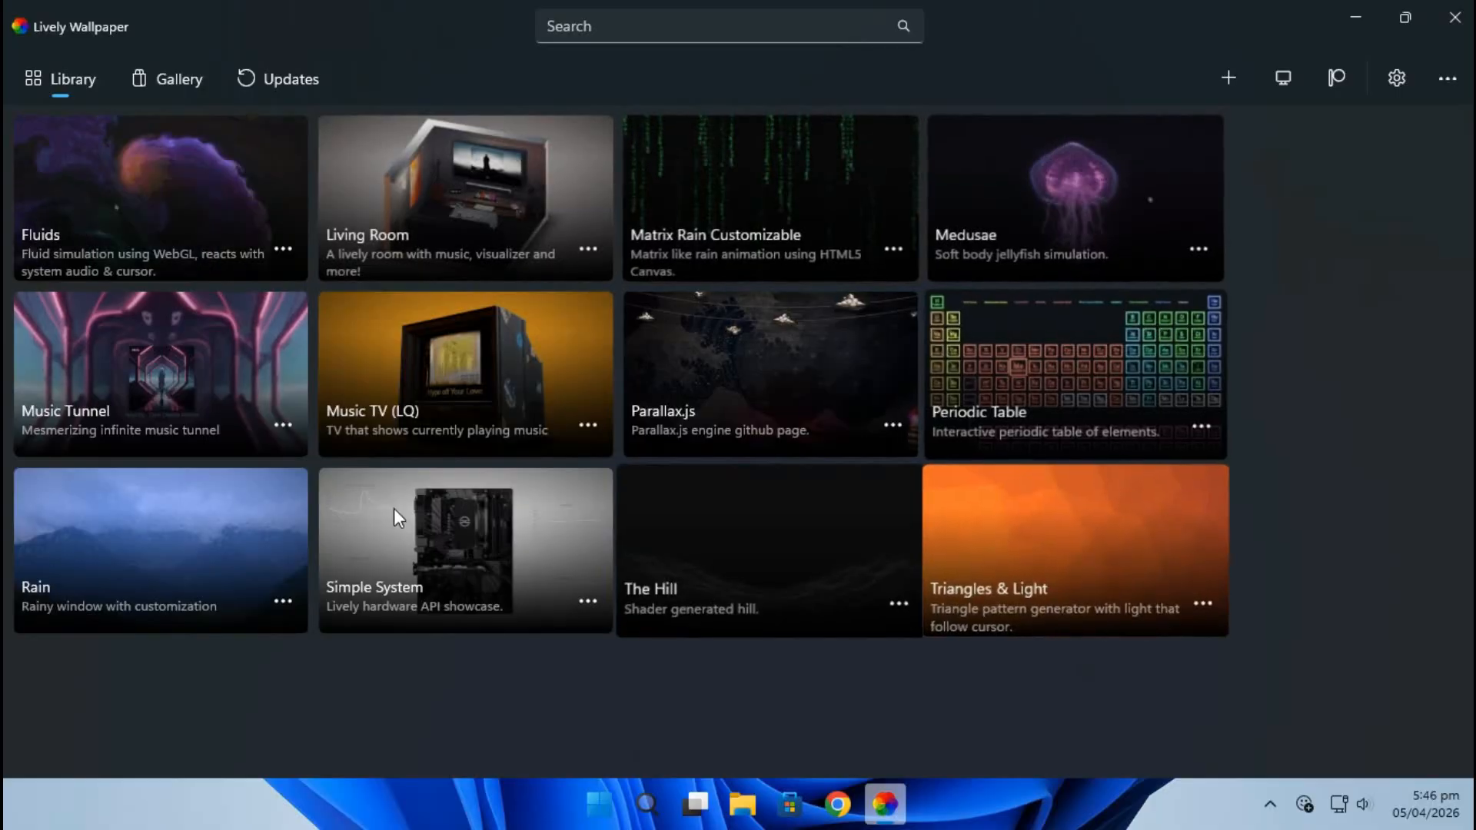
# Add the ultra-instinct-goku-dragon-ball-super video from the desktop's New folder as a wallpaper, keeping the suggested title
pyautogui.click(1229, 77)
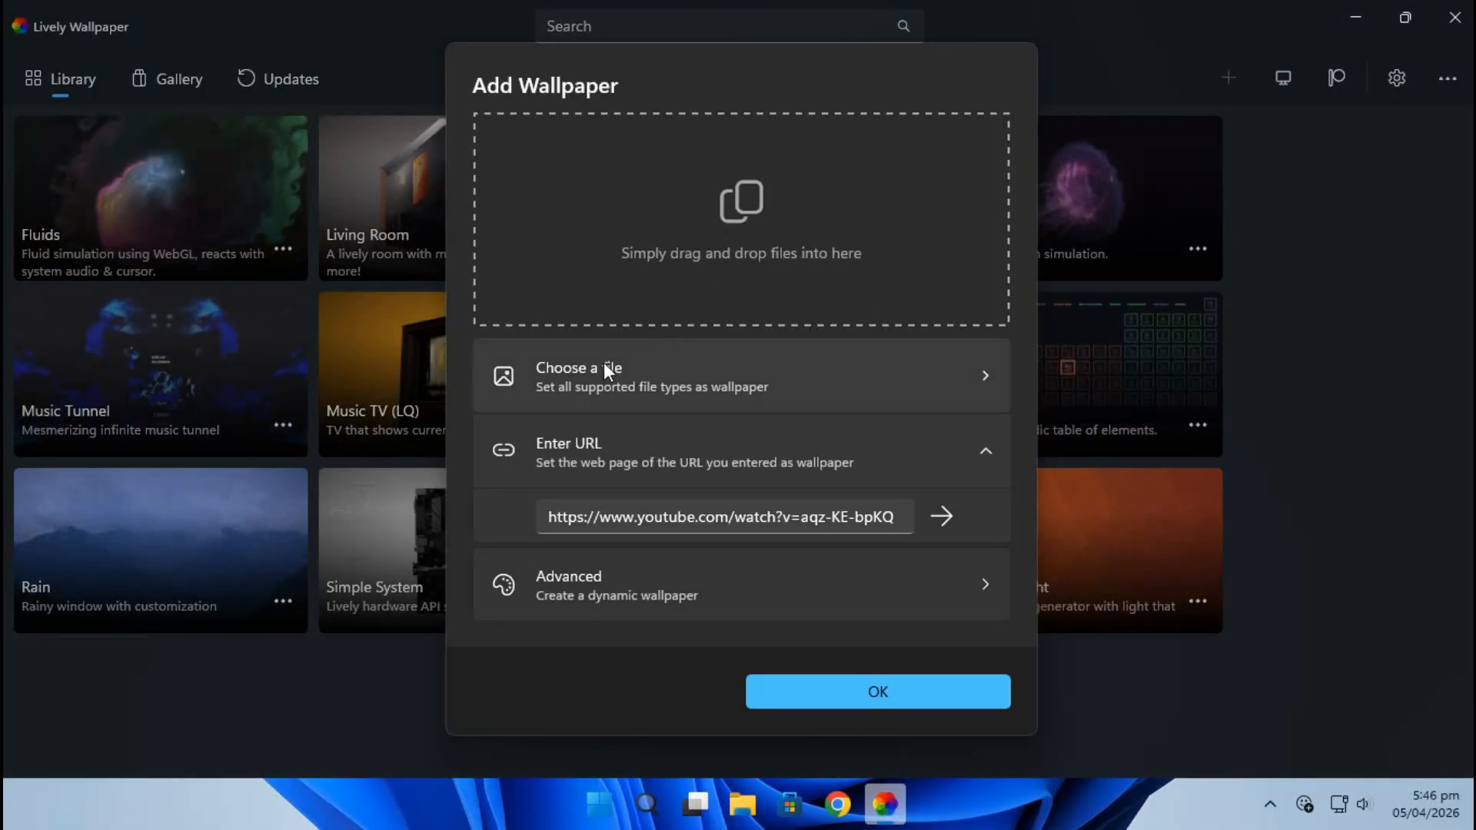
pyautogui.click(643, 363)
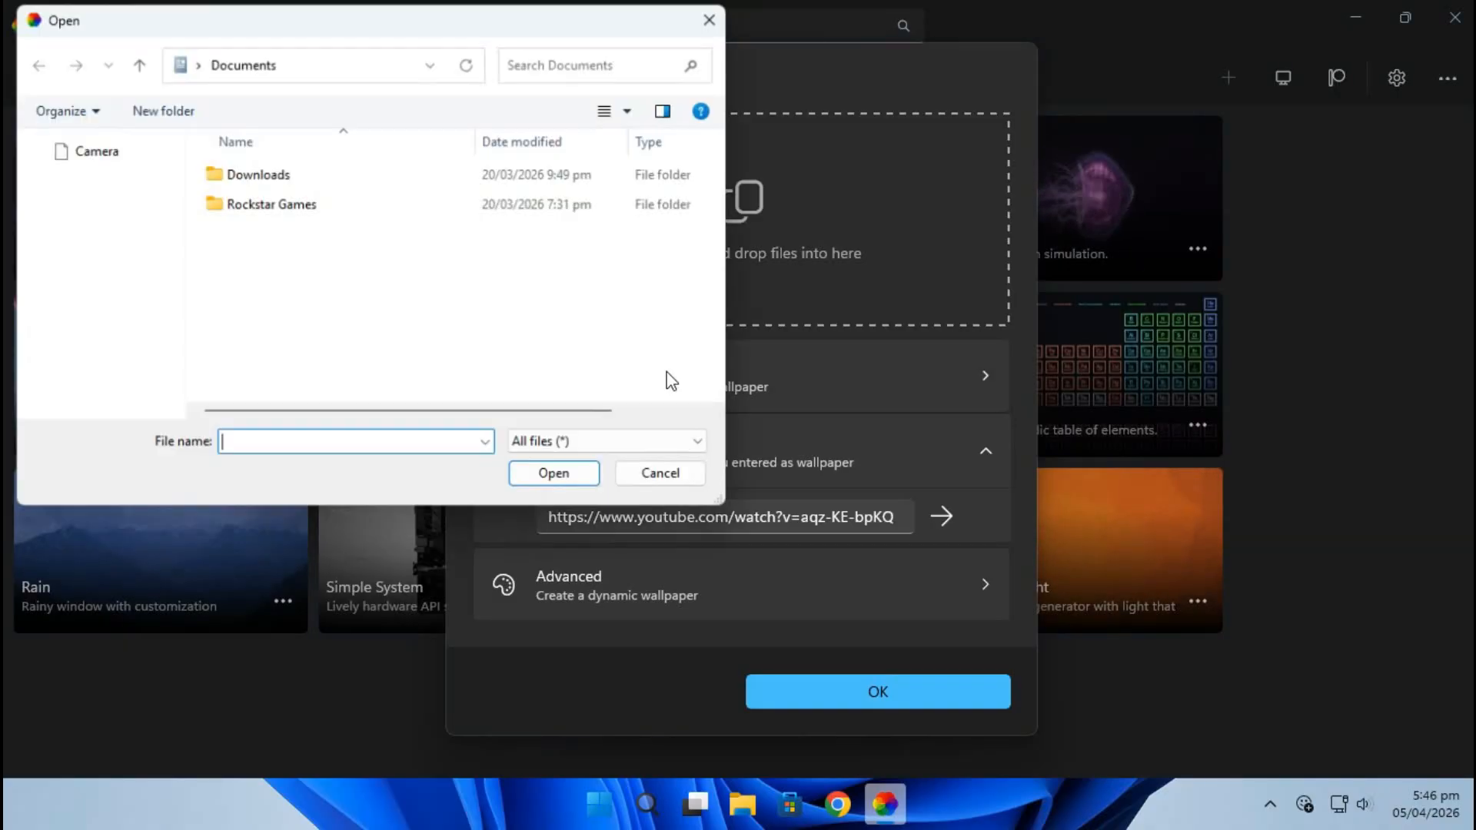
pyautogui.click(85, 244)
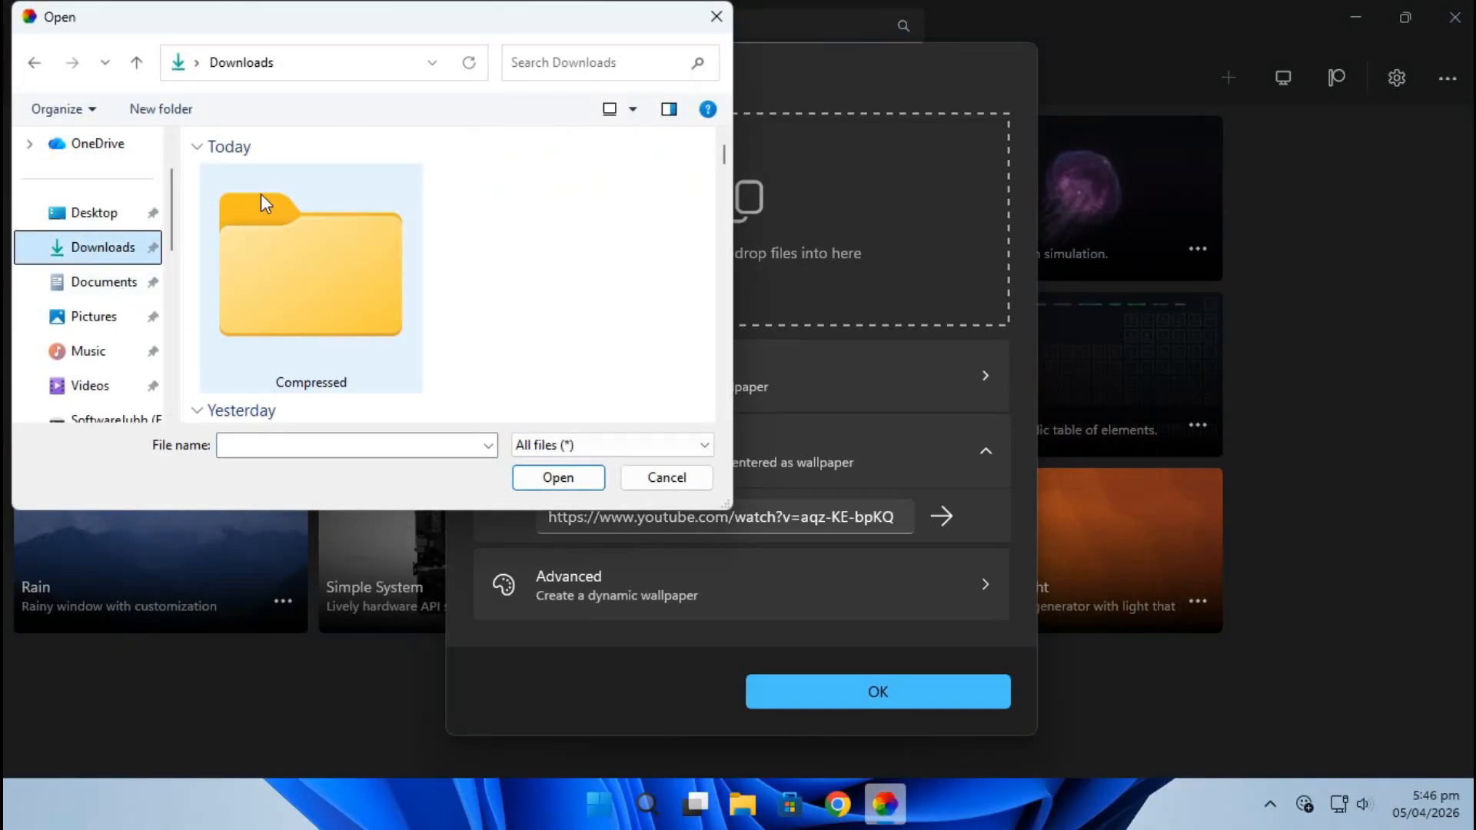
pyautogui.doubleClick(264, 196)
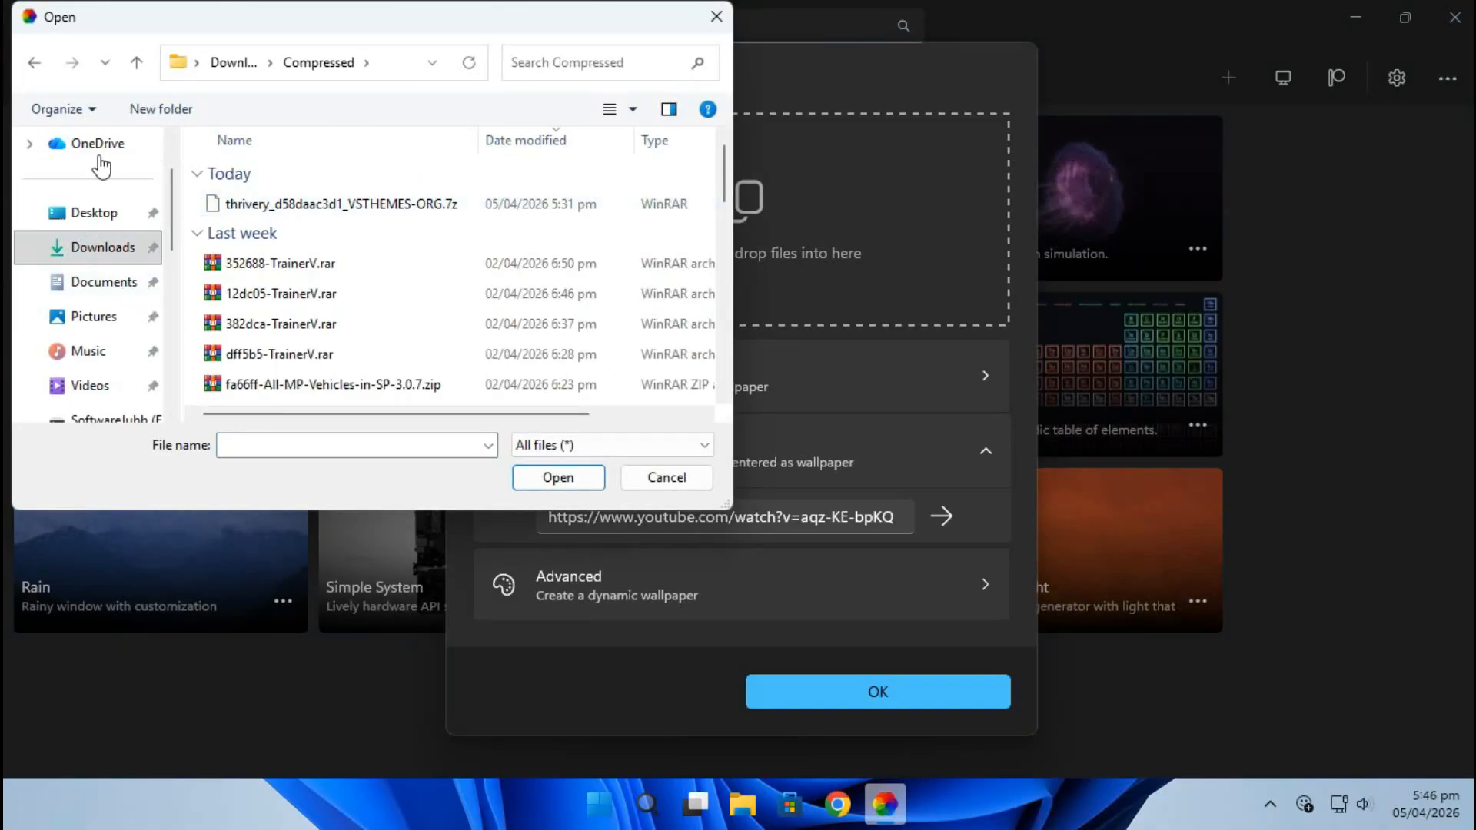
pyautogui.click(94, 213)
pyautogui.doubleClick(237, 205)
pyautogui.click(346, 264)
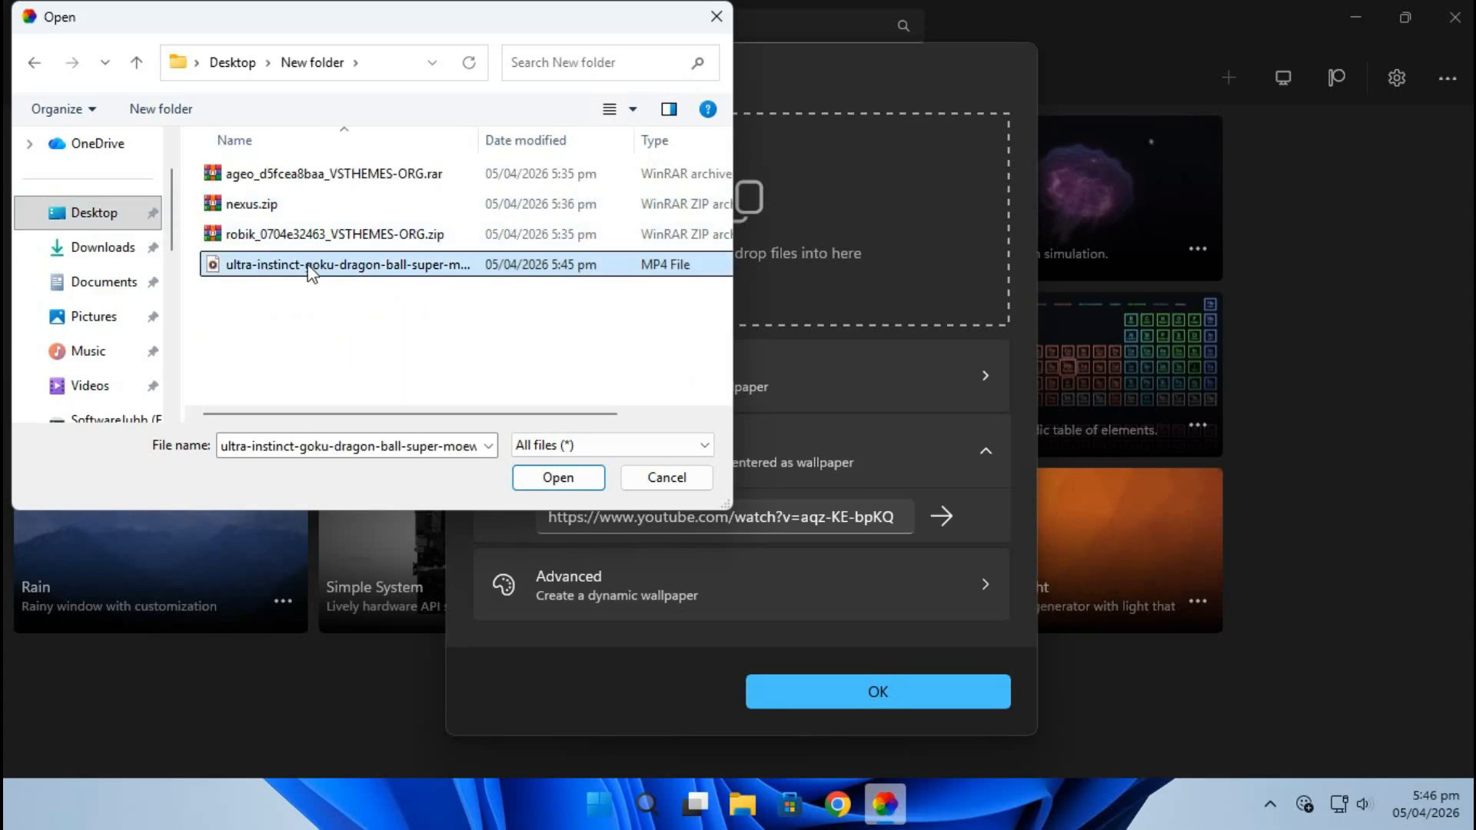
pyautogui.click(558, 478)
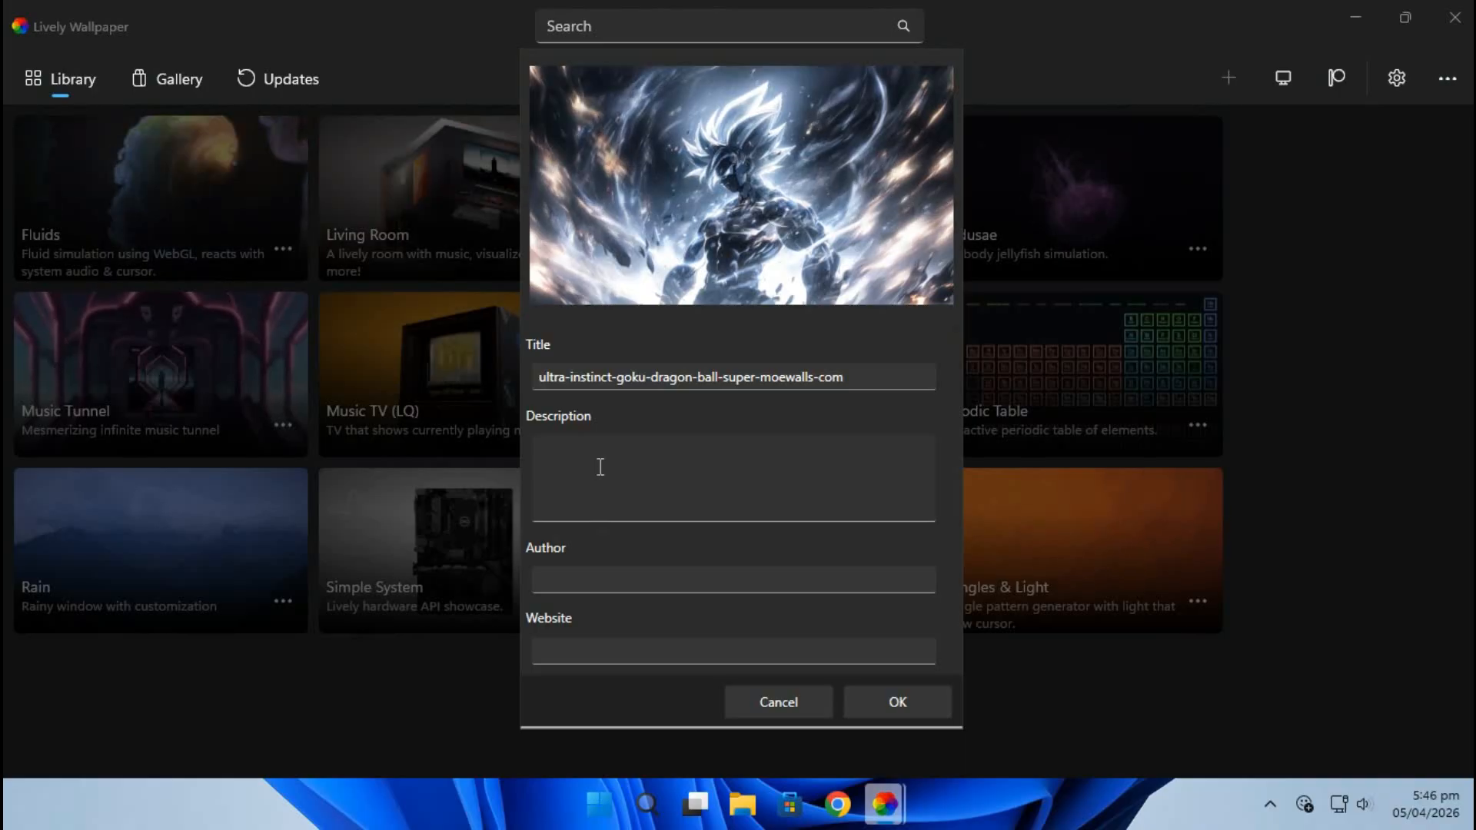
pyautogui.click(878, 703)
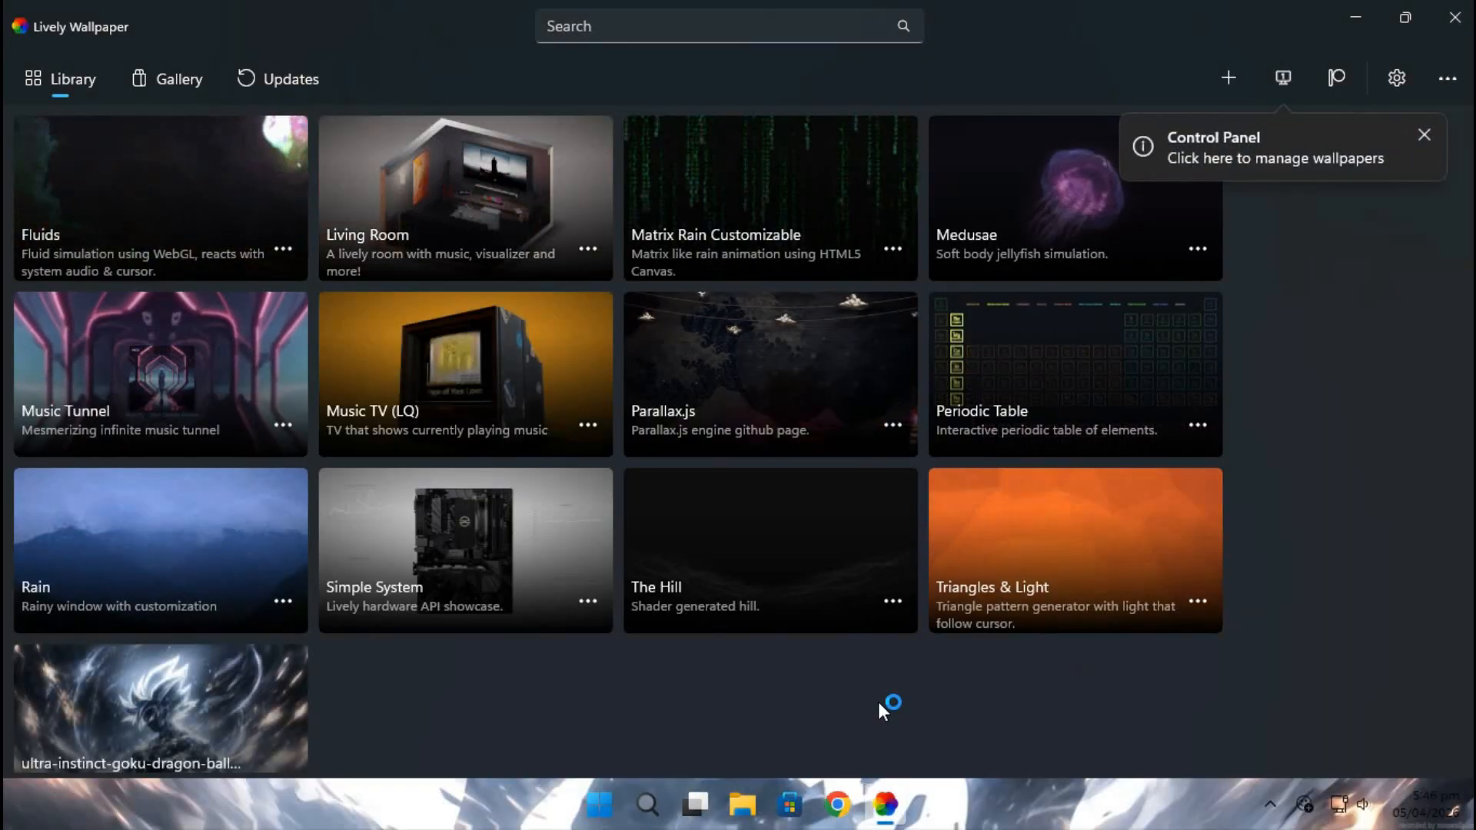
# Minimize Lively Wallpaper and hide the desktop icons
pyautogui.click(1355, 17)
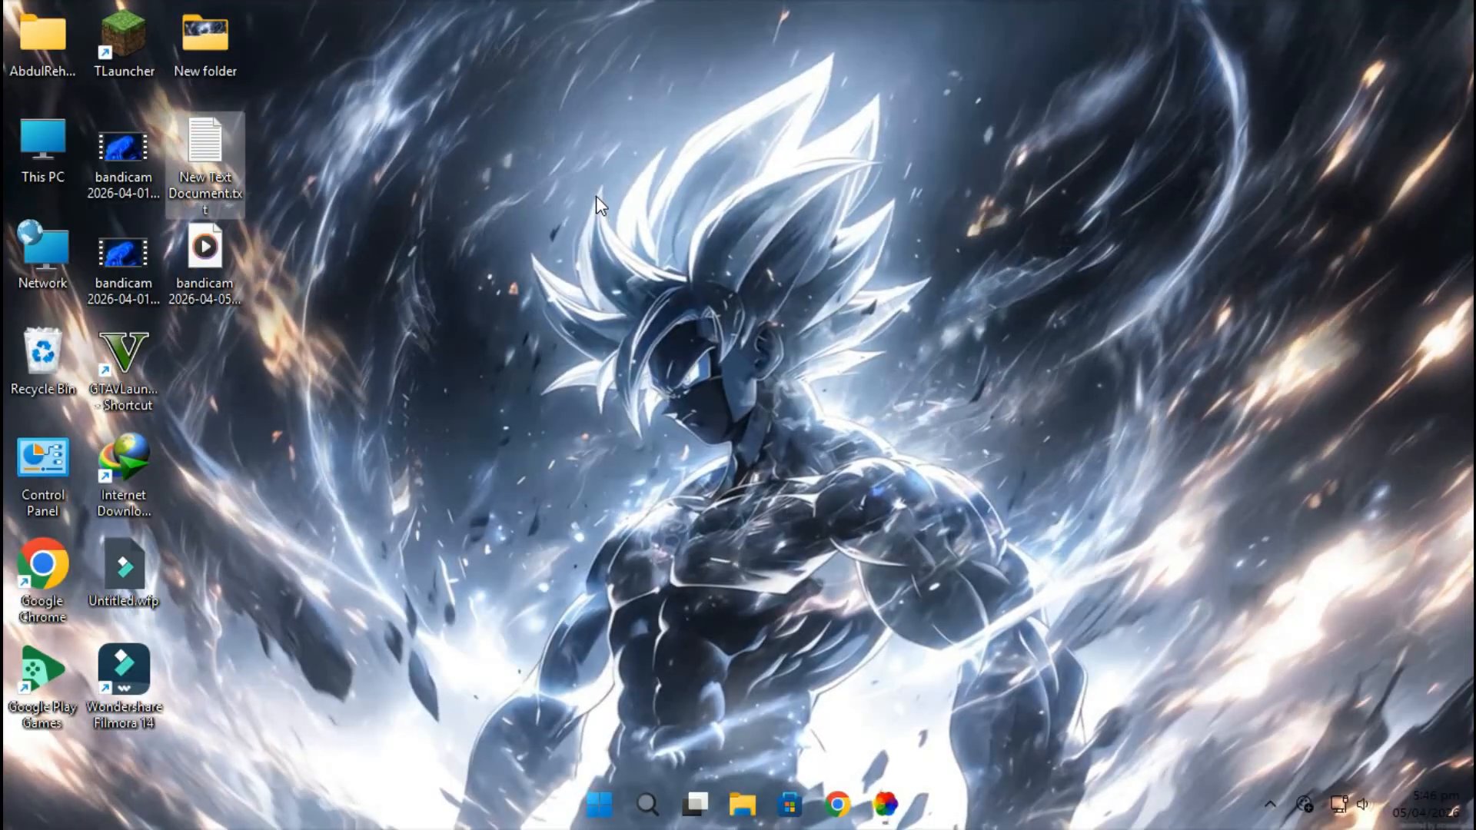
pyautogui.rightClick(596, 197)
pyautogui.moveTo(678, 220)
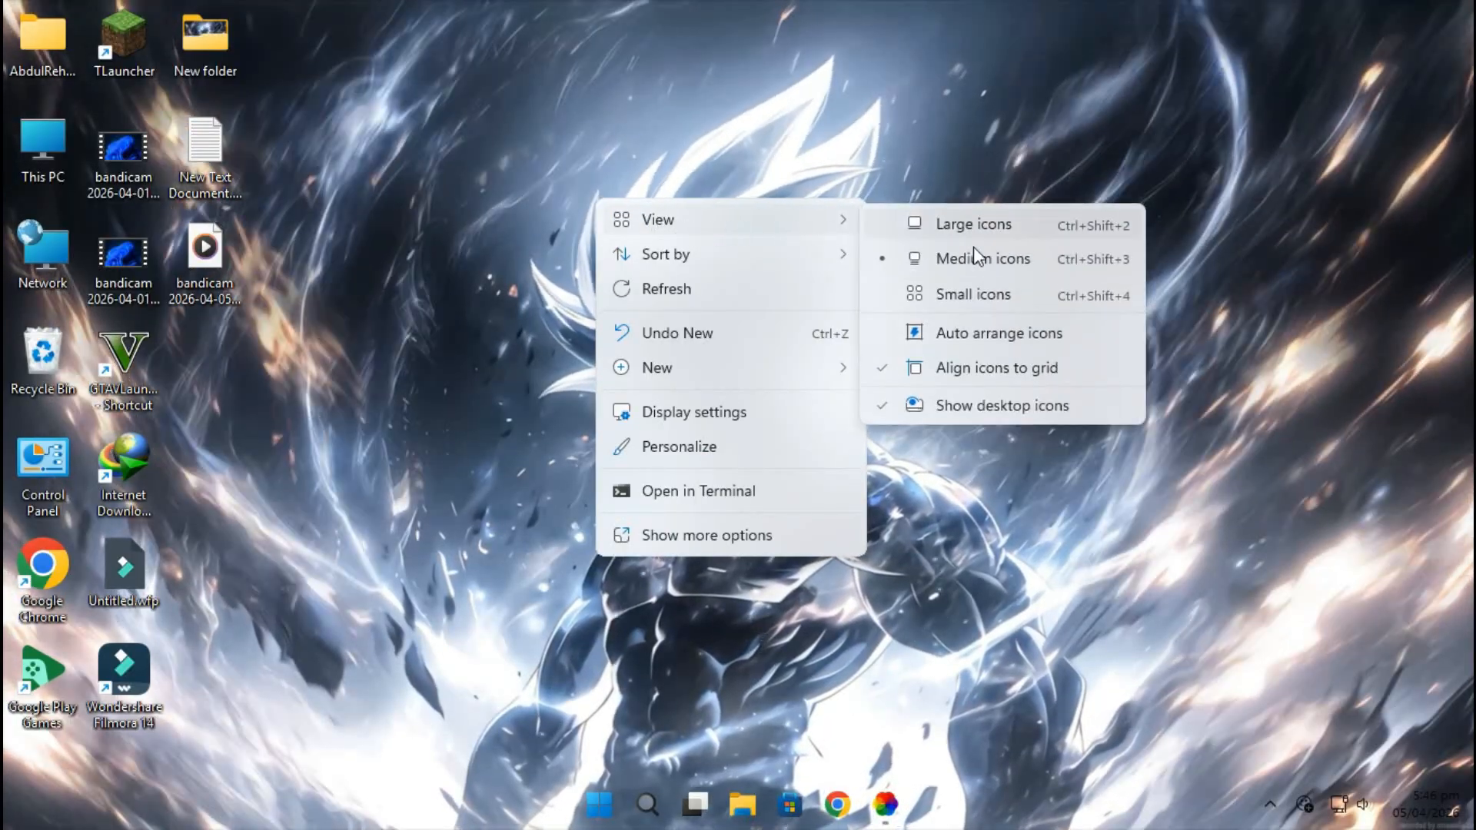
pyautogui.click(910, 410)
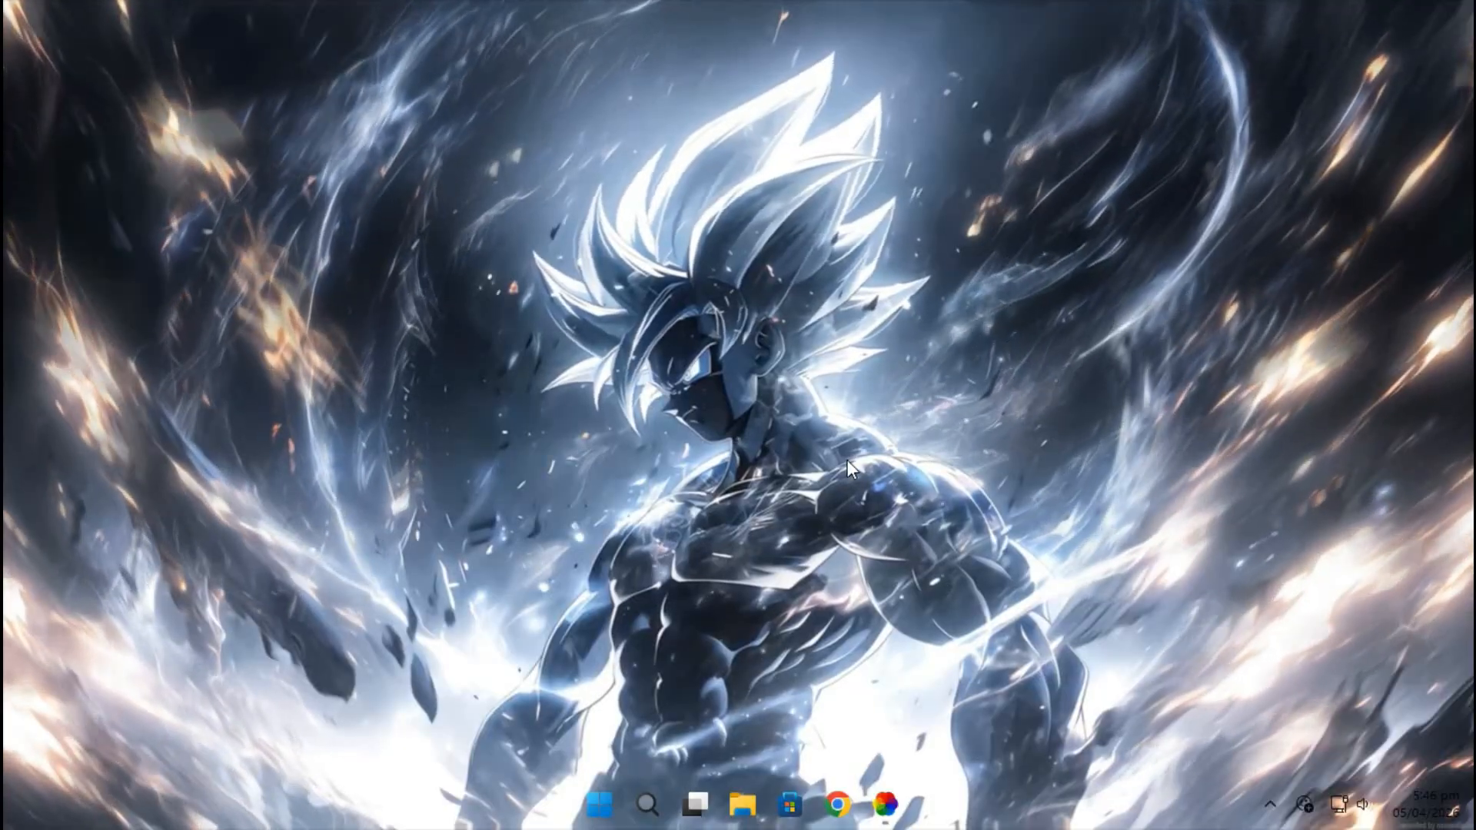
# Review Lively Wallpaper's general settings and its system-tray icon, and close the window to the tray
pyautogui.click(885, 804)
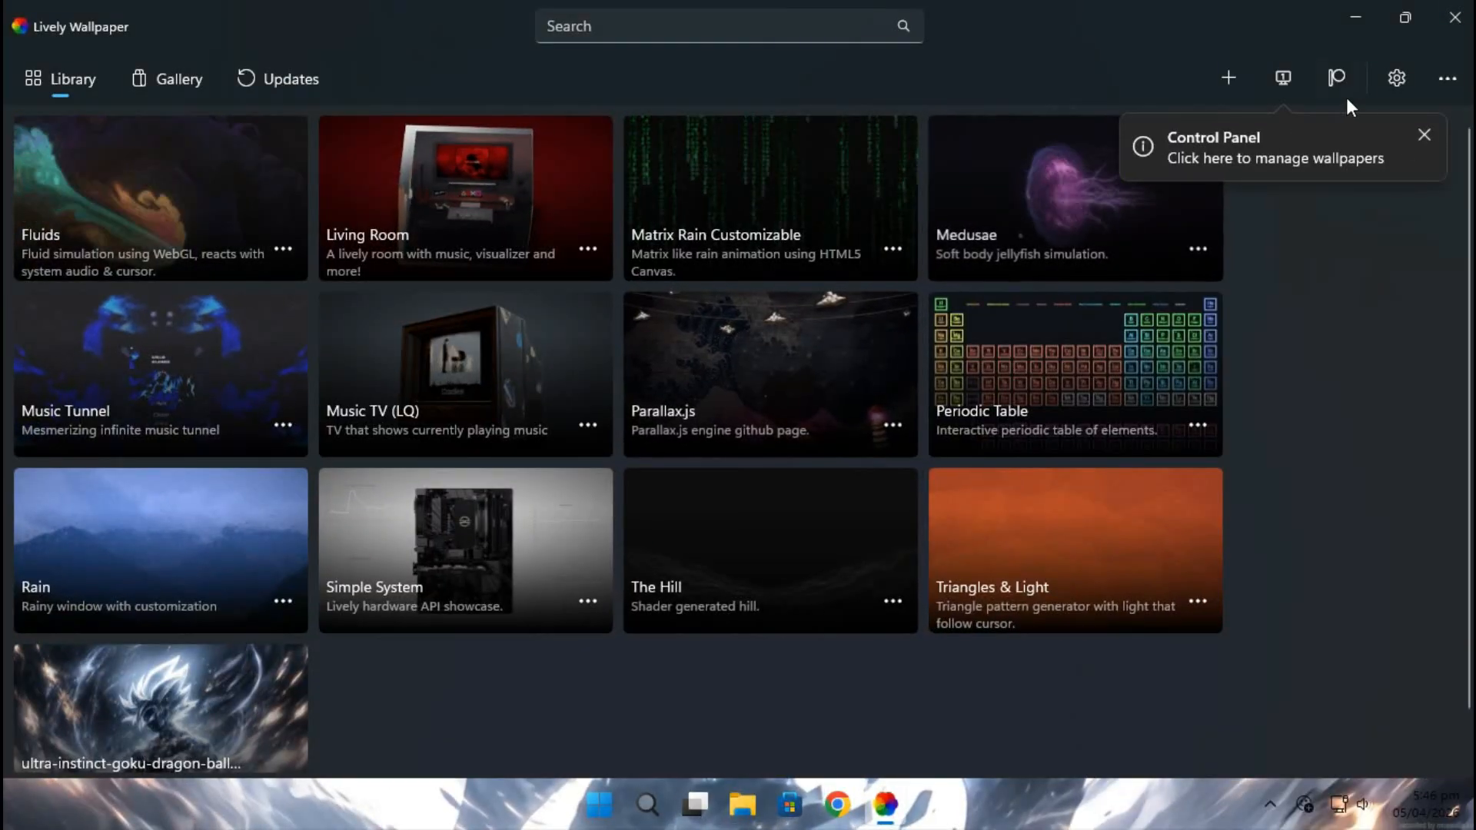
pyautogui.click(1404, 80)
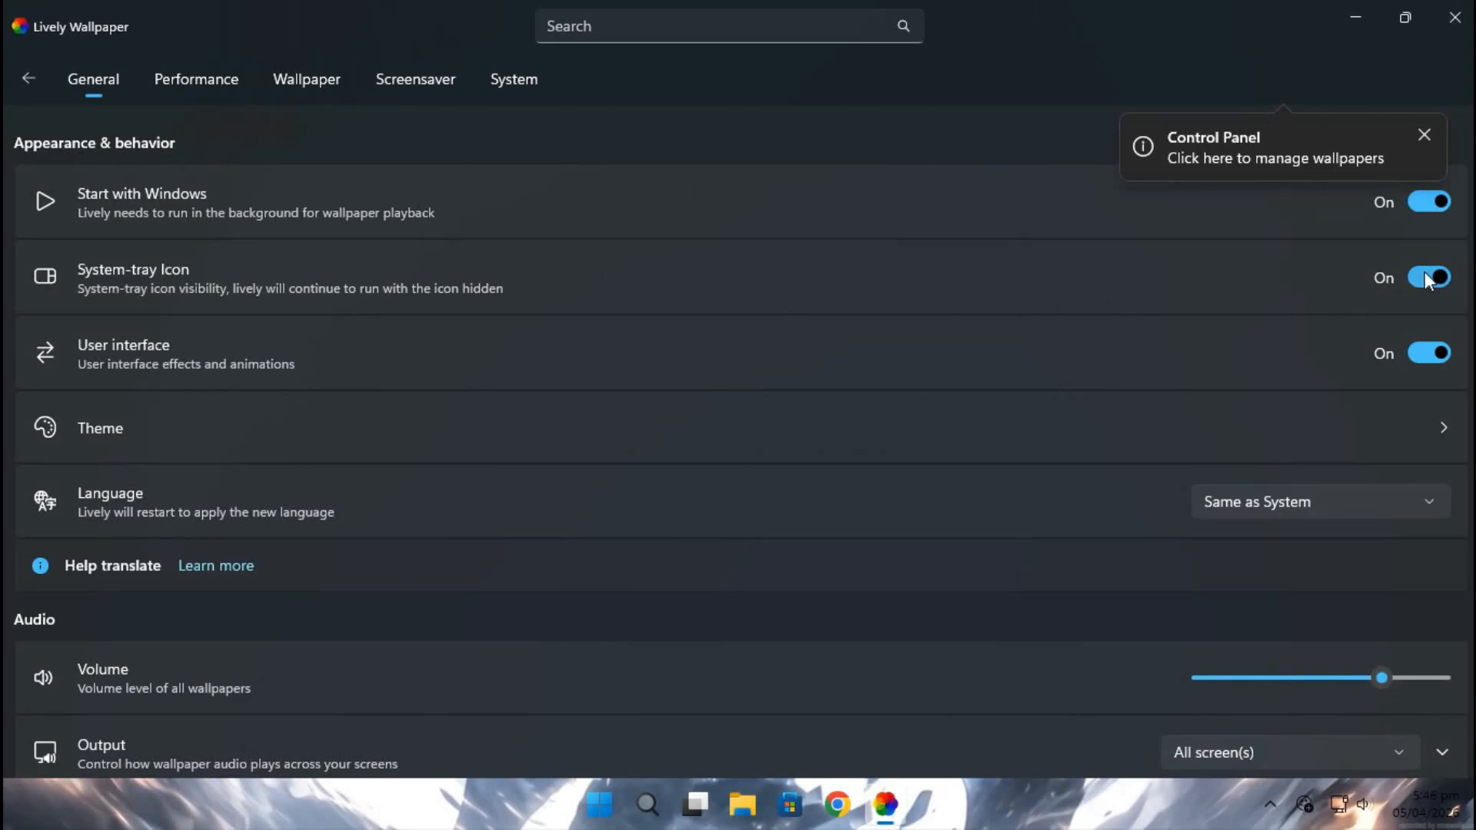
pyautogui.click(1270, 804)
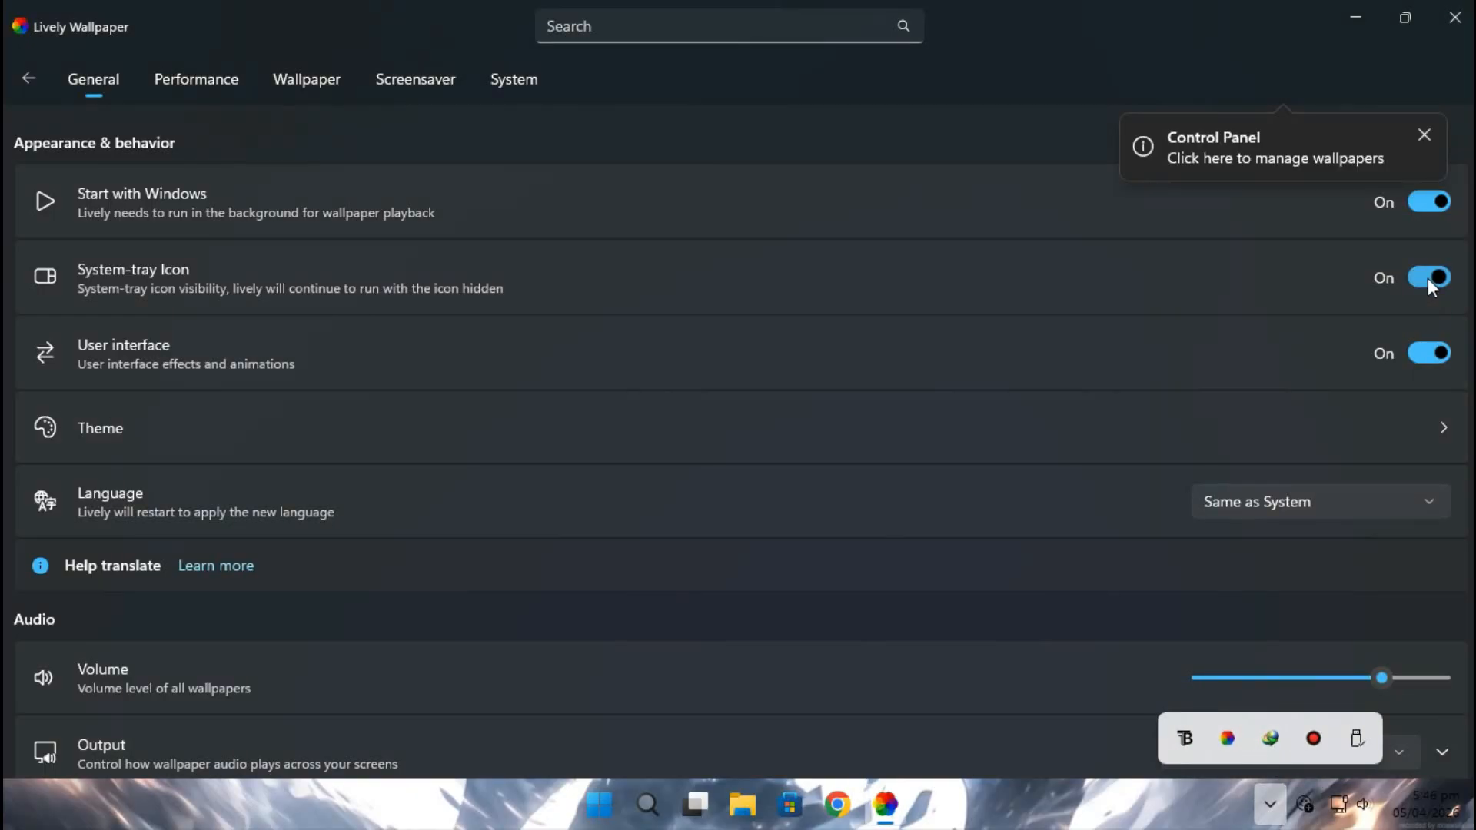
pyautogui.scroll(-3, 611, 366)
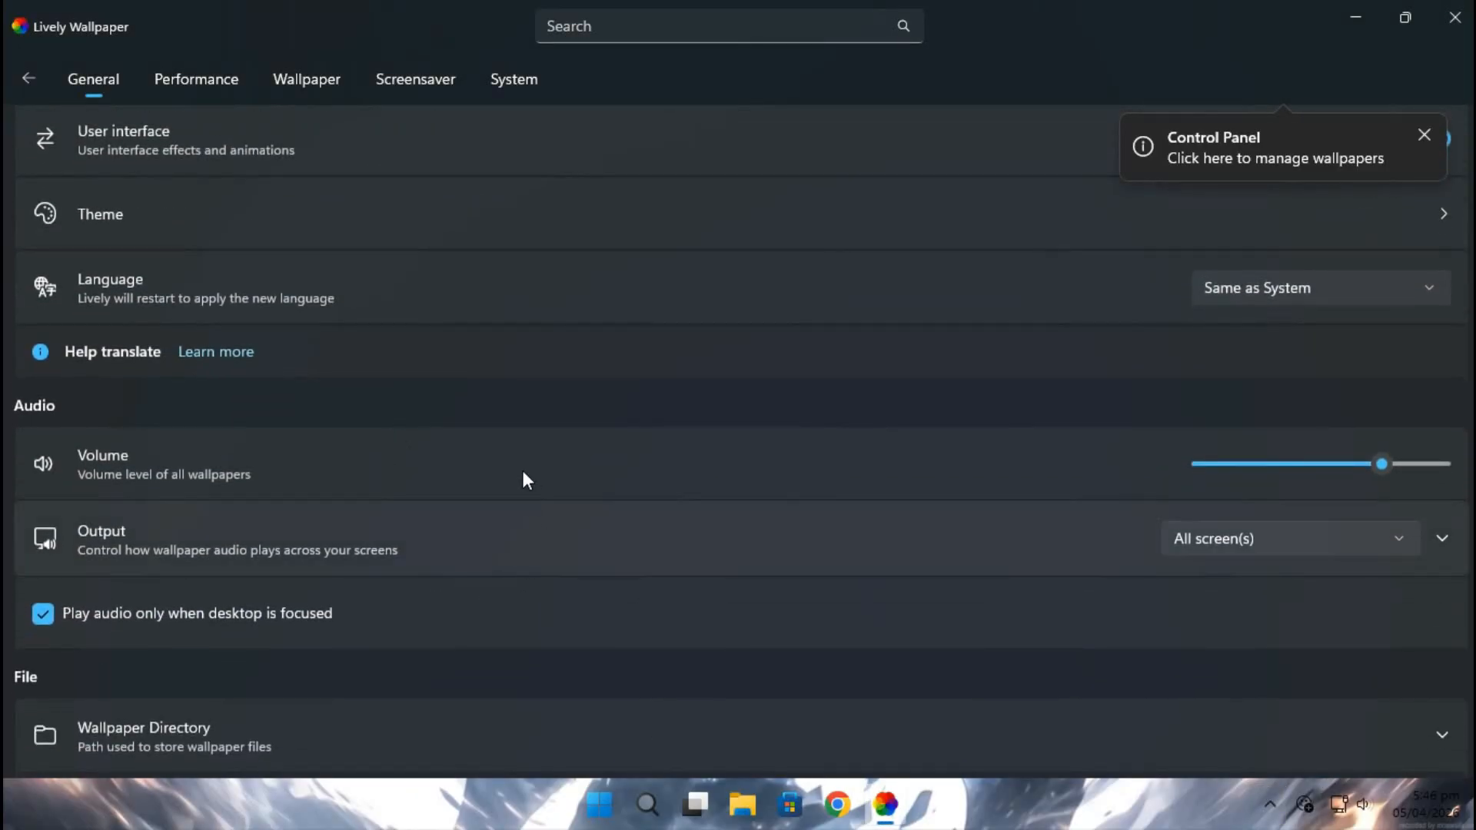
pyautogui.click(1455, 17)
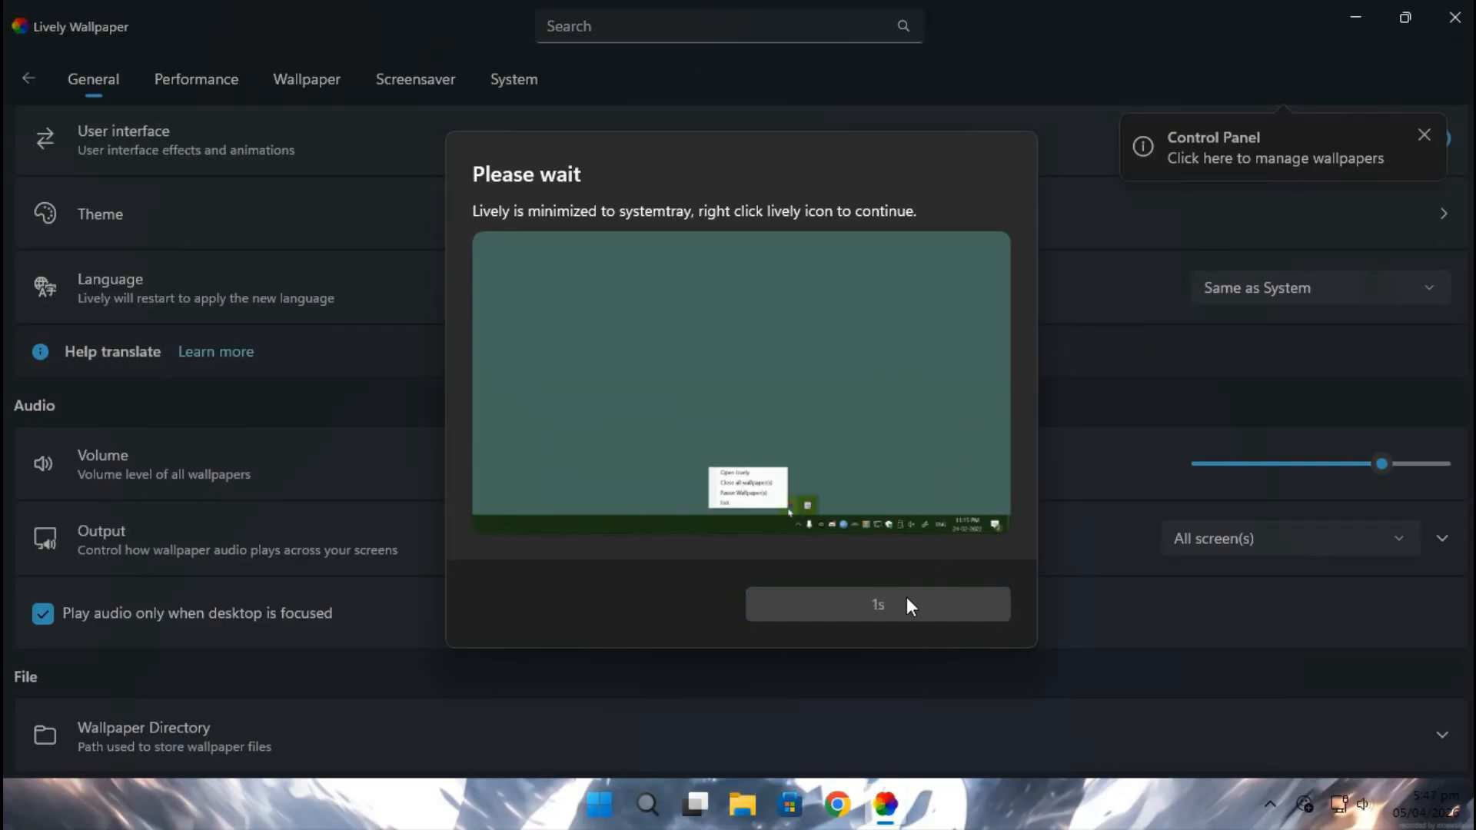
pyautogui.click(907, 598)
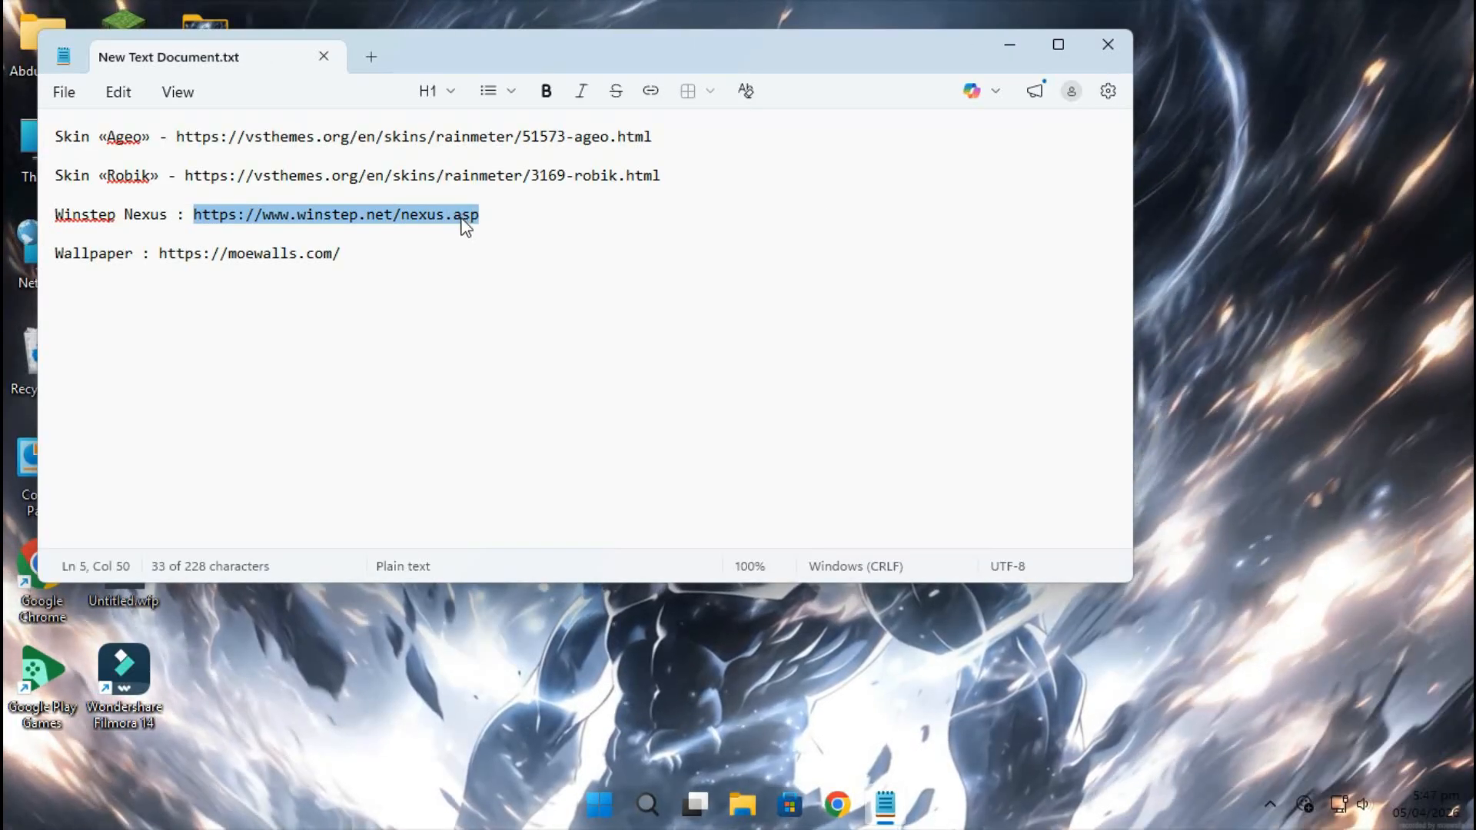
# Copy the Winstep Nexus address from New Text Document.txt and go to it in Chrome
pyautogui.rightClick(465, 216)
pyautogui.click(565, 247)
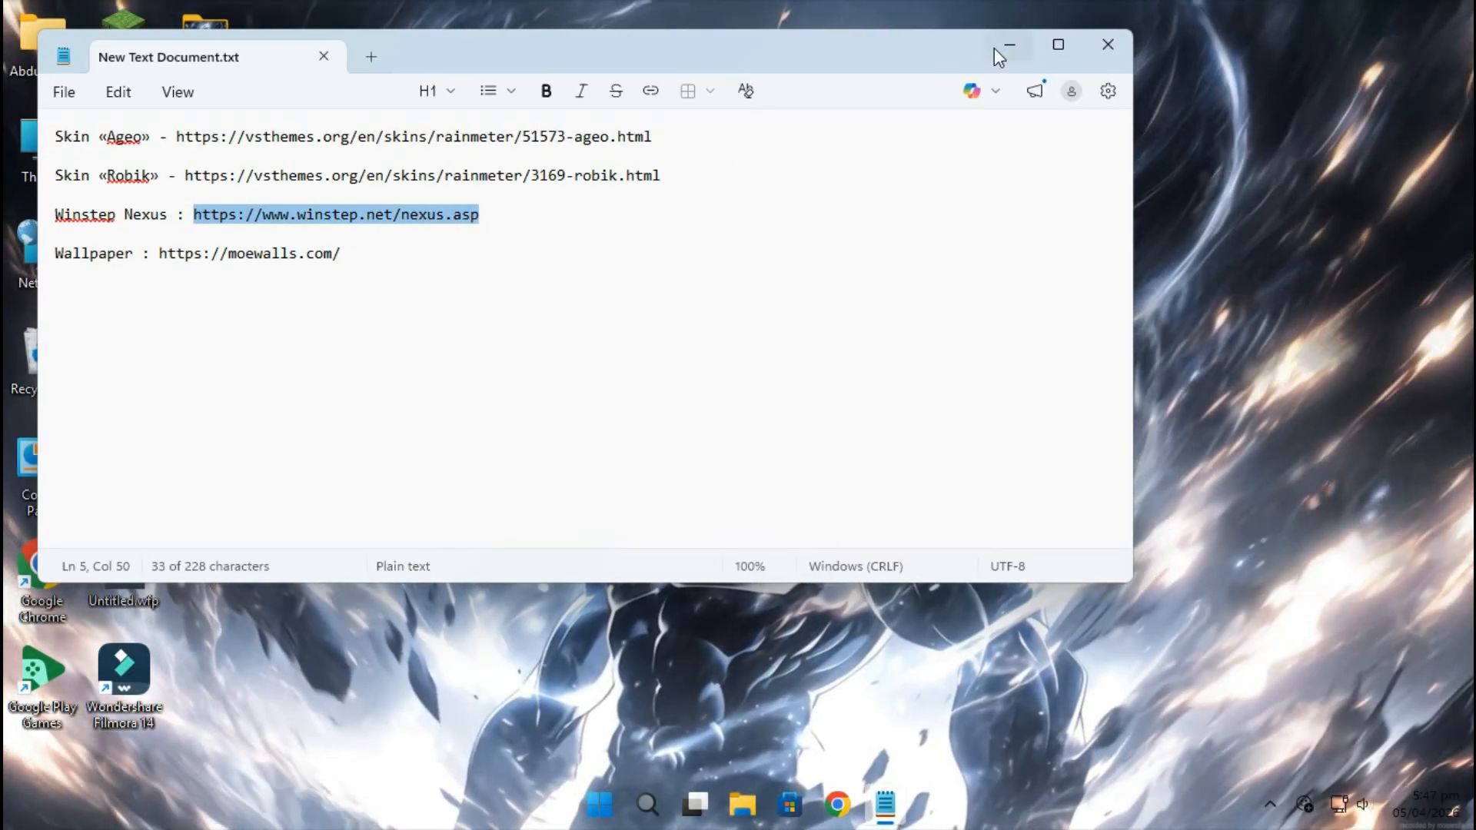
pyautogui.click(1007, 46)
pyautogui.click(836, 804)
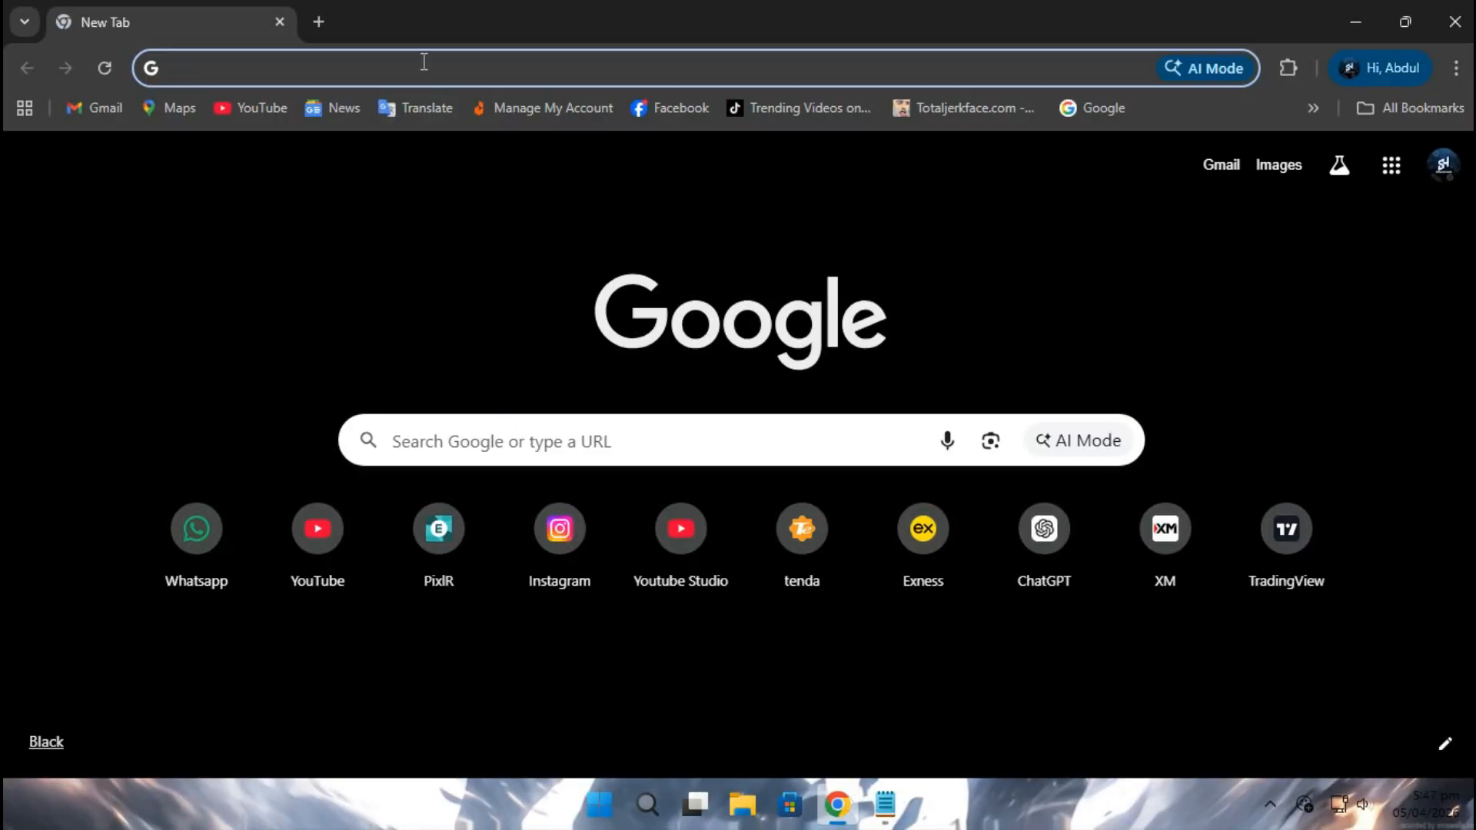
pyautogui.rightClick(422, 61)
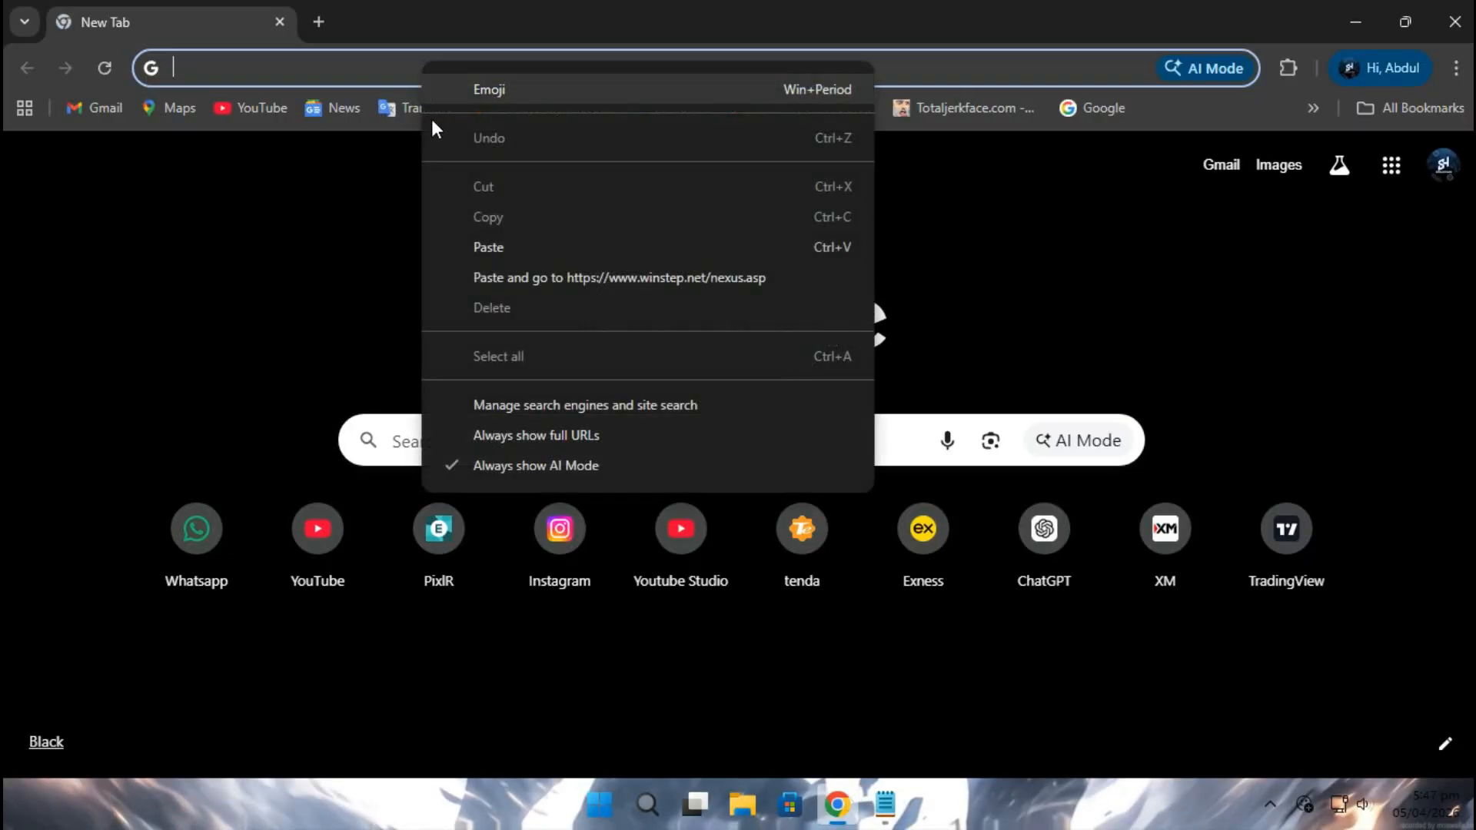
pyautogui.click(500, 283)
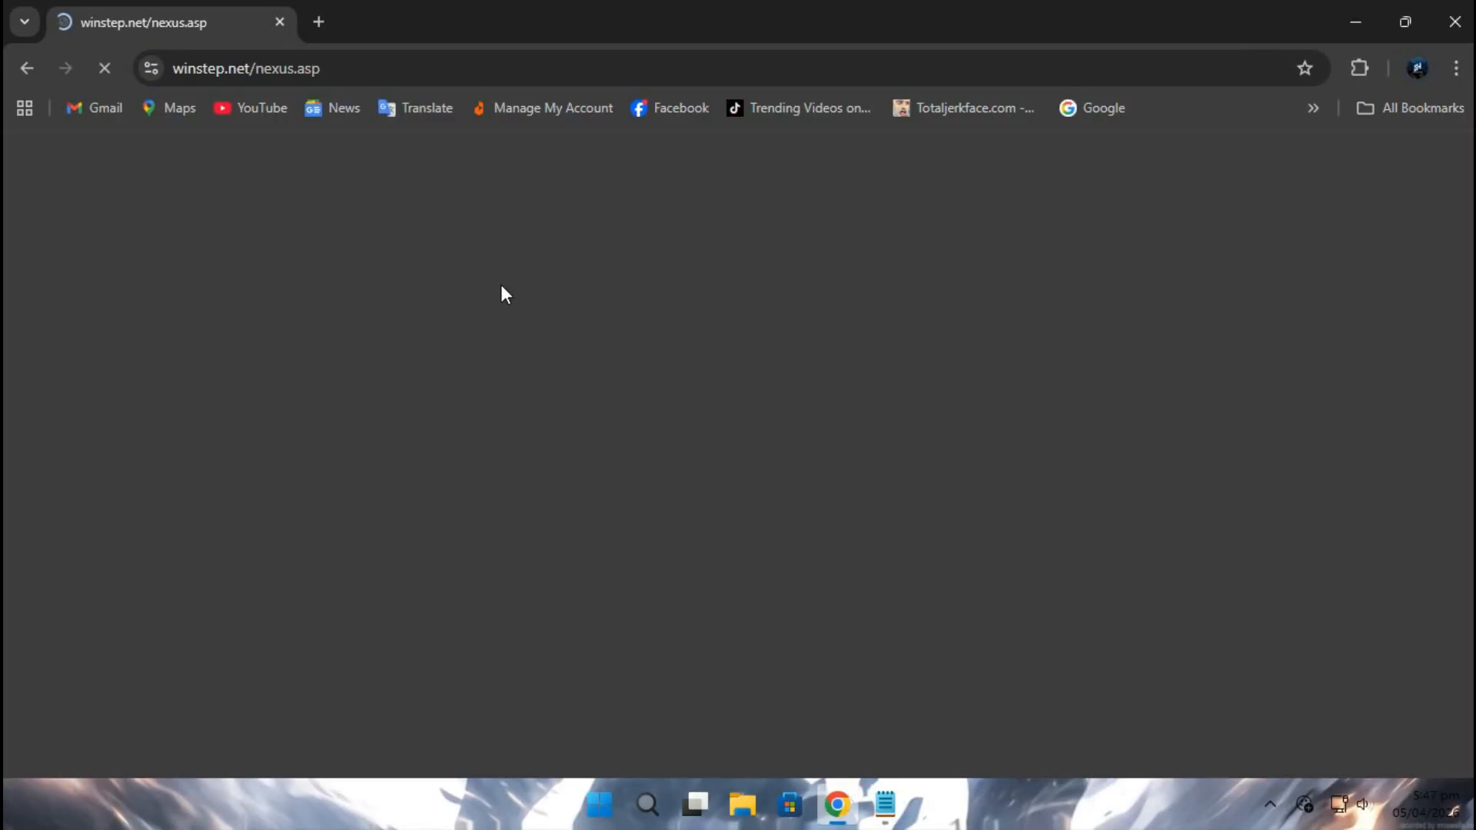
# Try to download the free Winstep Nexus edition from its product page
pyautogui.scroll(-10, 501, 285)
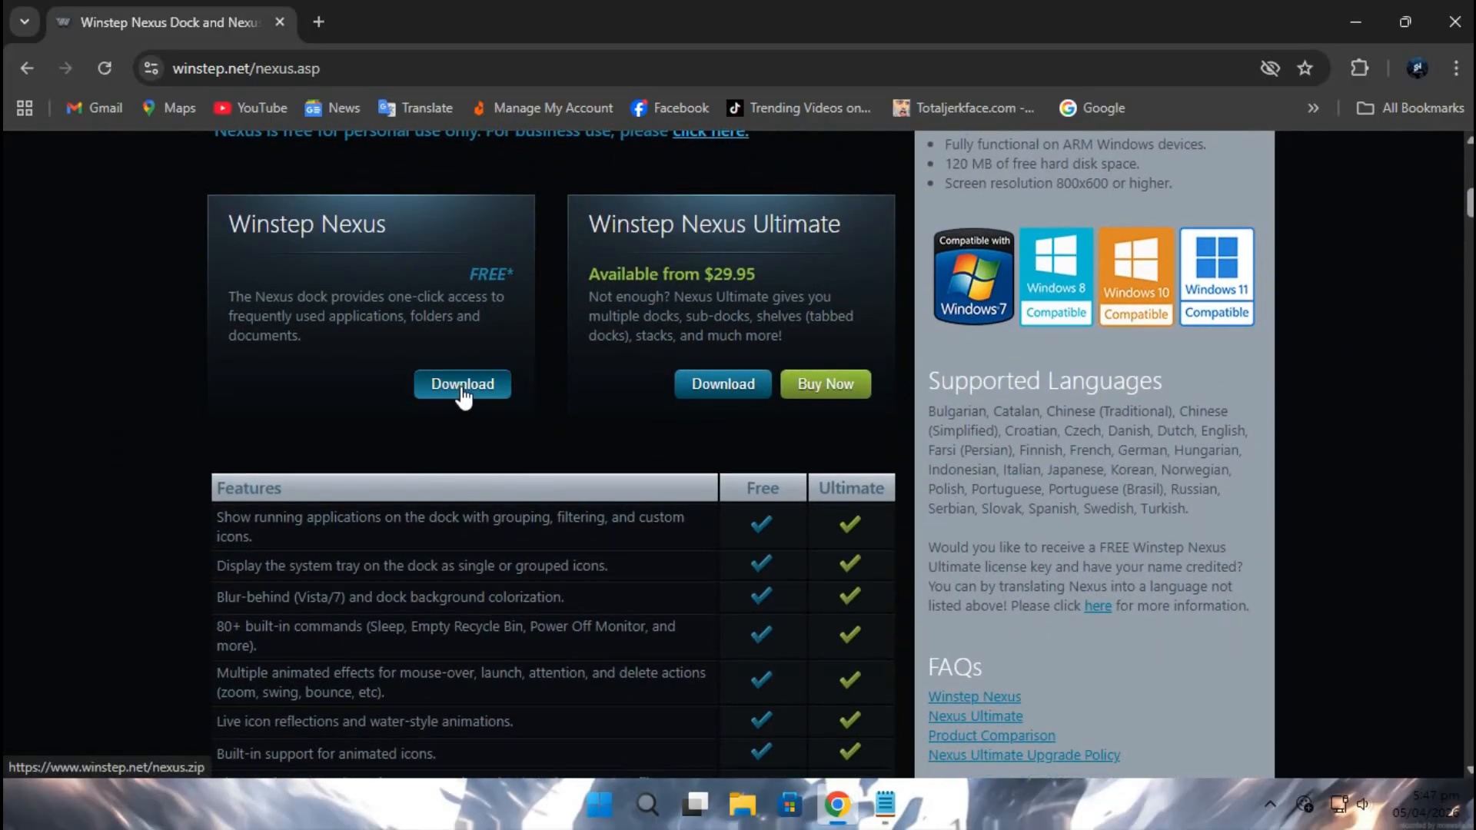
pyautogui.click(462, 384)
pyautogui.click(685, 471)
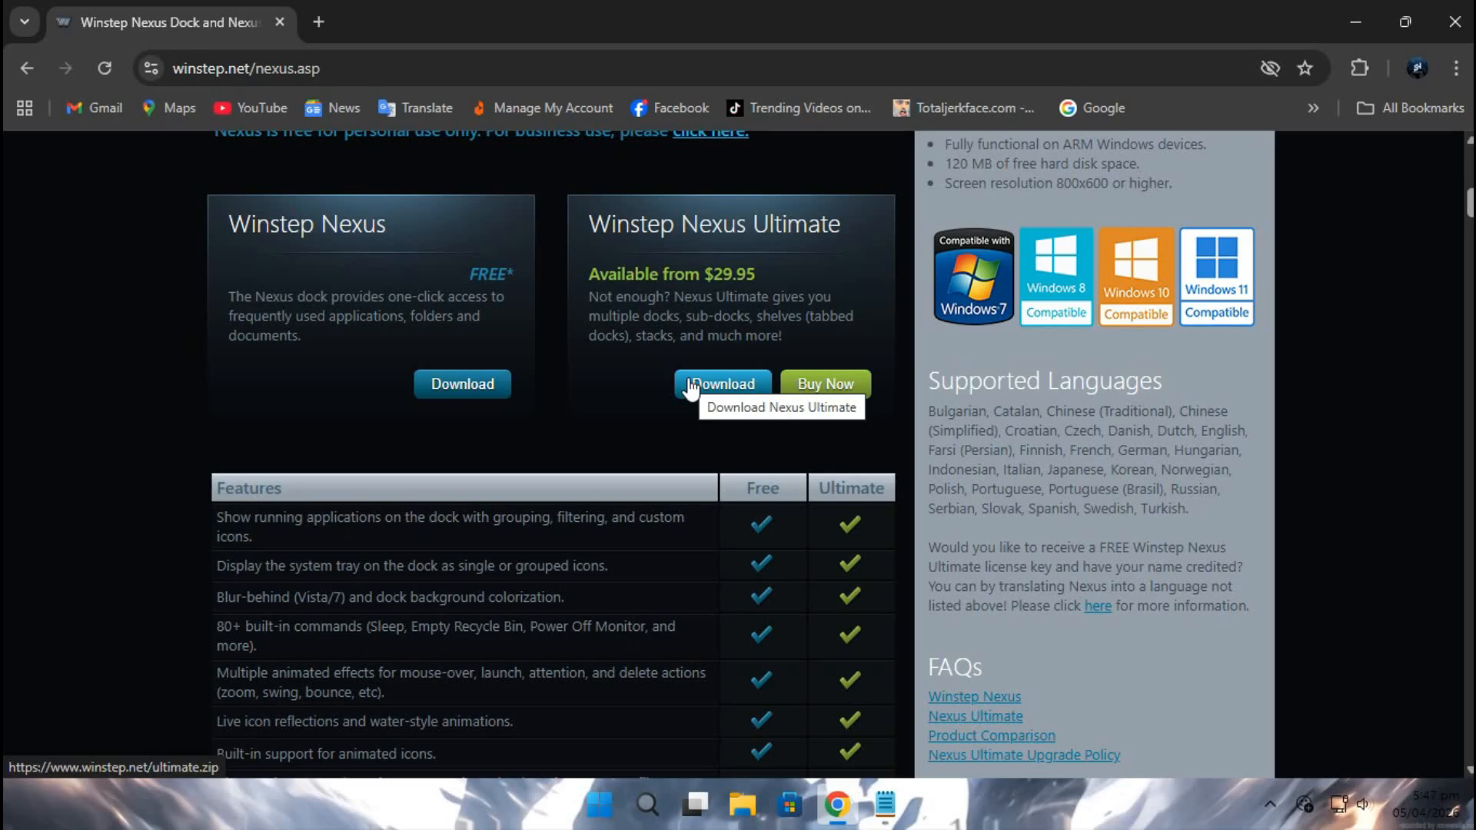
pyautogui.click(738, 494)
pyautogui.click(928, 427)
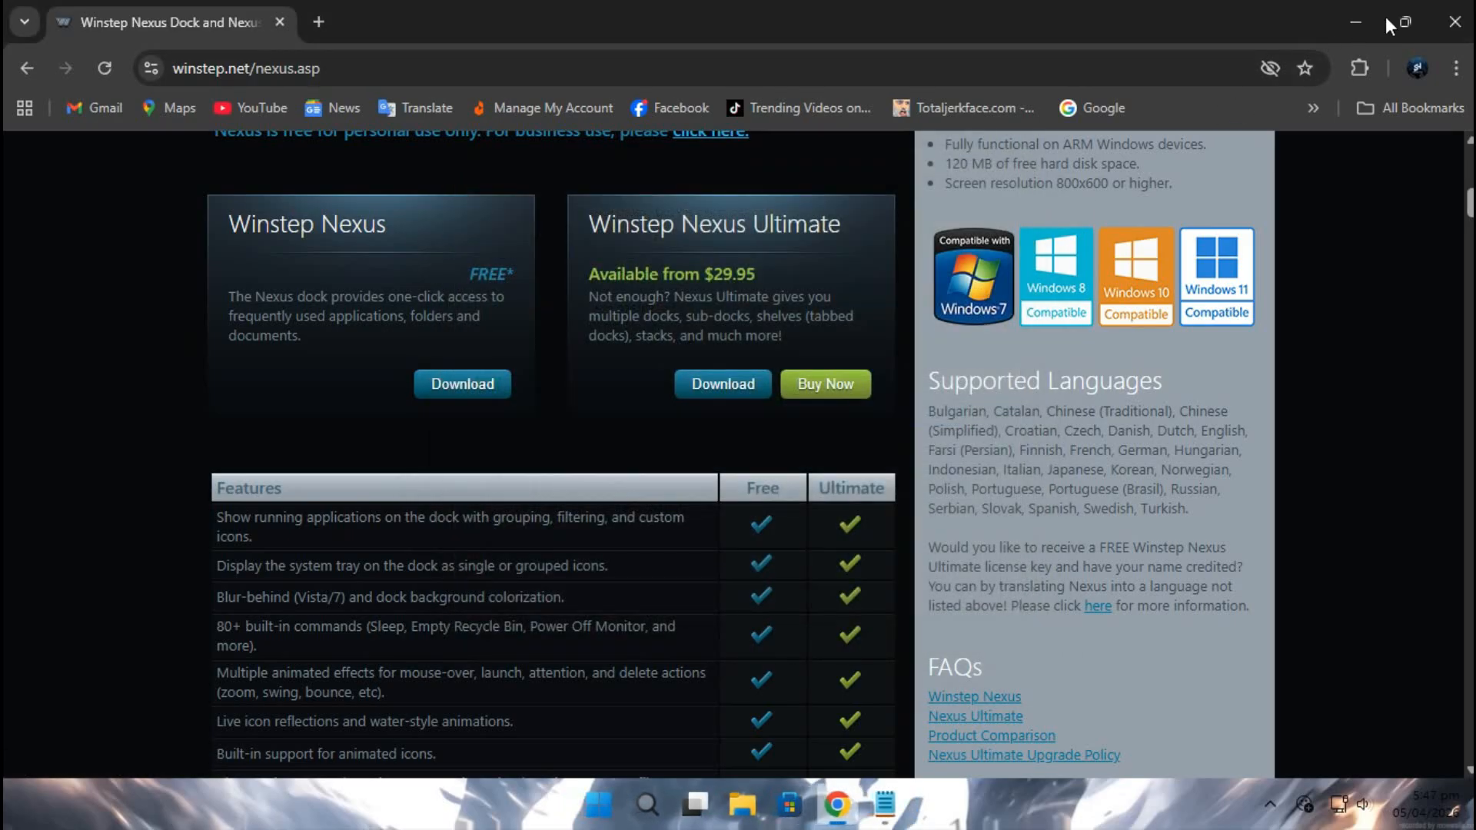
# Open New folder on the desktop and display its files as large icons
pyautogui.click(1340, 9)
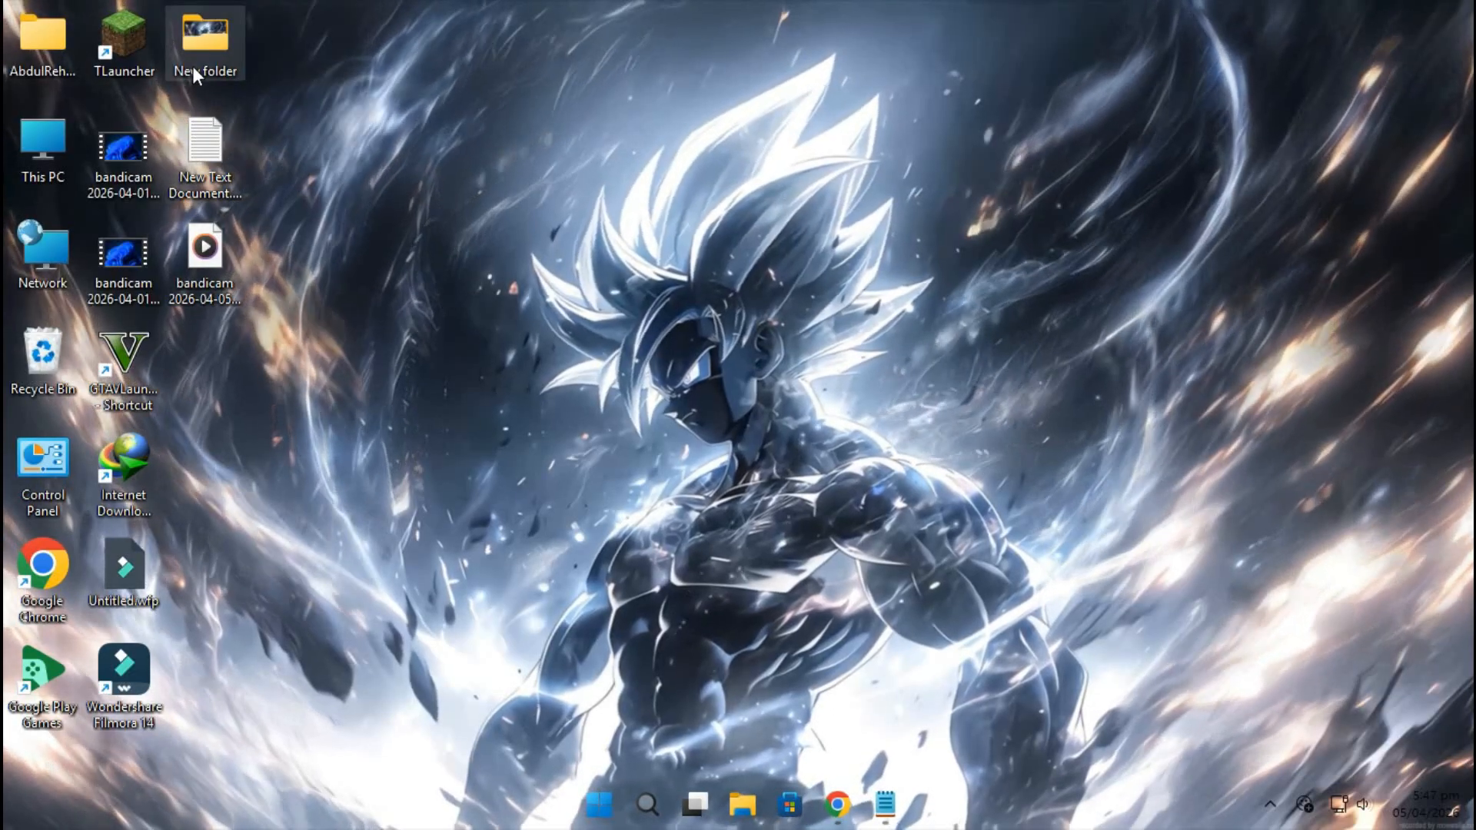
pyautogui.doubleClick(193, 68)
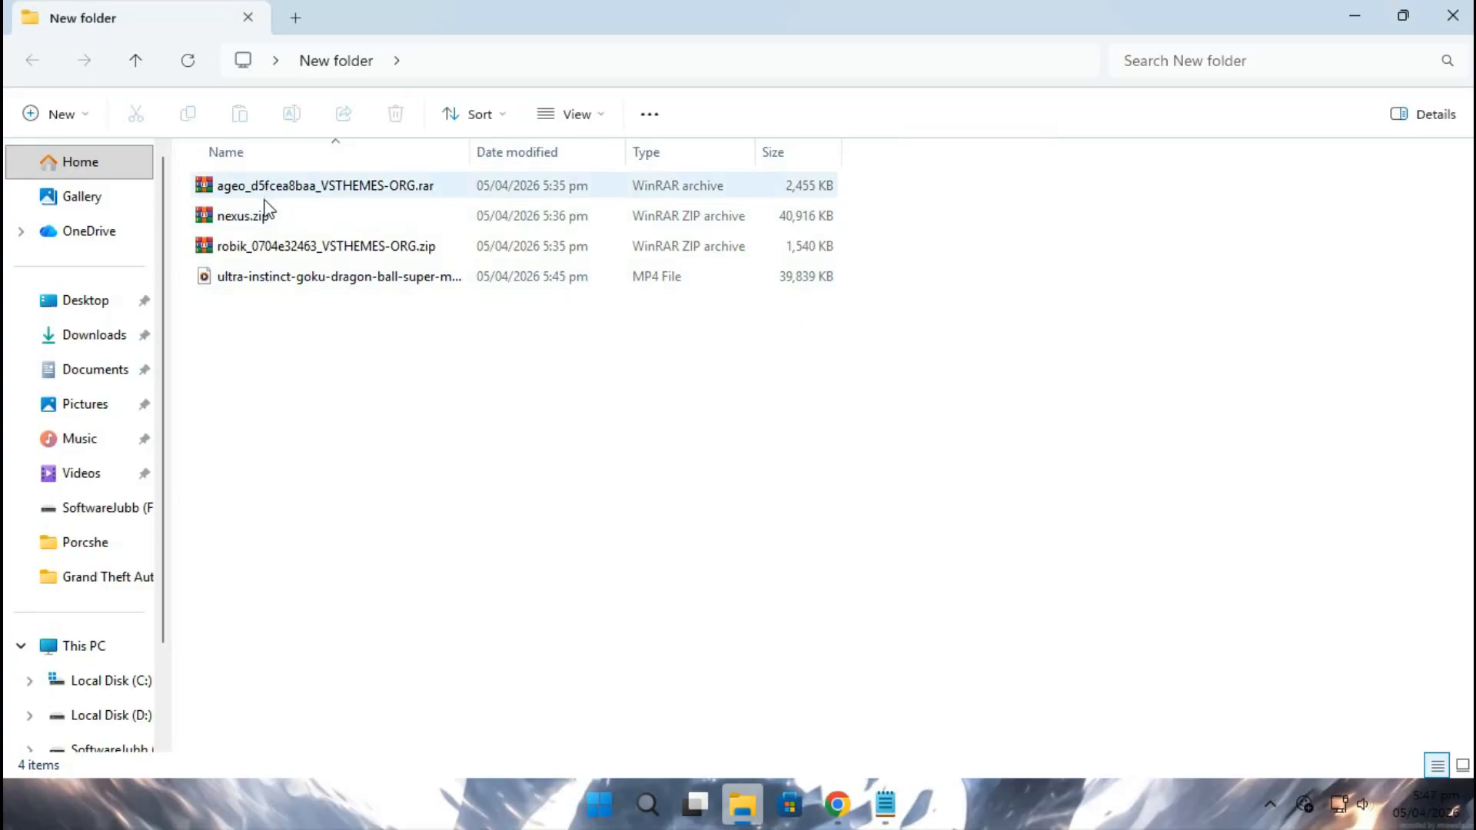
pyautogui.rightClick(294, 370)
pyautogui.moveTo(402, 396)
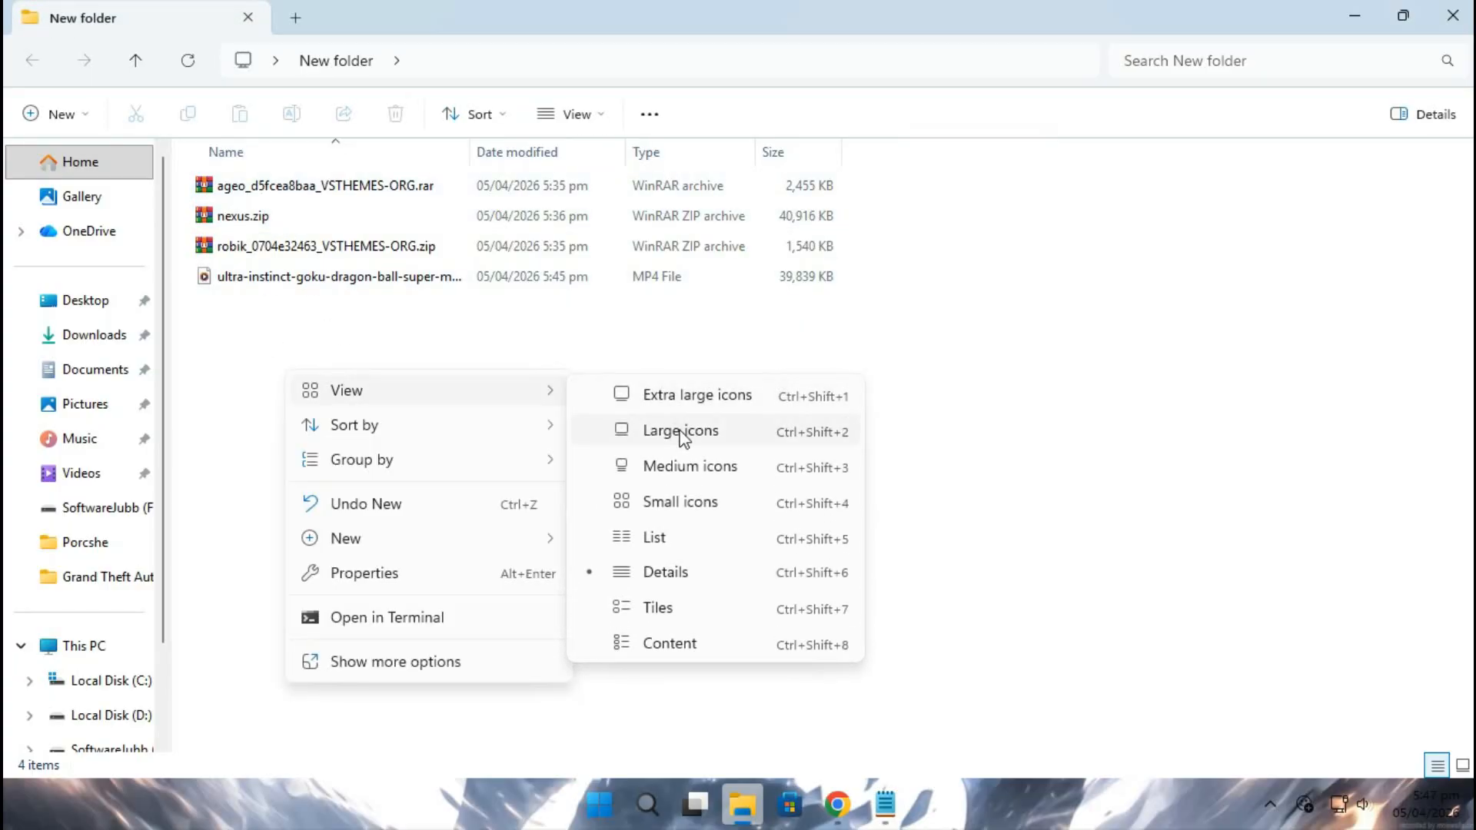
pyautogui.click(601, 430)
# Extract nexus.zip with WinRAR into a nexus folder alongside the archive
pyautogui.click(385, 234)
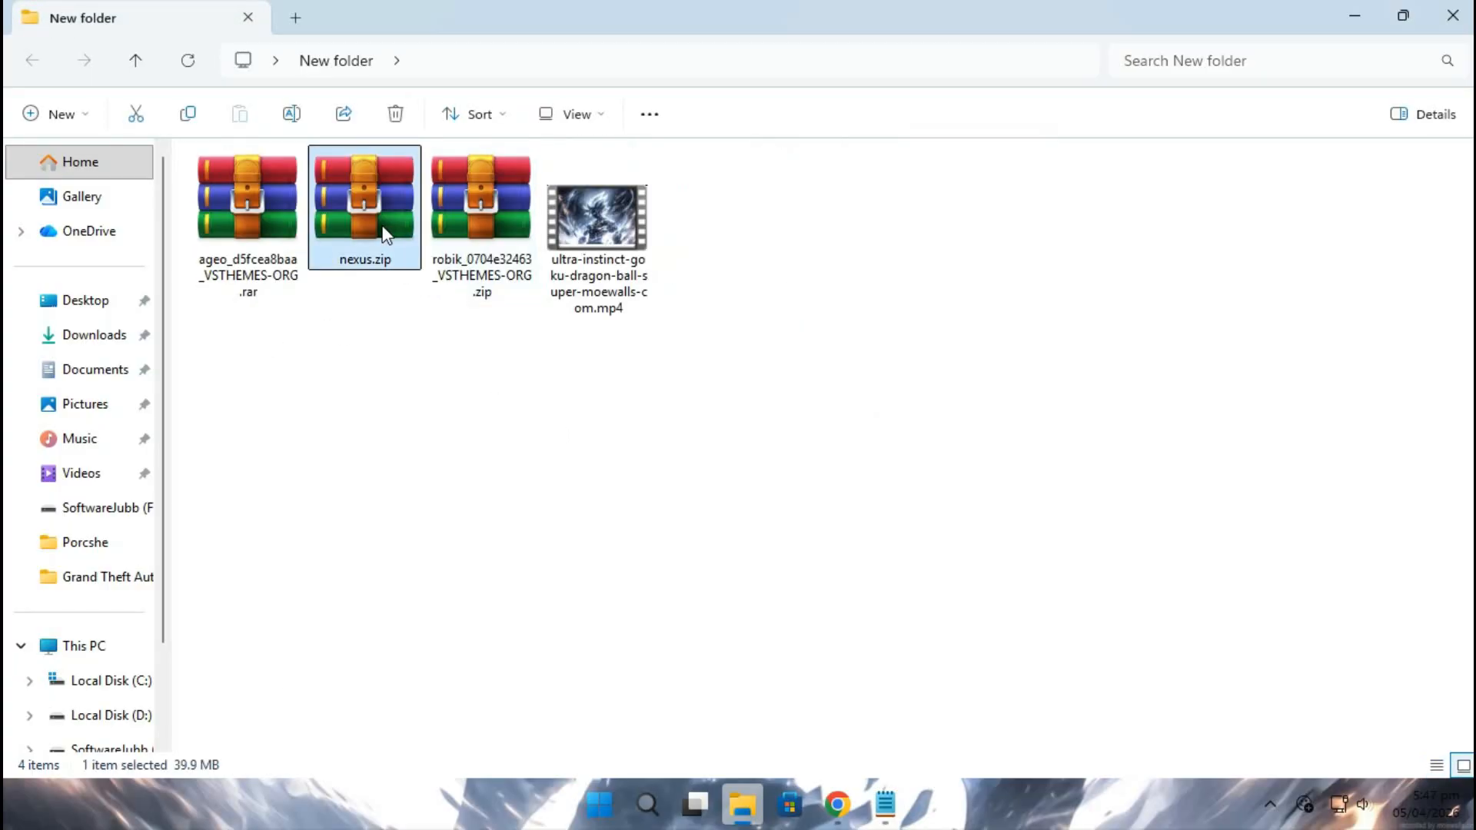
pyautogui.rightClick(352, 192)
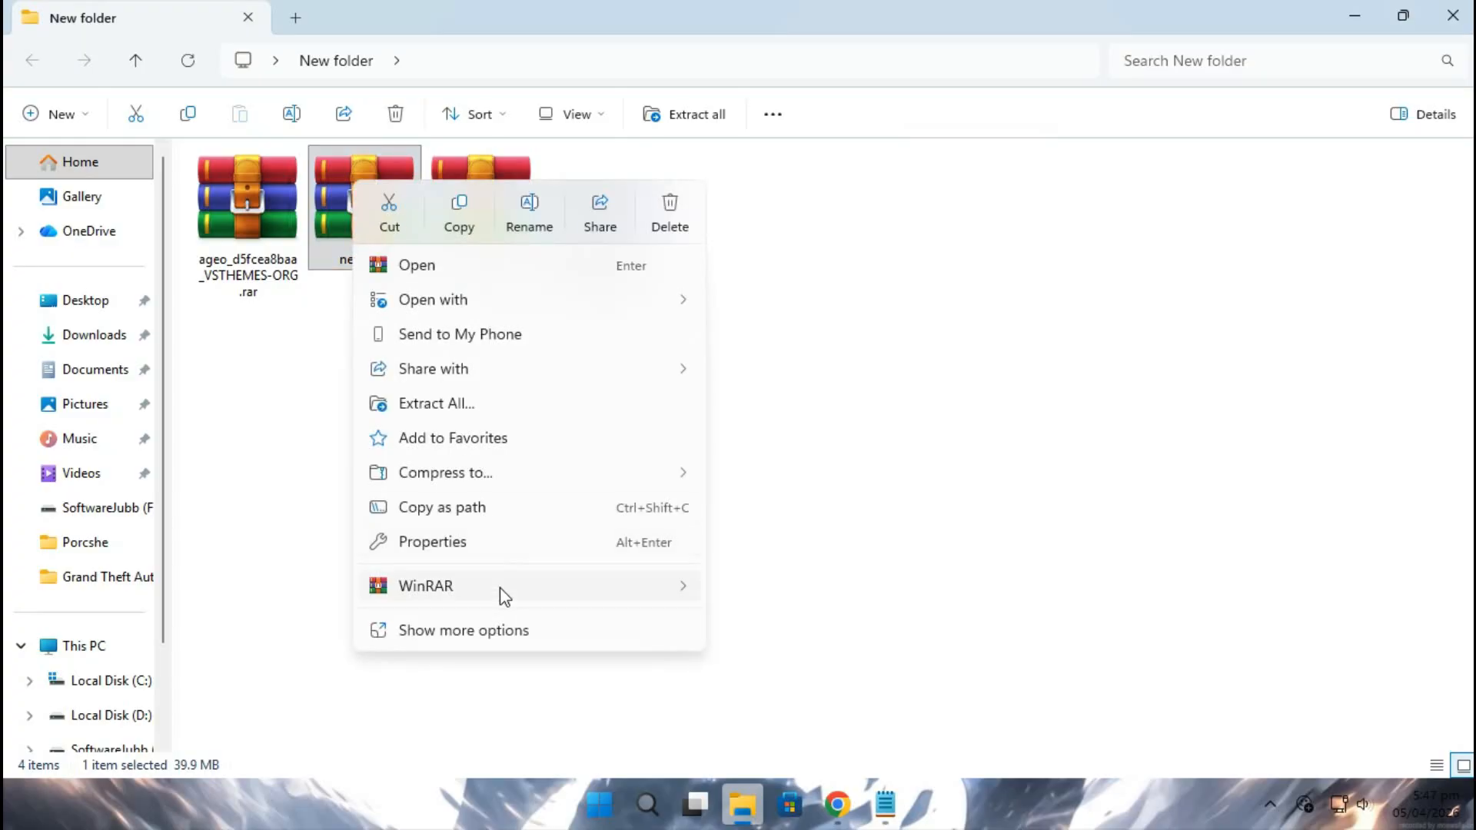
pyautogui.moveTo(500, 588)
pyautogui.click(777, 624)
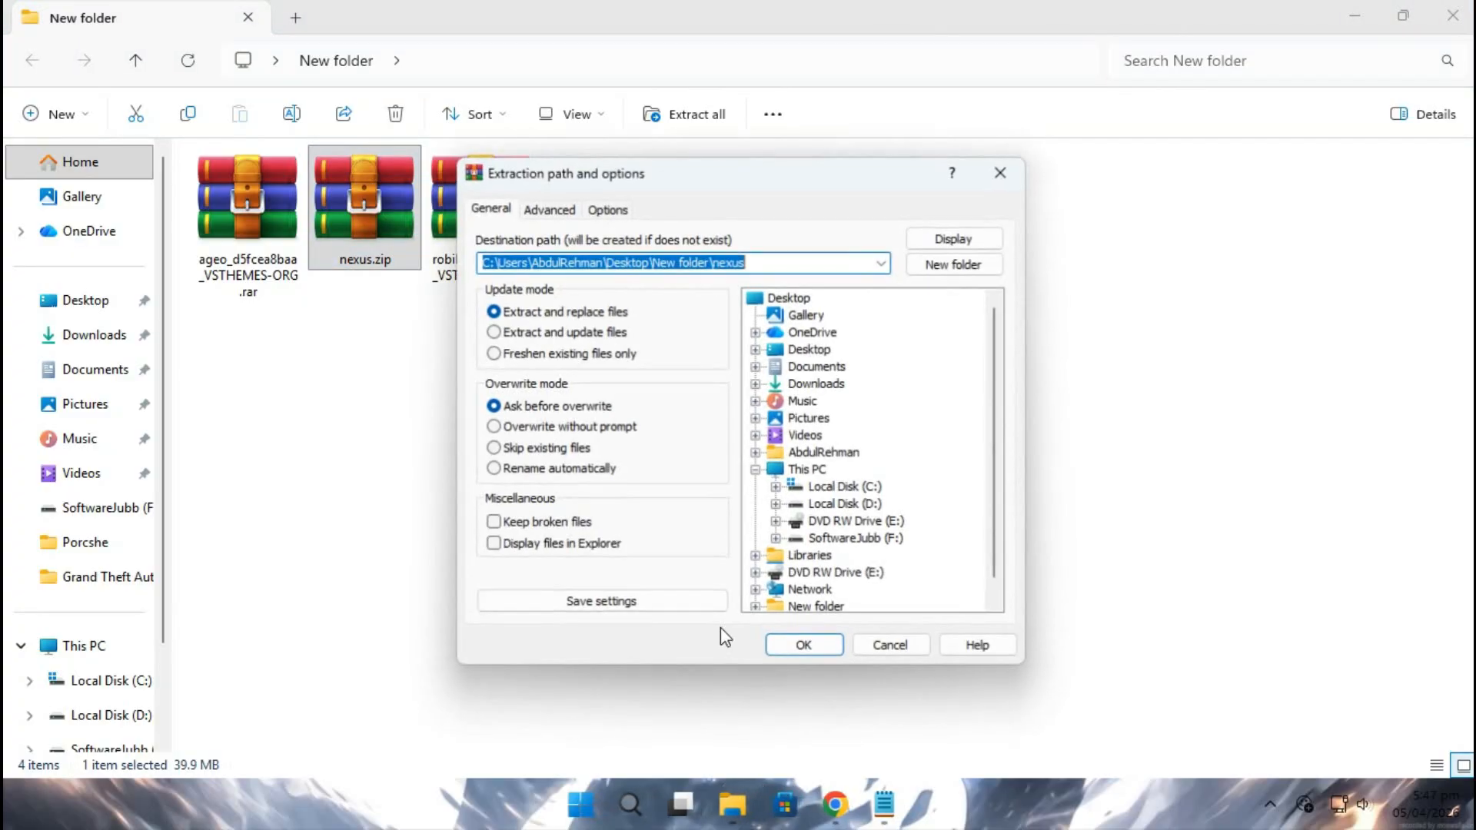
pyautogui.click(804, 643)
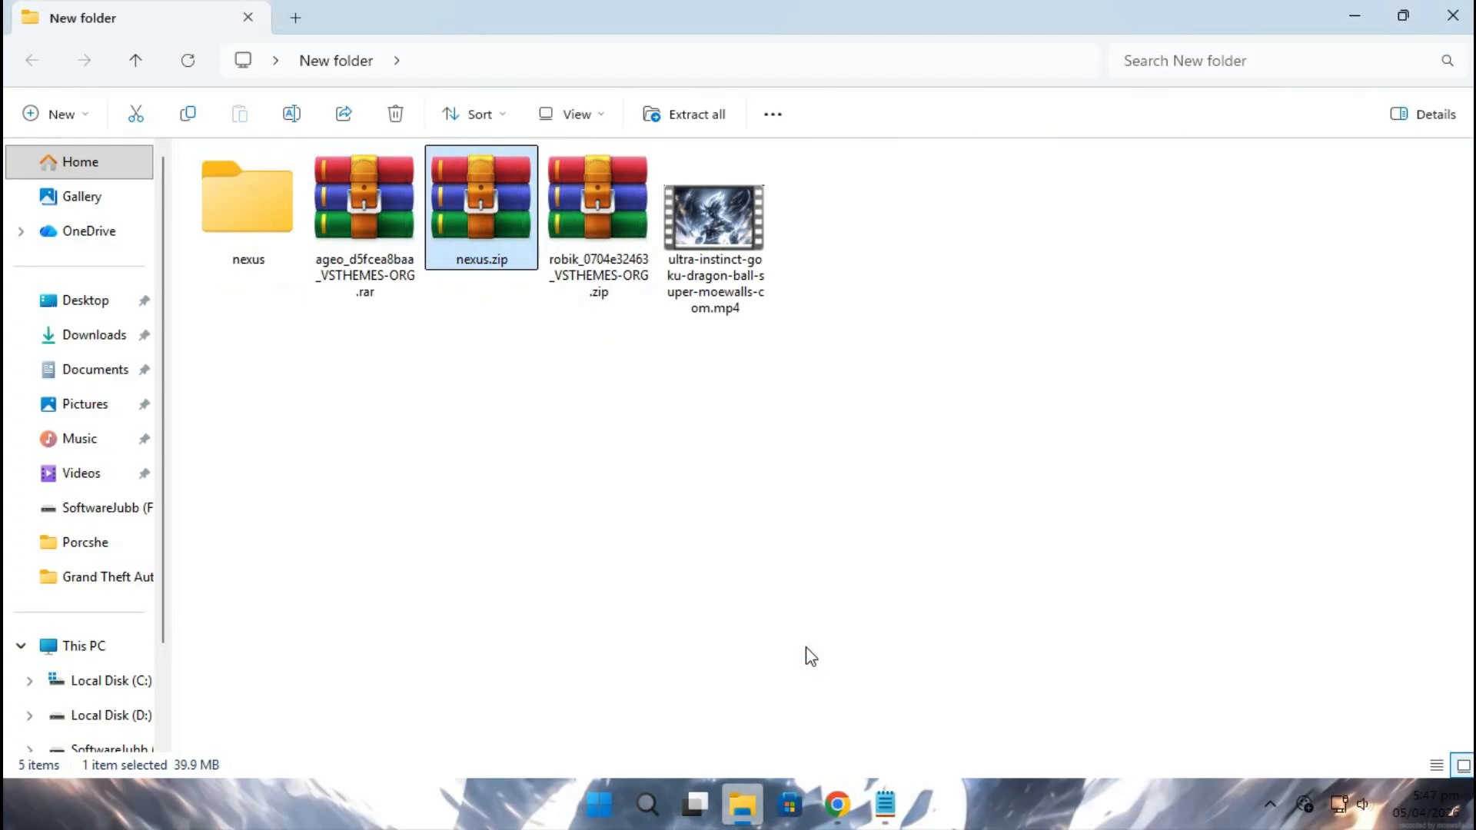
# Run NexusSetup.exe from the extracted nexus folder as administrator
pyautogui.doubleClick(270, 246)
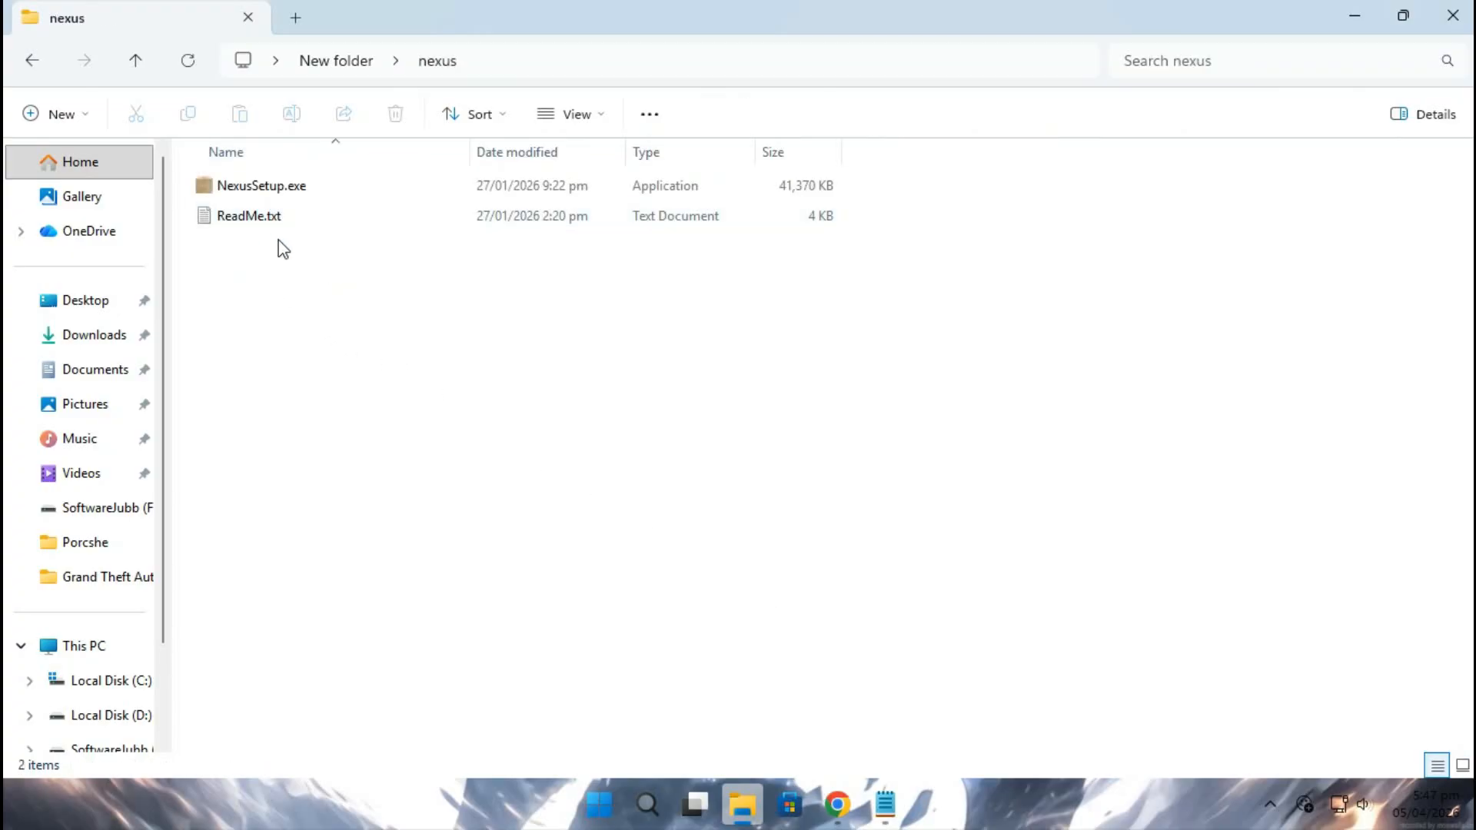
pyautogui.rightClick(290, 190)
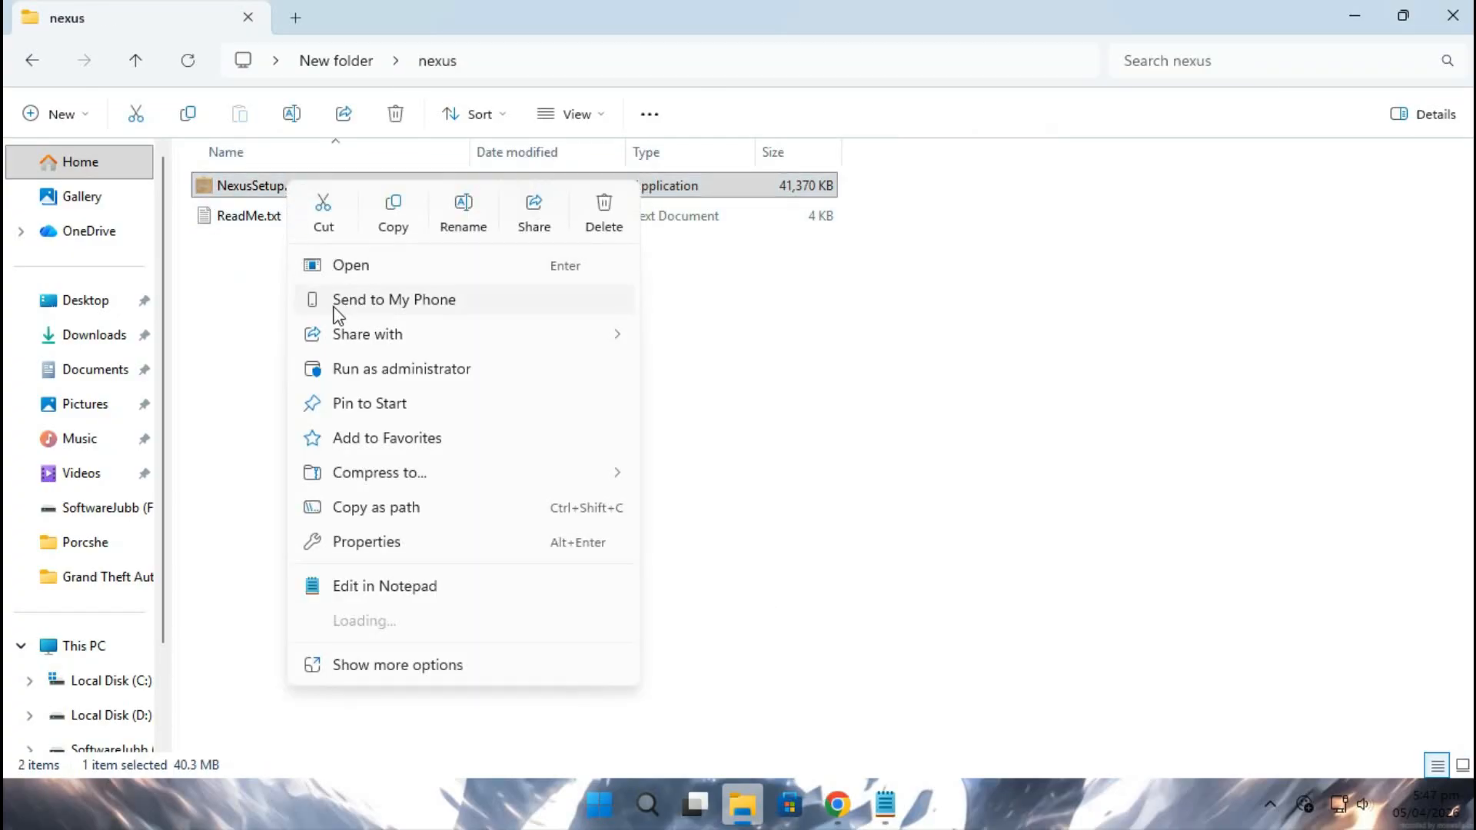
pyautogui.click(364, 372)
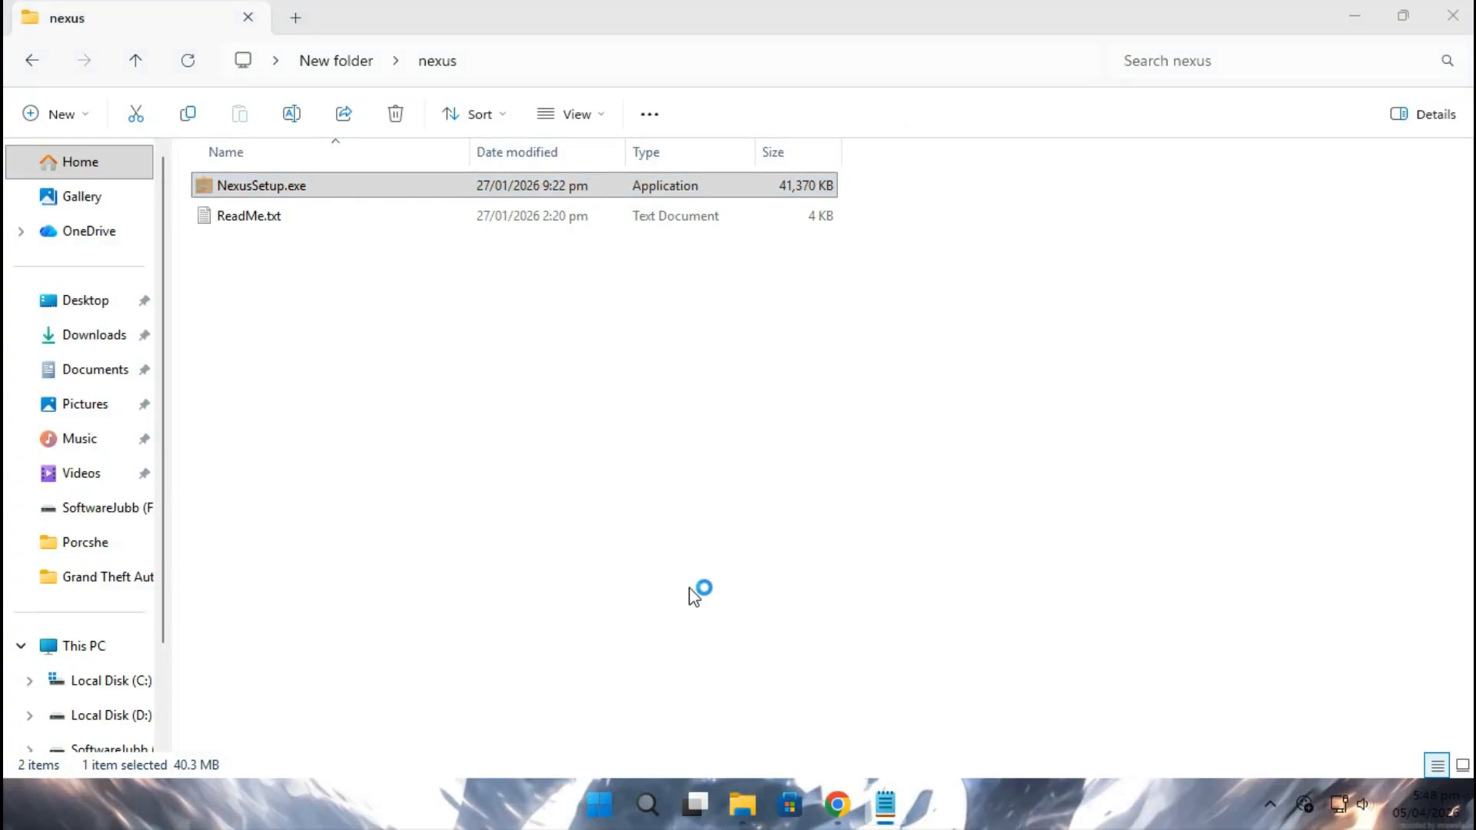
pyautogui.click(759, 447)
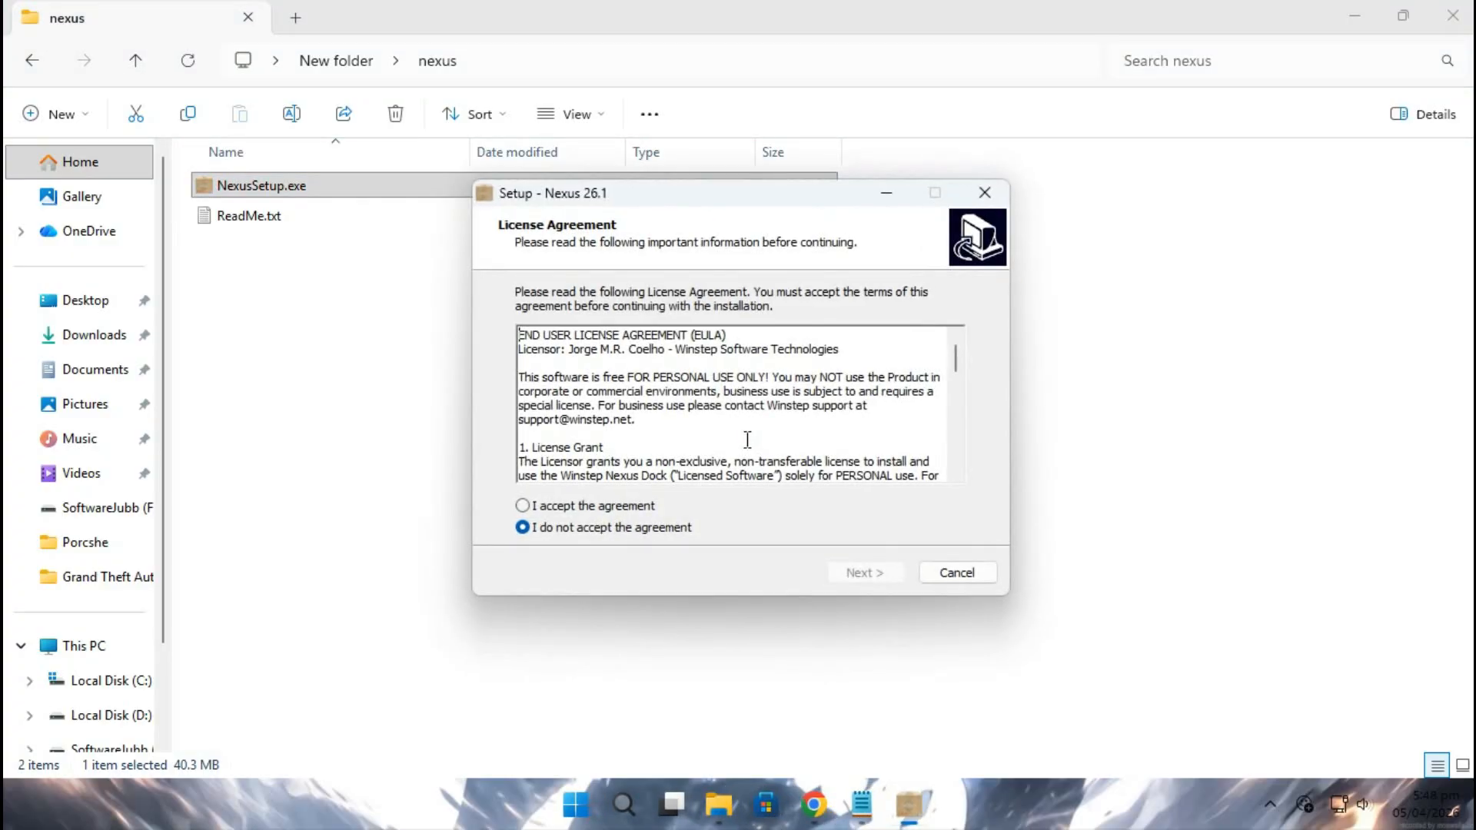
# Install Nexus 26.1 with the Winstep Start Menu folder, and finish setup with Launch Nexus enabled
pyautogui.click(869, 573)
pyautogui.click(875, 575)
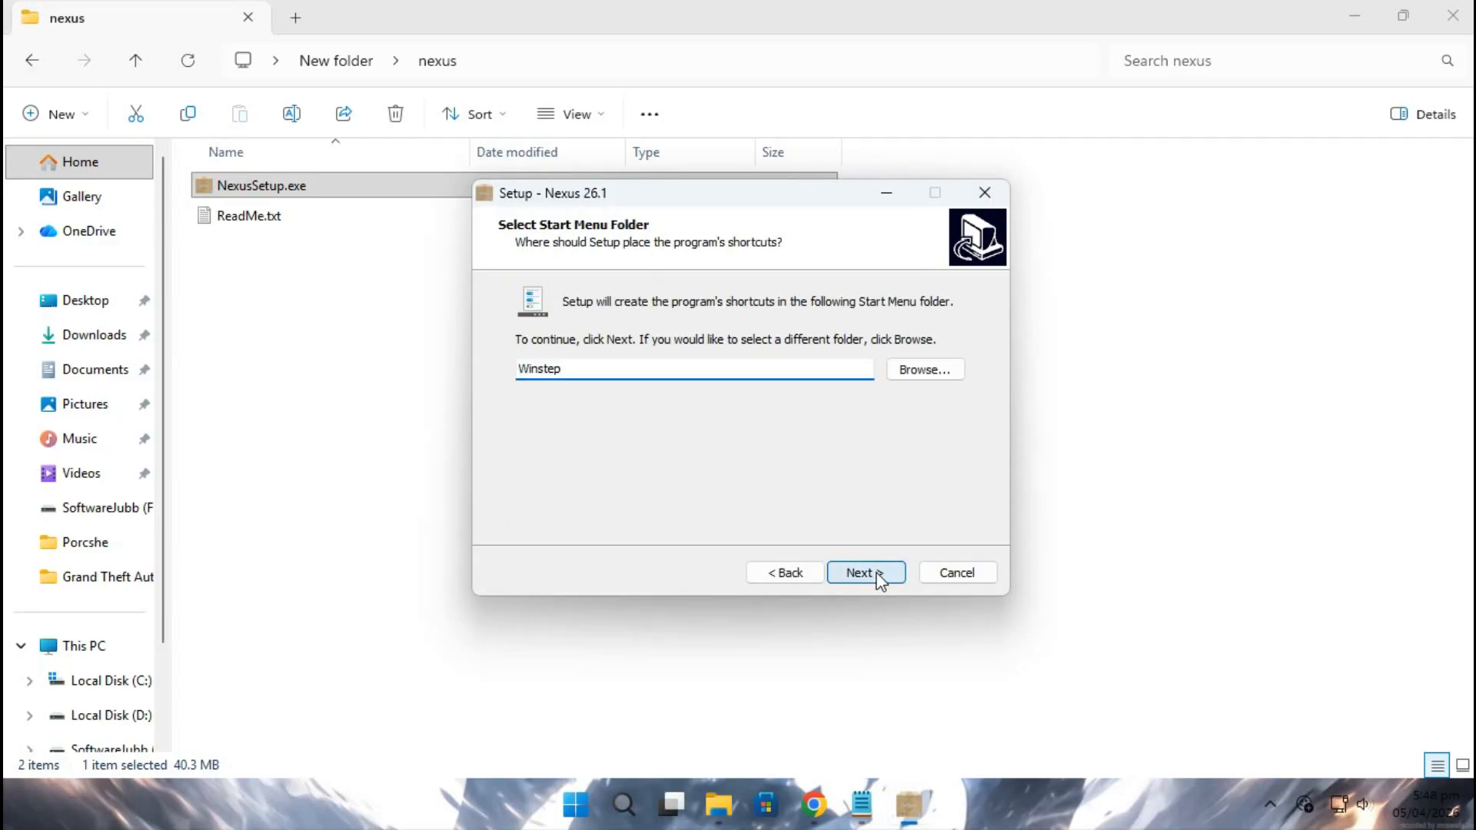
pyautogui.click(876, 577)
pyautogui.click(878, 578)
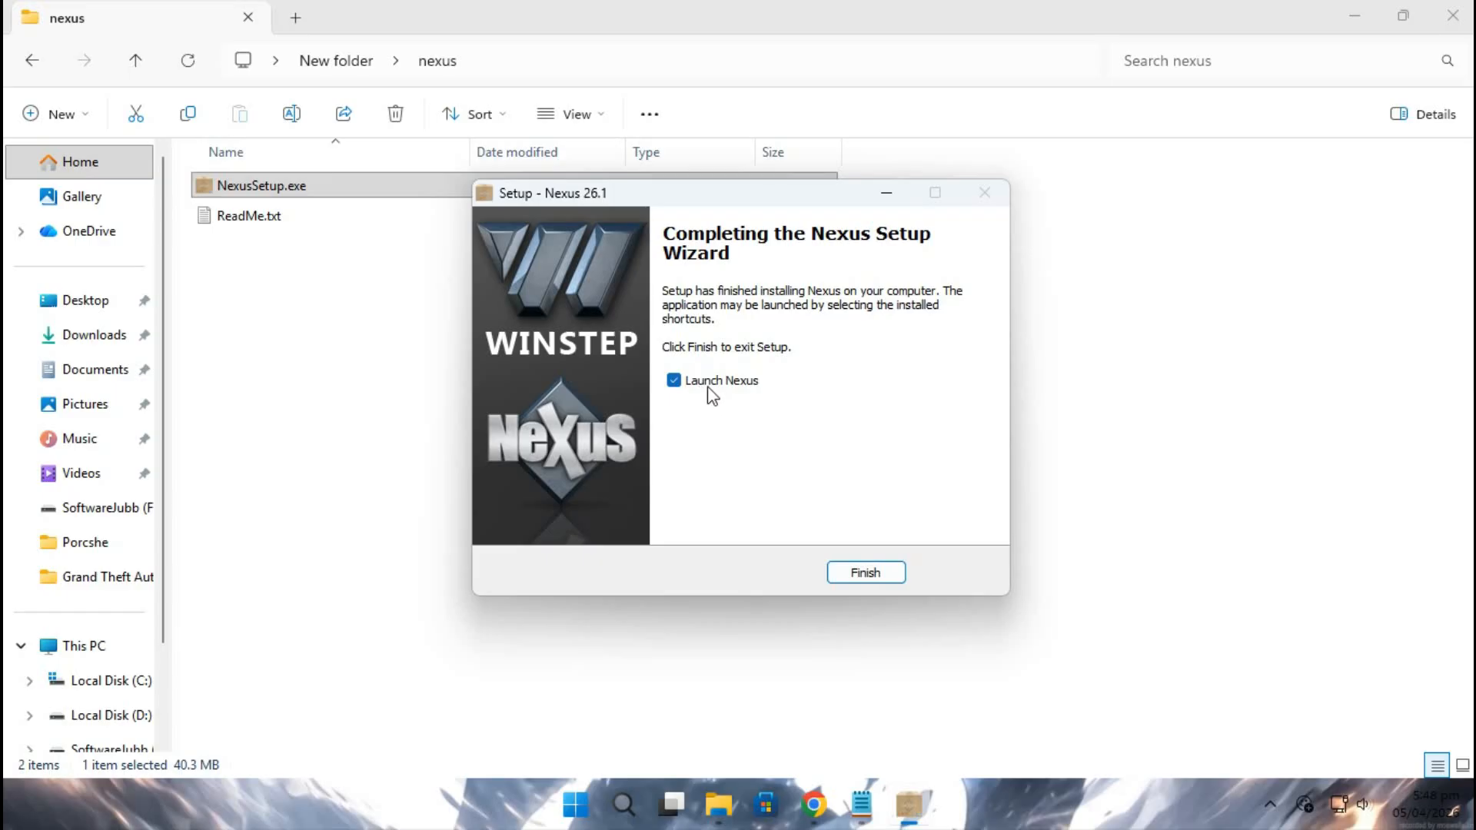
pyautogui.click(866, 574)
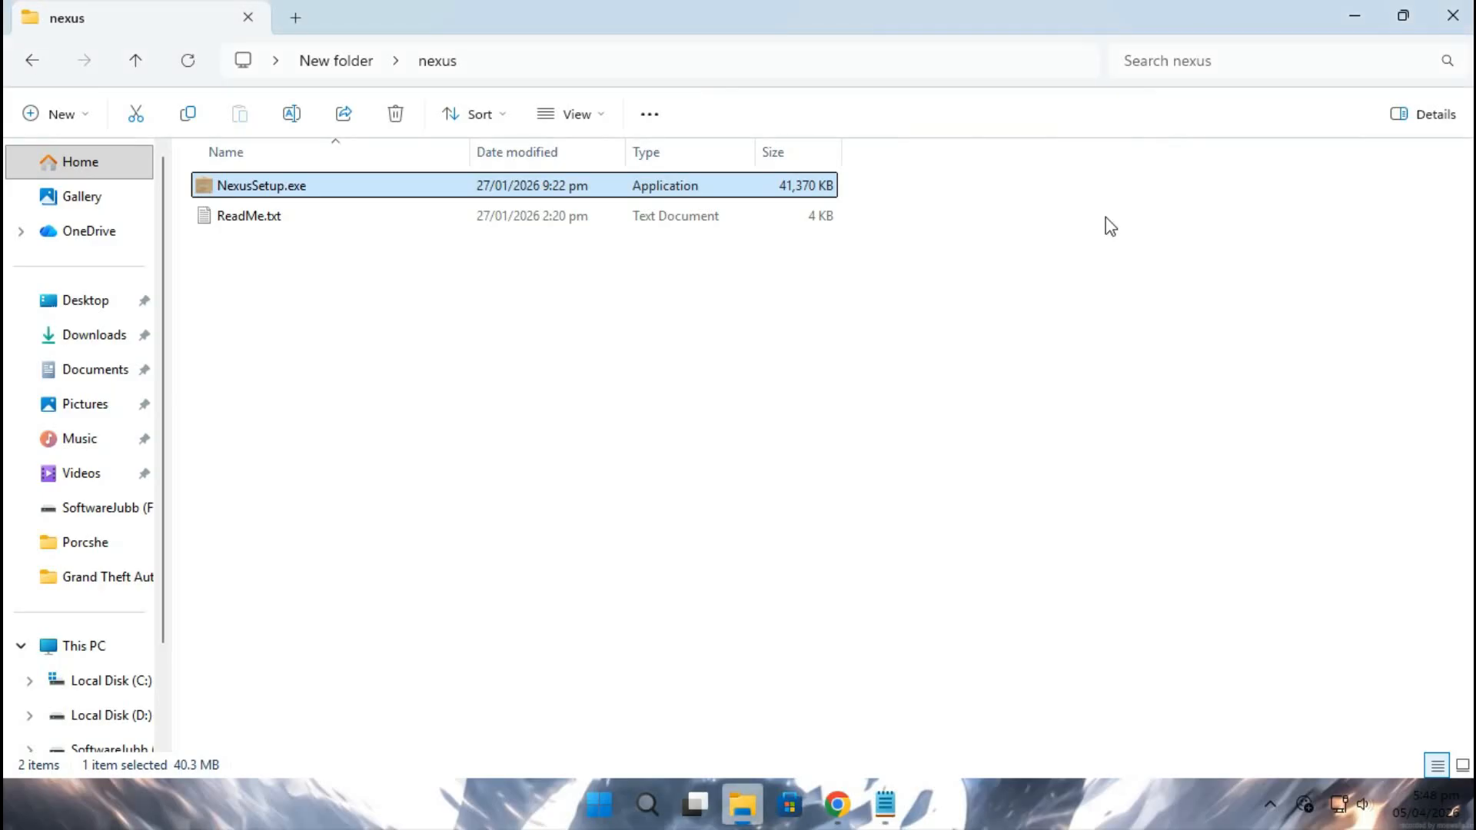
# Minimize File Explorer, decline to exit the elevated Nexus, and open the Nexus preferences
pyautogui.click(1354, 13)
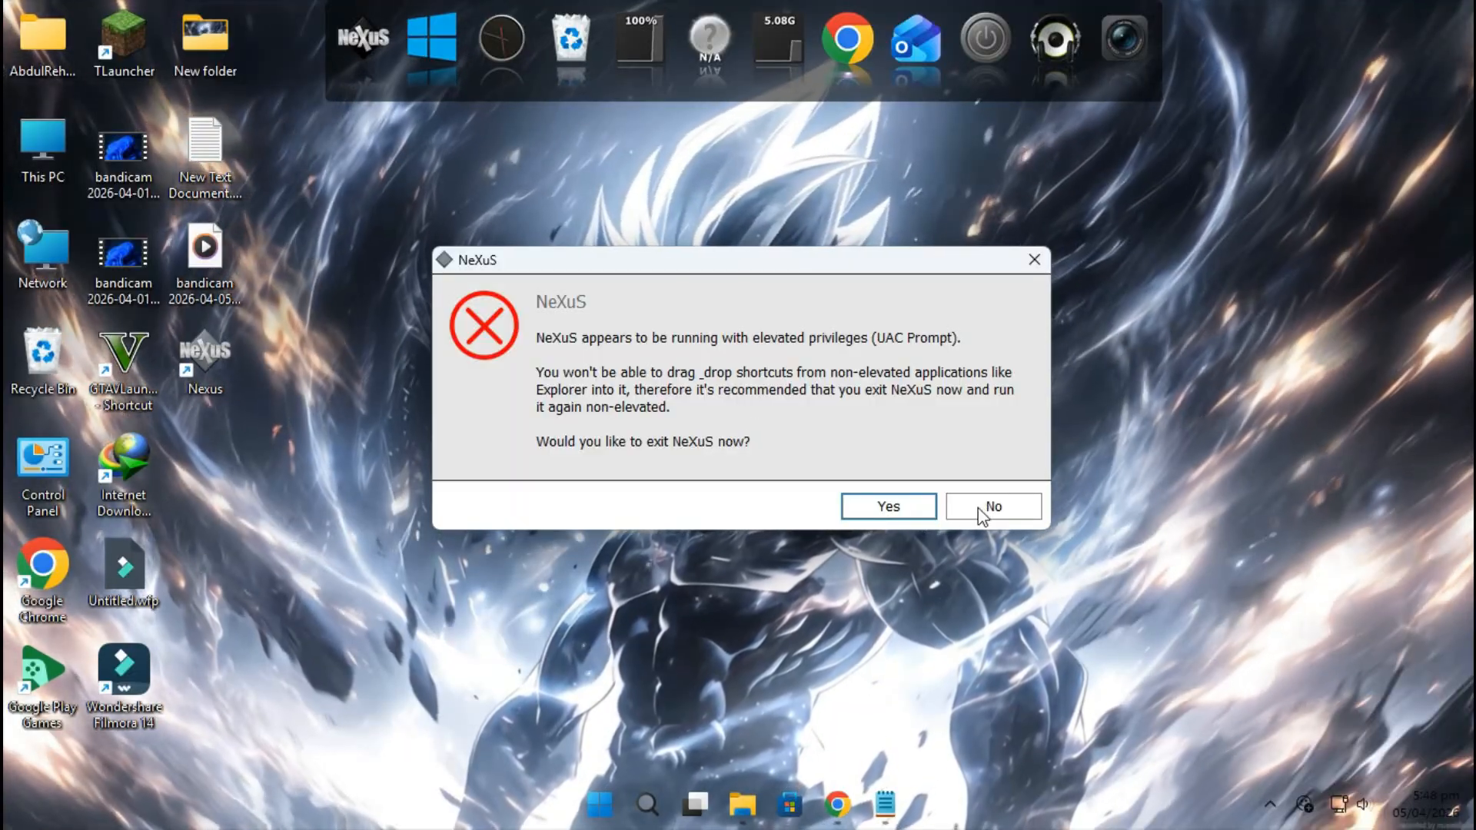
pyautogui.click(980, 508)
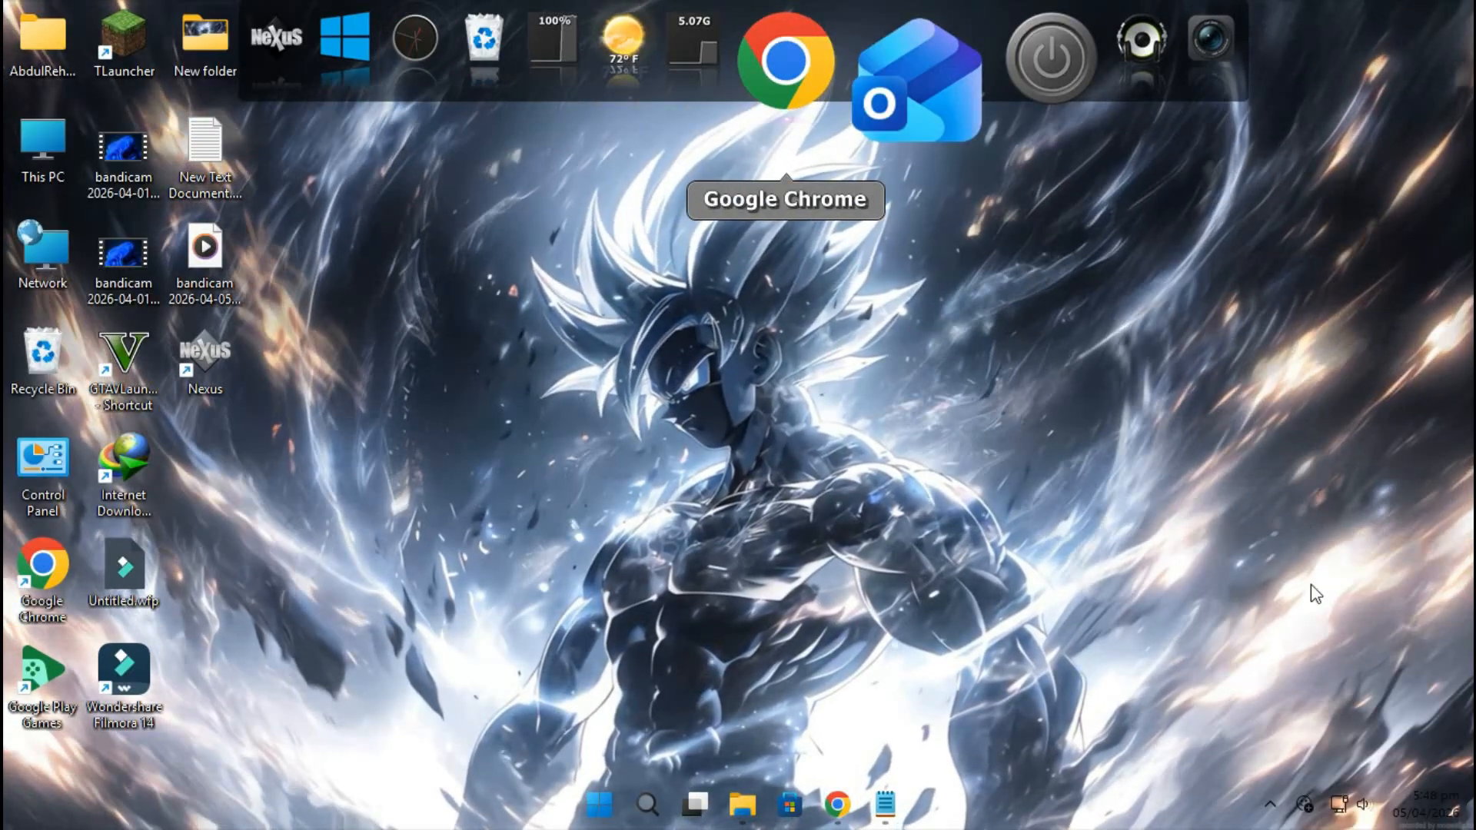
pyautogui.click(1273, 800)
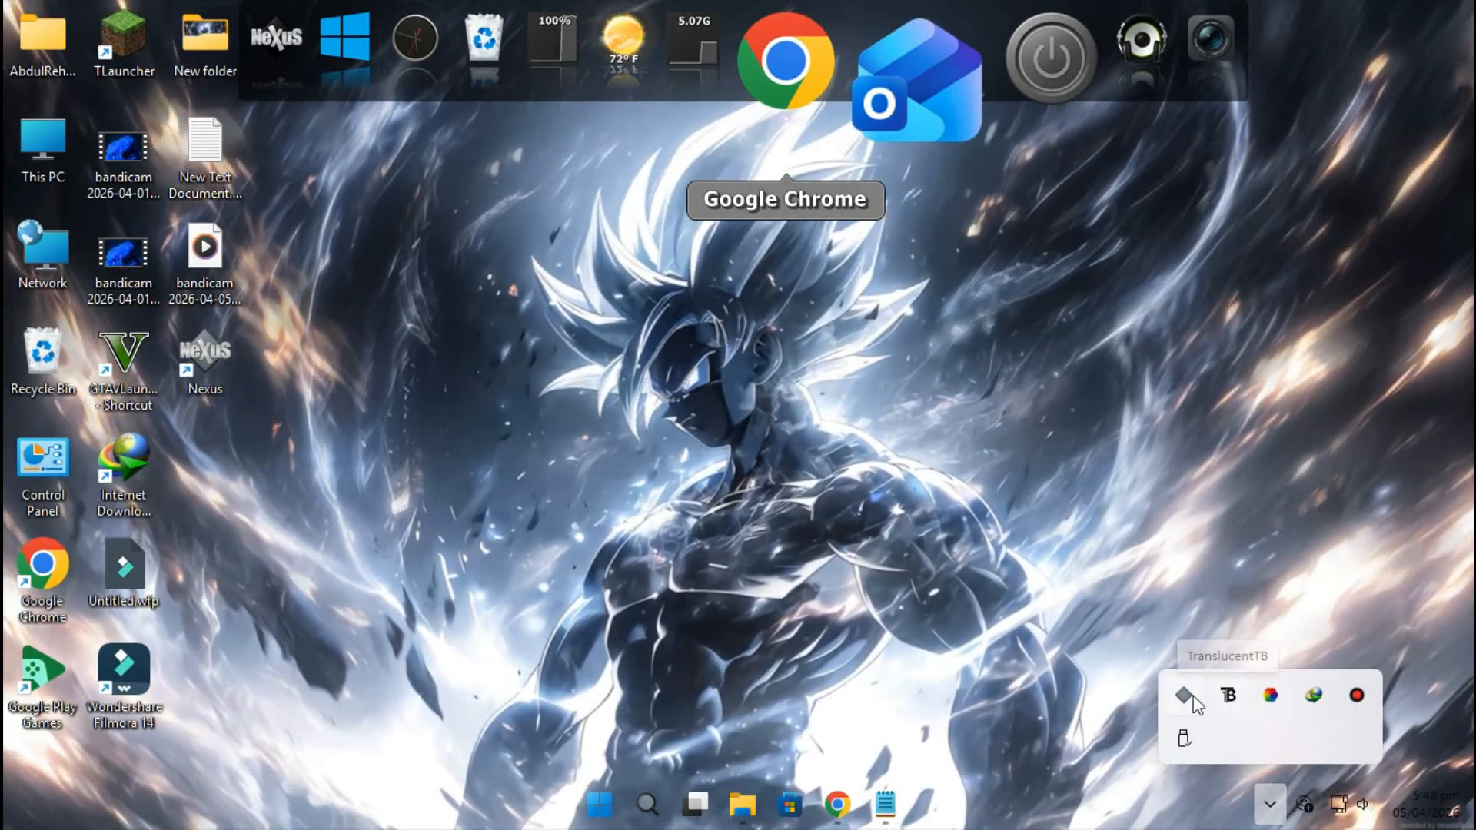
pyautogui.rightClick(1189, 700)
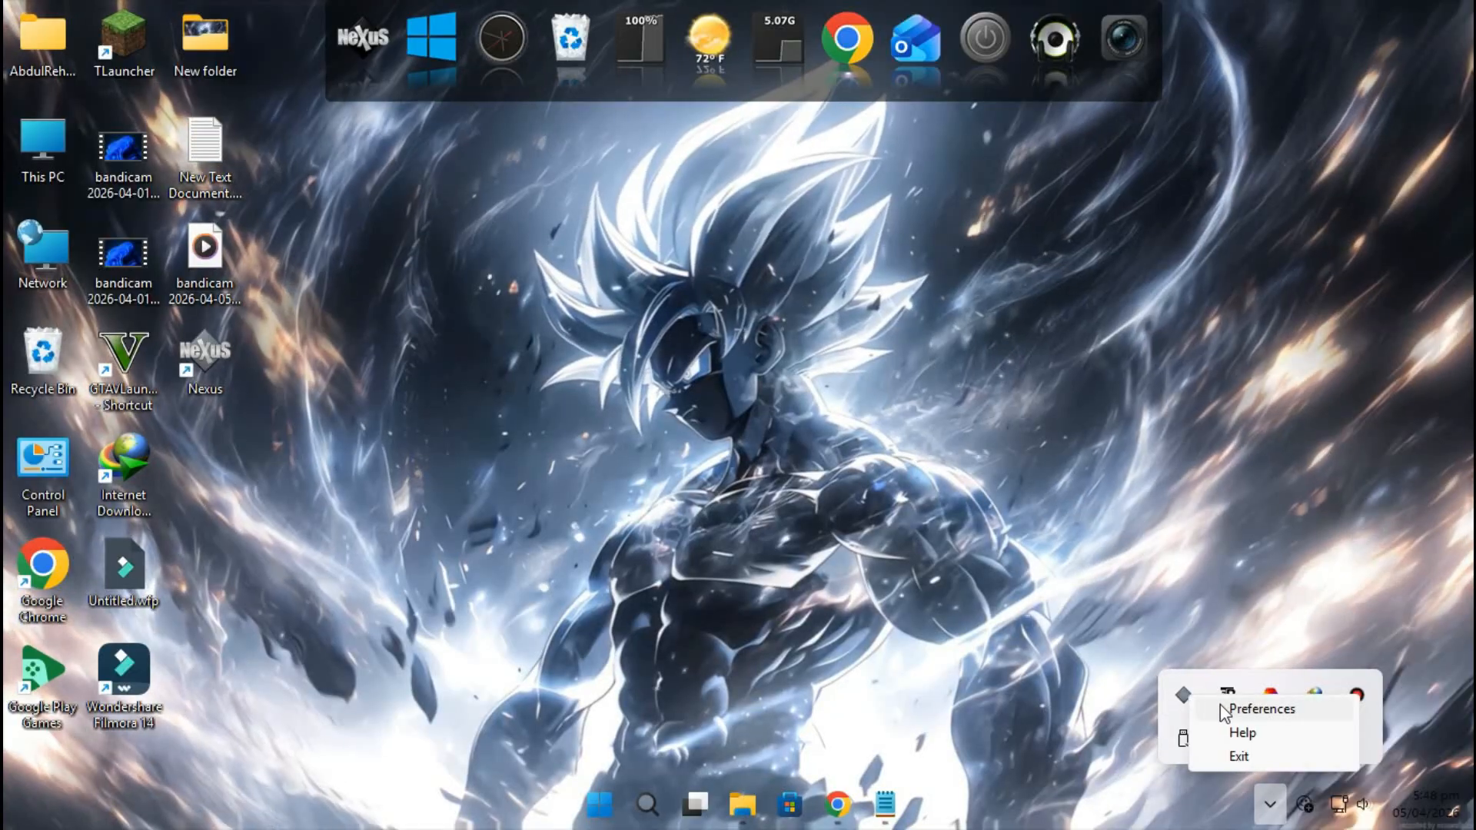
pyautogui.click(1229, 709)
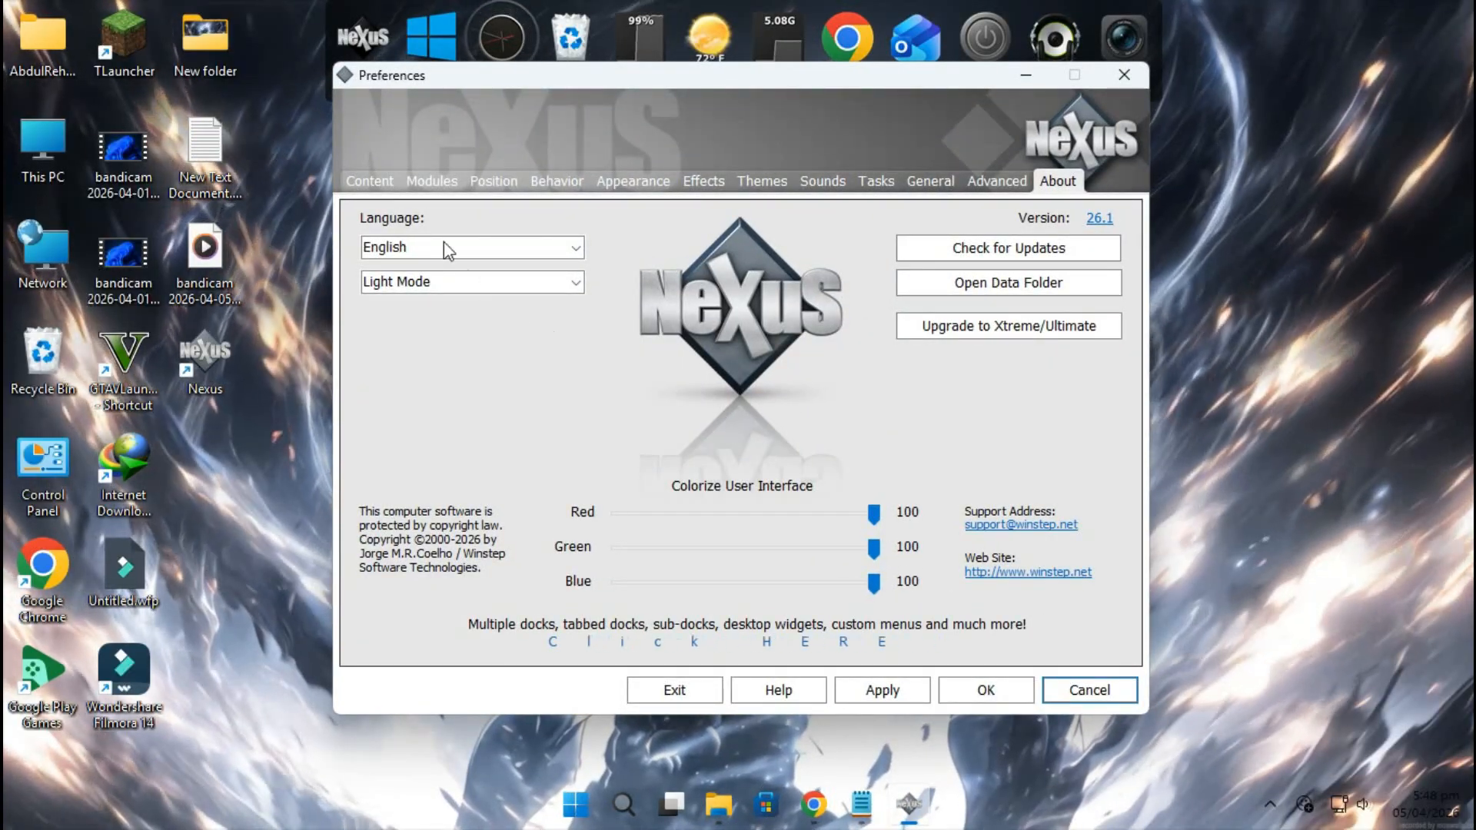
# Show running applications in the dock and combine dock icons with them, leaving Minimize windows to the dock off
pyautogui.click(380, 185)
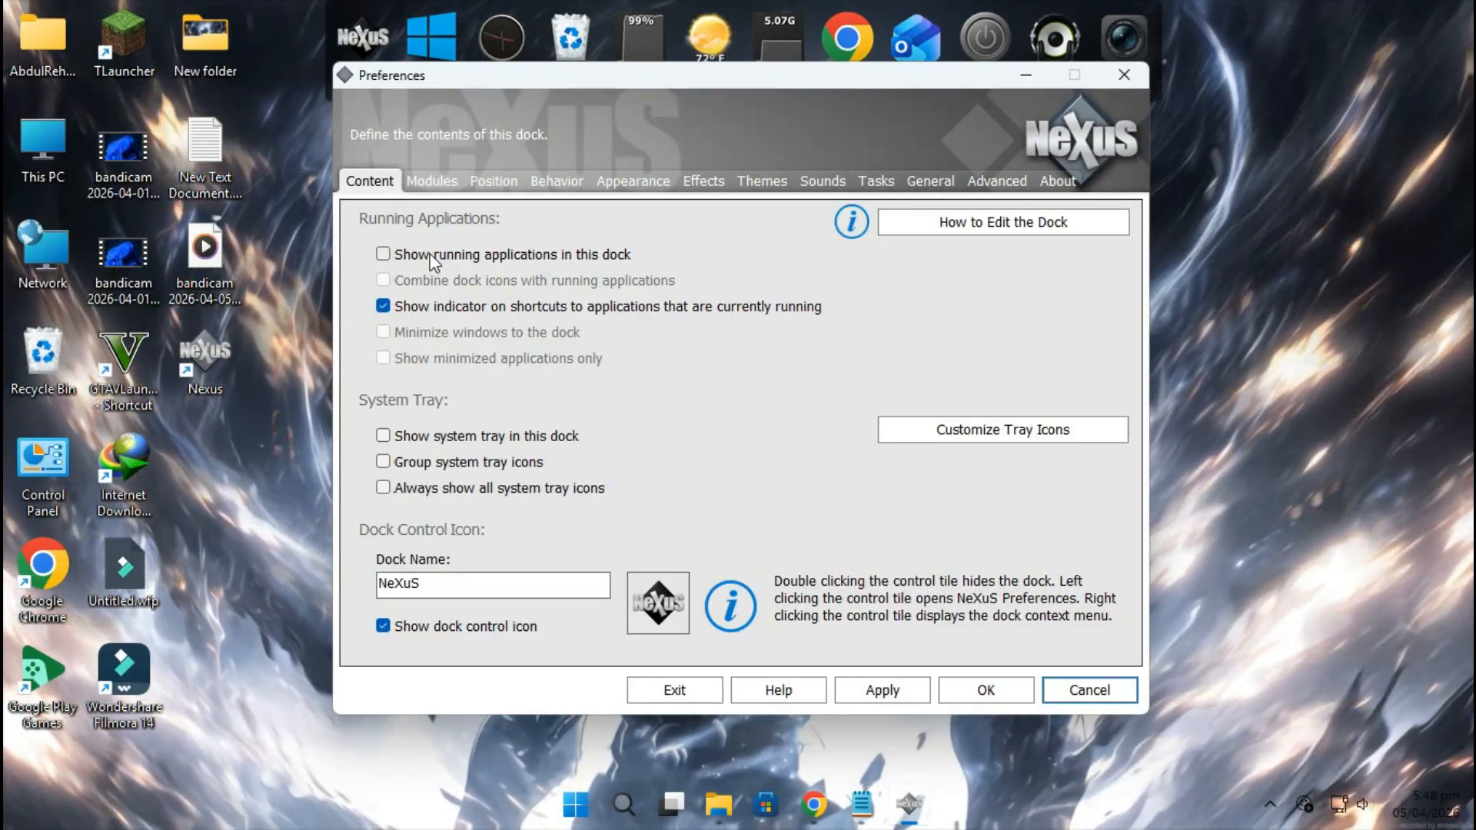
pyautogui.click(511, 252)
pyautogui.click(475, 254)
pyautogui.click(475, 255)
pyautogui.click(442, 281)
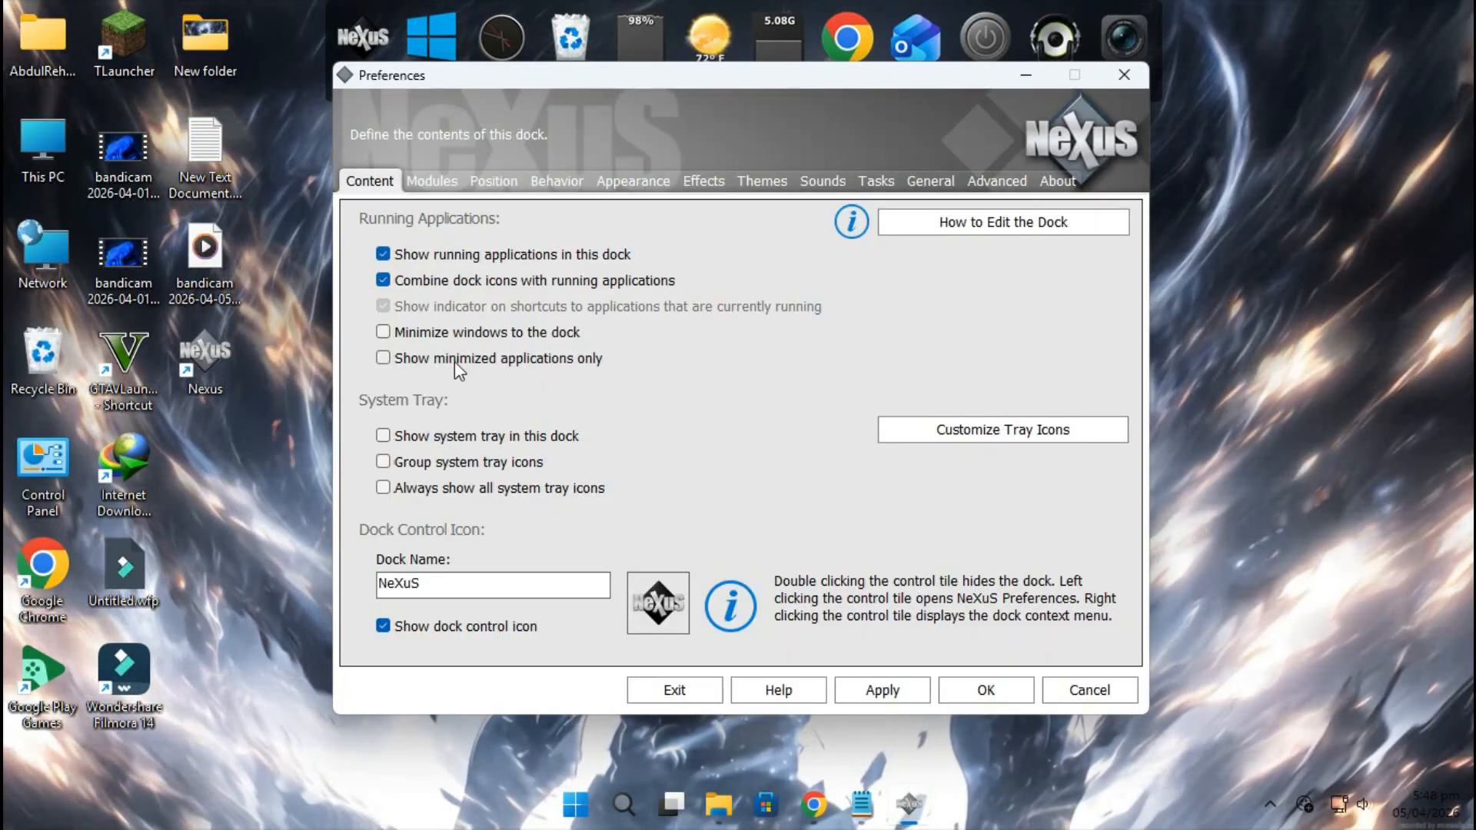
pyautogui.click(450, 333)
pyautogui.click(451, 330)
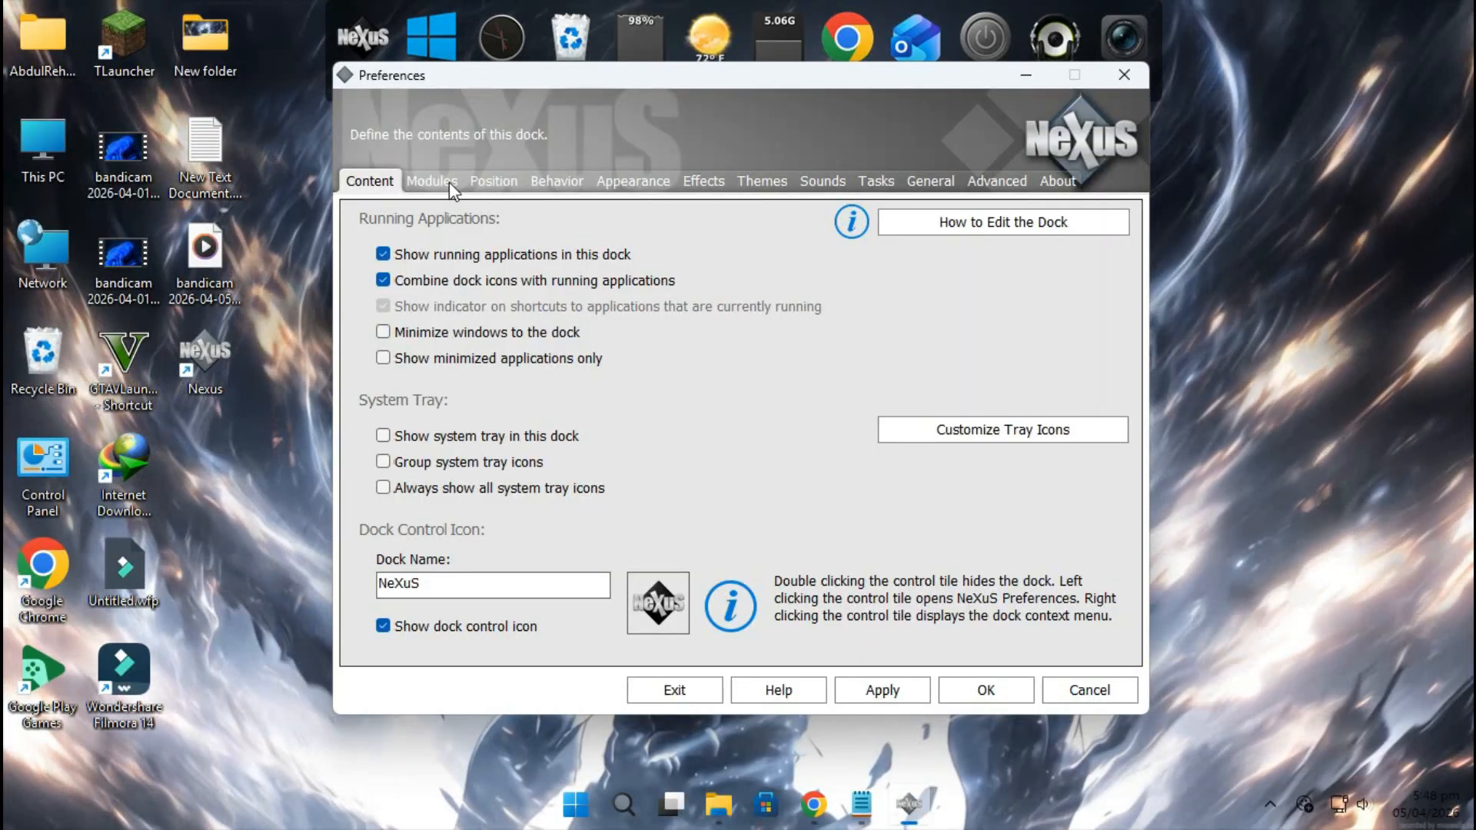
# Try the Digital style for the dock's Clock module and return it to Analog
pyautogui.click(449, 183)
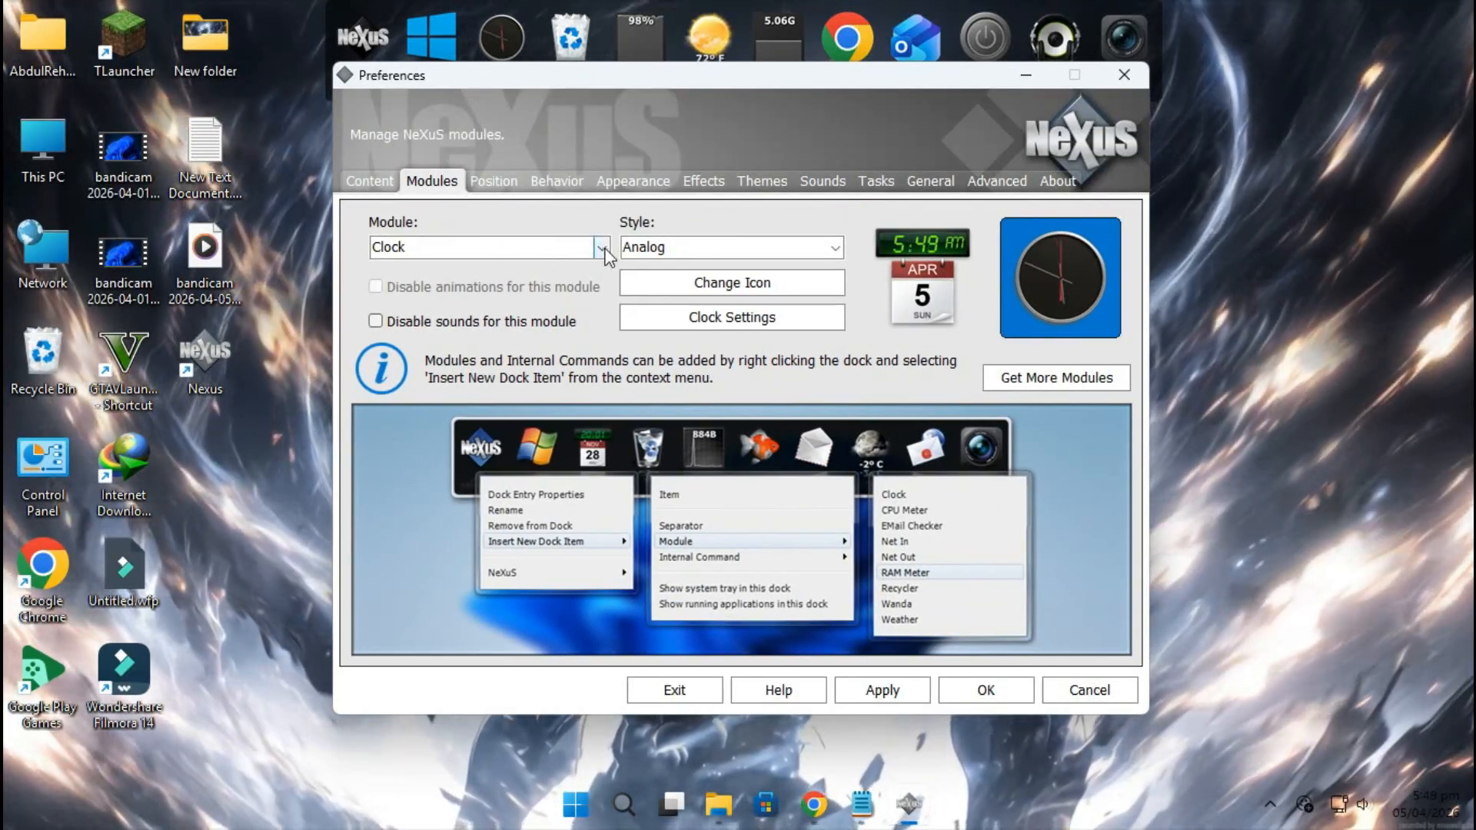
pyautogui.click(603, 248)
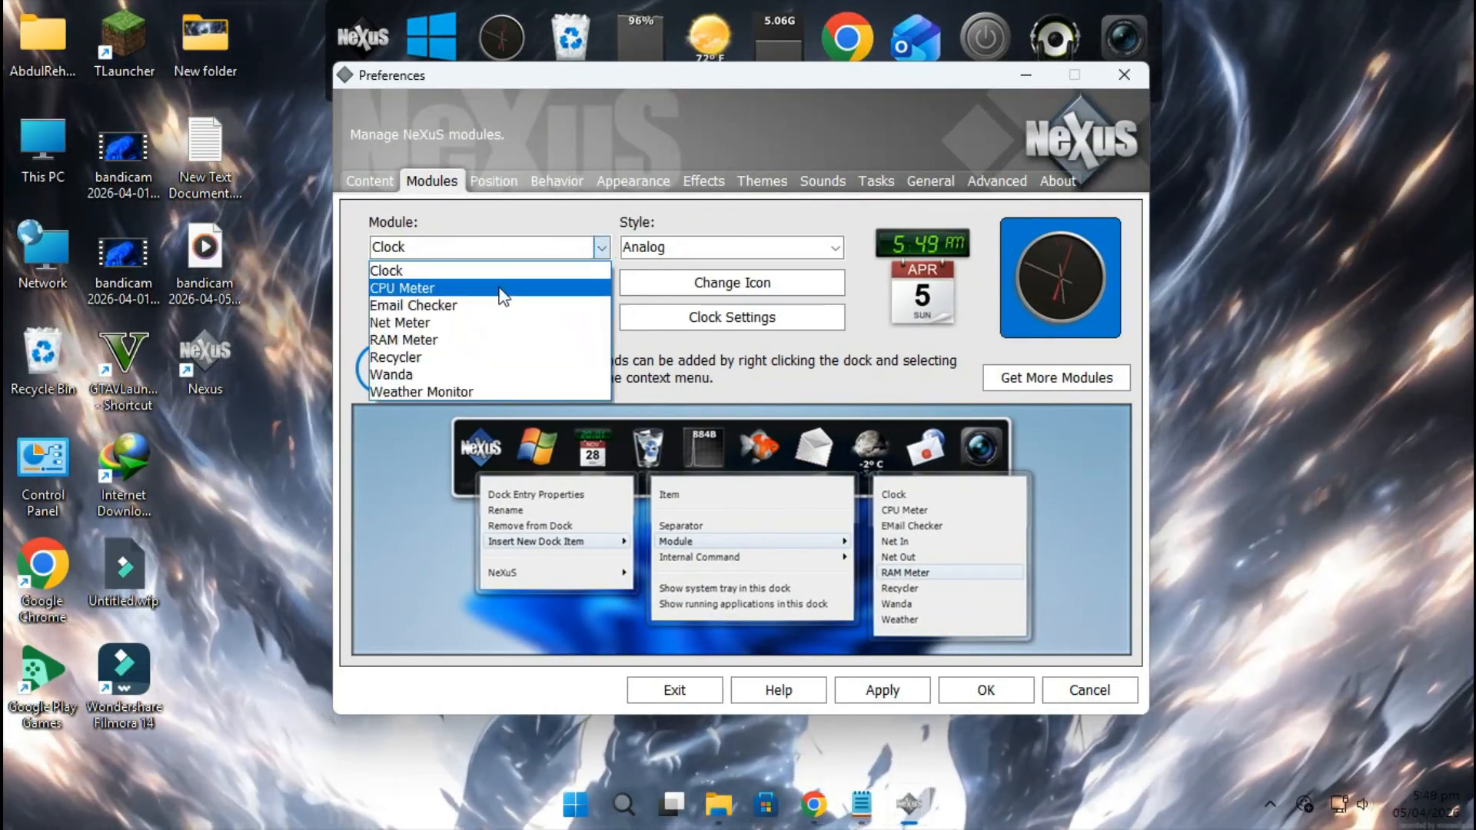
pyautogui.click(499, 270)
pyautogui.click(712, 254)
pyautogui.click(680, 266)
pyautogui.click(834, 247)
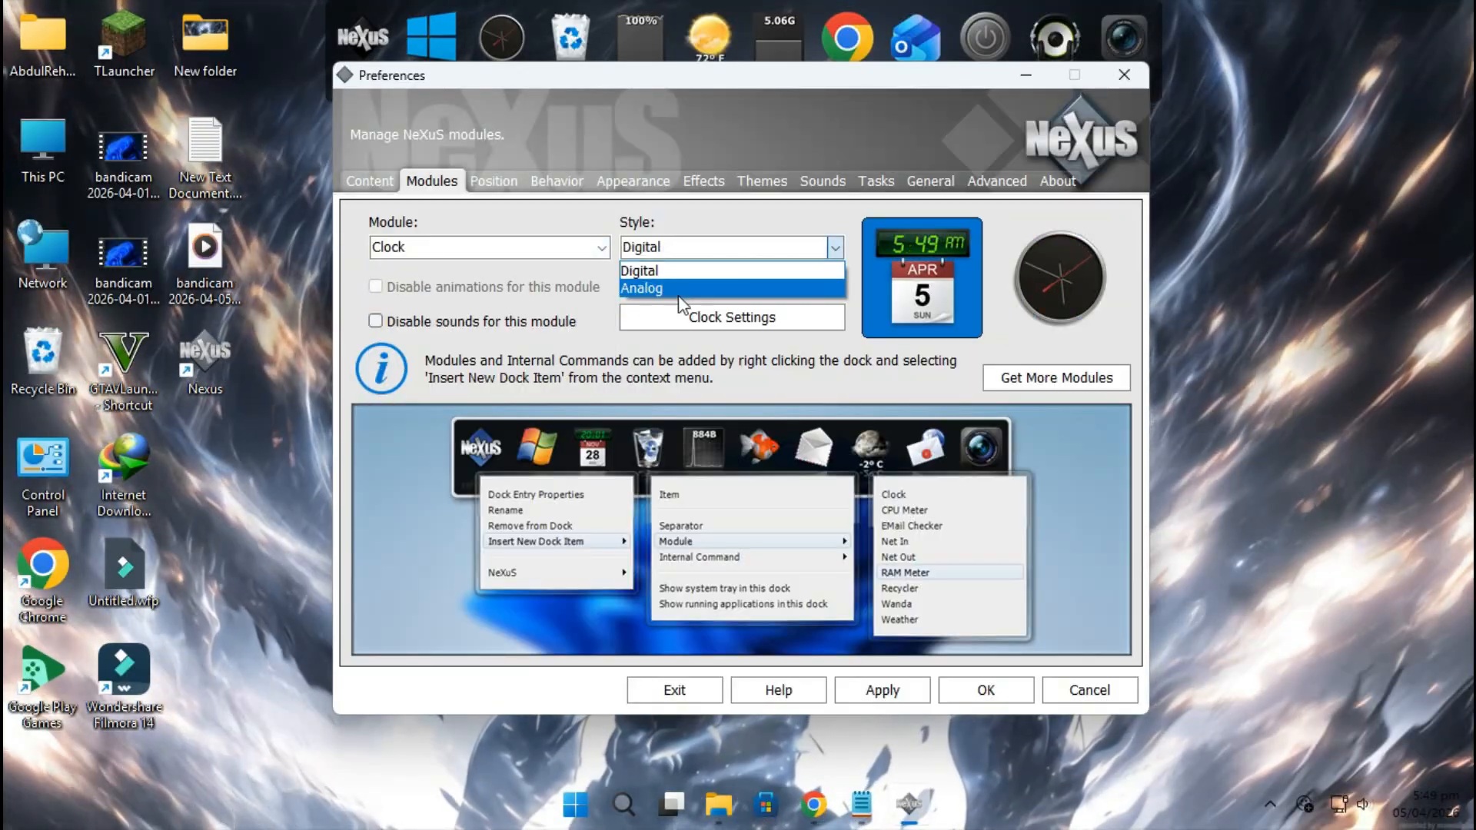
pyautogui.click(676, 290)
# Review the replacement icon options for the analog clock background and the Winstep Icons folder, and cancel out
pyautogui.click(744, 277)
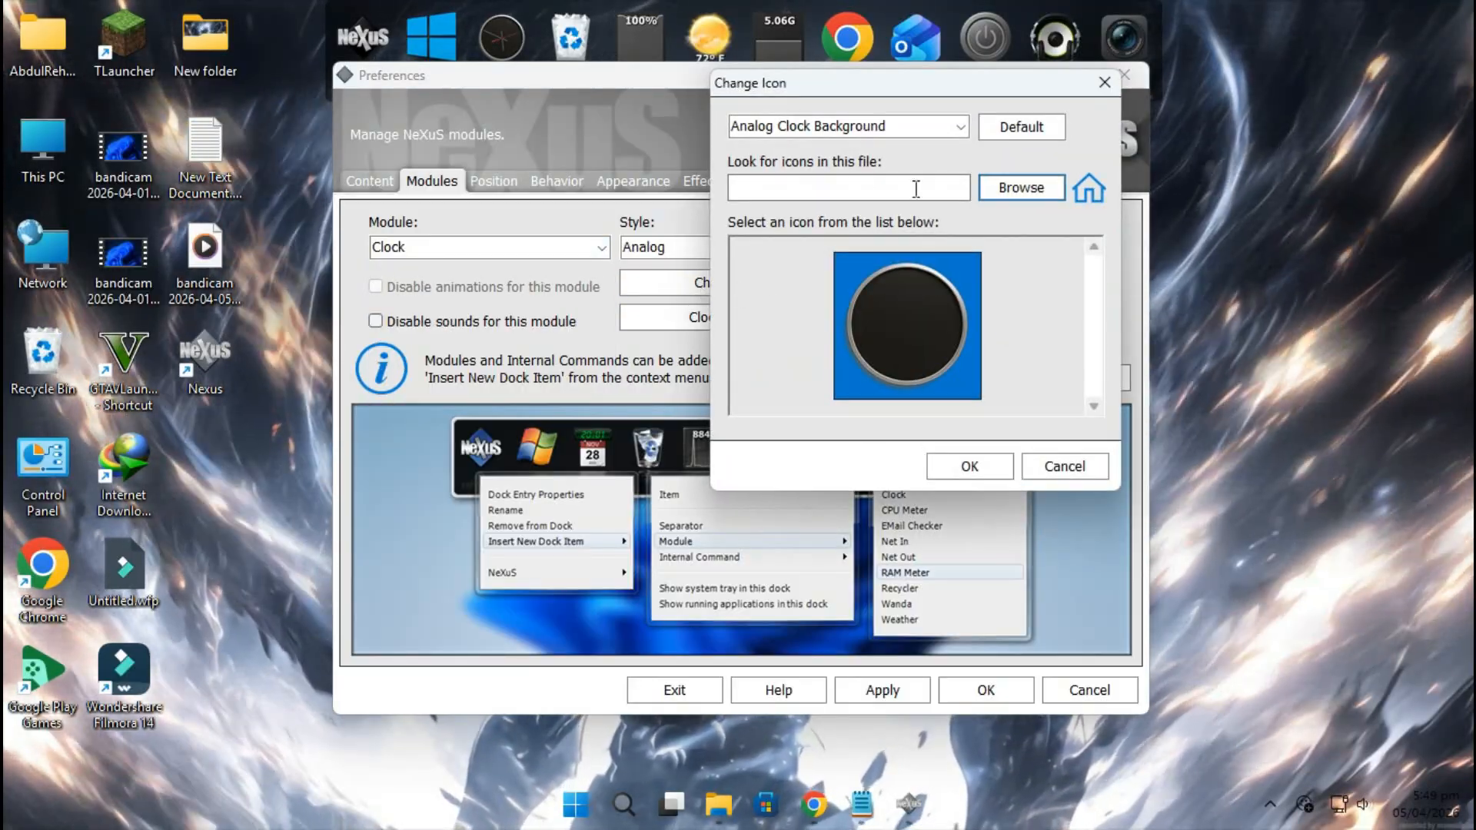
pyautogui.click(1051, 193)
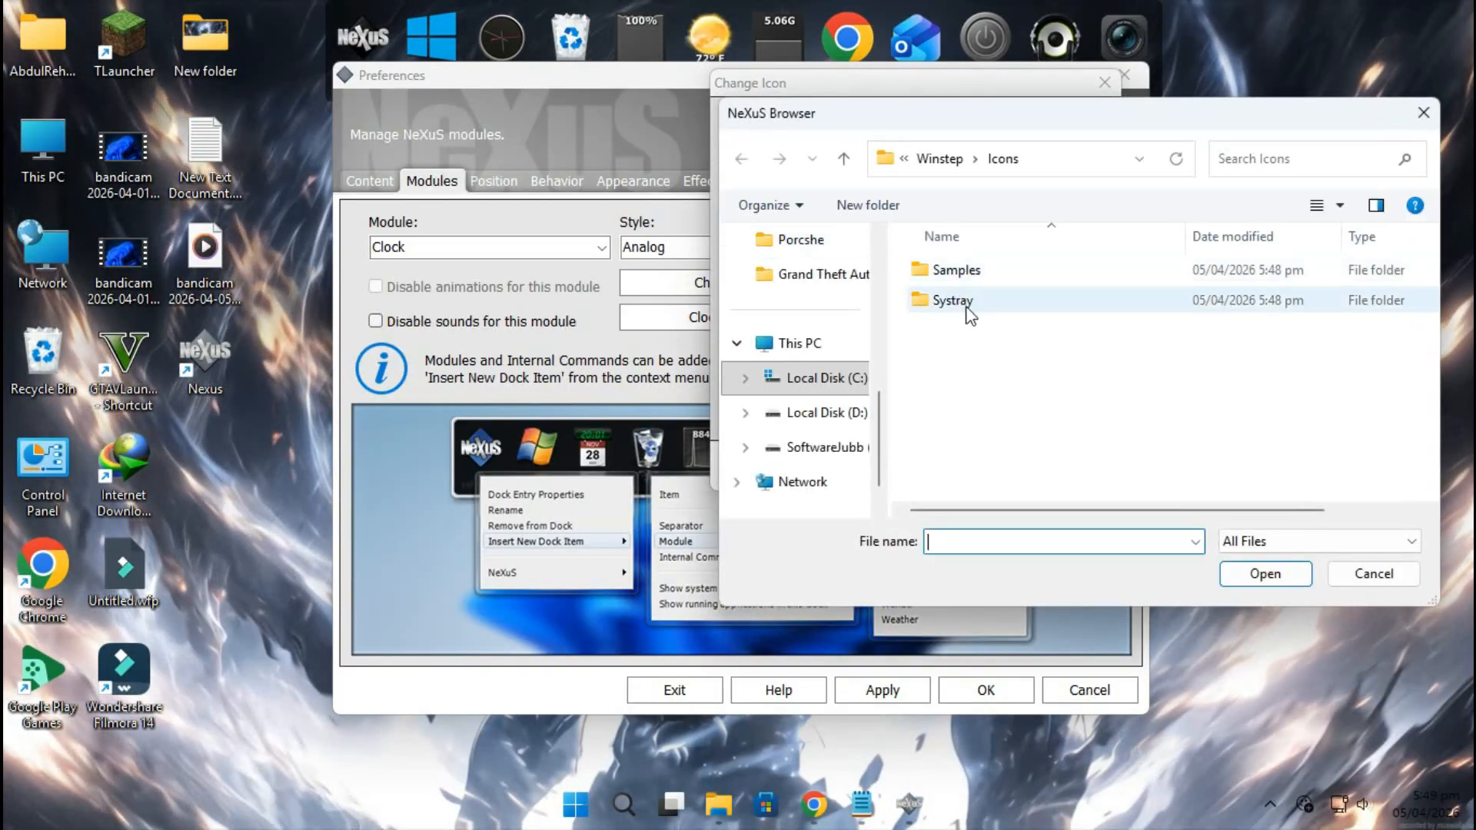
pyautogui.click(1369, 573)
pyautogui.click(1067, 465)
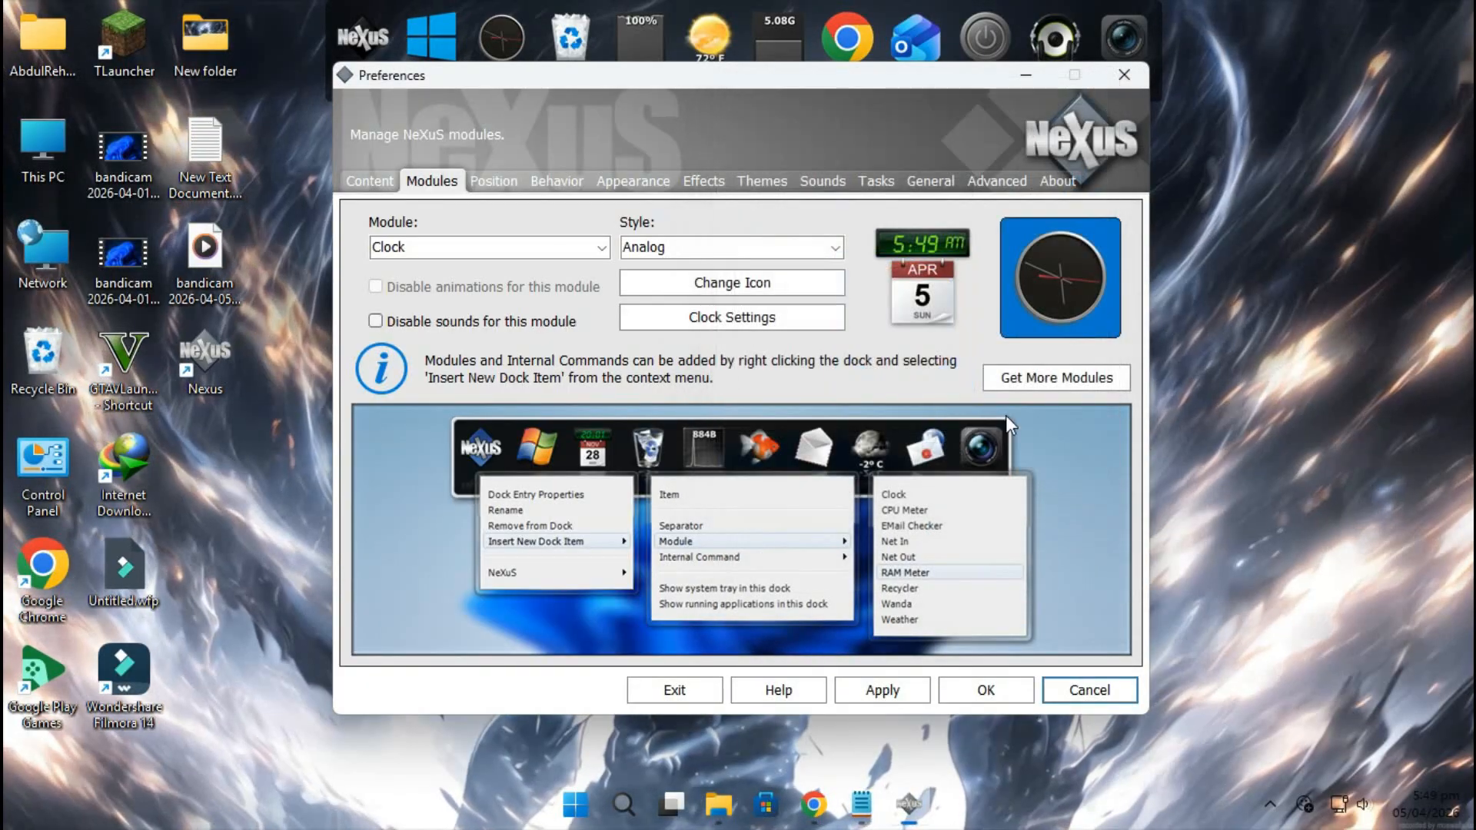
# Shift the dock's alignment along the screen edge to about -40% and apply it
pyautogui.click(509, 185)
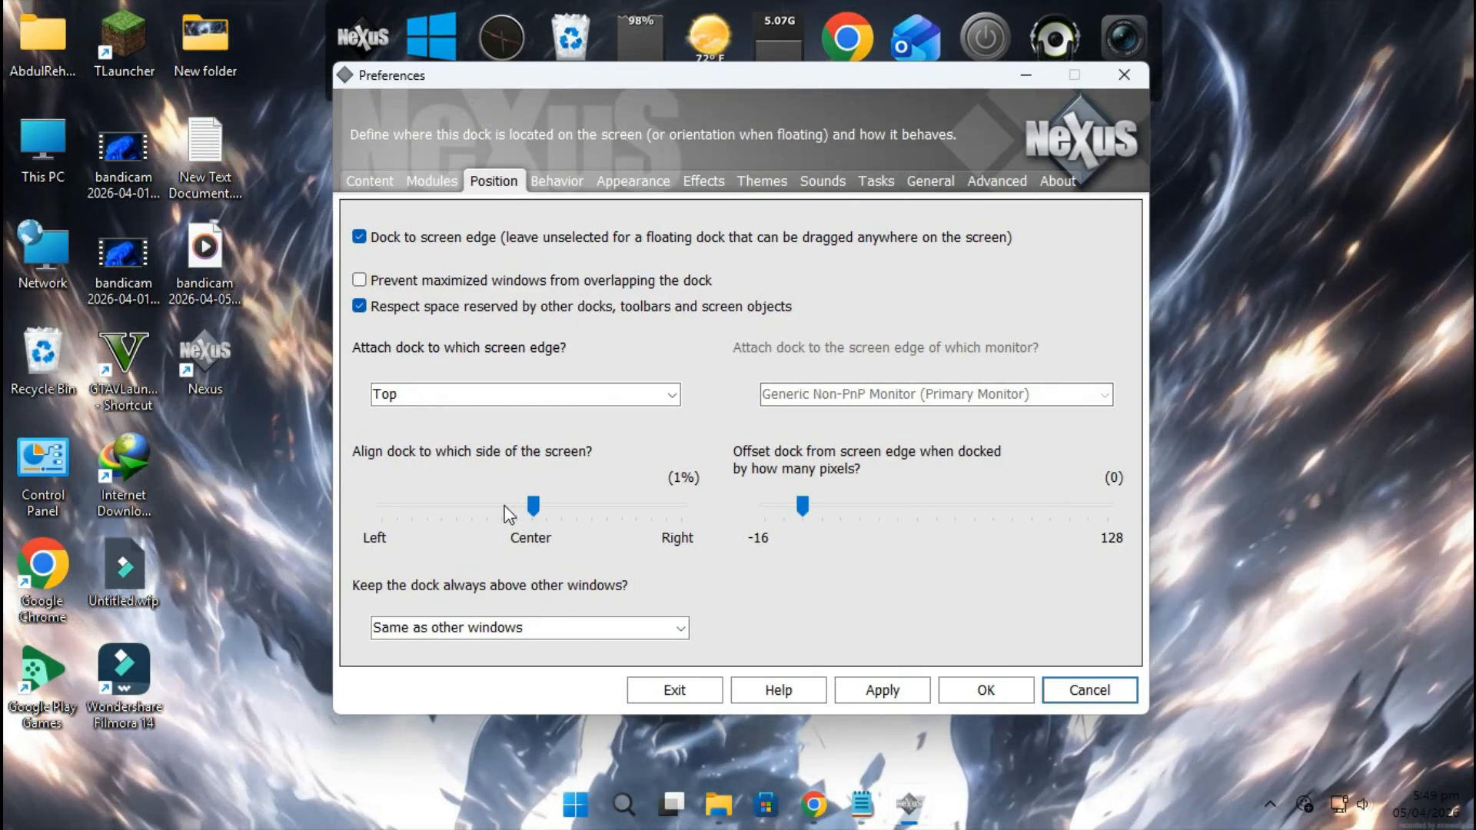
pyautogui.click(496, 508)
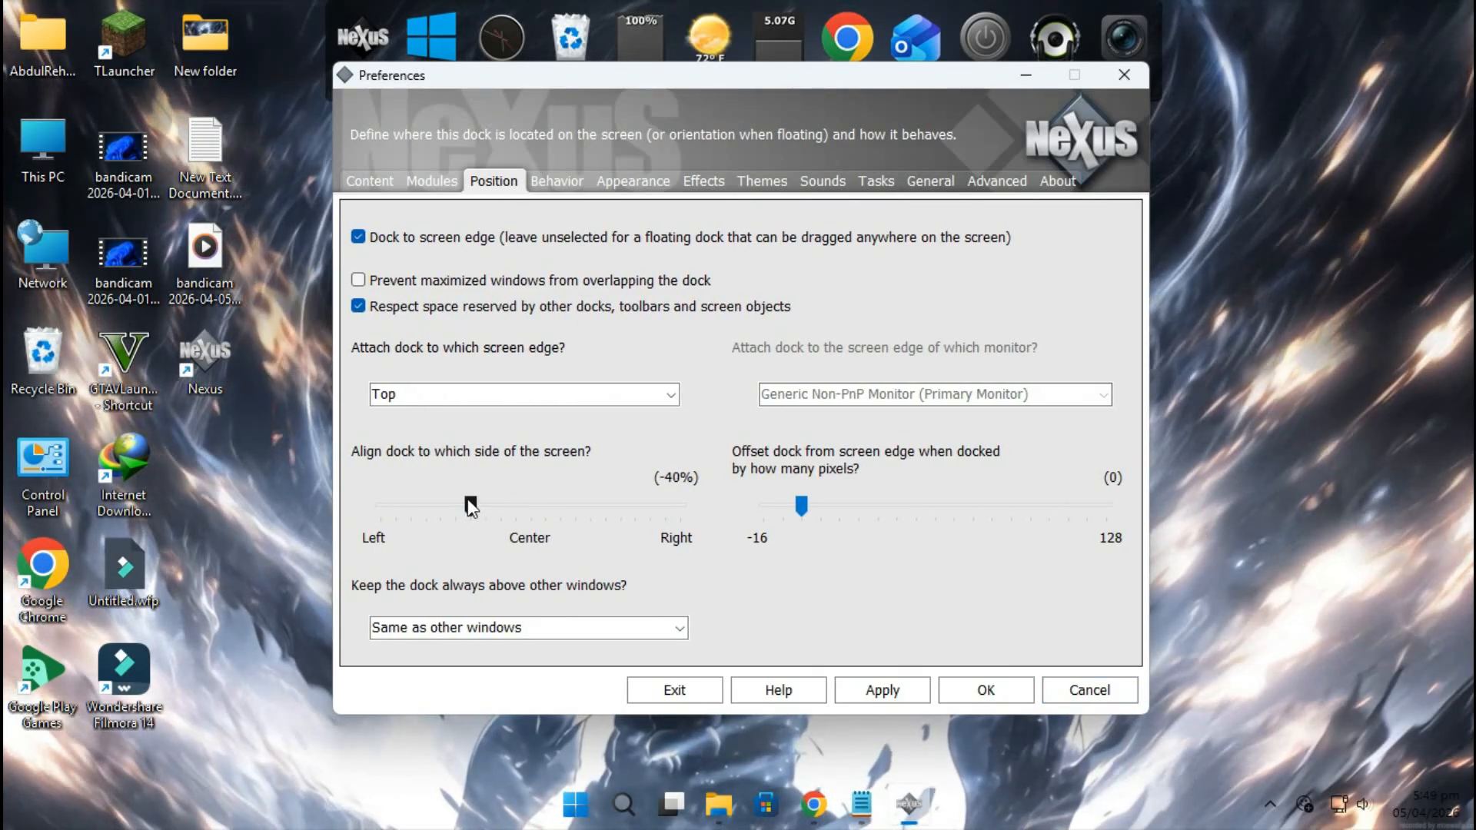
pyautogui.click(882, 689)
# Center the dock along the screen edge at 0% and apply it
pyautogui.moveTo(477, 507); pyautogui.dragTo(529, 518)
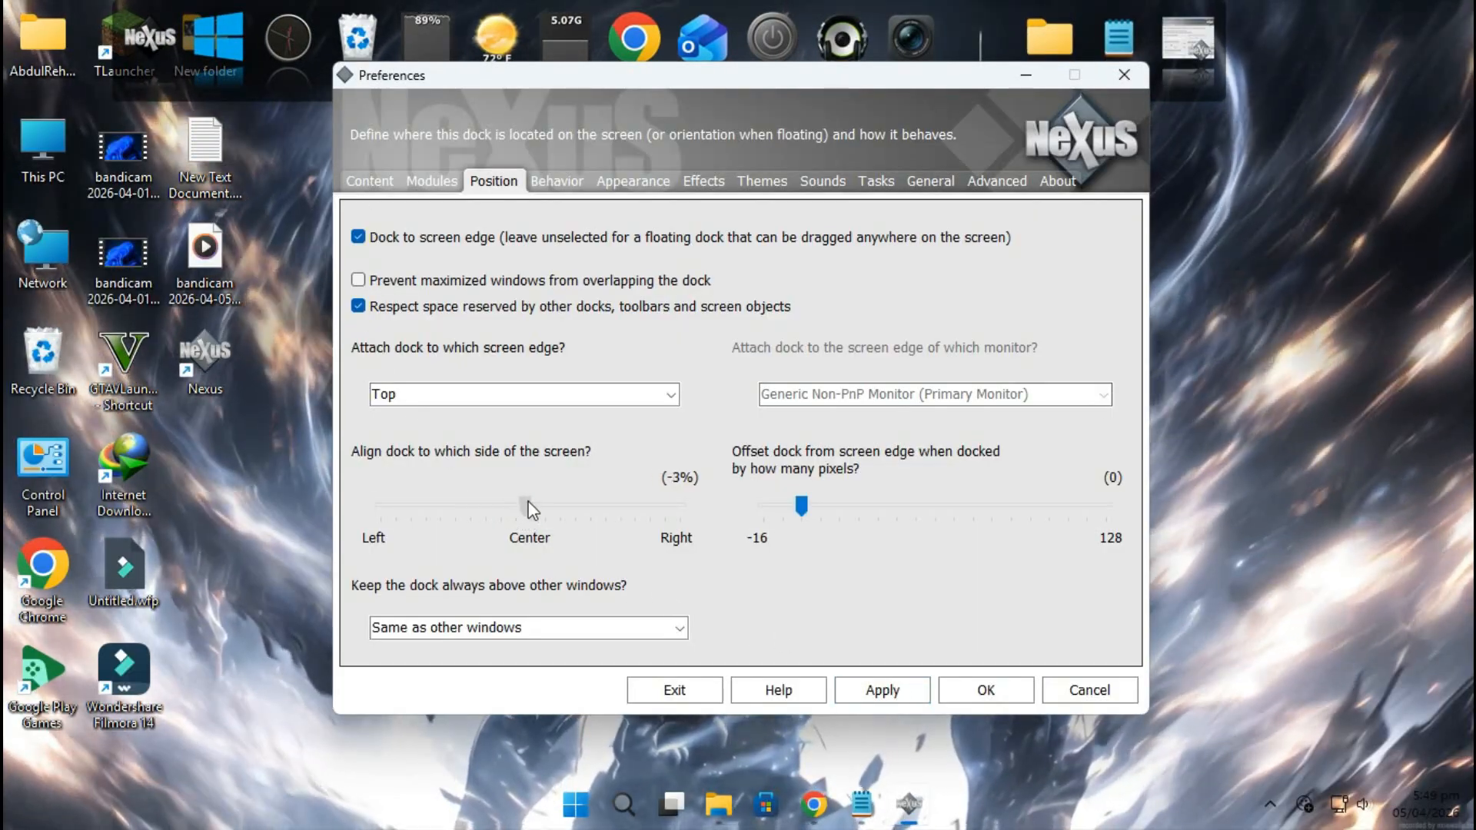
pyautogui.moveTo(536, 502); pyautogui.dragTo(531, 504)
pyautogui.click(882, 690)
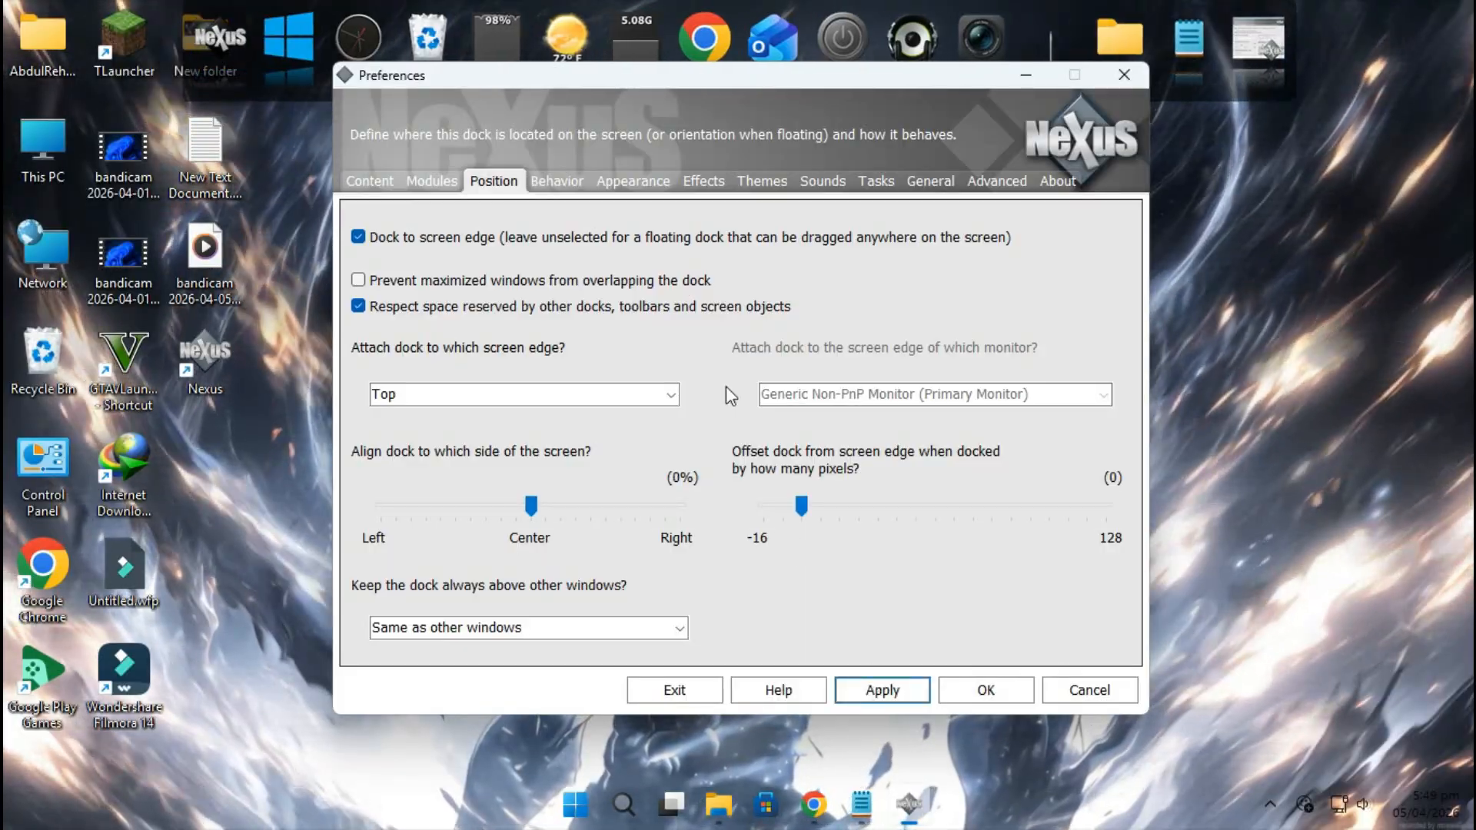
# Attach the dock to the Right screen edge and apply the change
pyautogui.click(671, 394)
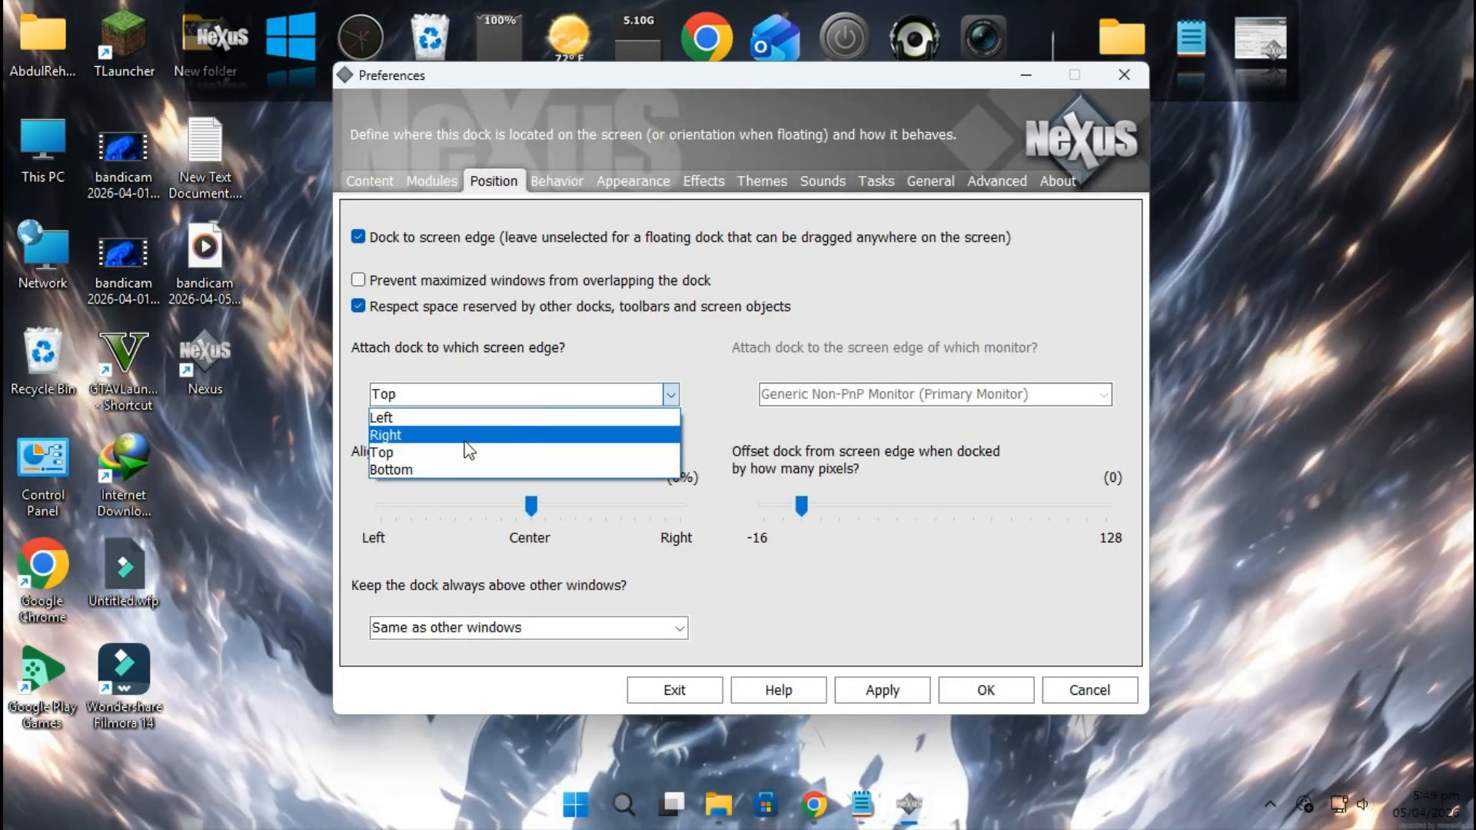
pyautogui.click(427, 417)
pyautogui.click(433, 400)
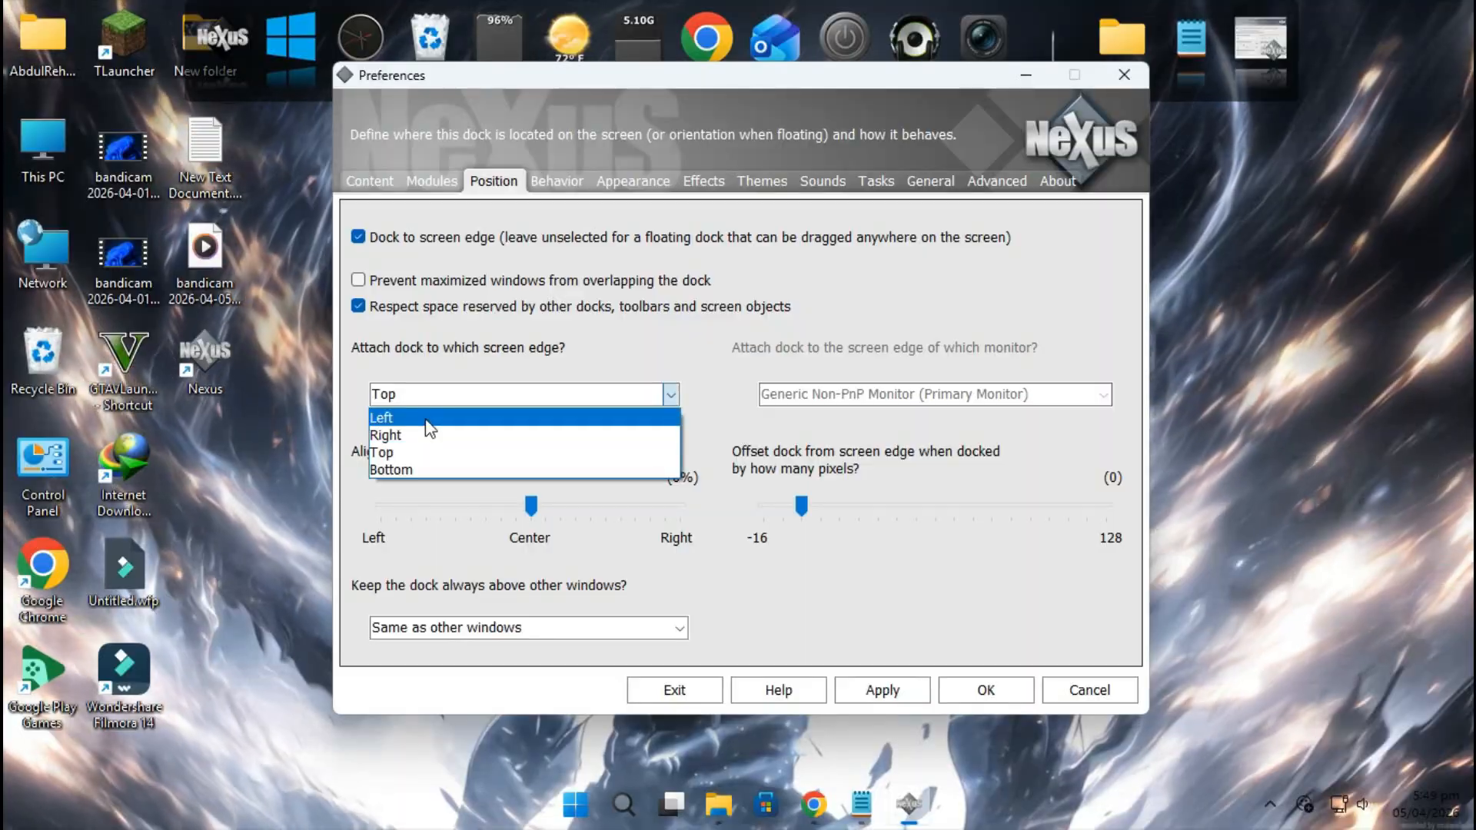
pyautogui.click(428, 431)
pyautogui.click(882, 690)
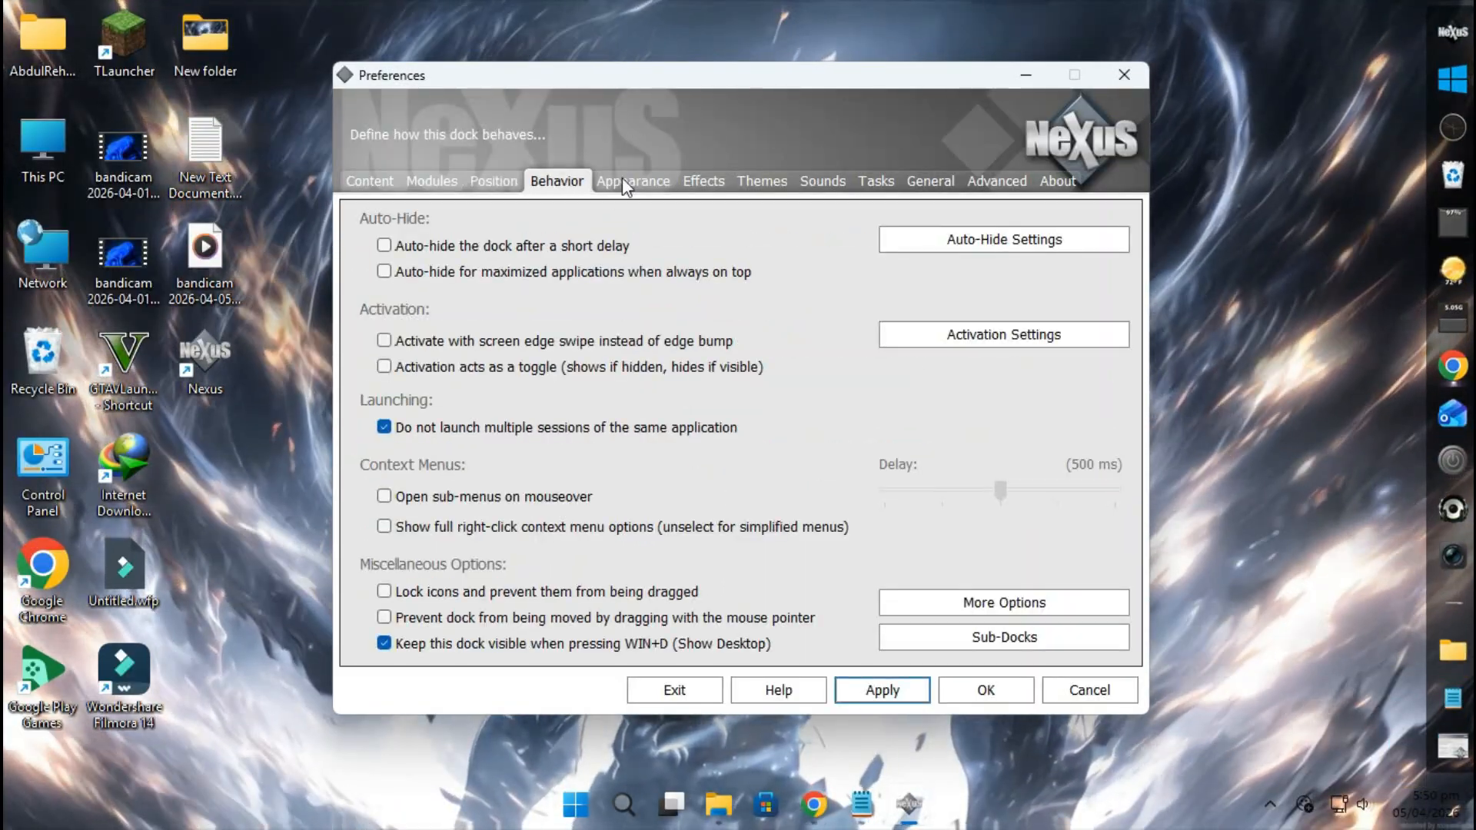
# Reduce the dock icon size in the appearance preferences to 23 pixels and apply it
pyautogui.click(626, 183)
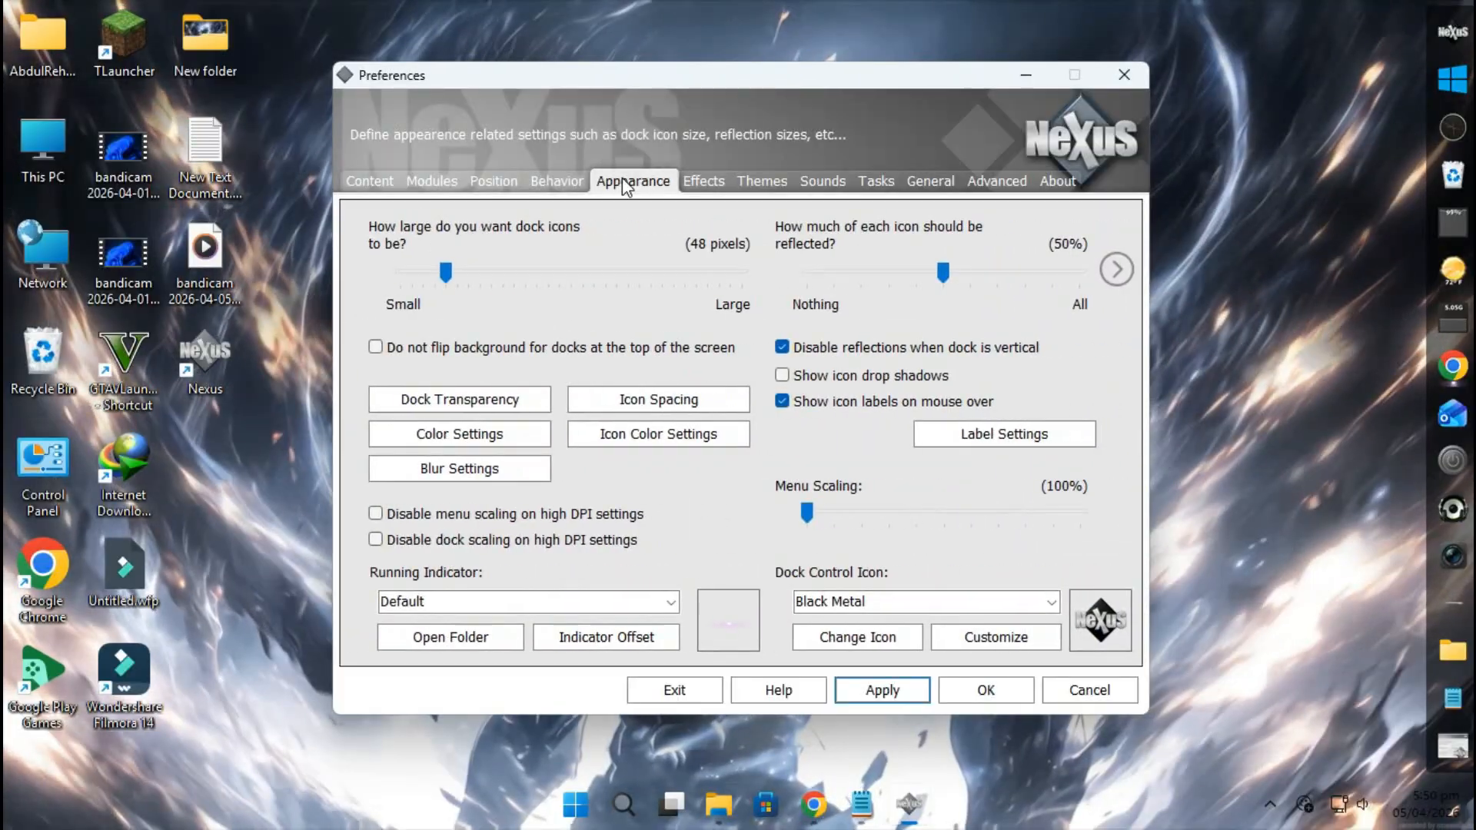
pyautogui.click(446, 273)
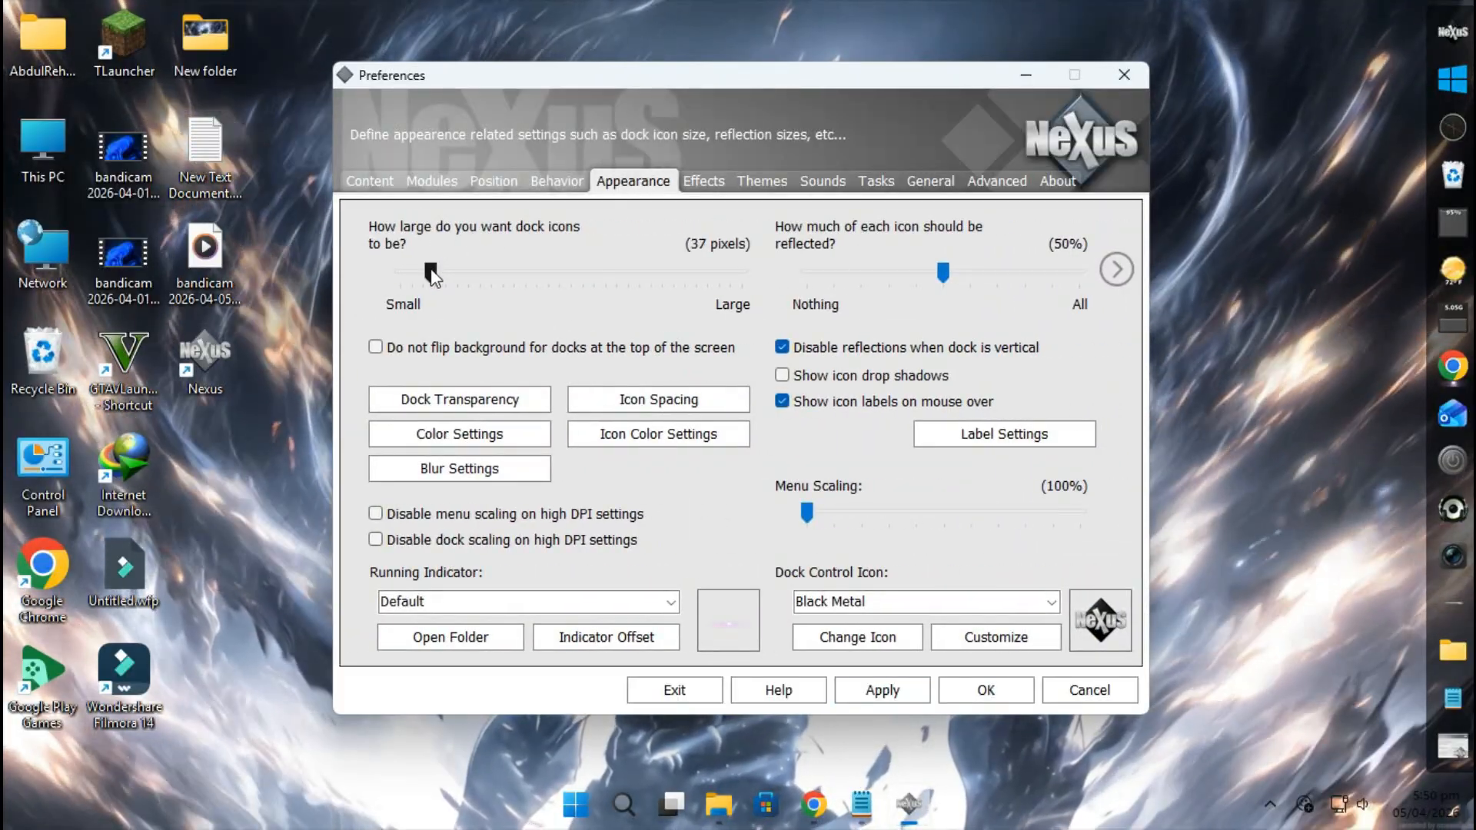
pyautogui.click(882, 689)
pyautogui.moveTo(431, 273); pyautogui.dragTo(409, 274)
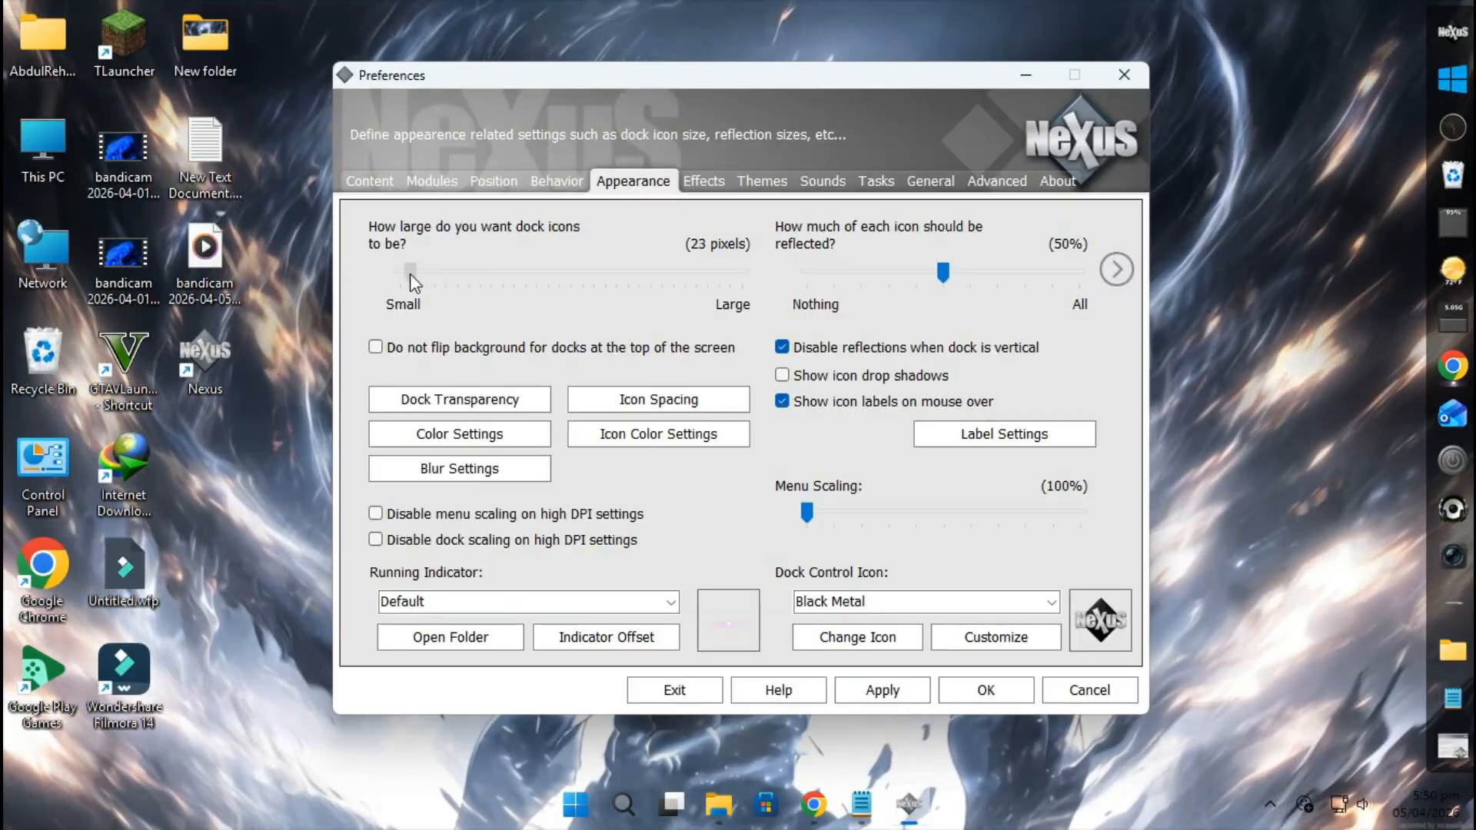
pyautogui.click(882, 690)
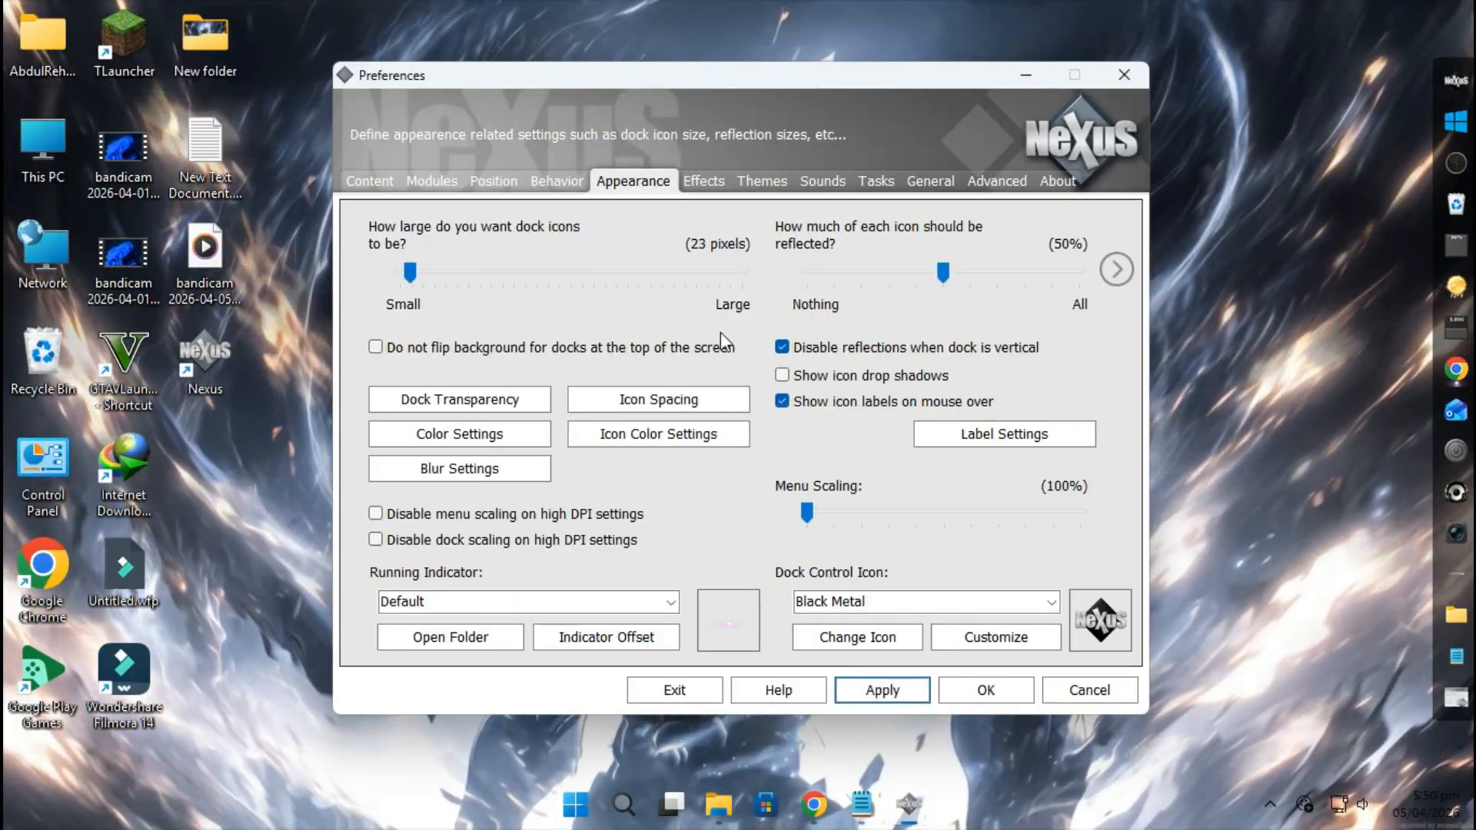
# Lower the dock icon reflection amount to 26%, apply it, and reduce it further toward Nothing
pyautogui.moveTo(945, 280); pyautogui.dragTo(884, 282)
pyautogui.click(899, 688)
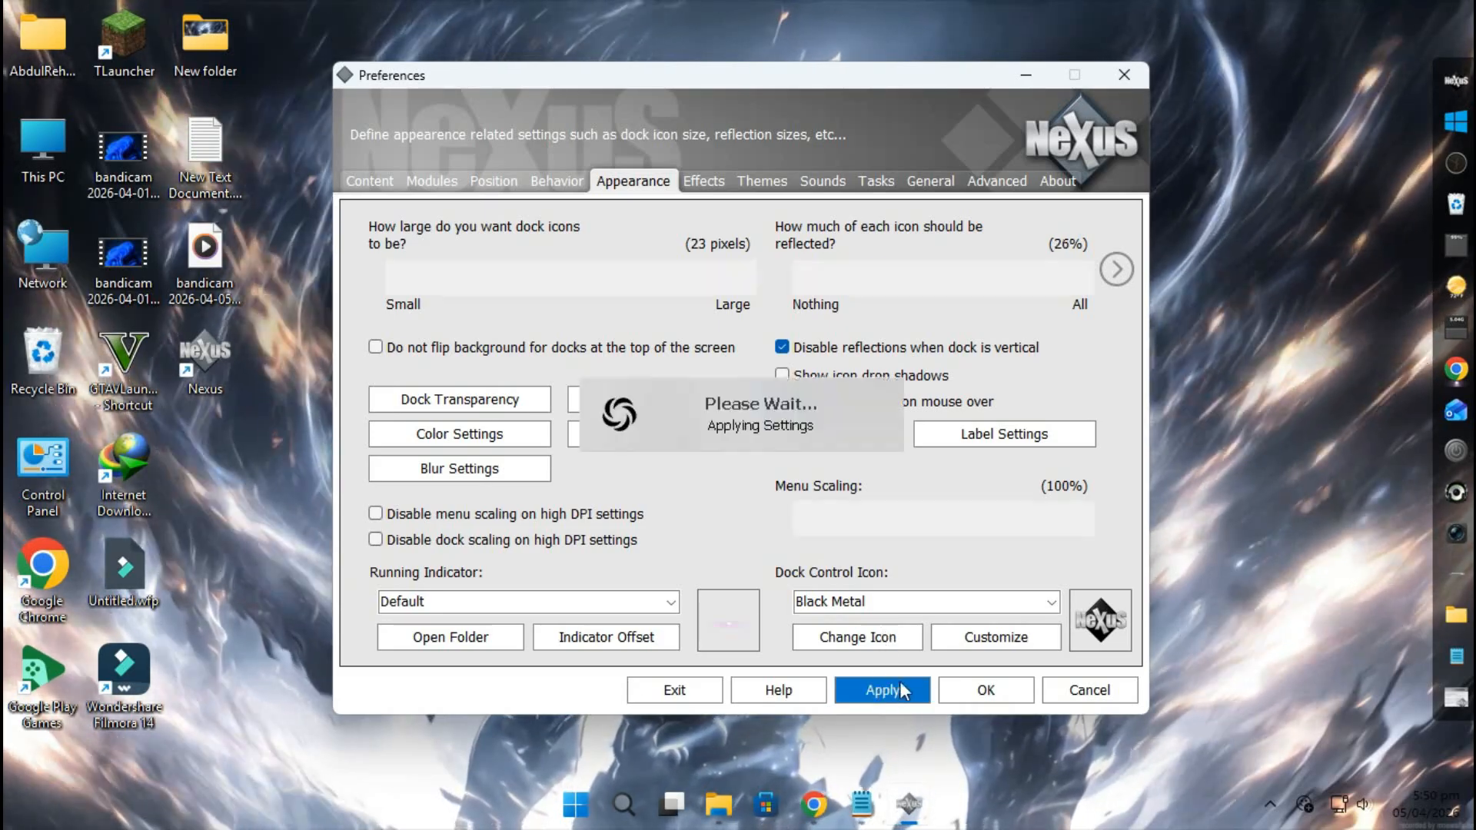
pyautogui.moveTo(884, 273); pyautogui.dragTo(809, 274)
# Review the available Delete effects for the dock and close the effects list without choosing another one
pyautogui.click(699, 180)
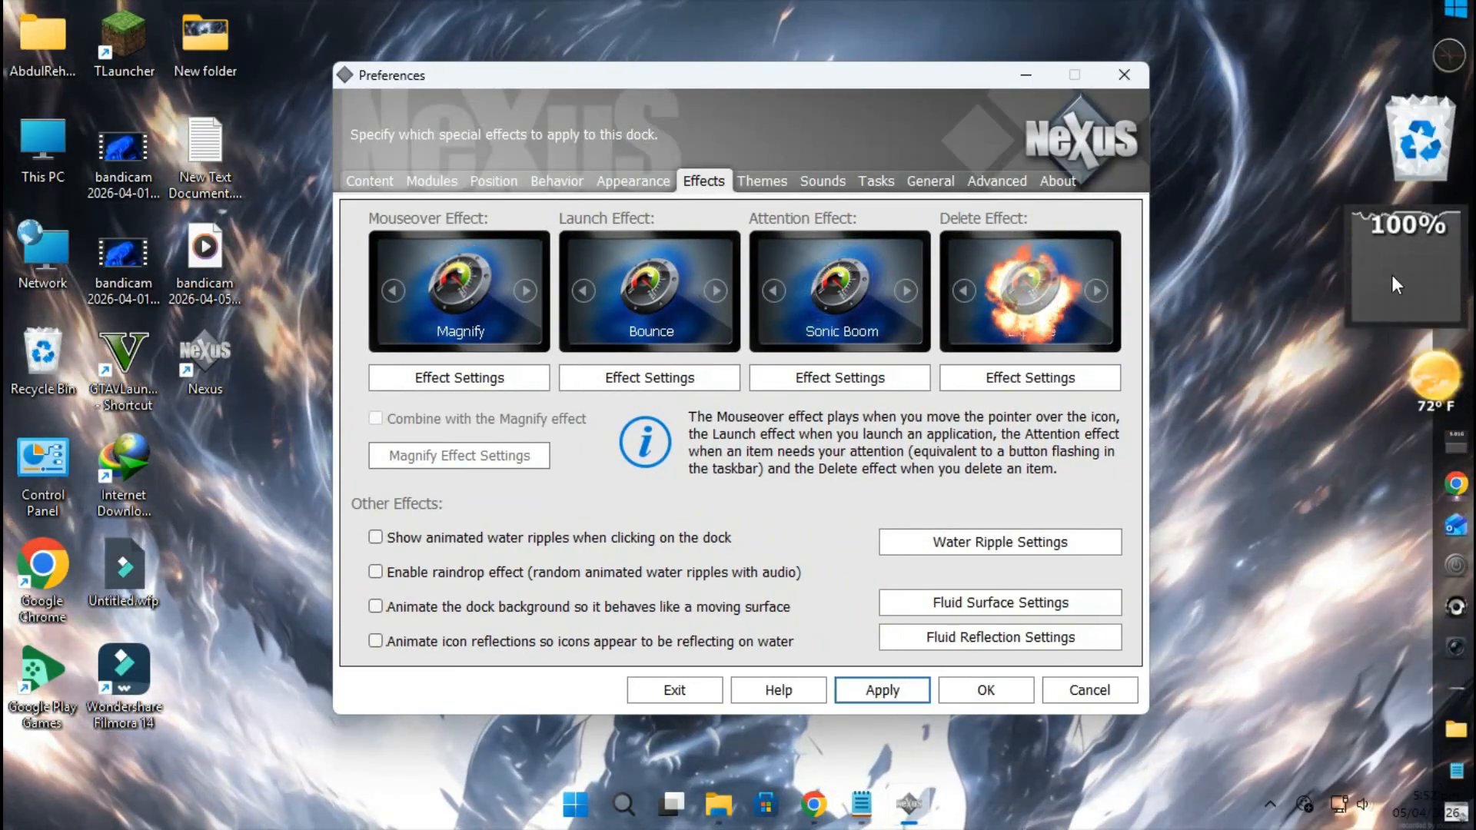
pyautogui.click(1009, 288)
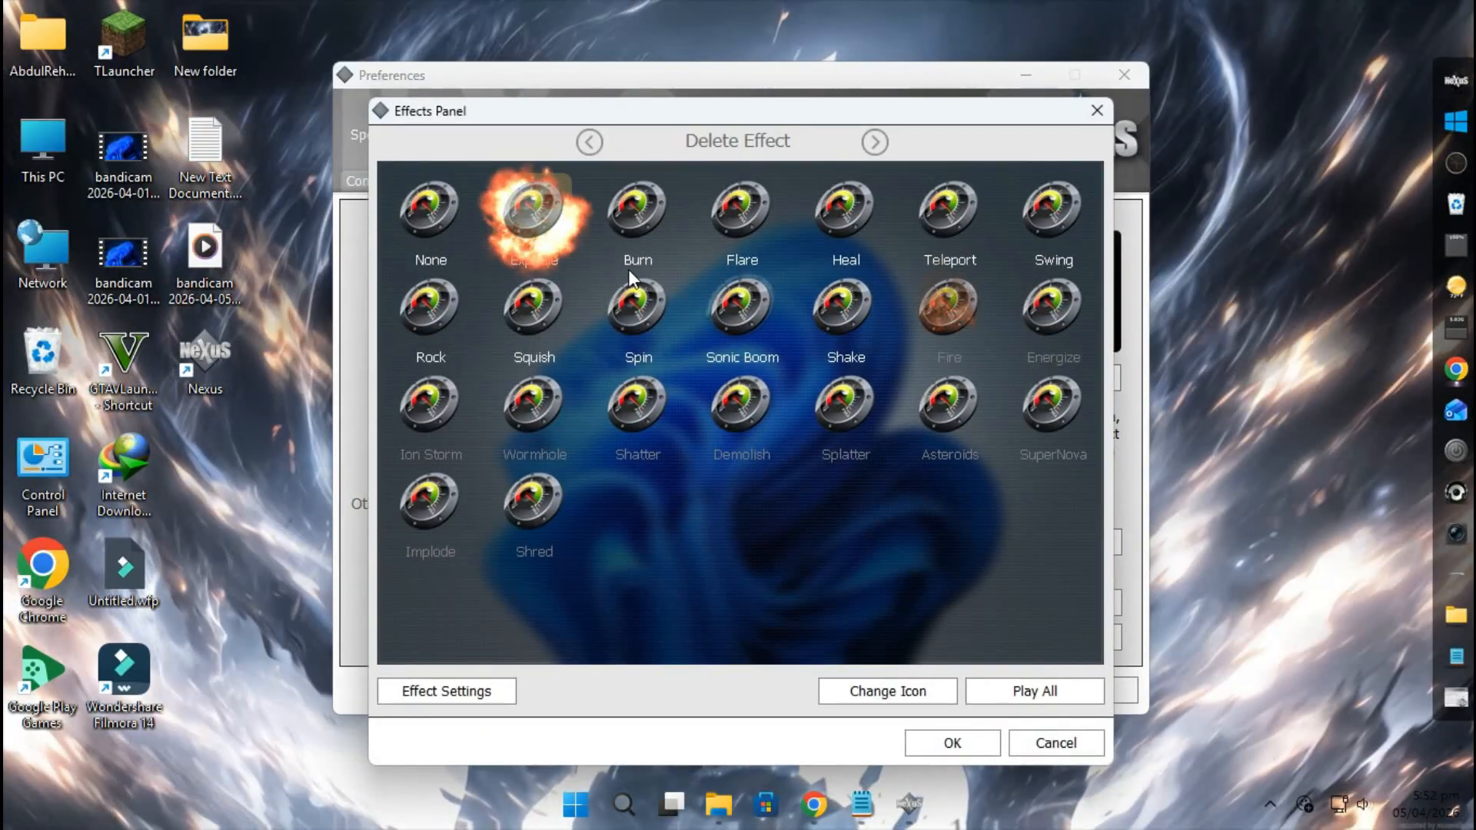
pyautogui.click(1097, 110)
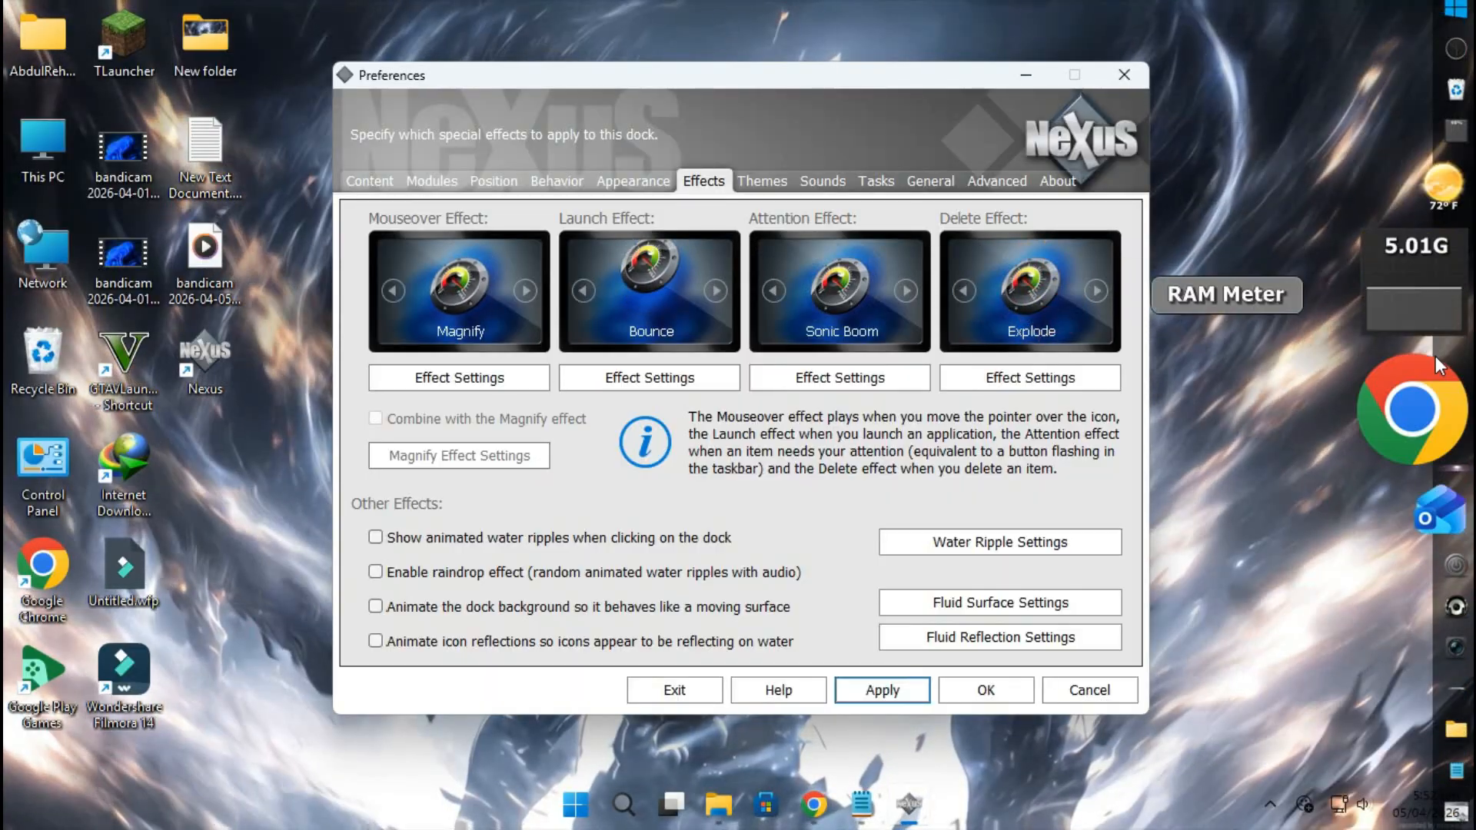
# Set the Magnify mouseover effect to a size of 74 pixels and a span of 1 icon, and apply it
pyautogui.click(449, 379)
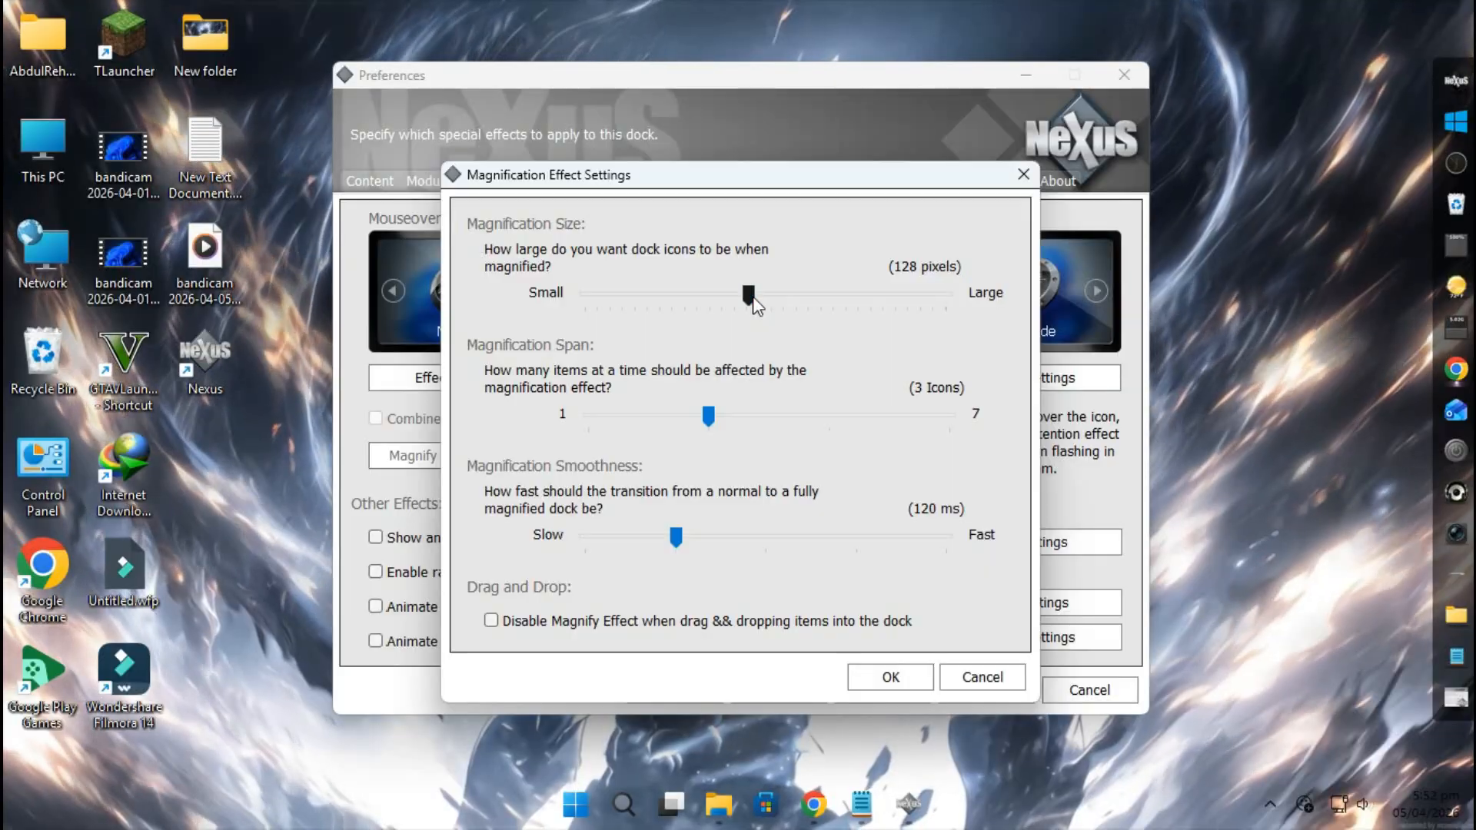
pyautogui.moveTo(696, 293); pyautogui.dragTo(664, 294)
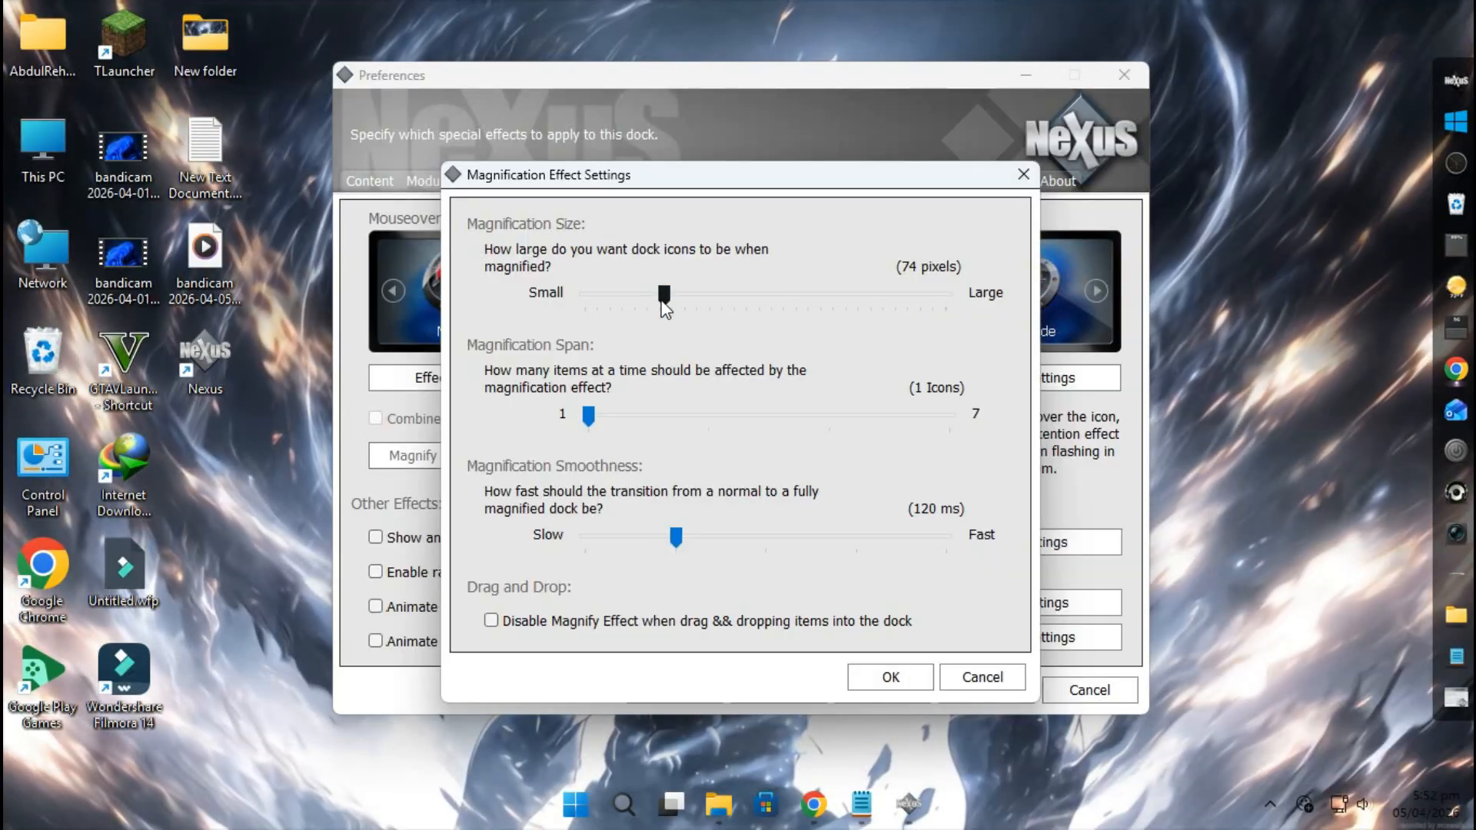
pyautogui.click(890, 678)
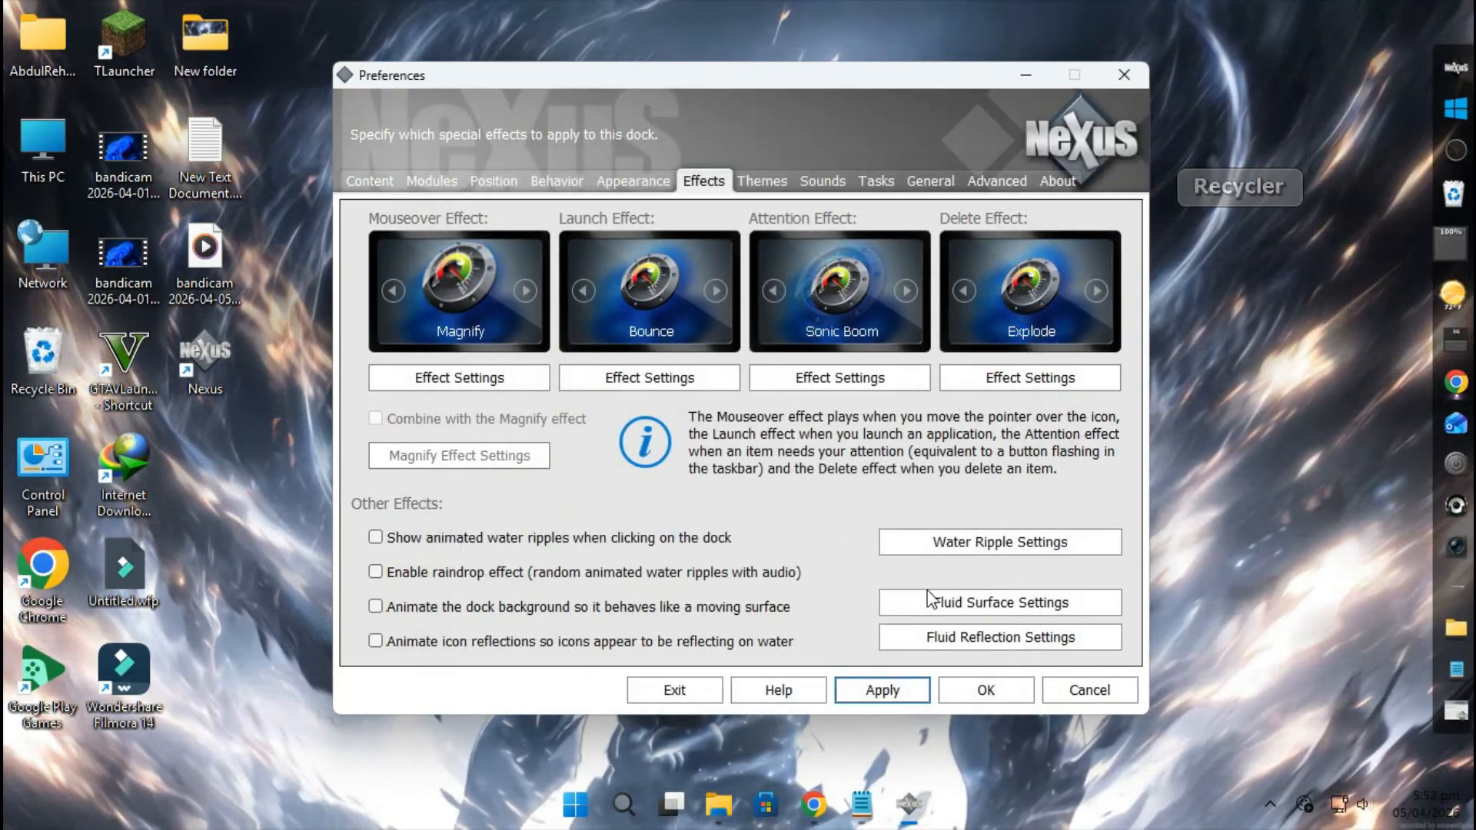
pyautogui.click(880, 692)
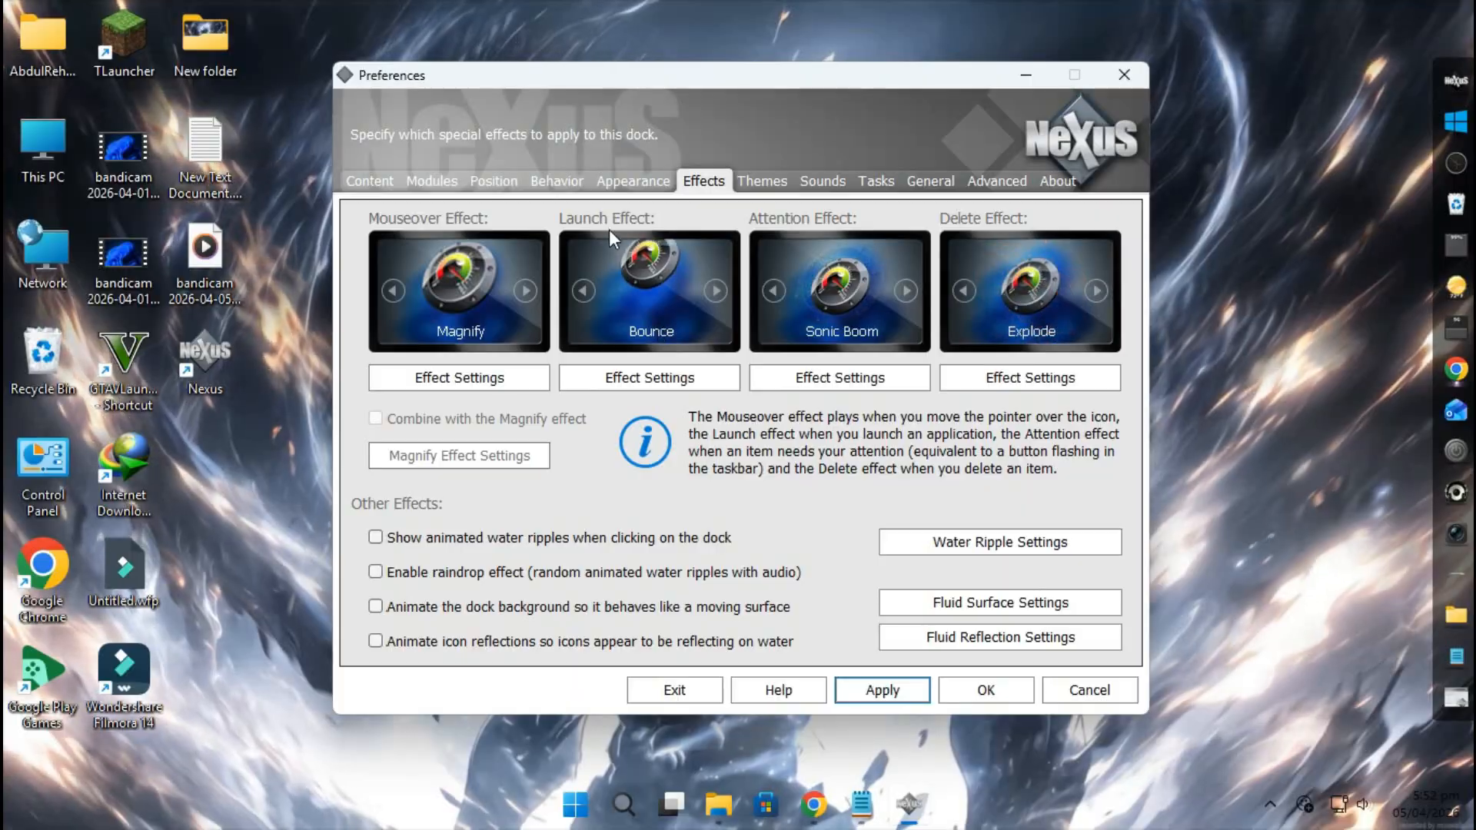
# Test the Start icon in the dock, and reduce the Bounce launch effect's magnitude and duration by one notch each
pyautogui.click(1450, 120)
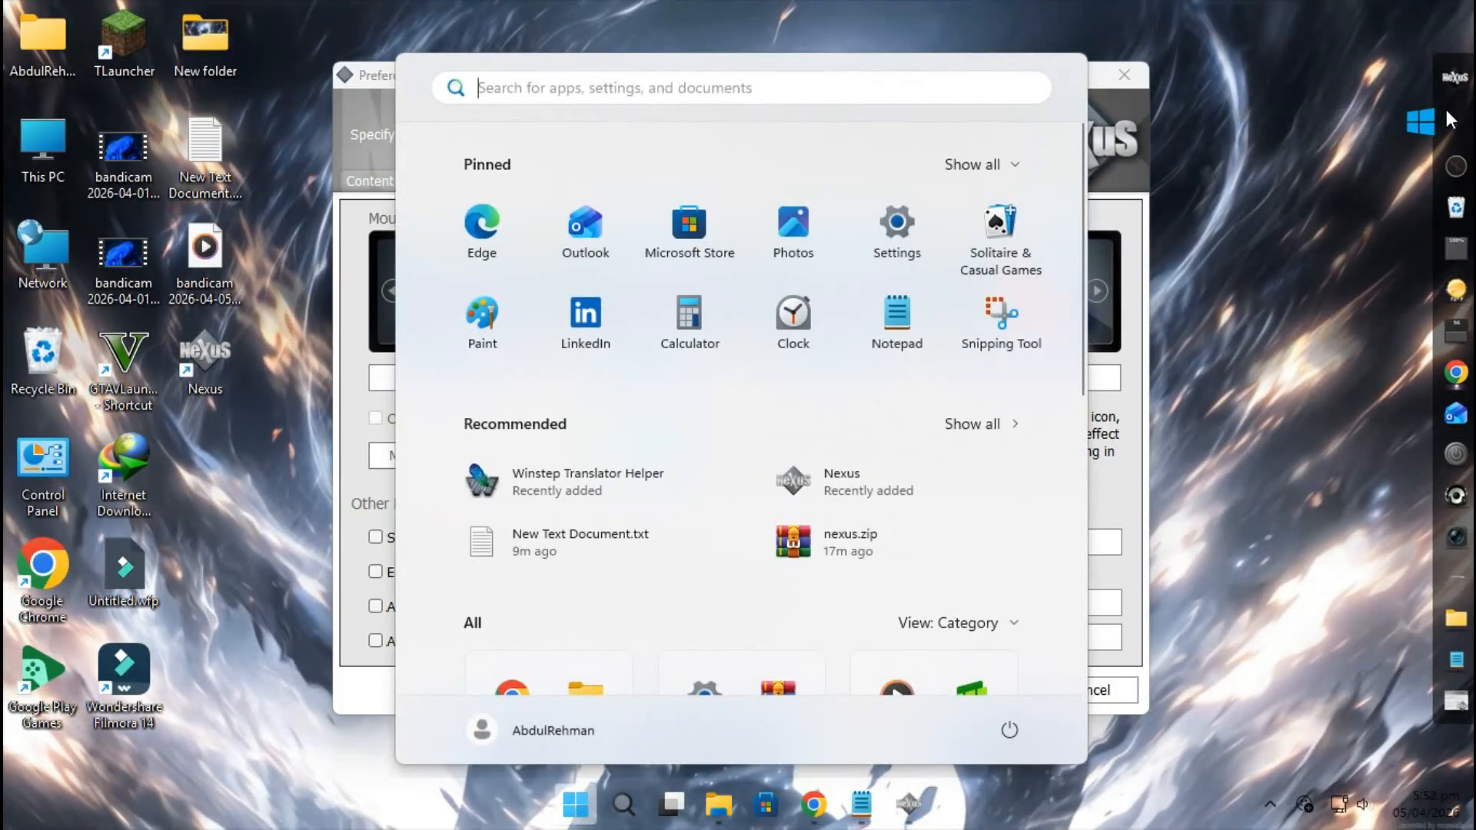
pyautogui.click(1324, 298)
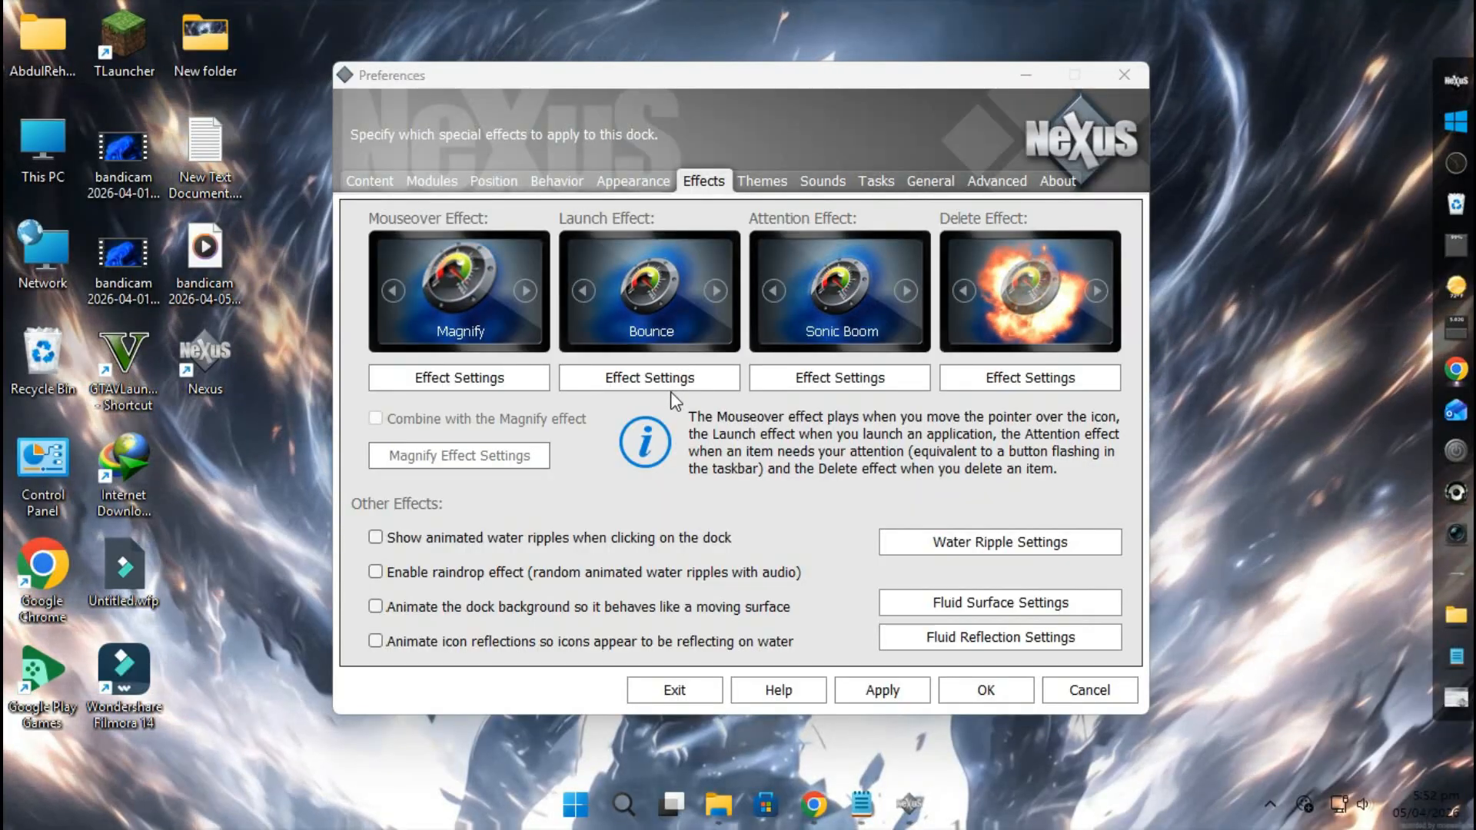
pyautogui.click(670, 384)
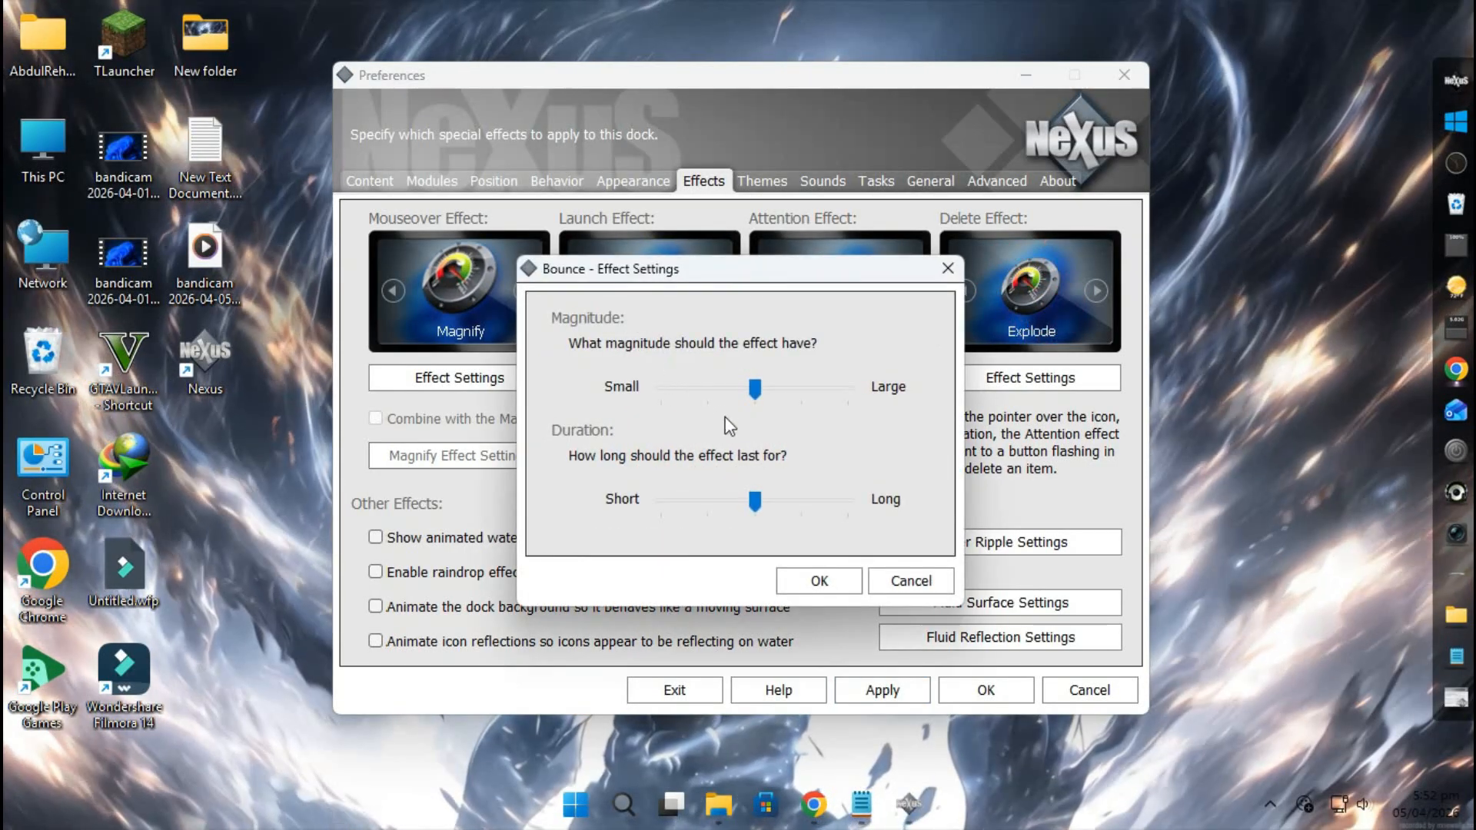
pyautogui.click(738, 391)
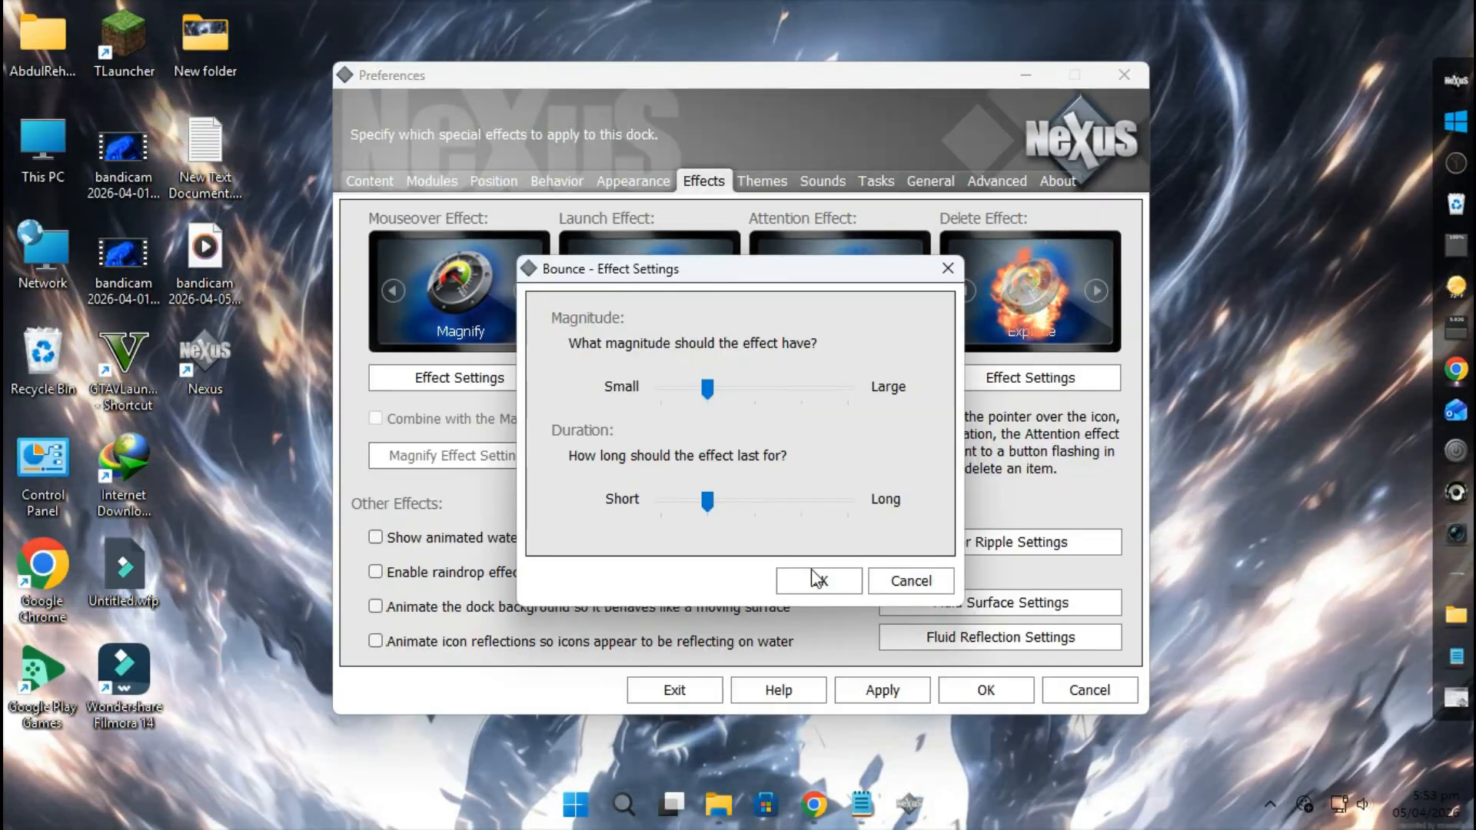
pyautogui.click(821, 581)
# Apply the White Metal theme to the dock
pyautogui.click(762, 181)
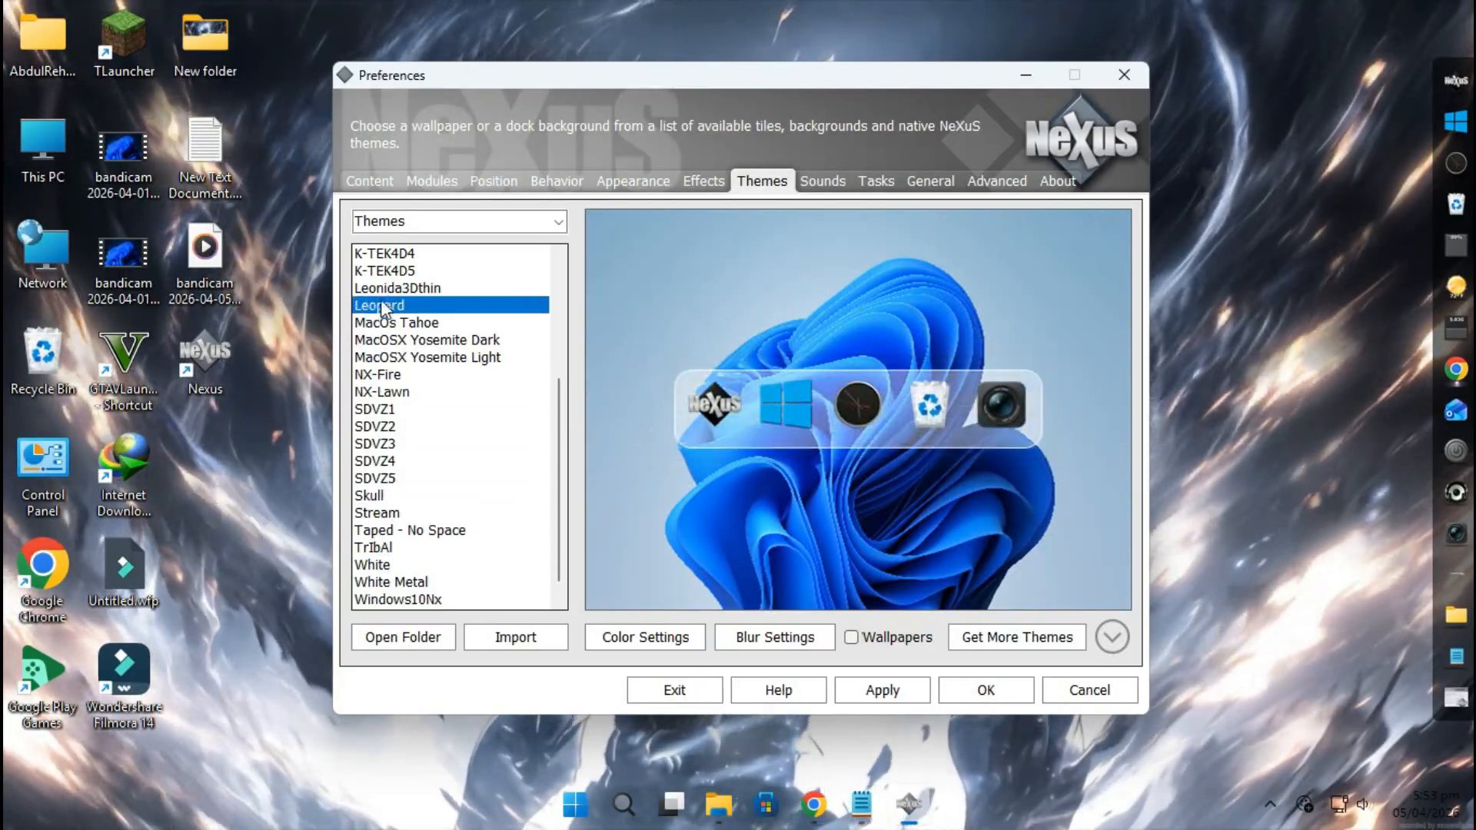
pyautogui.click(400, 567)
pyautogui.click(779, 690)
pyautogui.click(1454, 26)
pyautogui.click(883, 691)
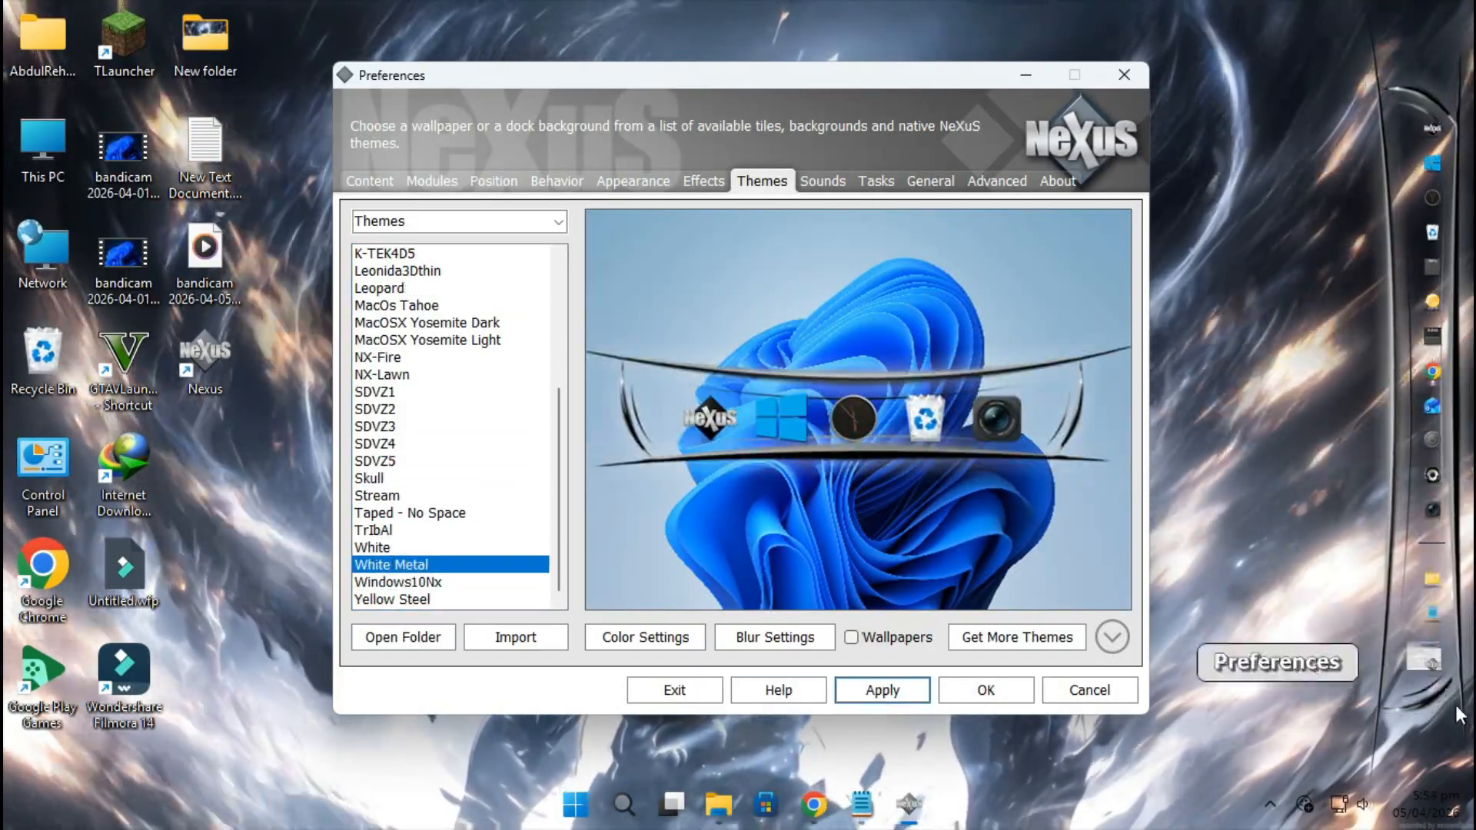
# Try out other dock backgrounds such as the SDVZ5, Leopard and Big Sur Light themes and a Classic tile
pyautogui.click(387, 460)
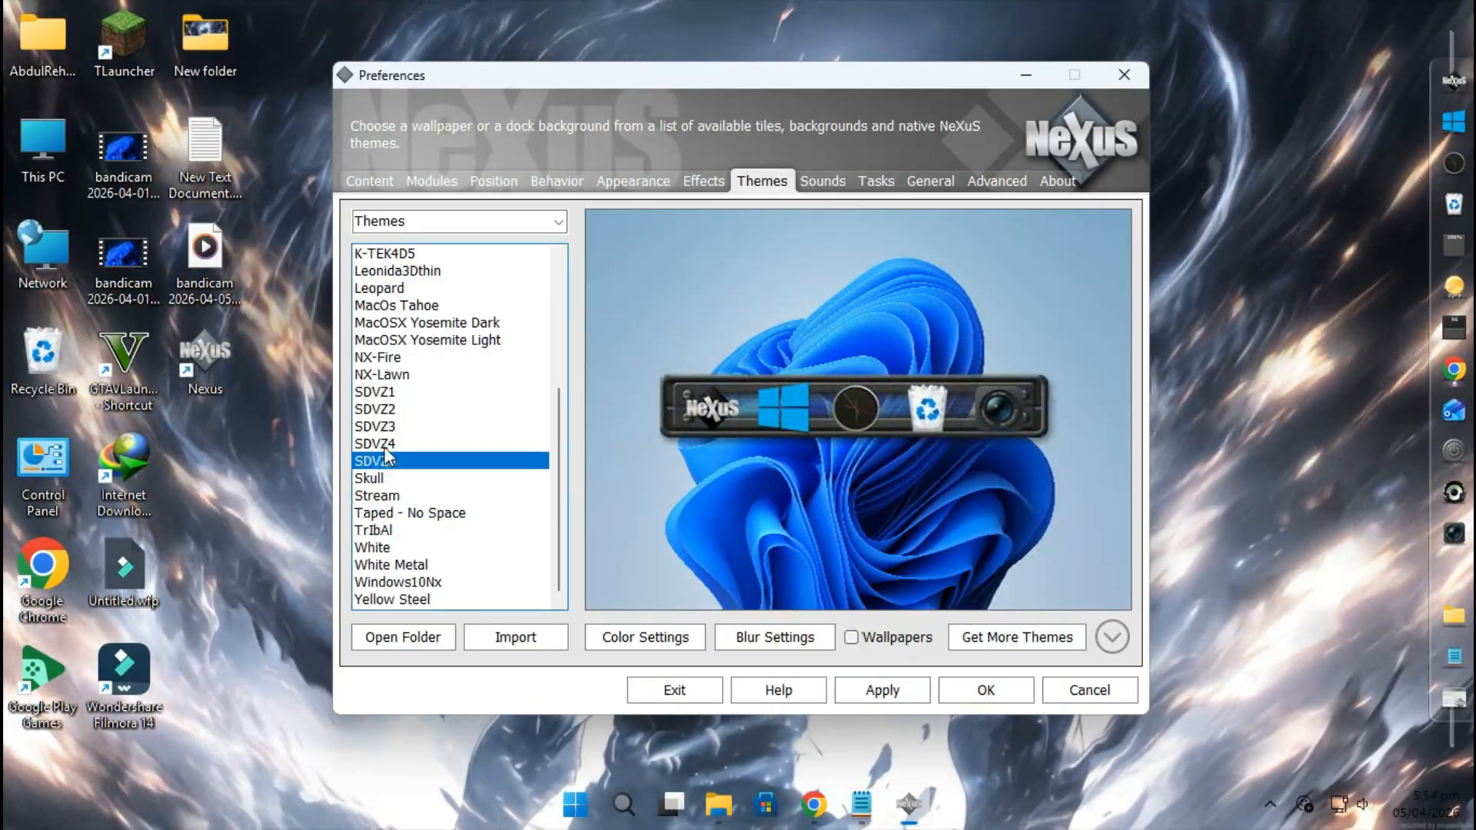
pyautogui.click(414, 338)
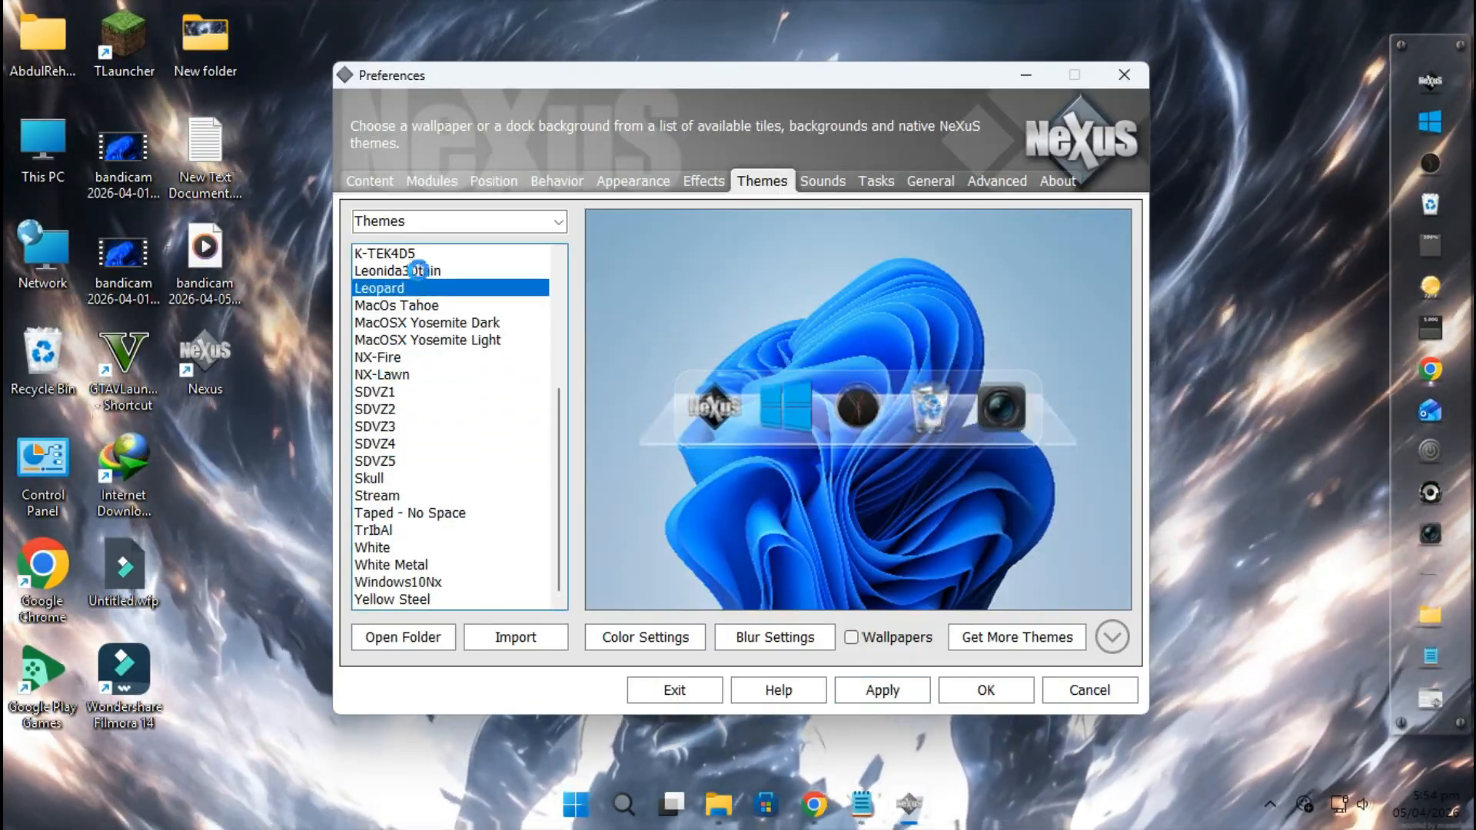
pyautogui.click(417, 272)
pyautogui.click(417, 255)
pyautogui.scroll(3, 418, 270)
pyautogui.click(406, 392)
pyautogui.click(411, 374)
pyautogui.click(416, 339)
pyautogui.click(416, 305)
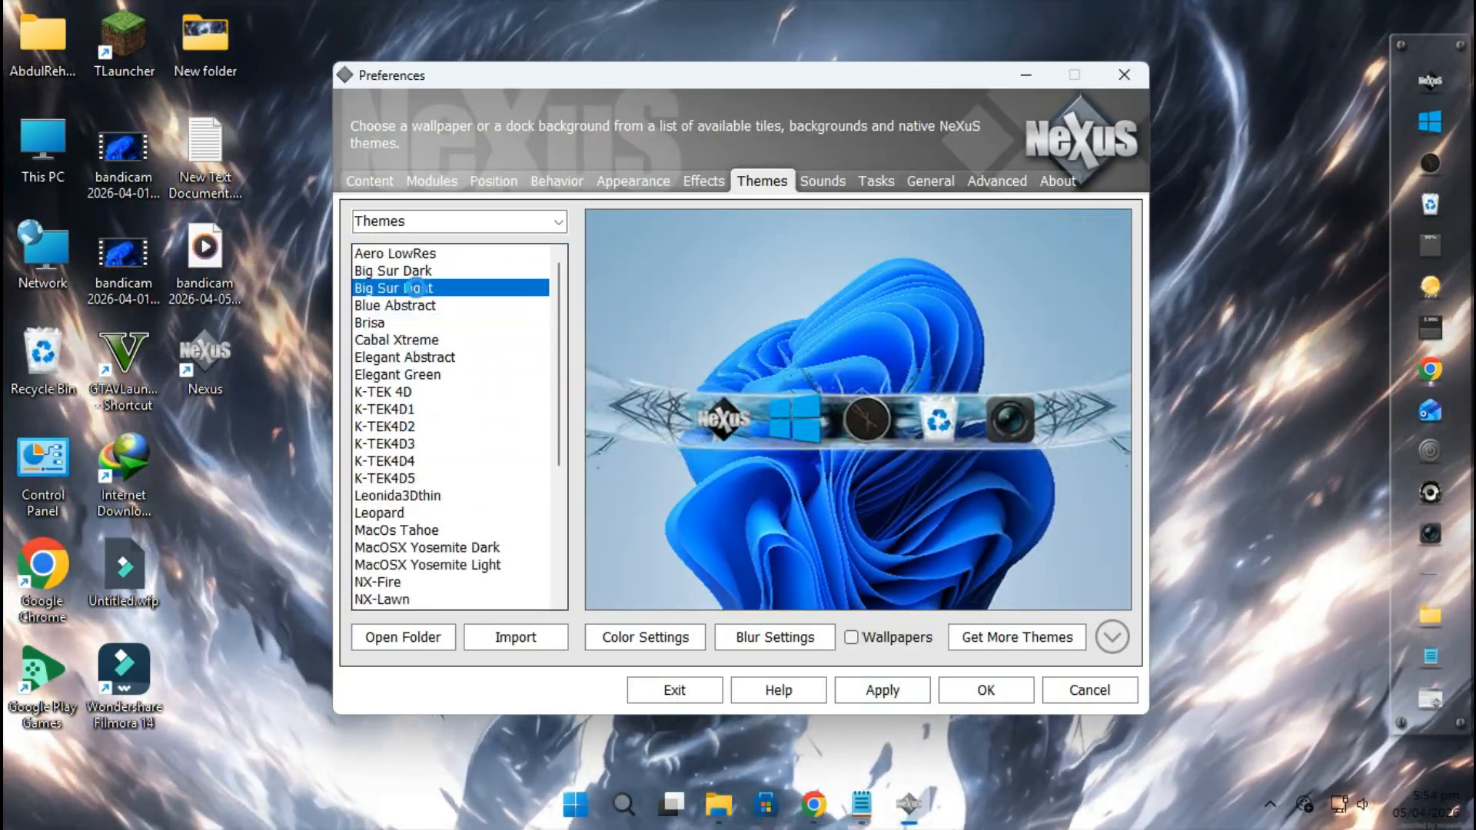
pyautogui.click(466, 225)
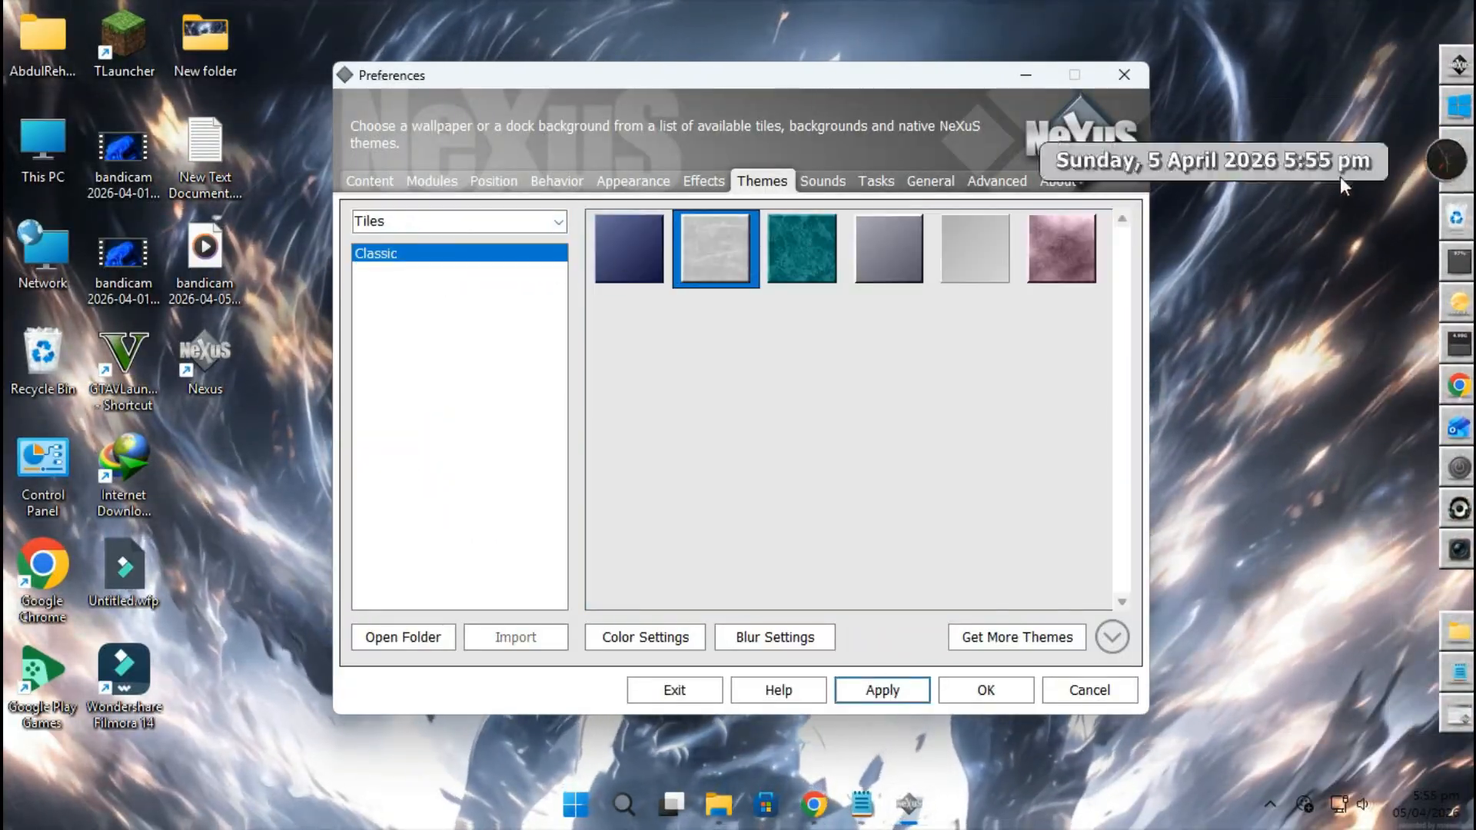
# Return to the dock themes, preview Windows10Nx and White, and apply White Metal again
pyautogui.click(423, 262)
pyautogui.click(403, 443)
pyautogui.scroll(-4, 404, 462)
pyautogui.click(404, 582)
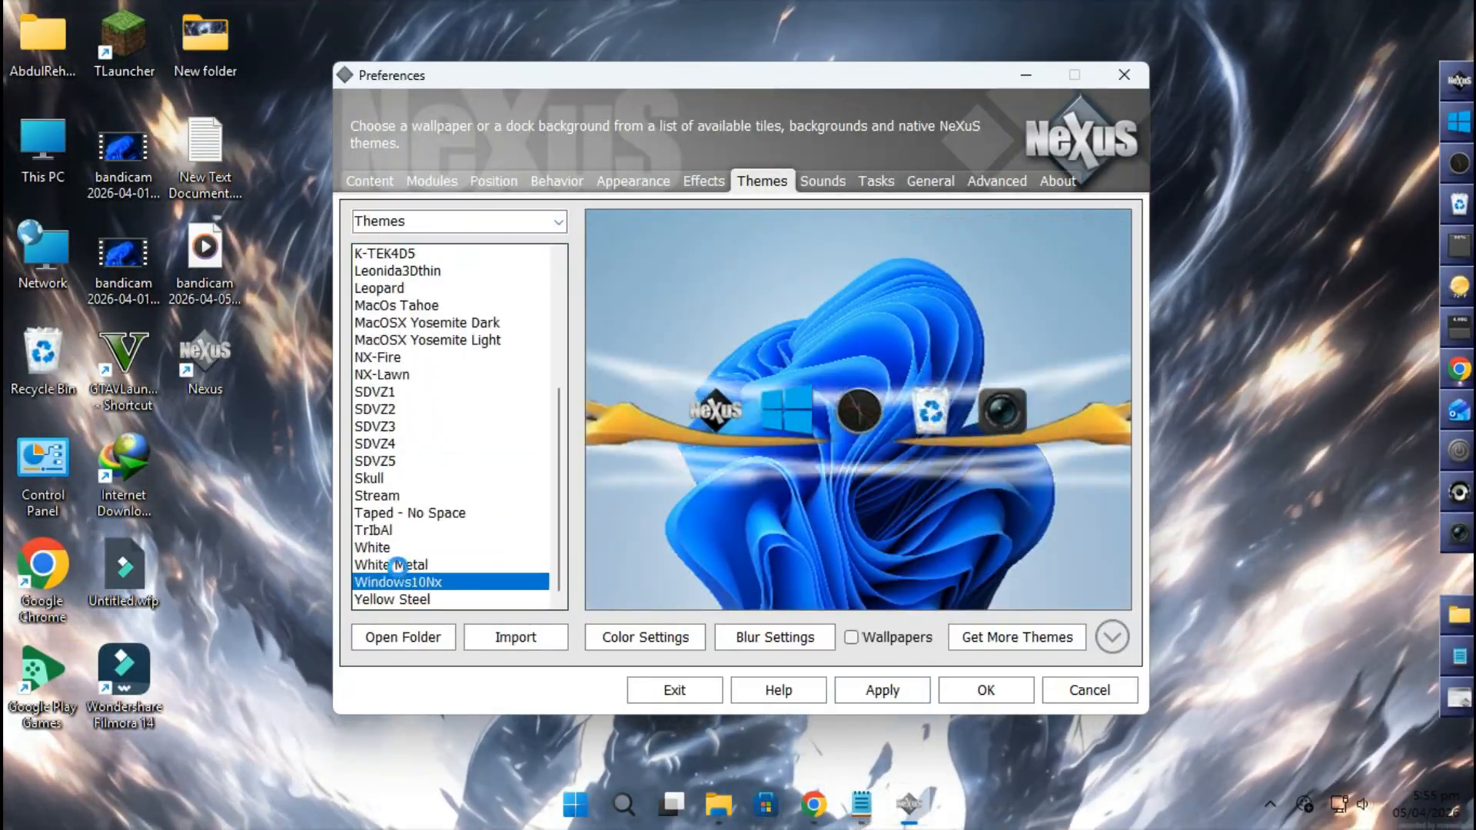
pyautogui.click(400, 548)
pyautogui.click(401, 564)
pyautogui.click(872, 701)
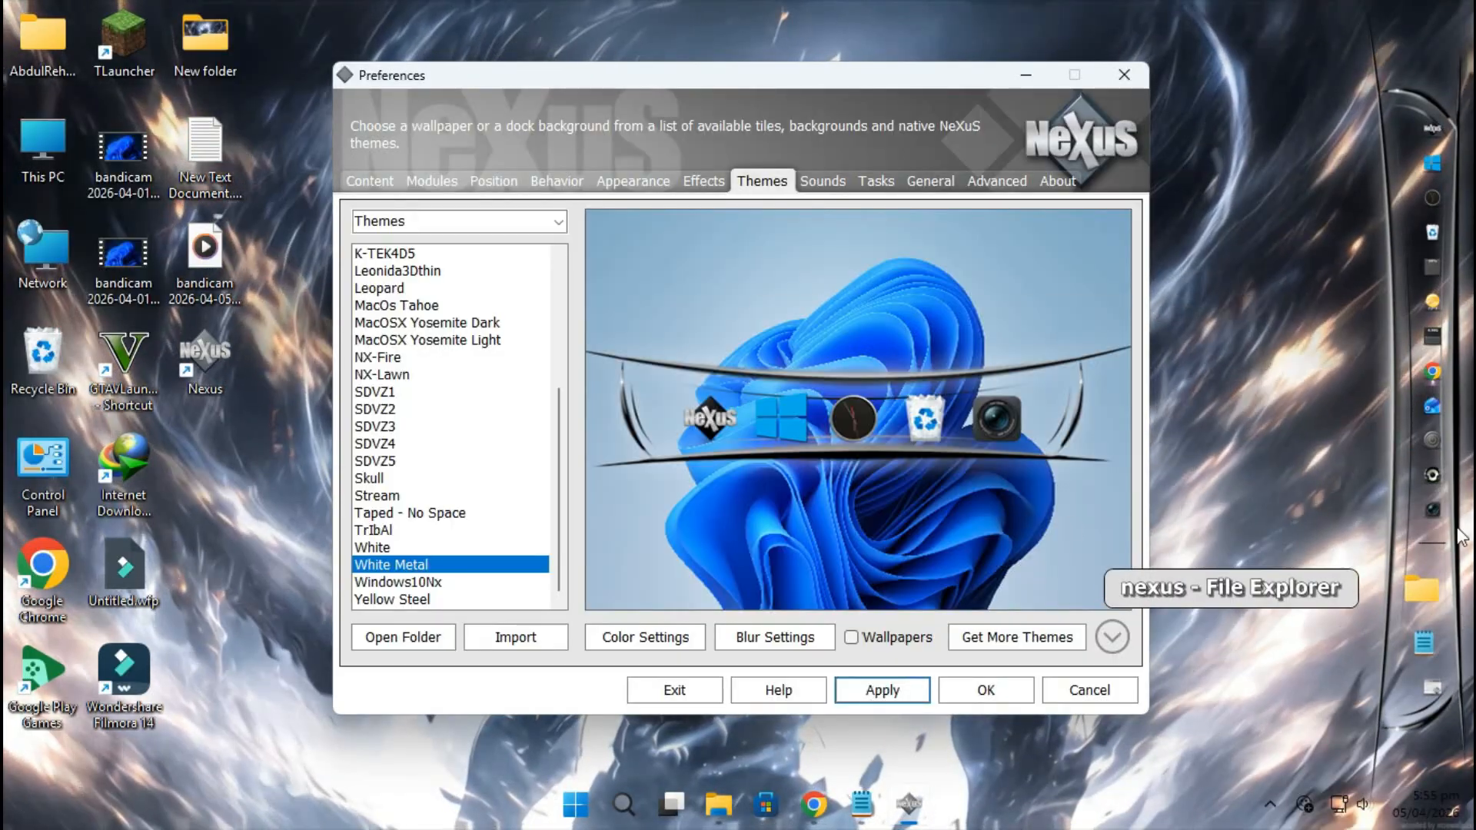
# Disable all dock sounds and apply the change
pyautogui.click(822, 182)
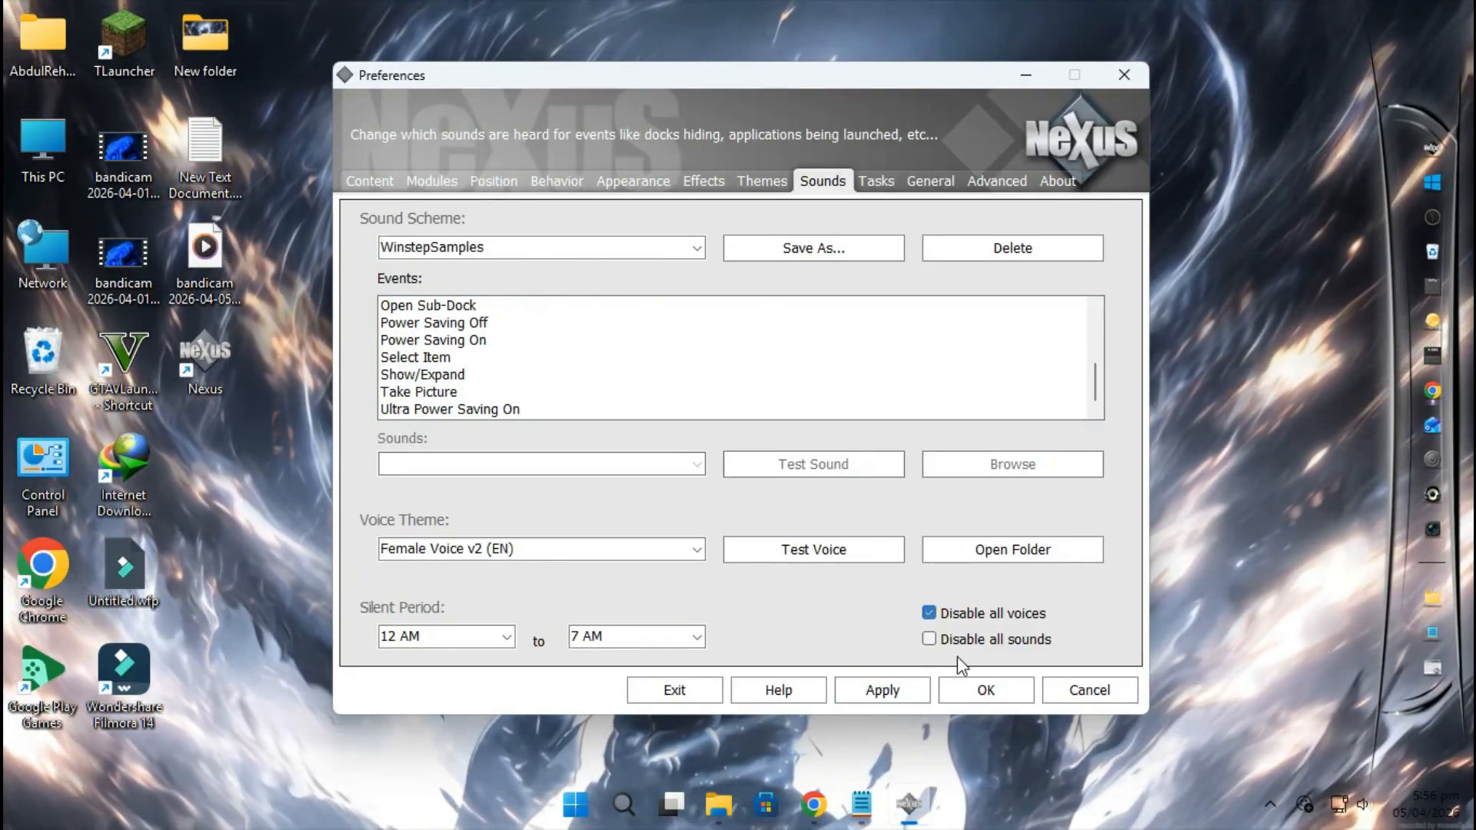
pyautogui.click(958, 644)
pyautogui.click(901, 691)
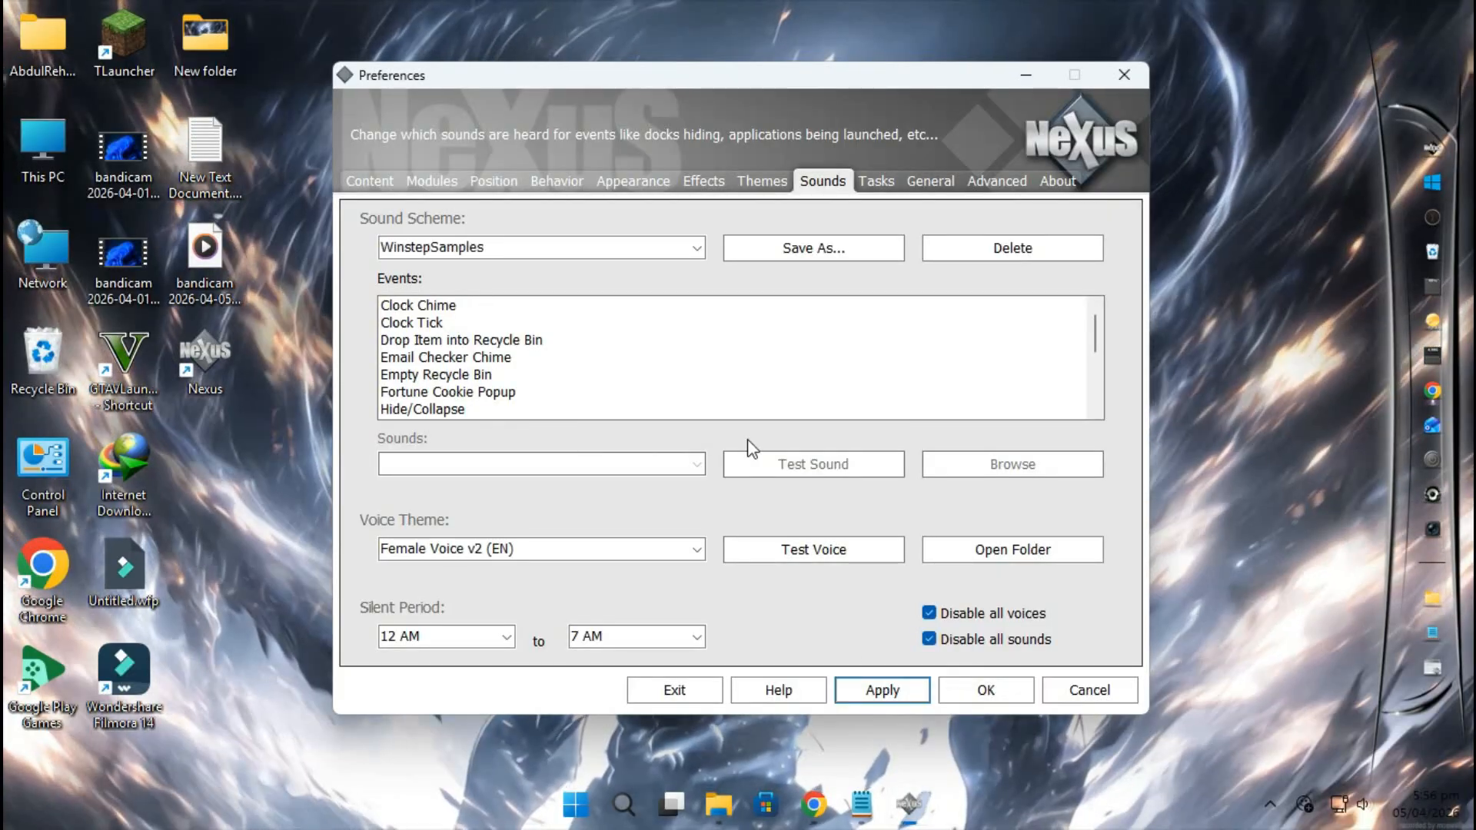
# Look through the Tasks, General and About preferences, and close the dock preferences with the changes accepted
pyautogui.click(876, 182)
pyautogui.click(931, 182)
pyautogui.click(1058, 181)
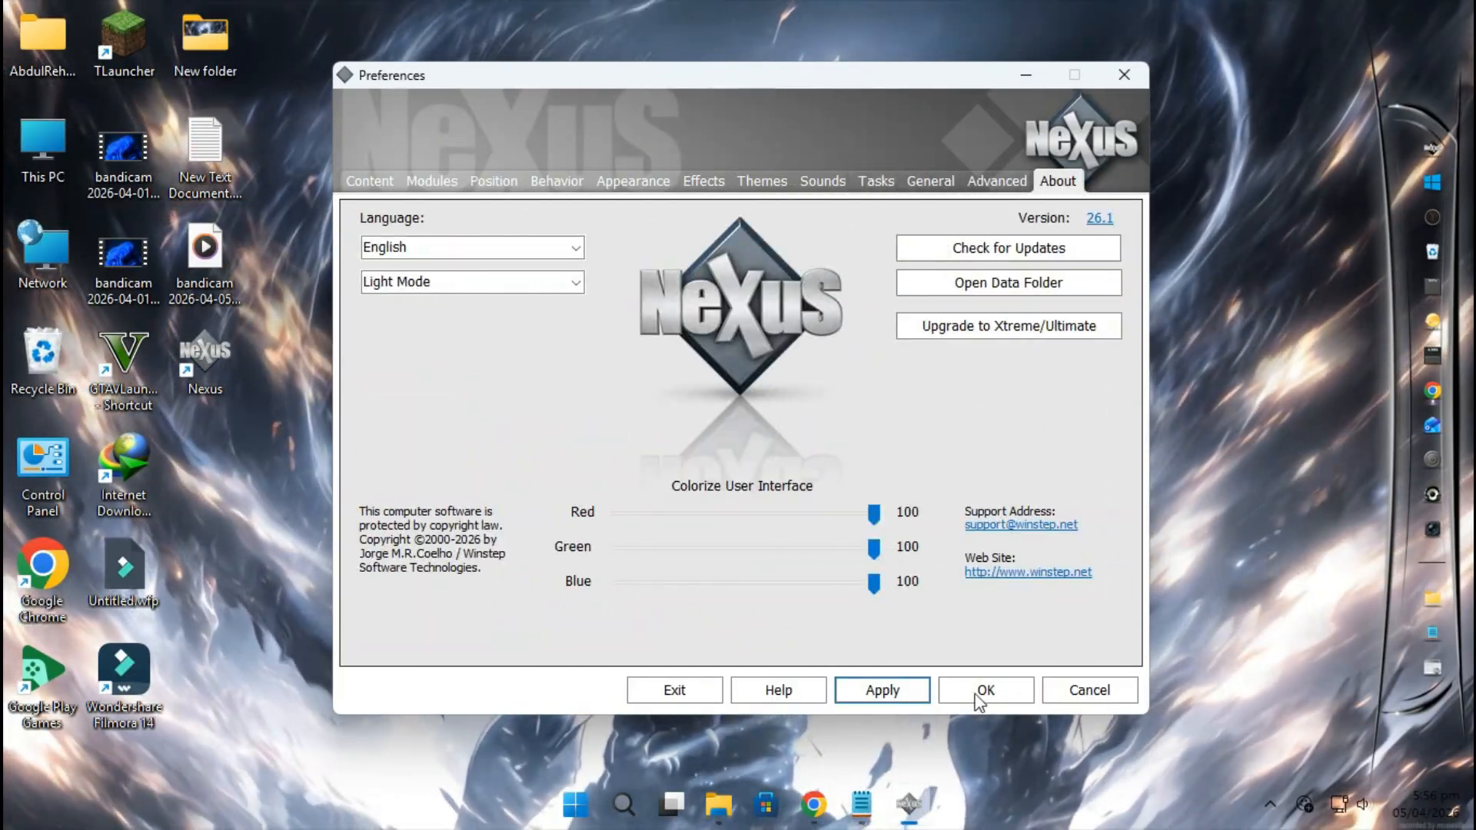
pyautogui.click(986, 690)
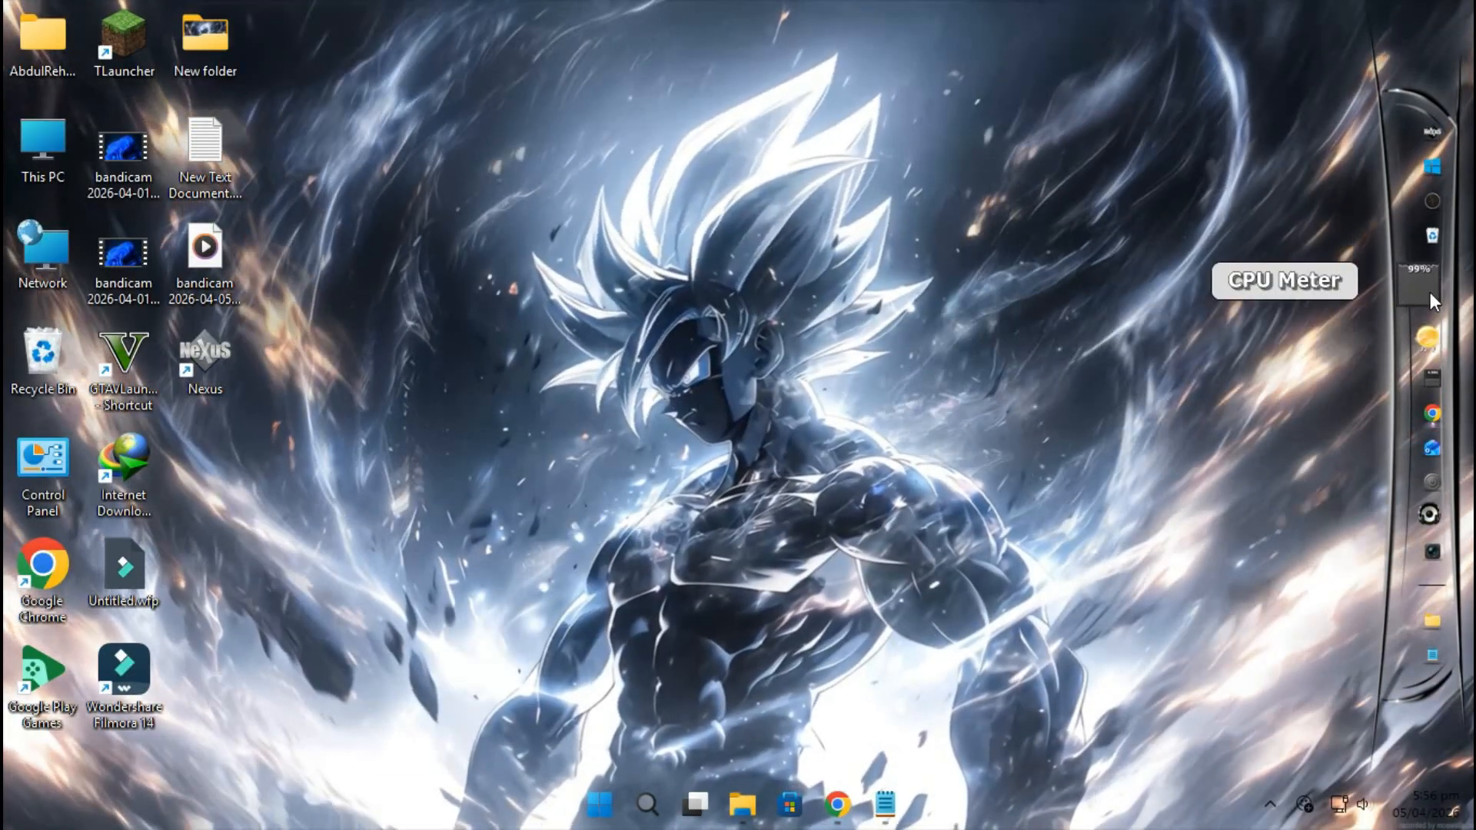
# Remove the Outlook mail icon from the dock
pyautogui.rightClick(1430, 646)
pyautogui.press('Escape')
pyautogui.rightClick(1422, 432)
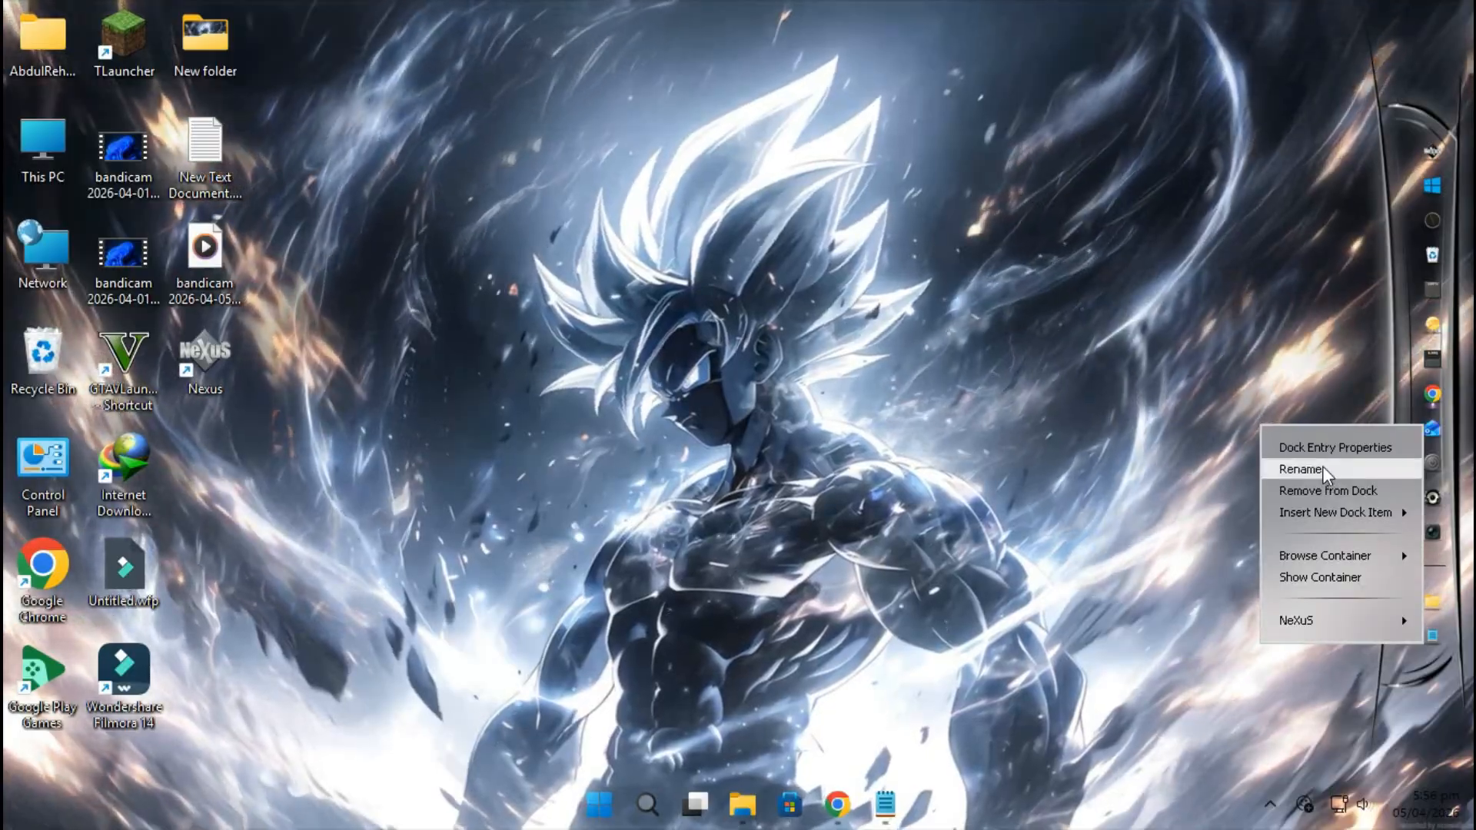
pyautogui.press('Escape')
# Remove the CPU meter, weather, RAM meter and the three round system icons below Chrome from the dock
pyautogui.rightClick(1430, 462)
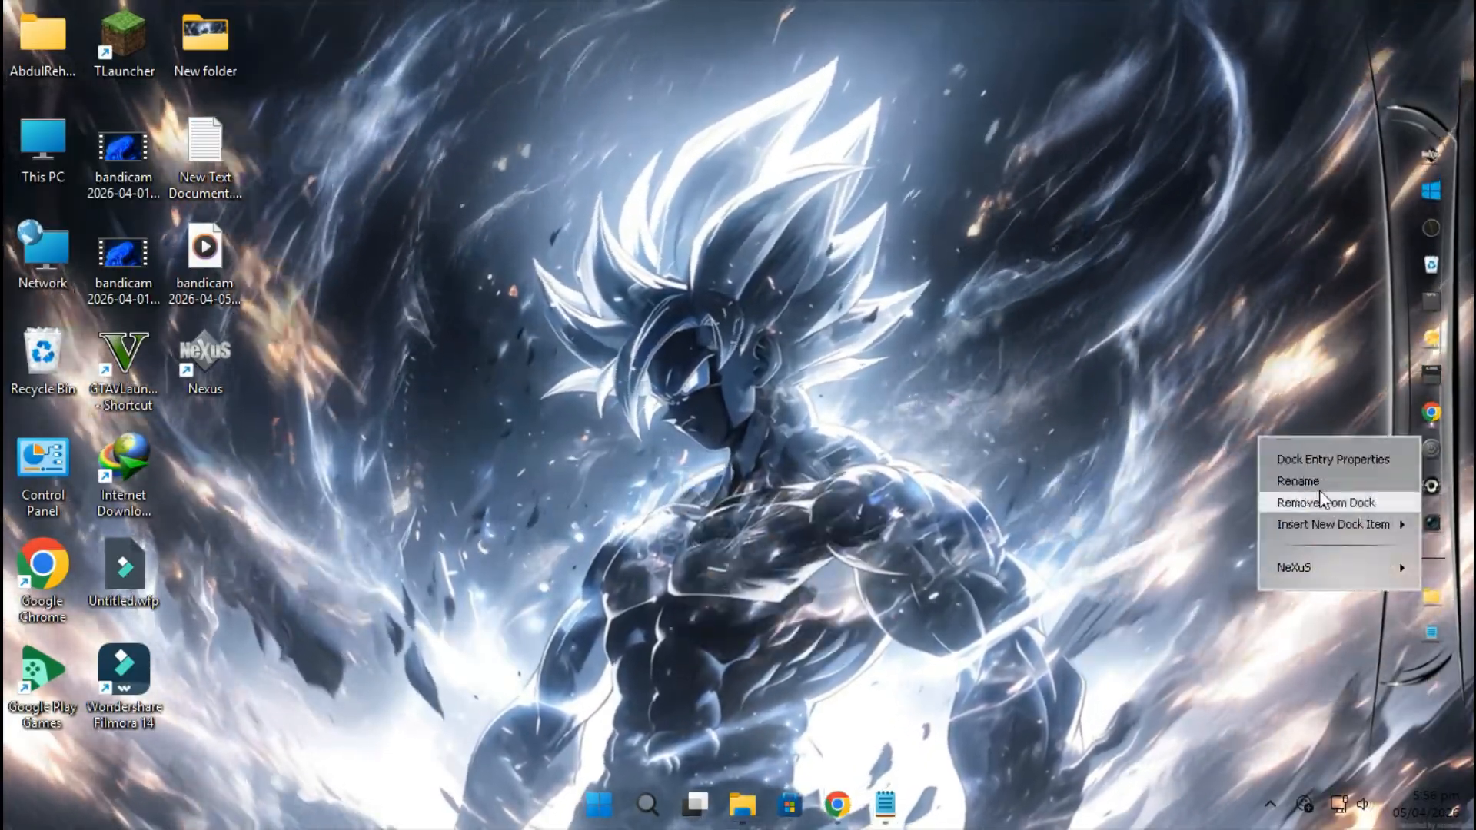
pyautogui.click(1312, 523)
pyautogui.click(869, 501)
pyautogui.rightClick(1419, 415)
pyautogui.press('Escape')
pyautogui.rightClick(1418, 386)
pyautogui.click(1273, 449)
pyautogui.rightClick(1418, 371)
pyautogui.click(1306, 435)
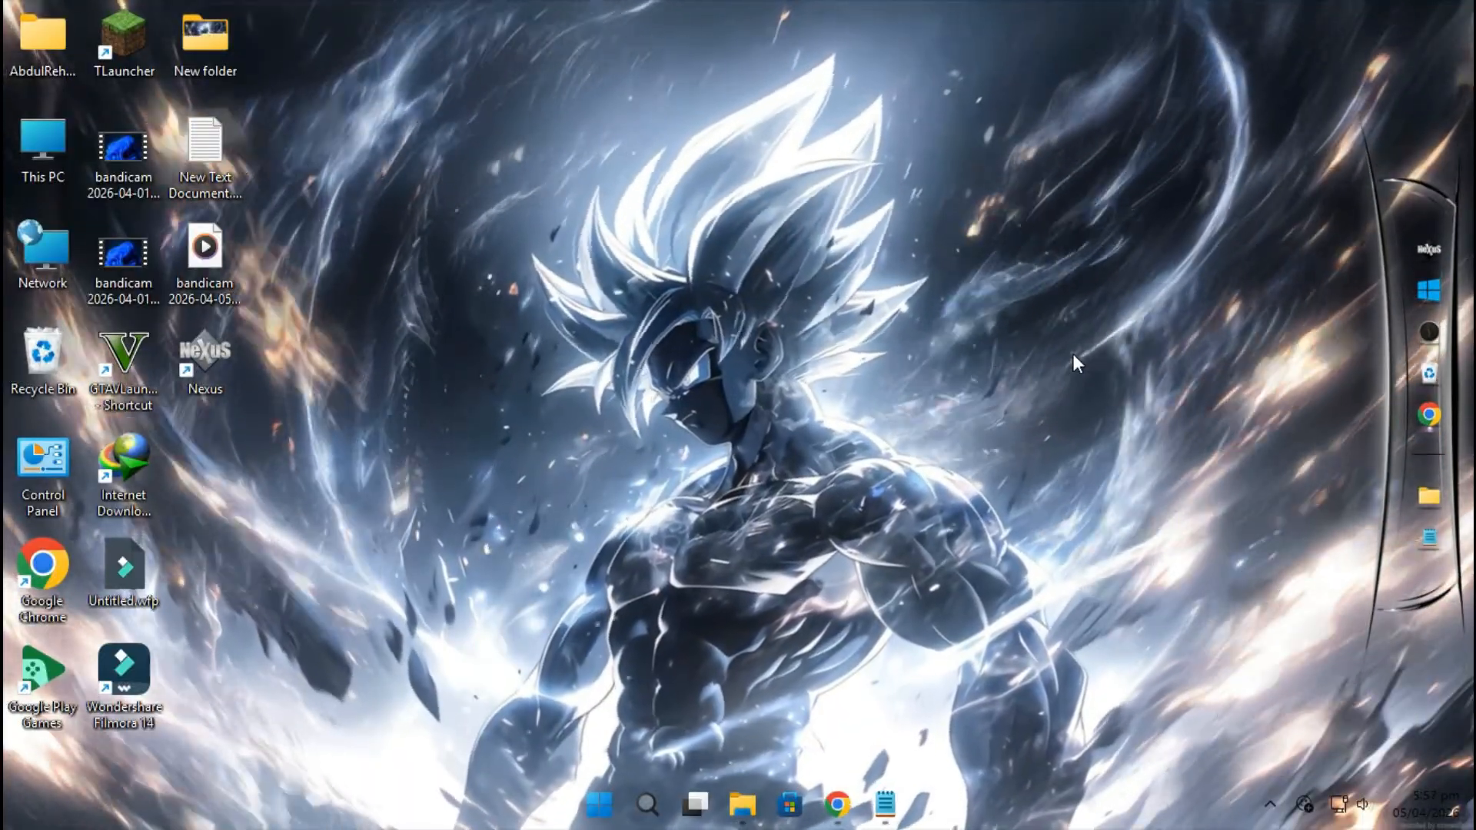
# Set the Windows taskbar to hide automatically through the taskbar behaviors in the personalization settings
pyautogui.rightClick(998, 806)
pyautogui.click(1045, 758)
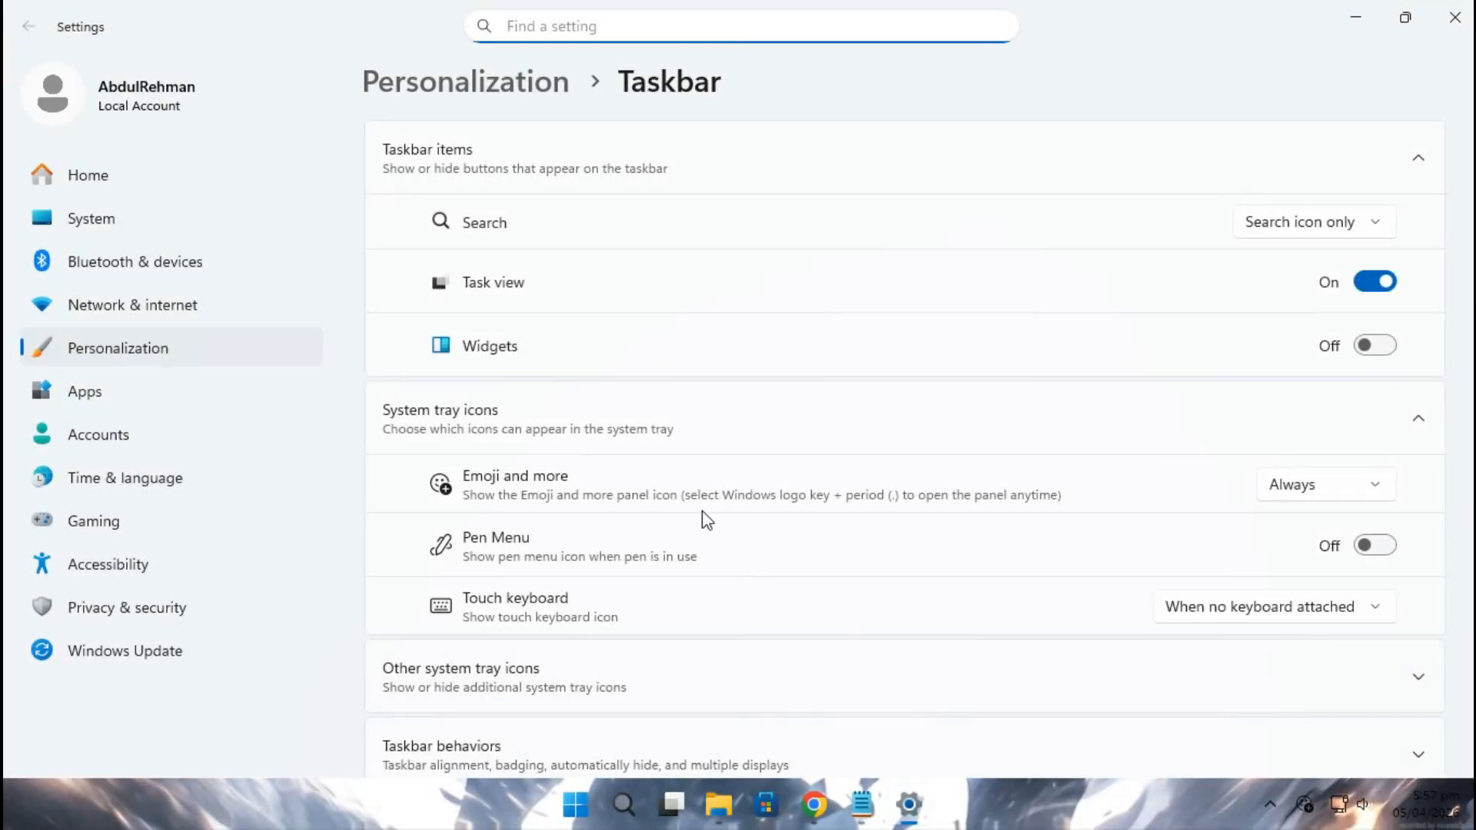
pyautogui.scroll(-4, 707, 521)
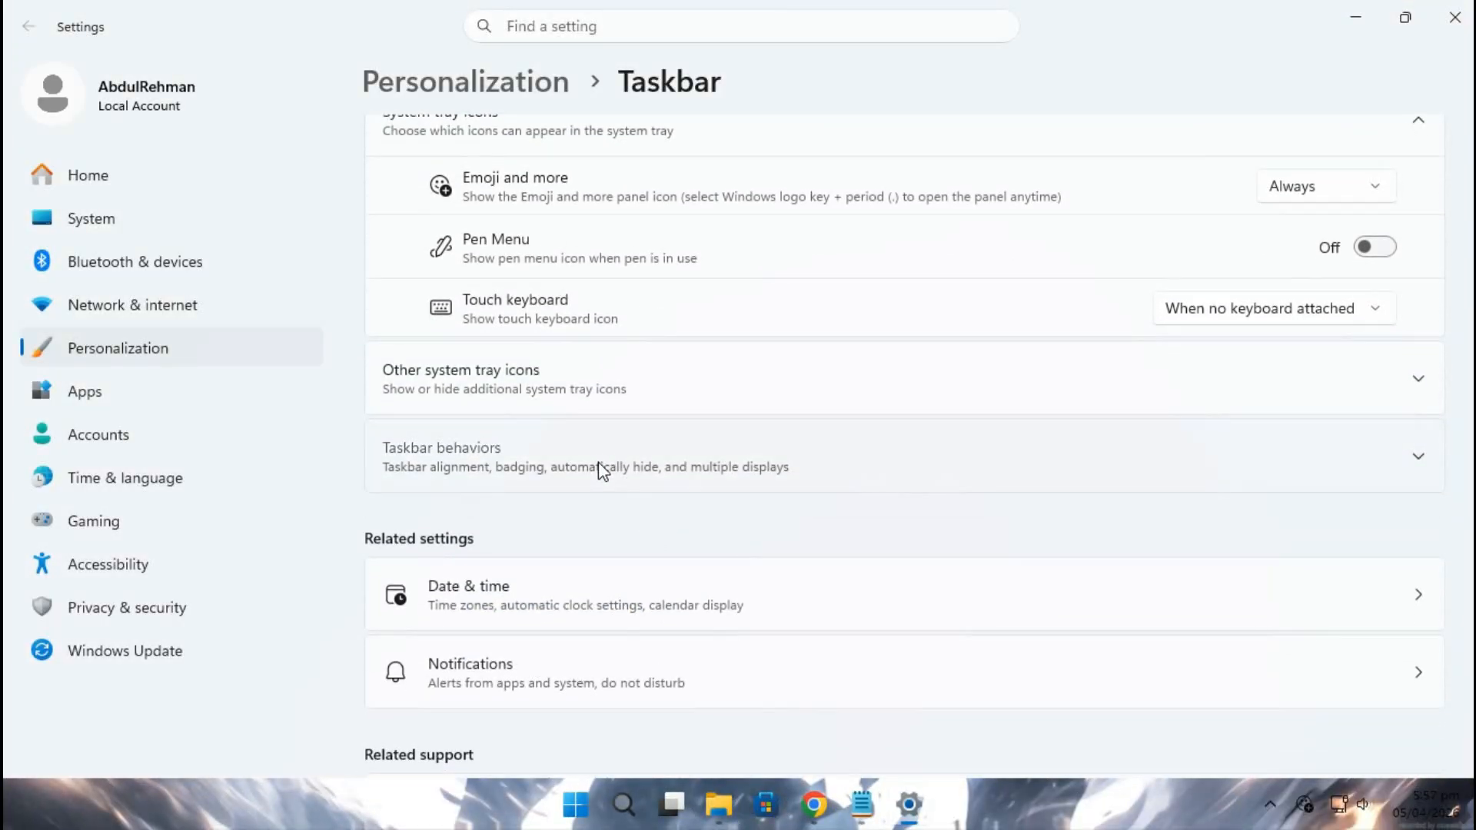
pyautogui.click(601, 467)
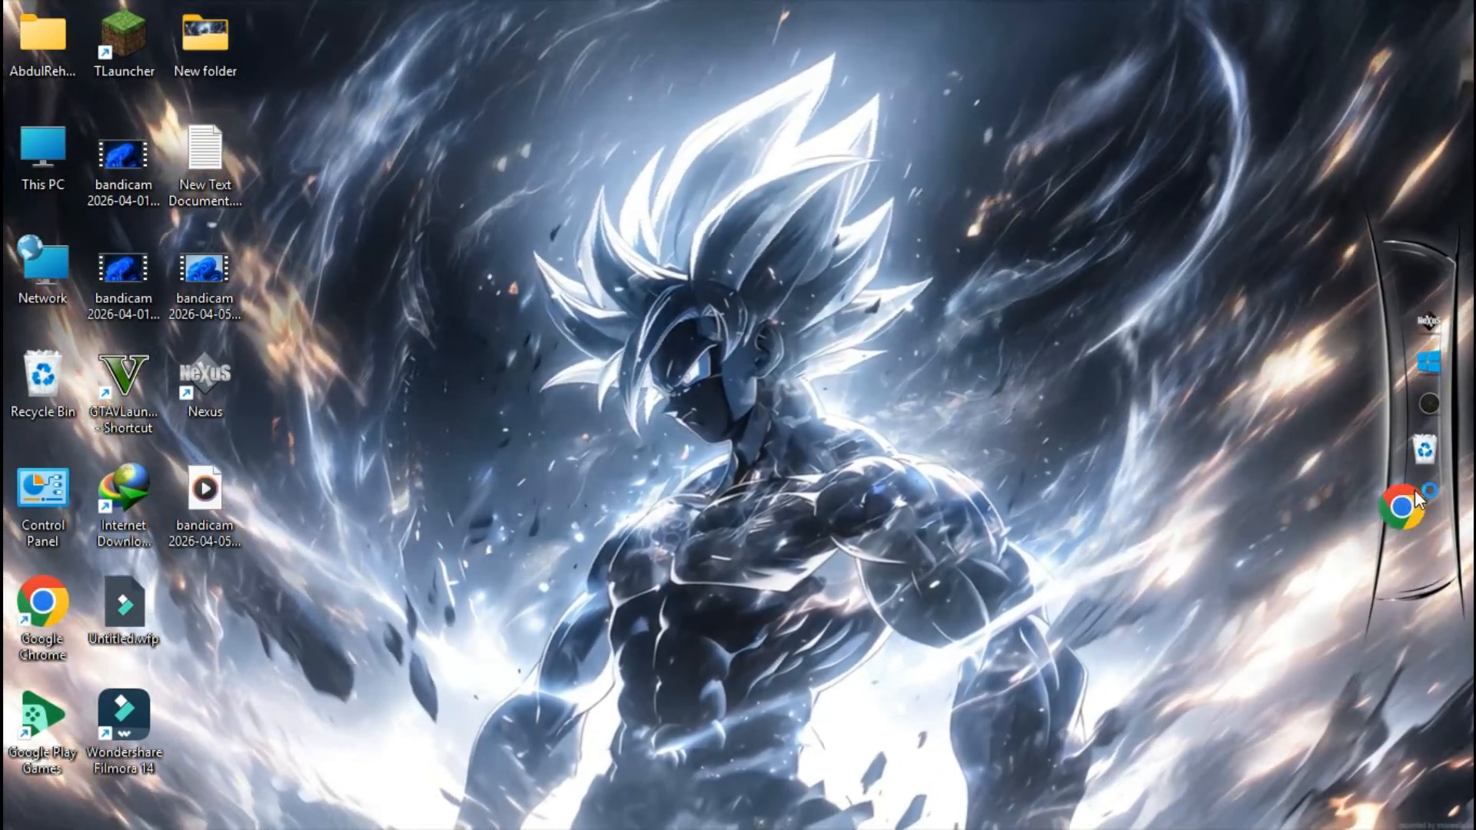
# Open Chrome and go to the Rainmeter website, rainmeter.net
pyautogui.click(1413, 500)
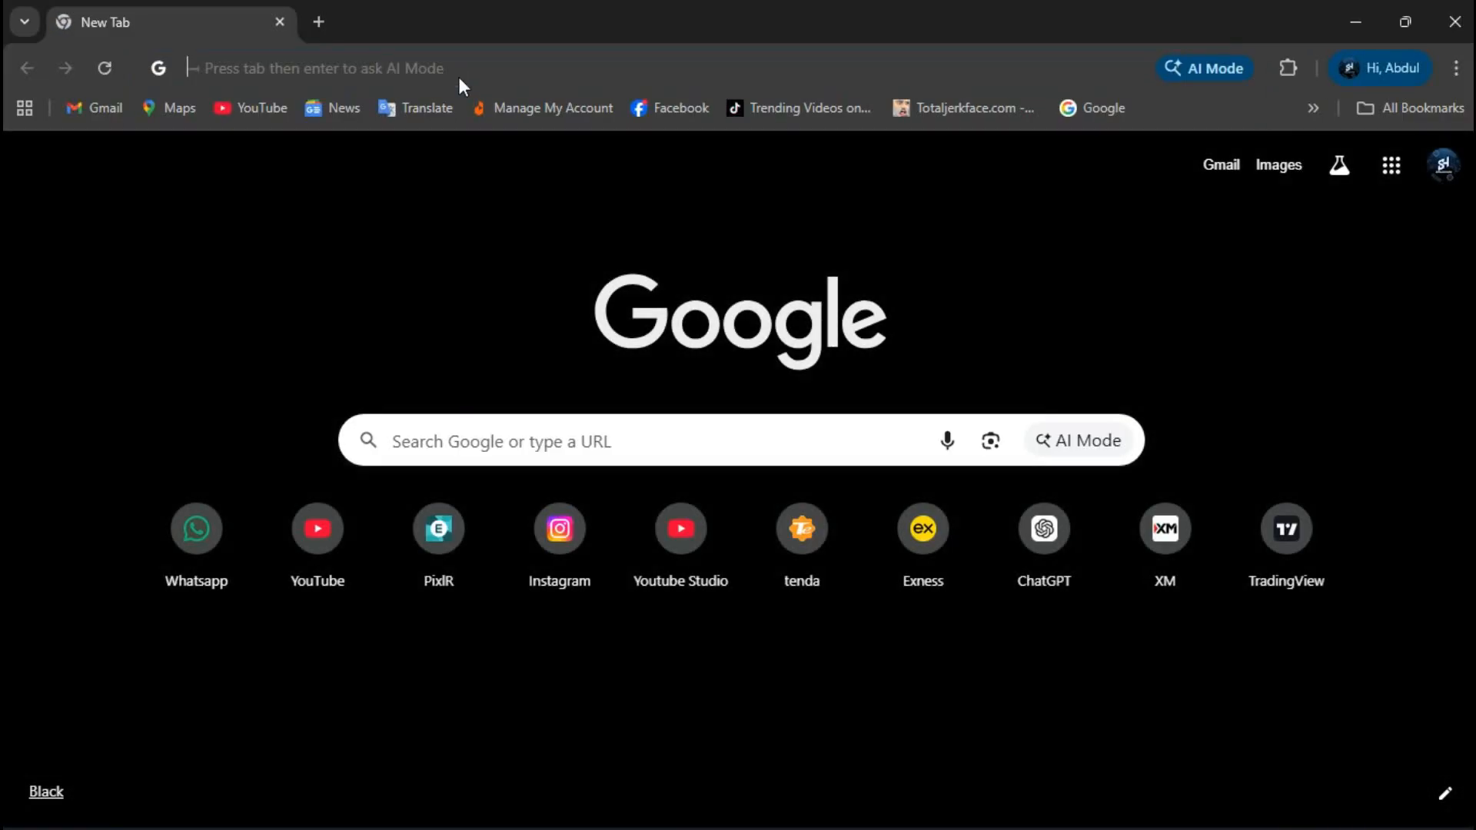
pyautogui.click(459, 77)
pyautogui.write('rainme')
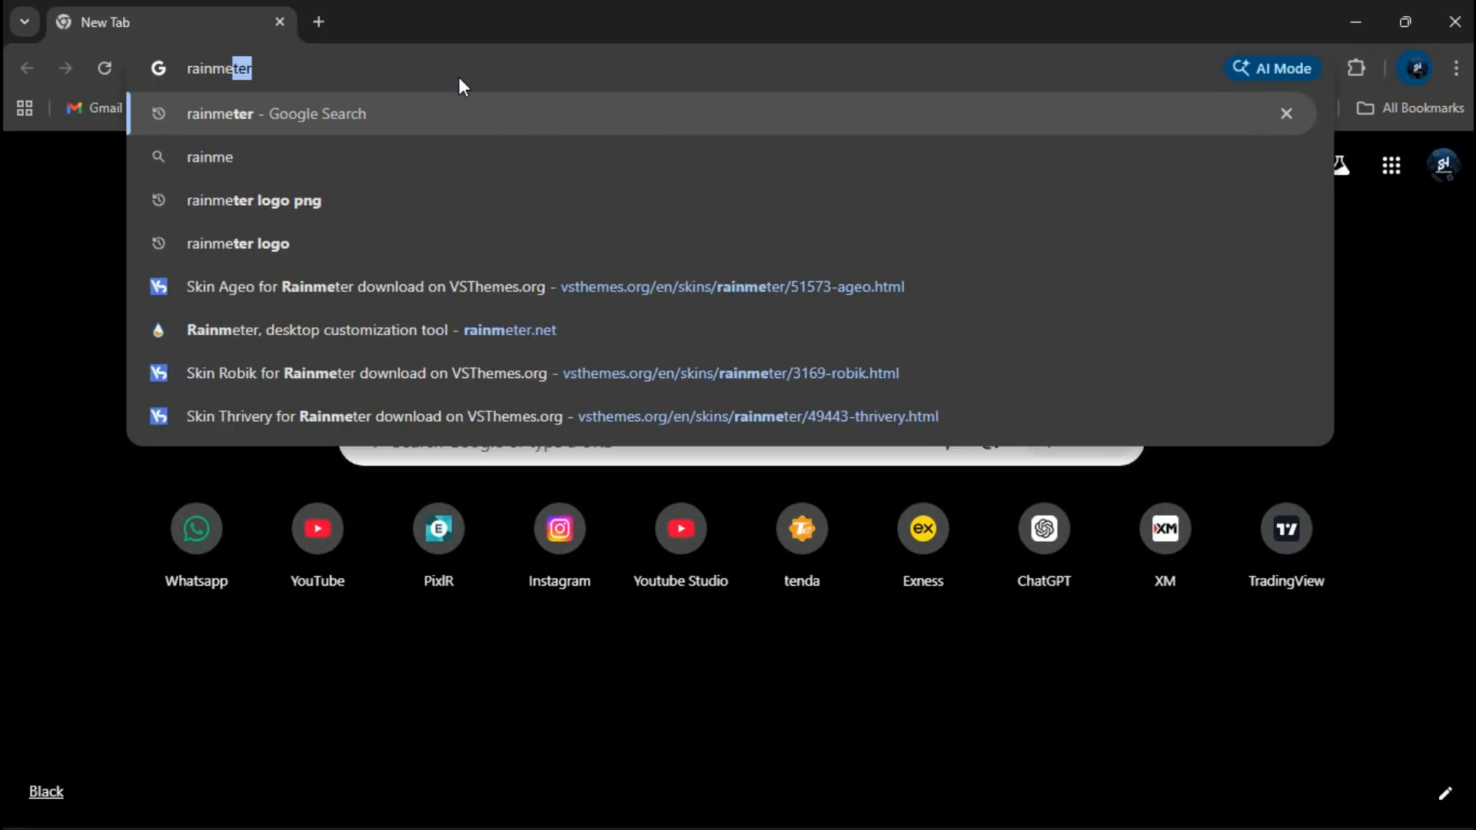
pyautogui.press('Return')
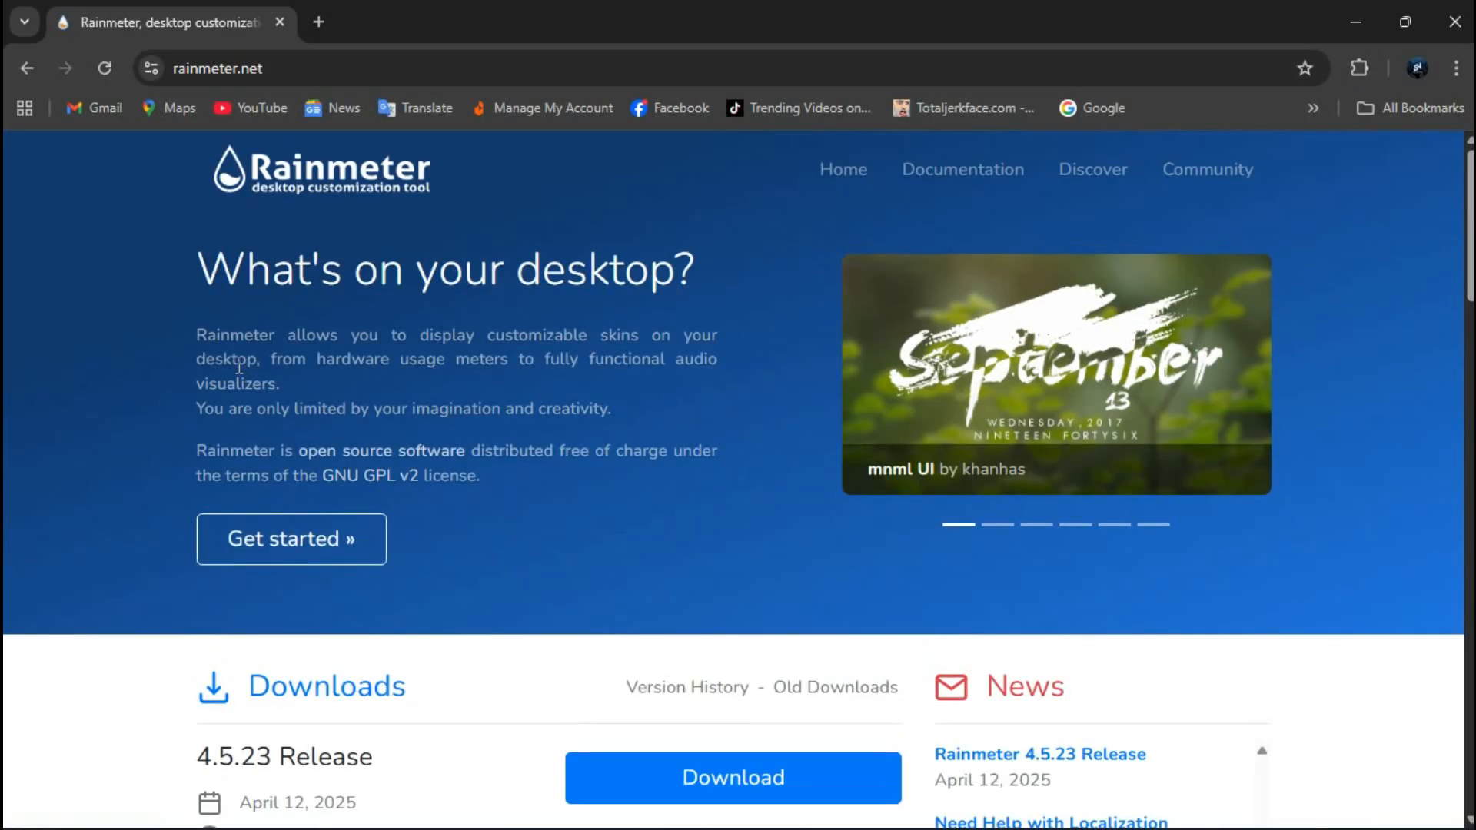
# Download the Rainmeter 4.5.23 installer from the site's Downloads section, saving it in the Programs category
pyautogui.scroll(-3, 686, 496)
pyautogui.click(664, 552)
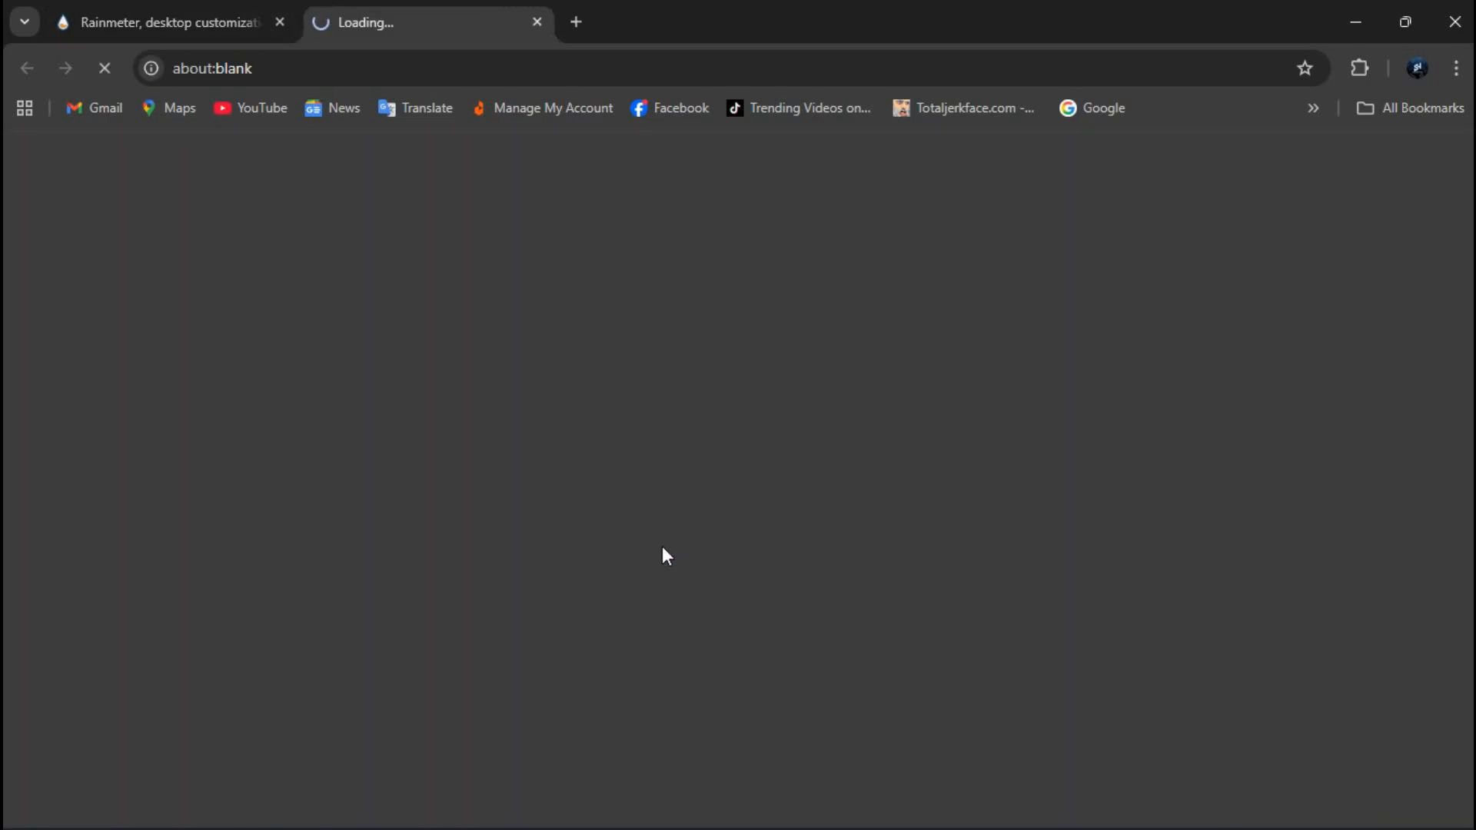
pyautogui.click(675, 504)
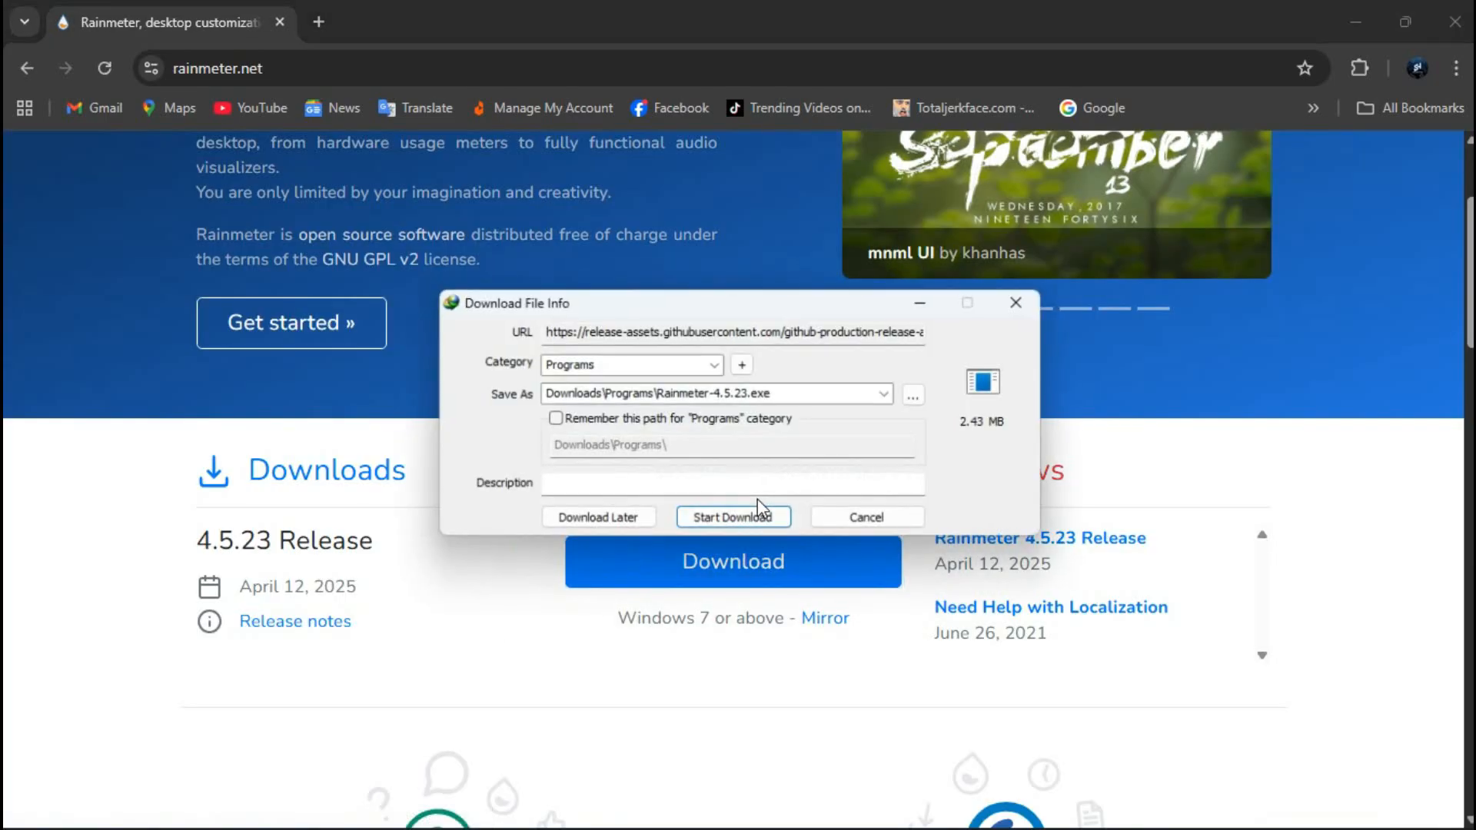
pyautogui.click(741, 519)
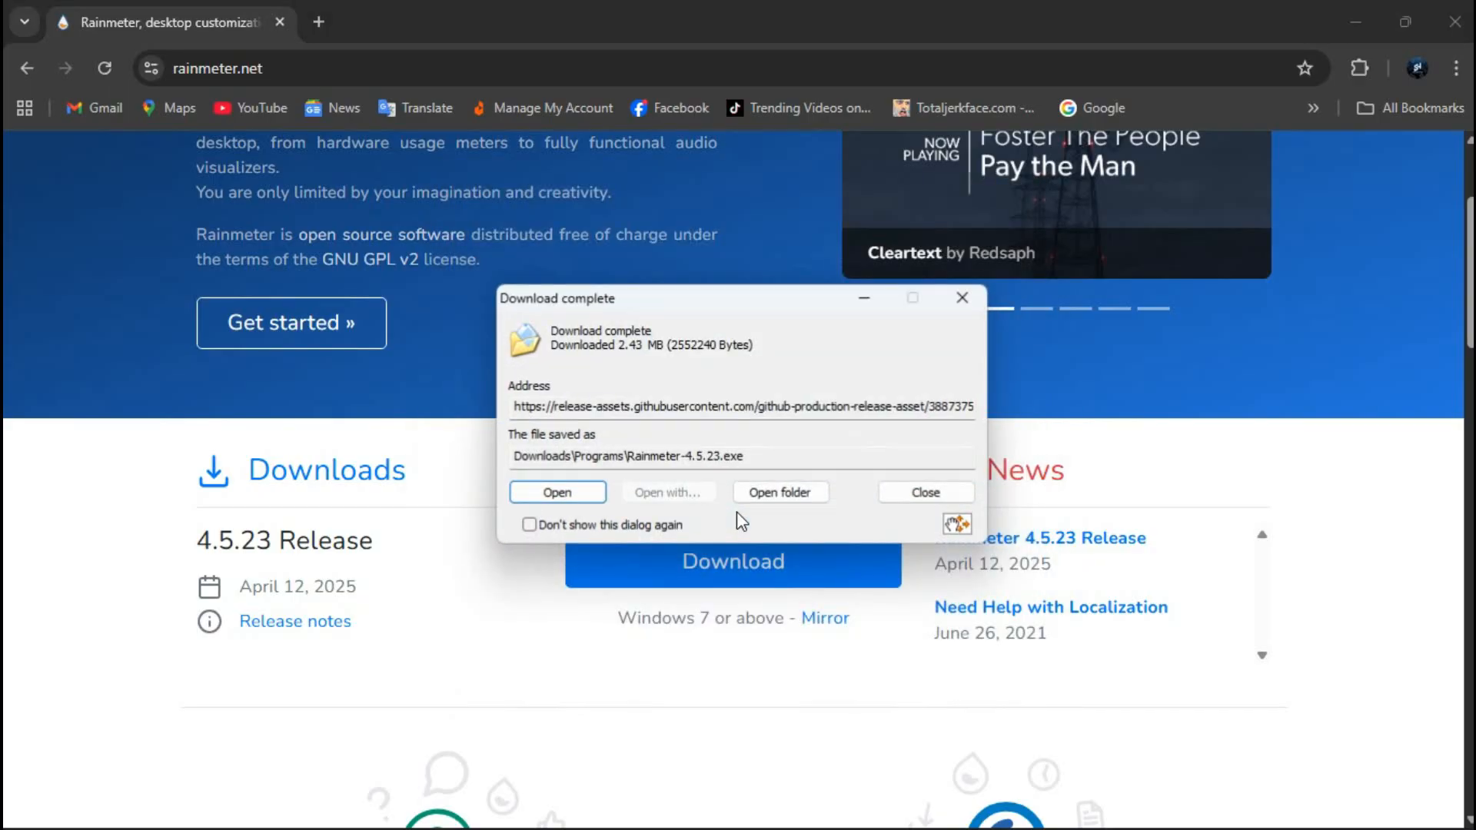
# Install Rainmeter with English as the installer language and finish setup with Run Rainmeter enabled
pyautogui.click(596, 493)
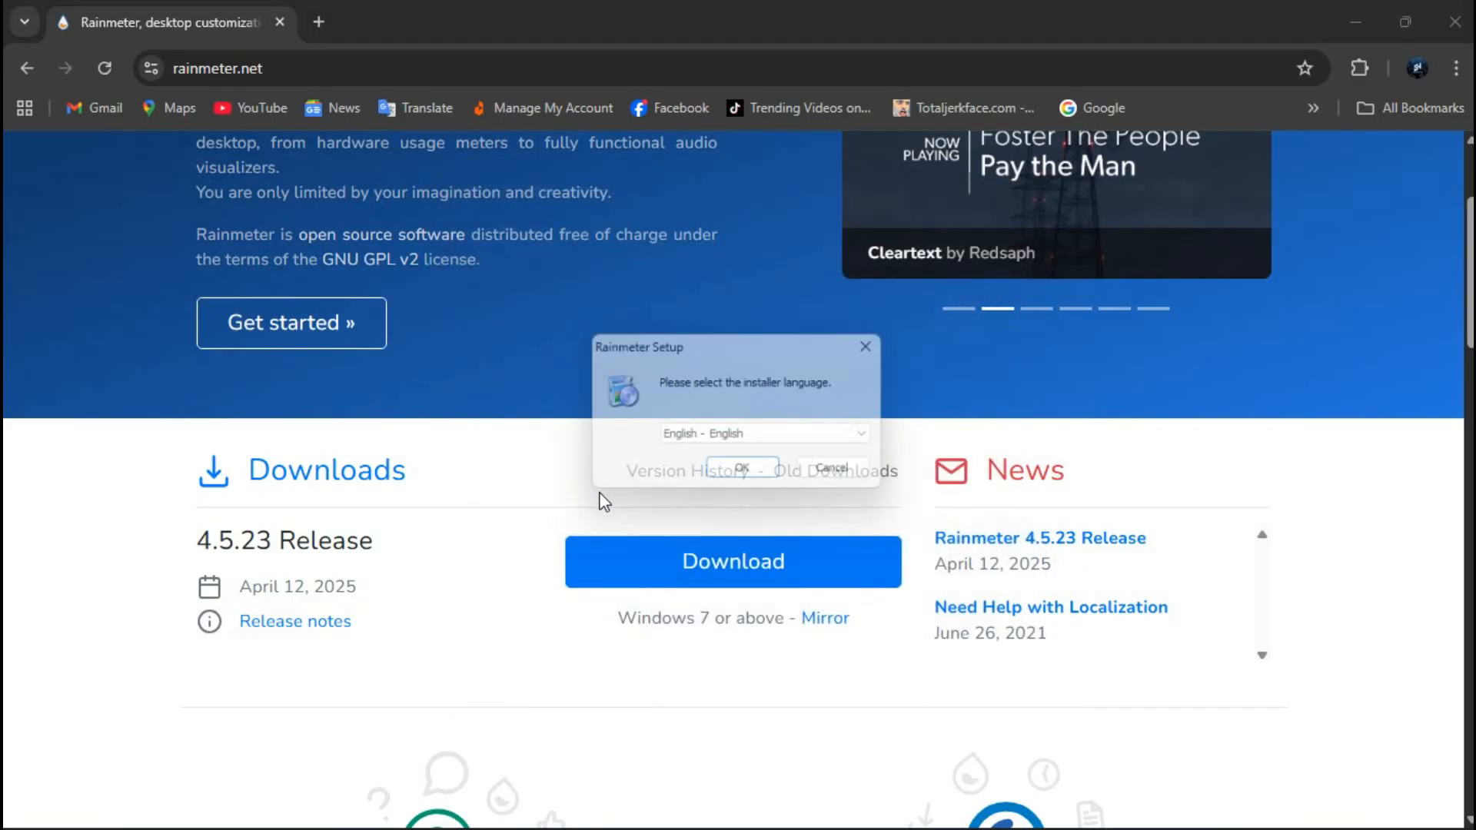
pyautogui.click(741, 474)
pyautogui.click(868, 599)
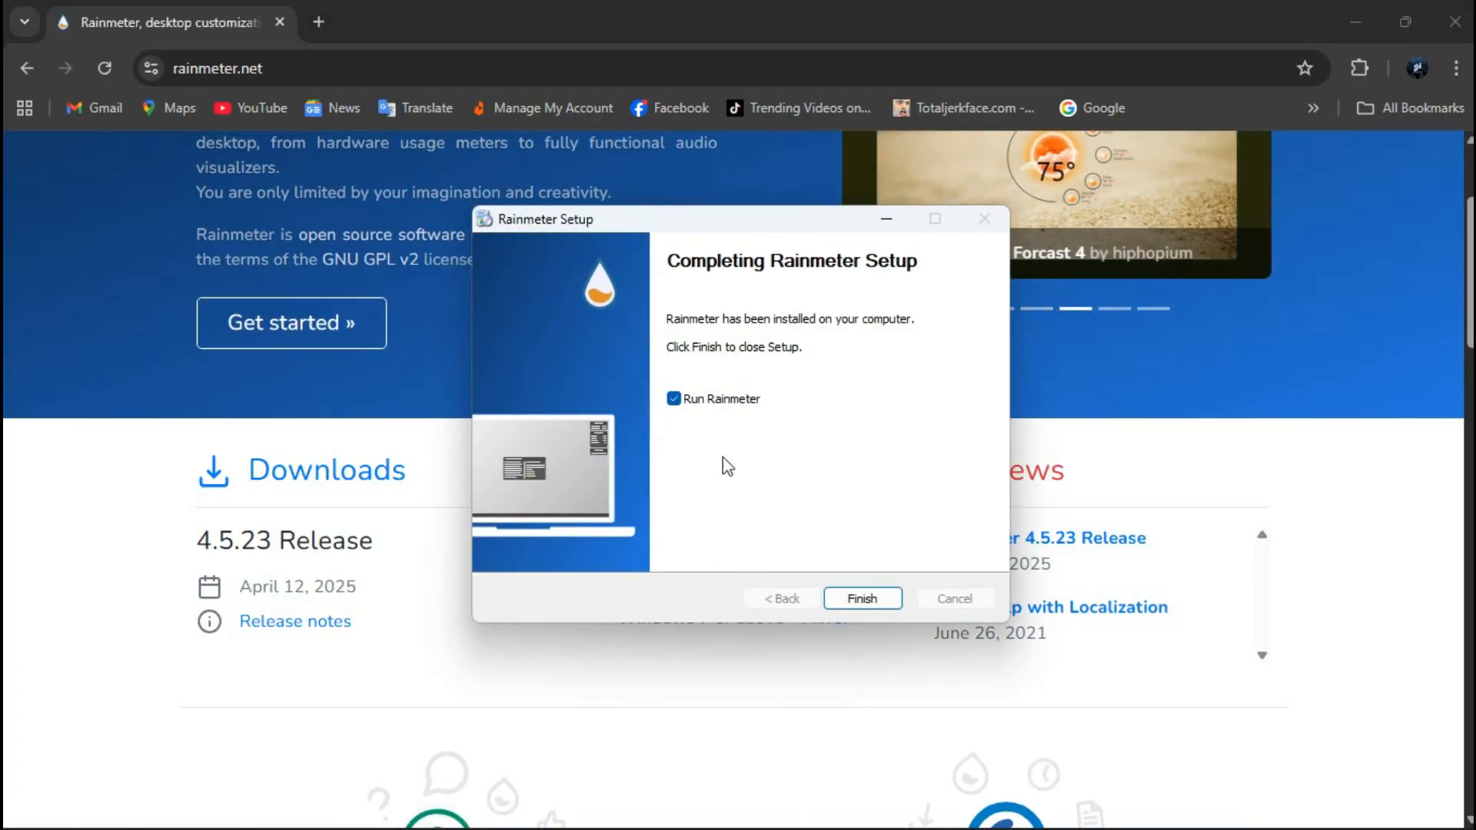
pyautogui.click(861, 598)
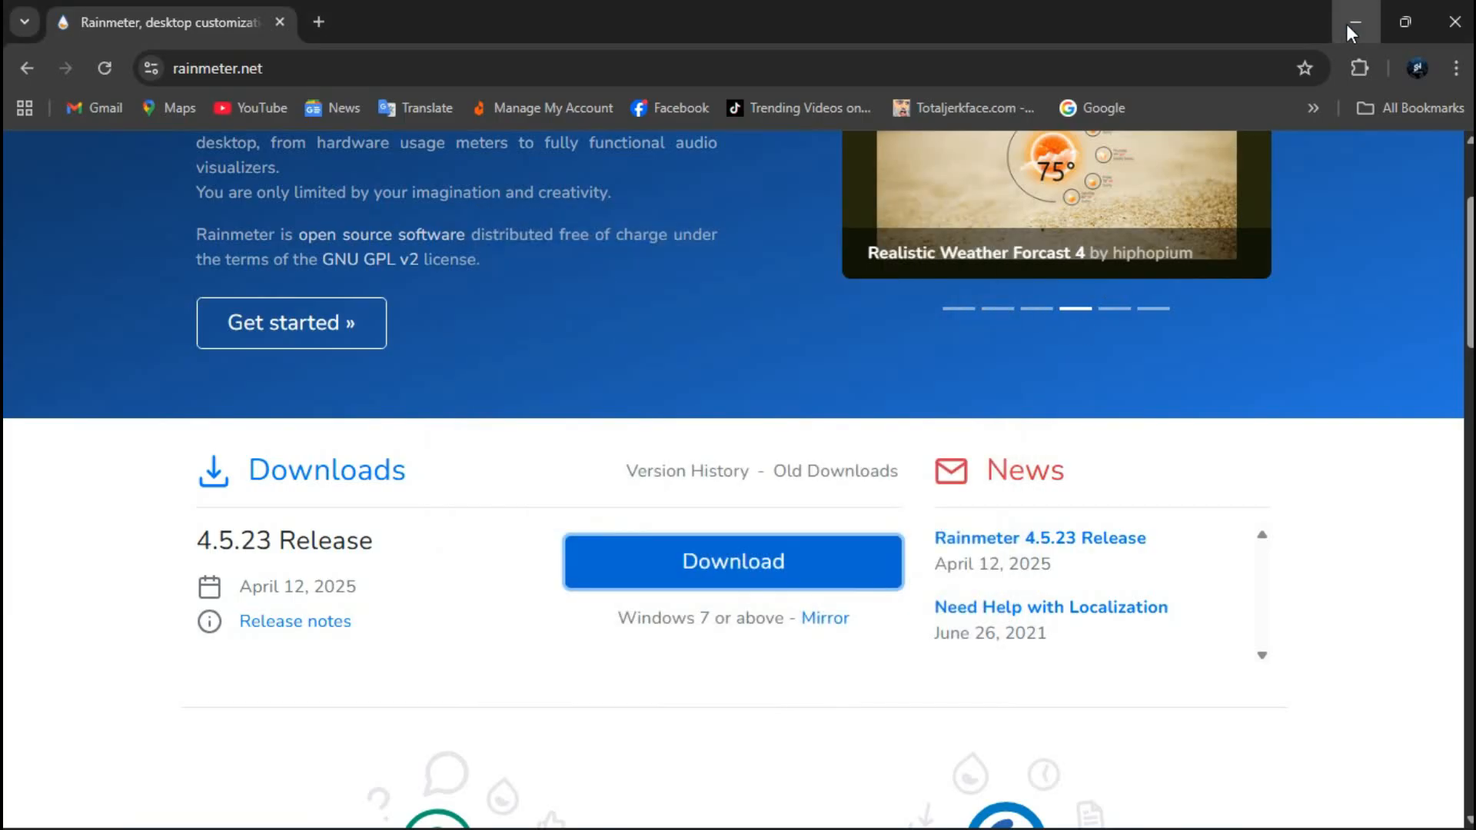
# Minimize the browser and copy the Robik skin's link from New Text Document.txt
pyautogui.click(1347, 23)
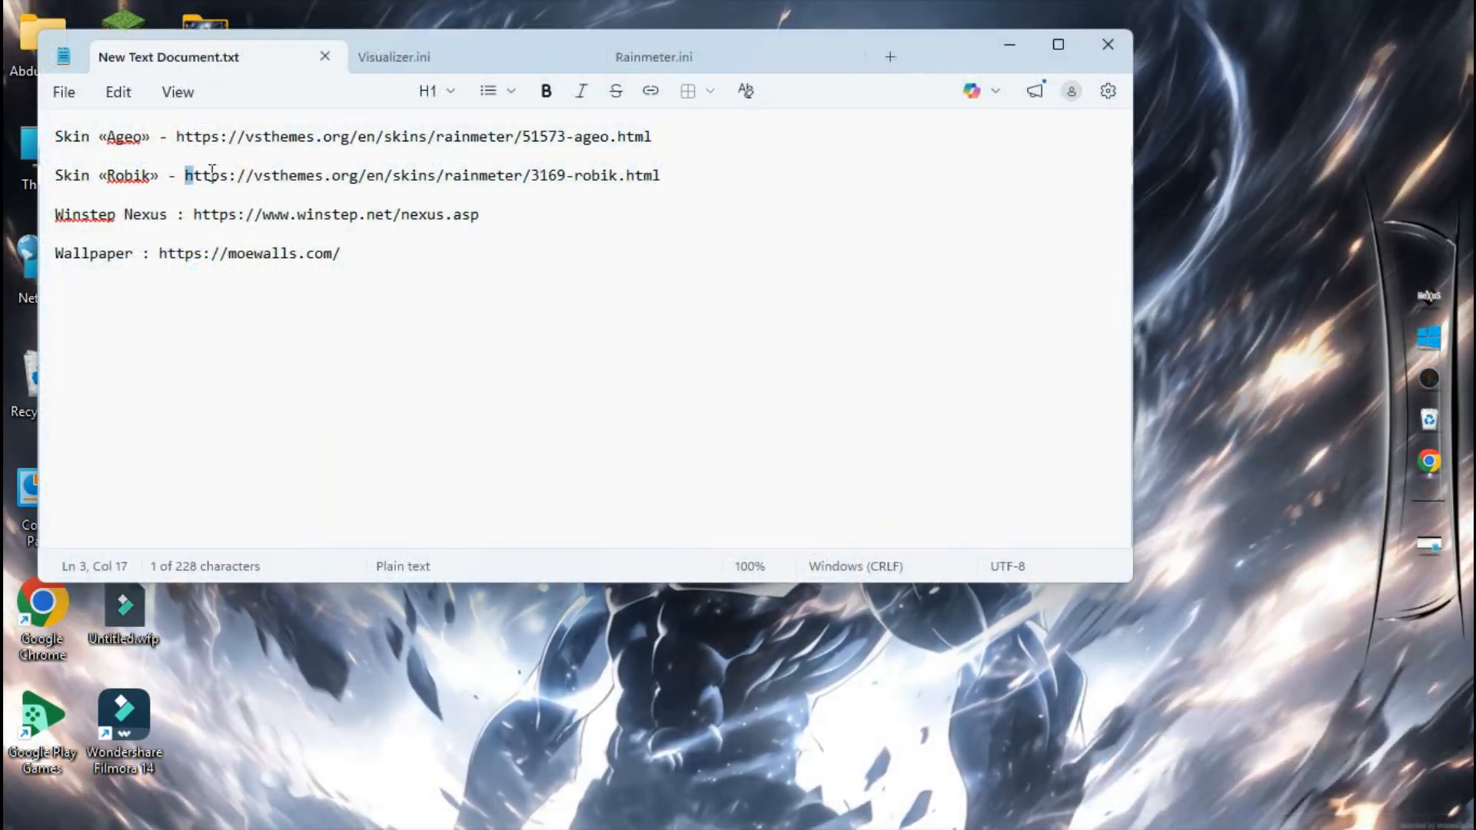
pyautogui.moveTo(212, 172); pyautogui.dragTo(657, 183)
pyautogui.rightClick(657, 182)
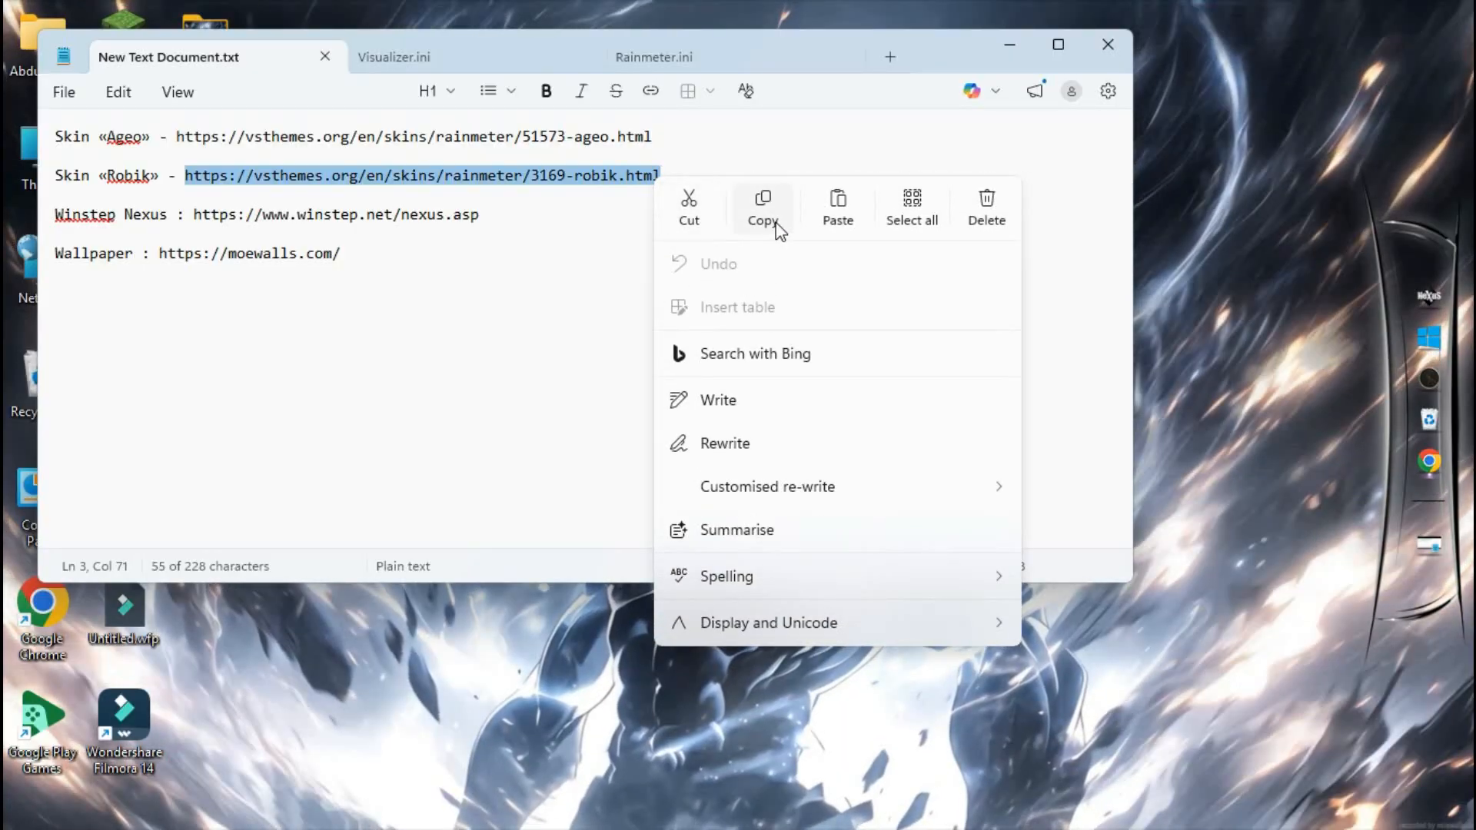
pyautogui.click(766, 206)
pyautogui.click(1009, 45)
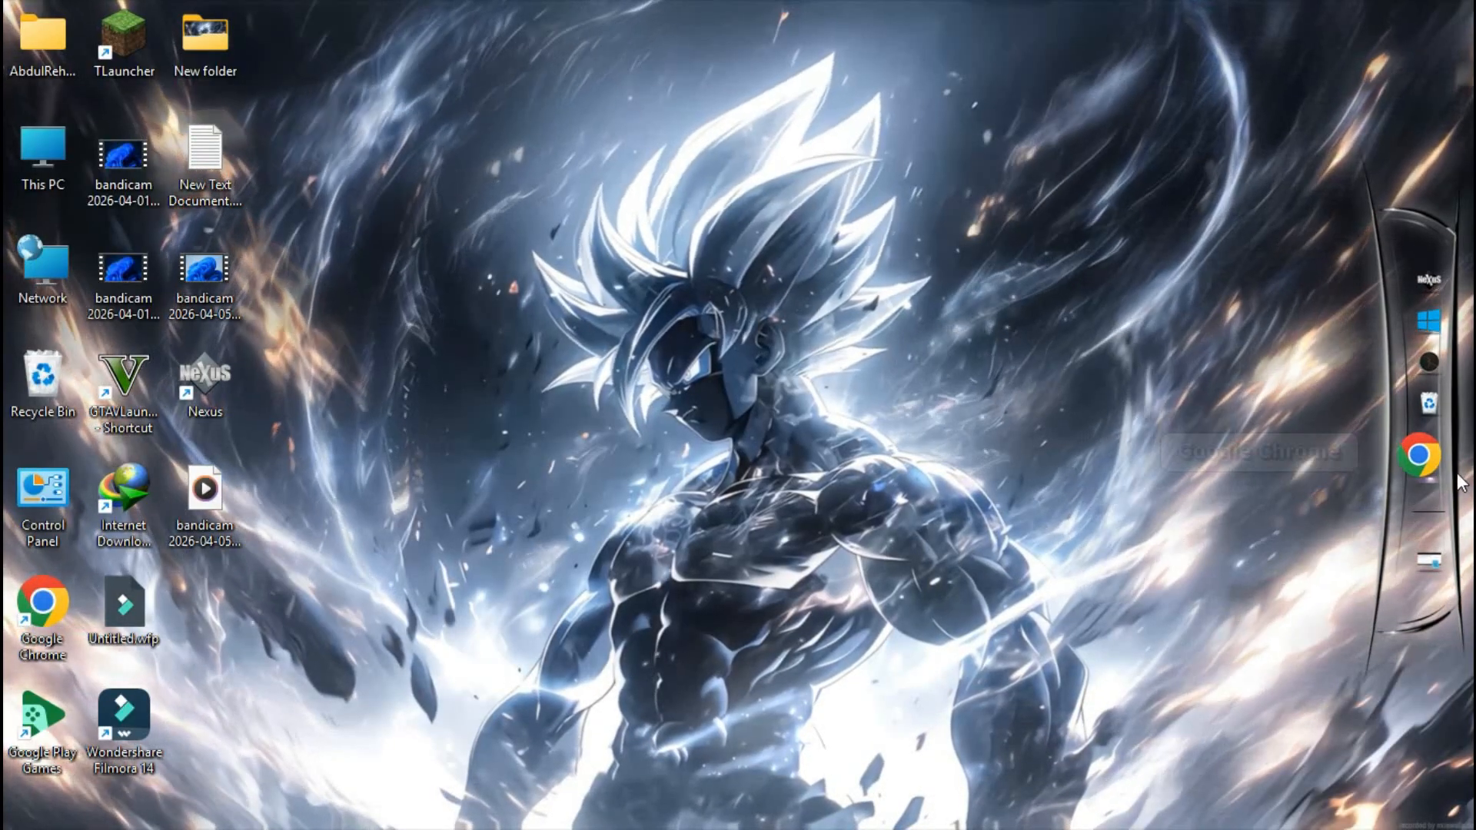
# Return to Chrome and open the copied Robik skin page in a new tab
pyautogui.click(1428, 461)
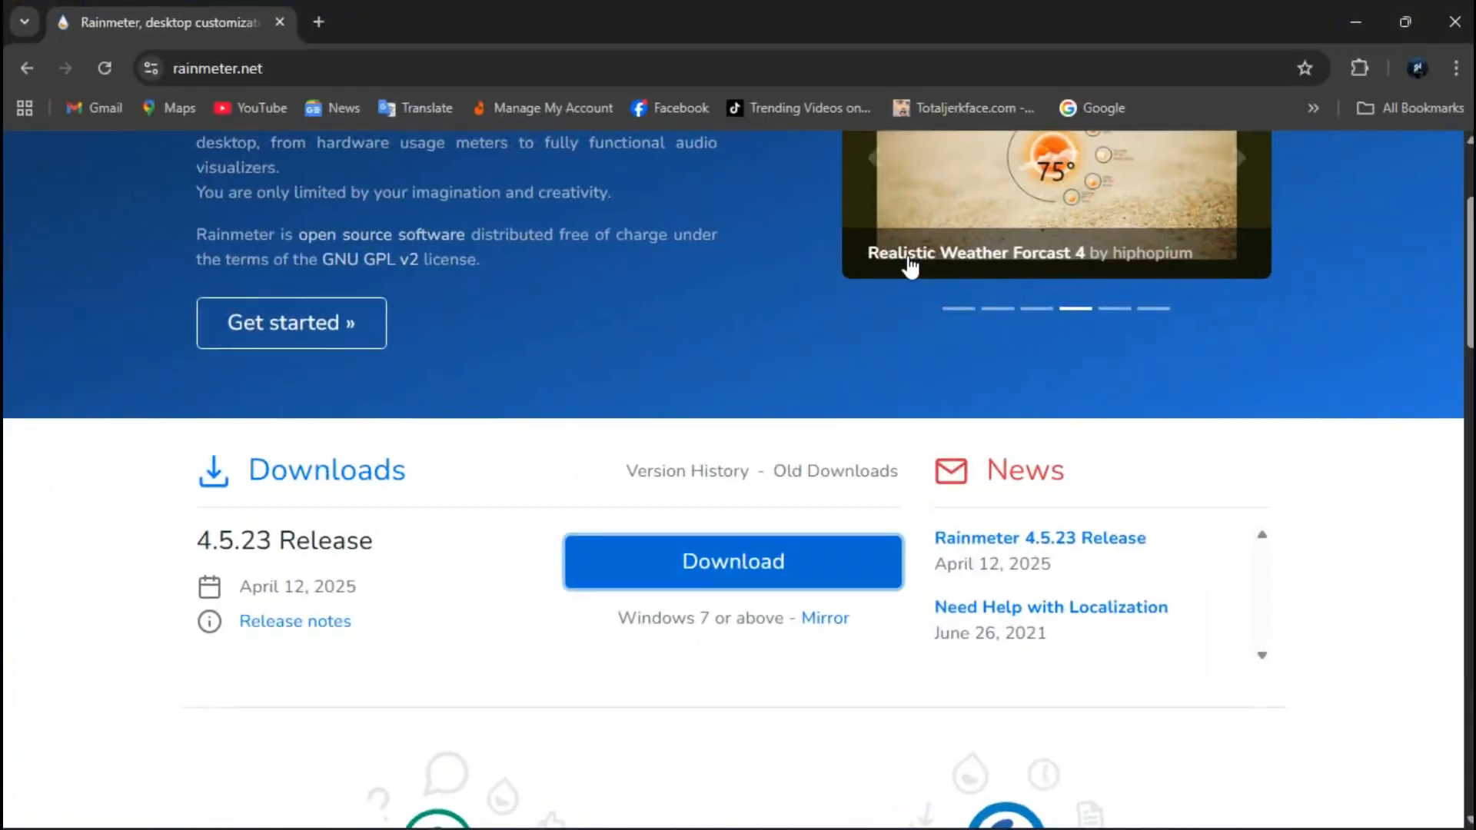
pyautogui.click(317, 22)
pyautogui.rightClick(319, 67)
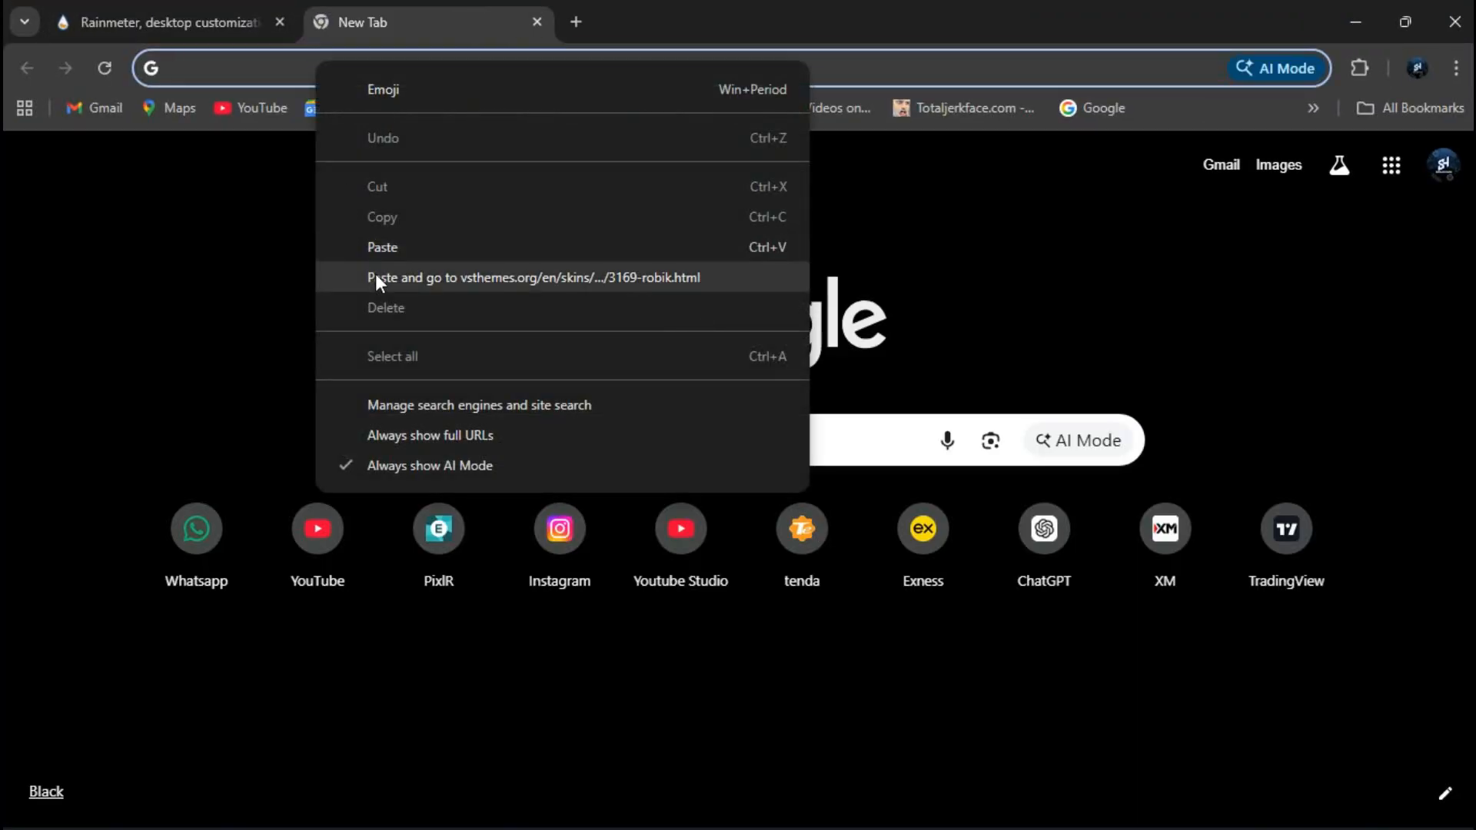
pyautogui.click(376, 278)
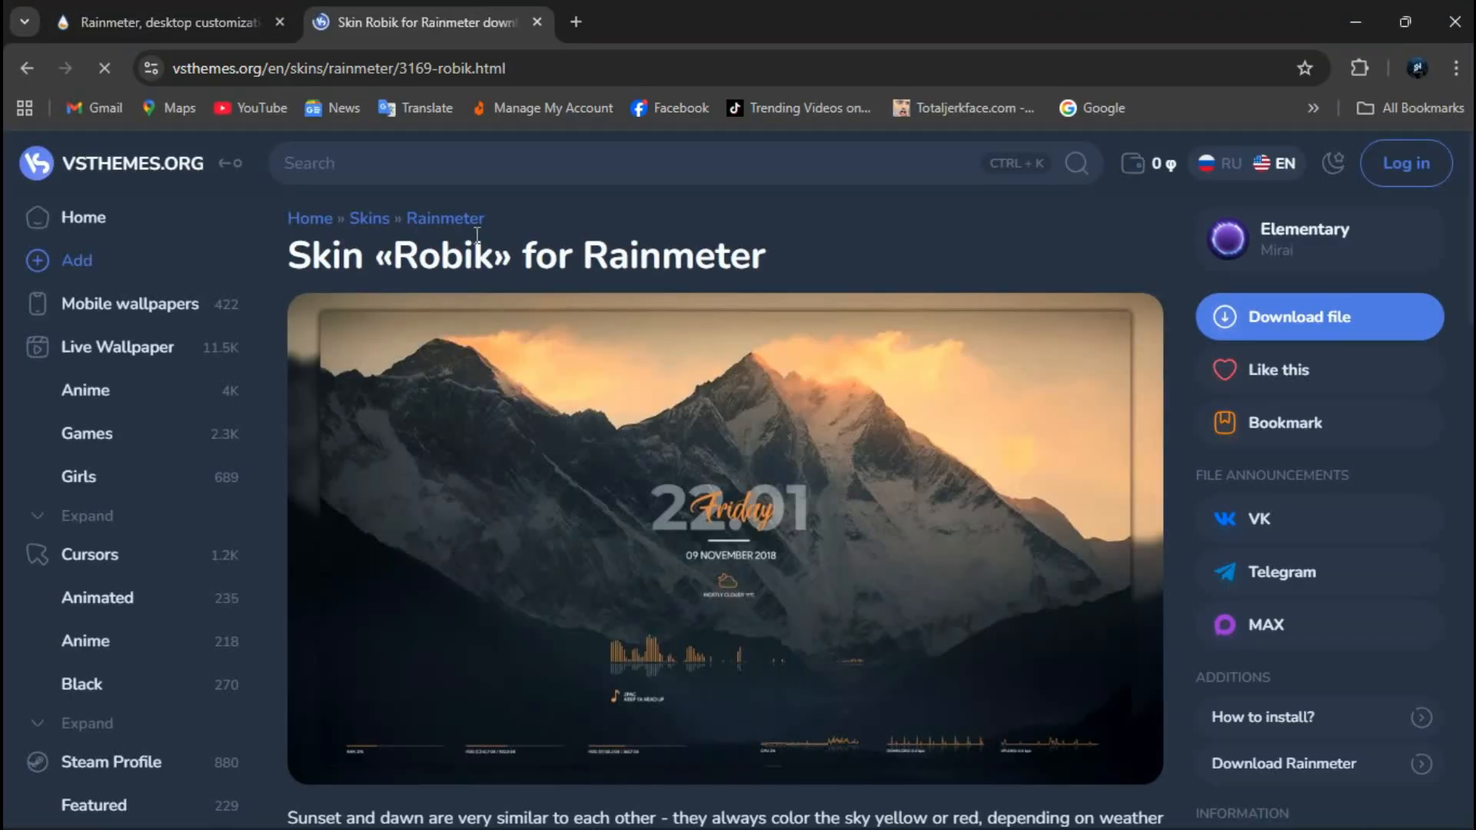
# Request the Robik skin archive from the page's file list, cancel the download and minimize the browser
pyautogui.scroll(-12, 473, 245)
pyautogui.scroll(-3, 587, 504)
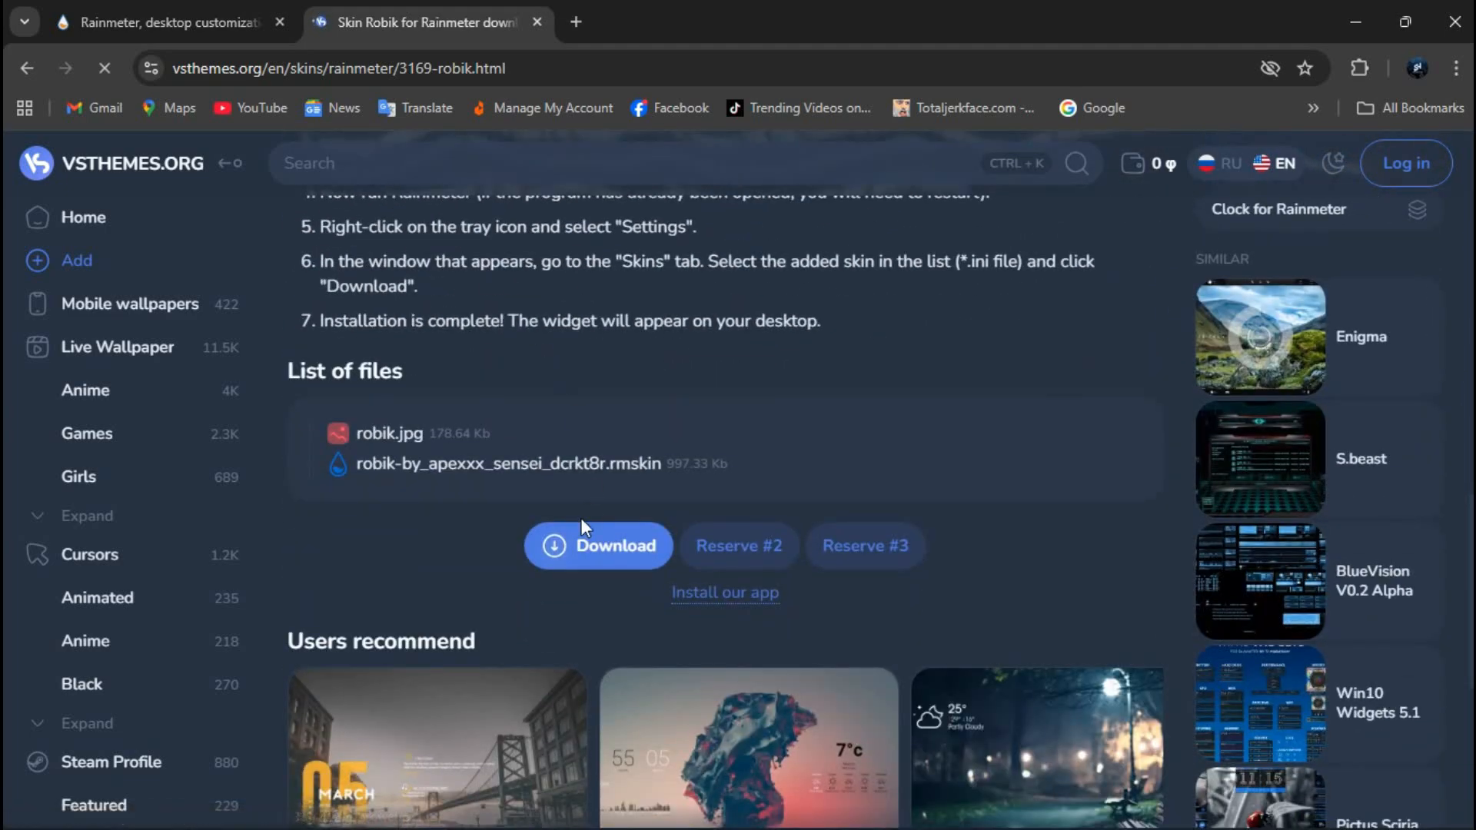
pyautogui.click(581, 558)
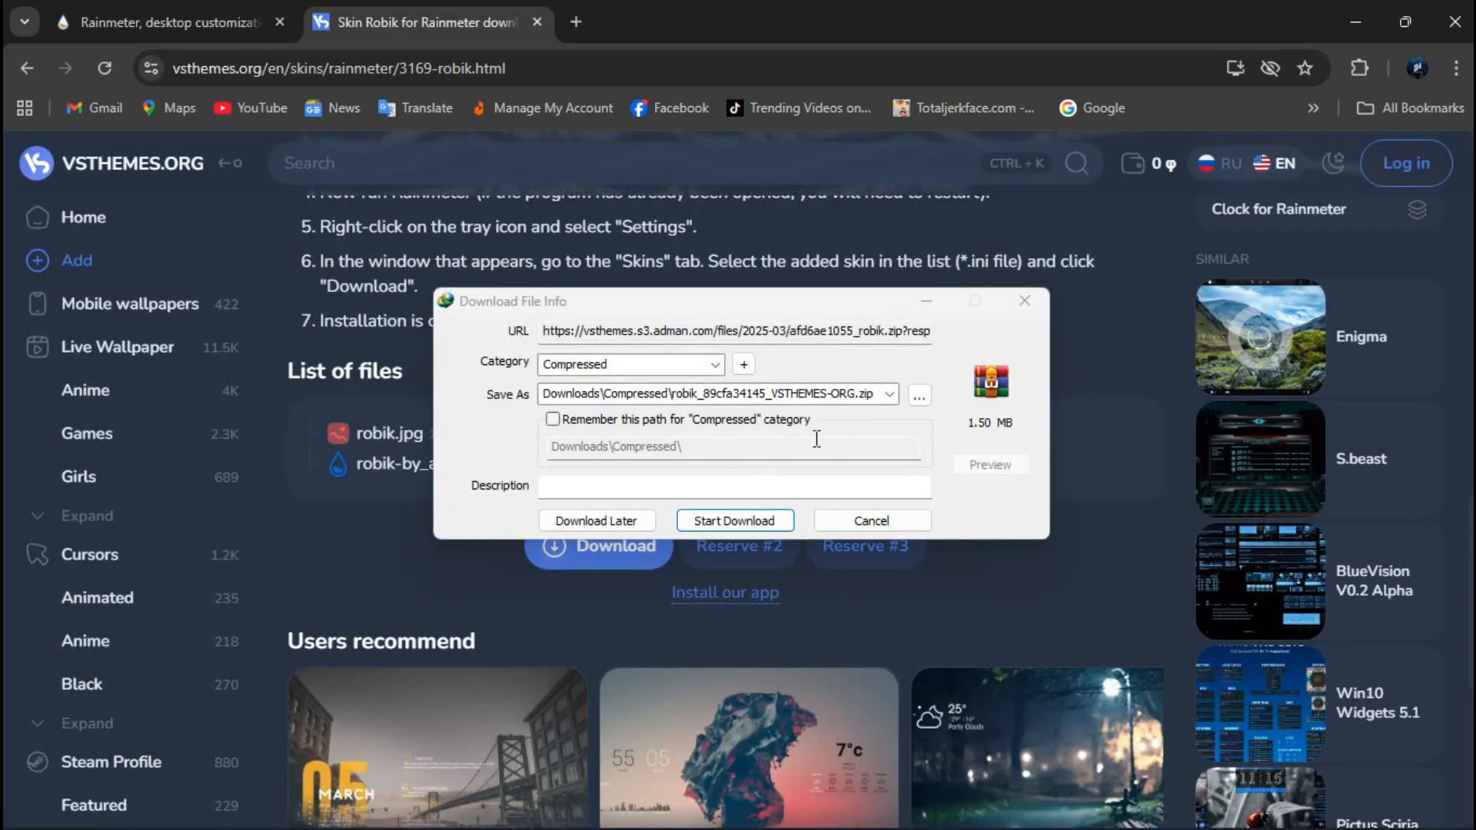
pyautogui.click(928, 525)
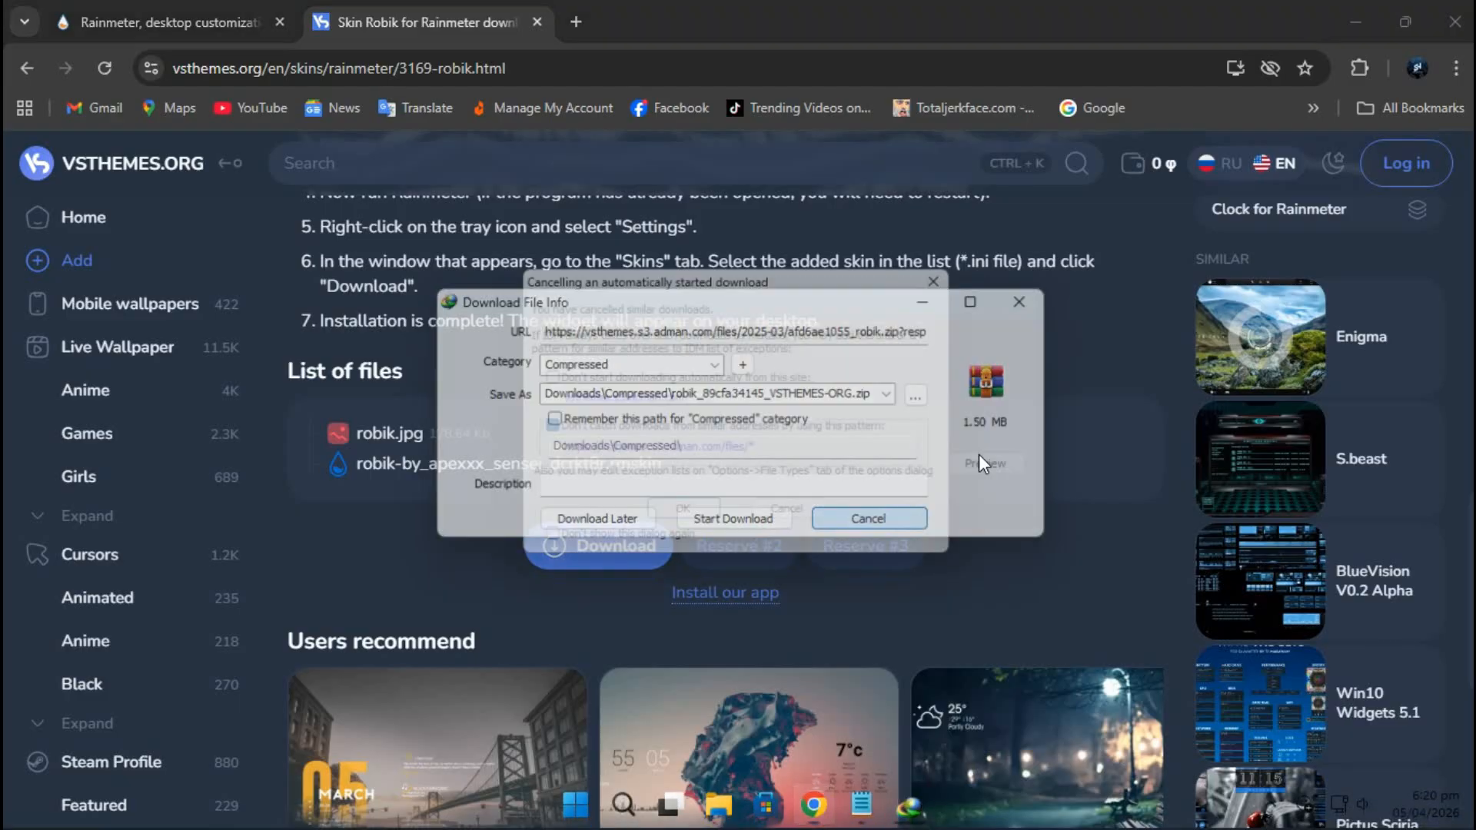
pyautogui.click(1359, 8)
pyautogui.click(793, 528)
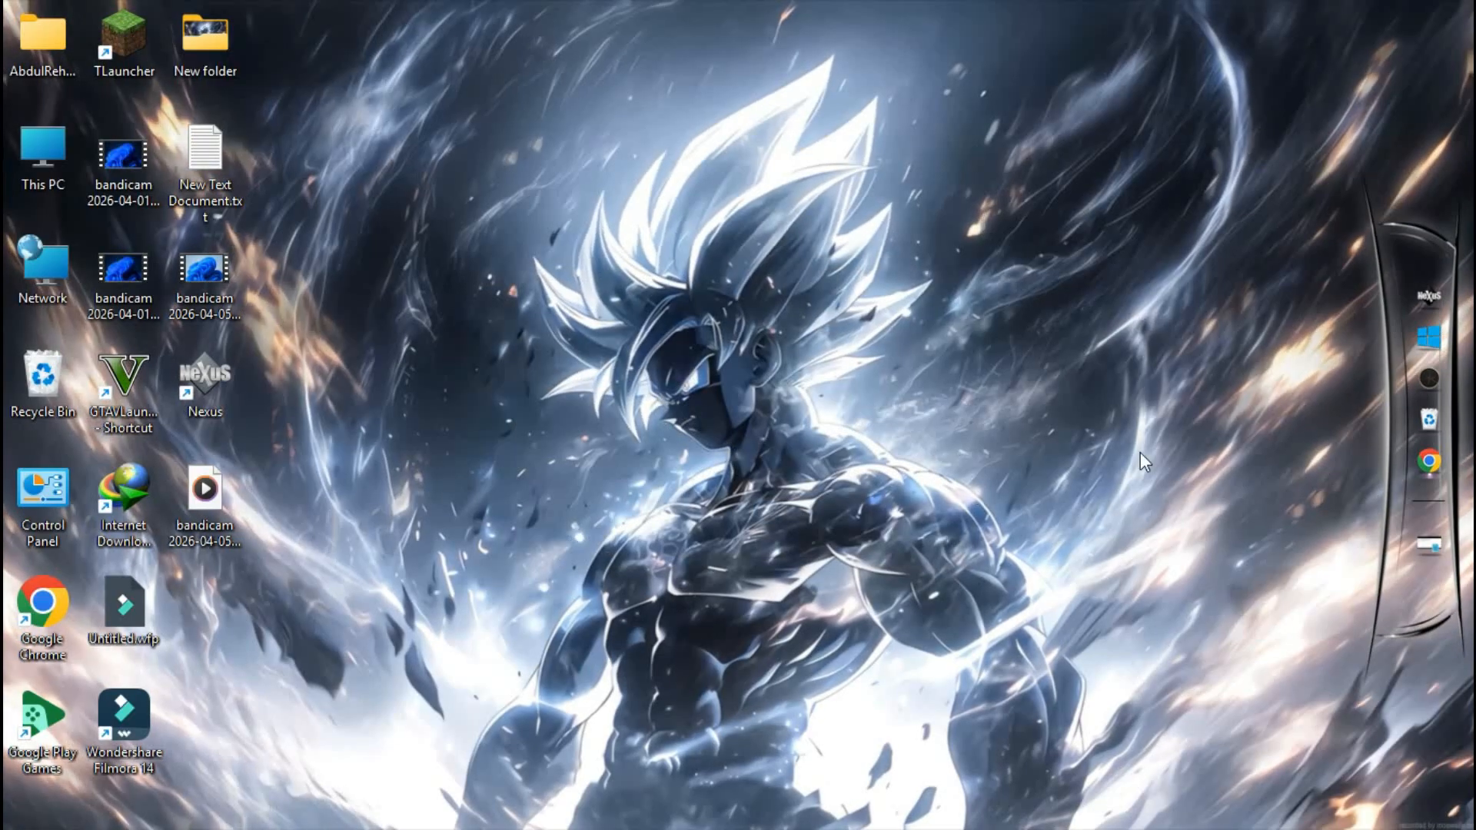
# Copy the Ageo skin's link from the text document and minimize the document
pyautogui.click(1436, 546)
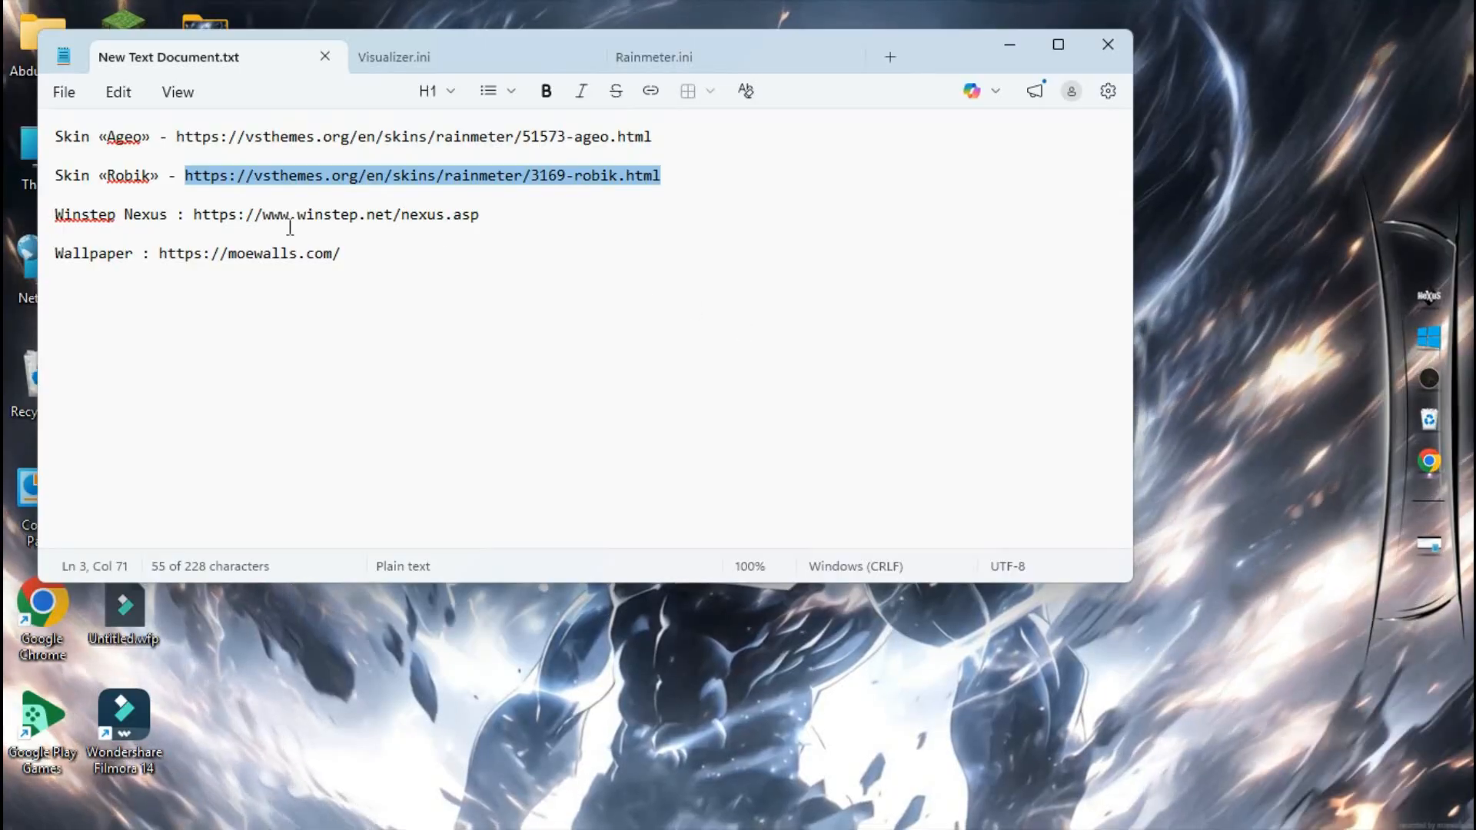
pyautogui.moveTo(176, 136); pyautogui.dragTo(649, 146)
pyautogui.rightClick(647, 142)
pyautogui.click(758, 182)
pyautogui.click(1009, 45)
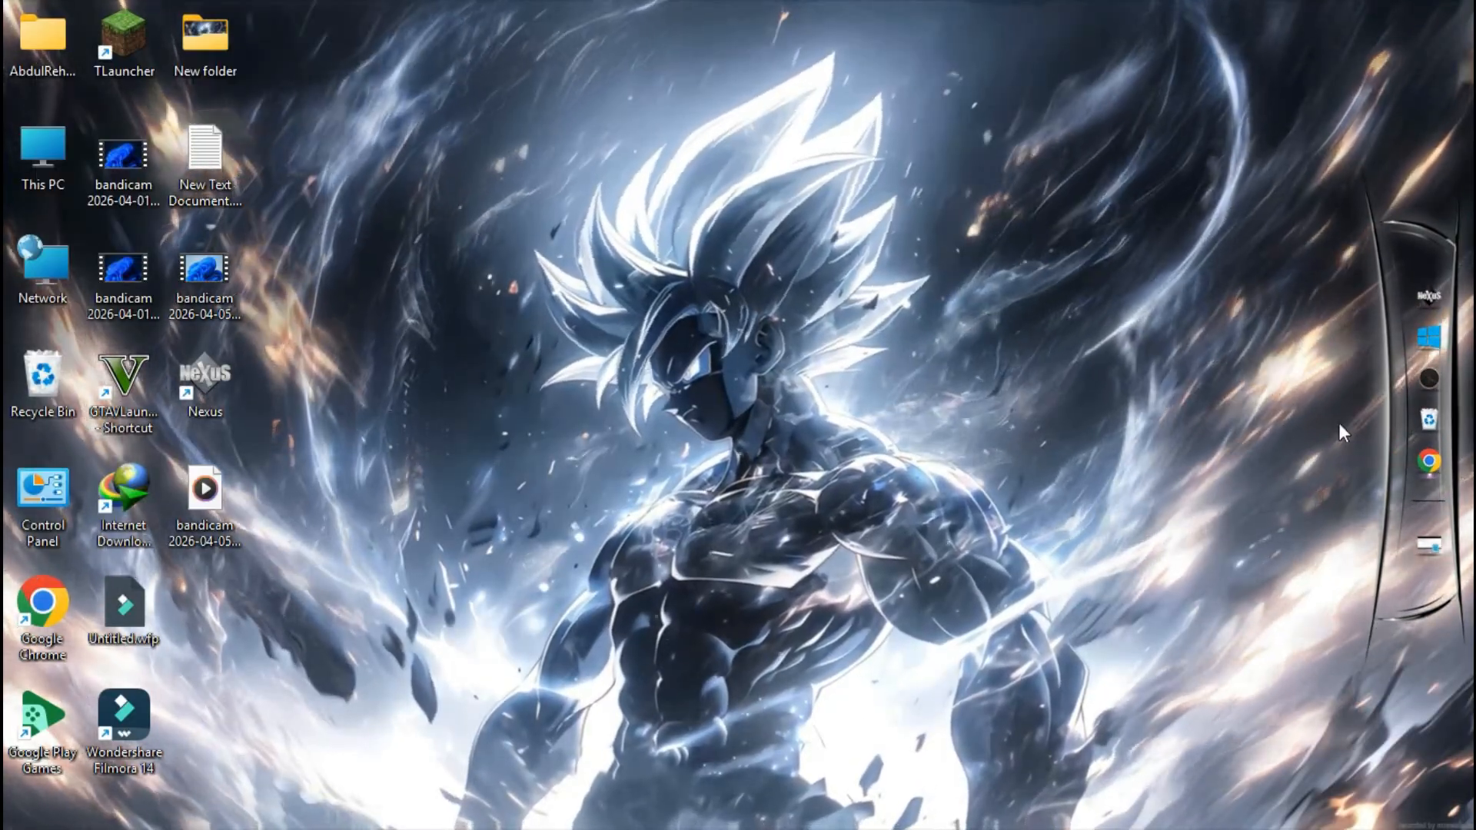
# Switch to Chrome and load the copied Ageo skin page in the current tab
pyautogui.click(1417, 458)
pyautogui.rightClick(496, 63)
pyautogui.click(578, 322)
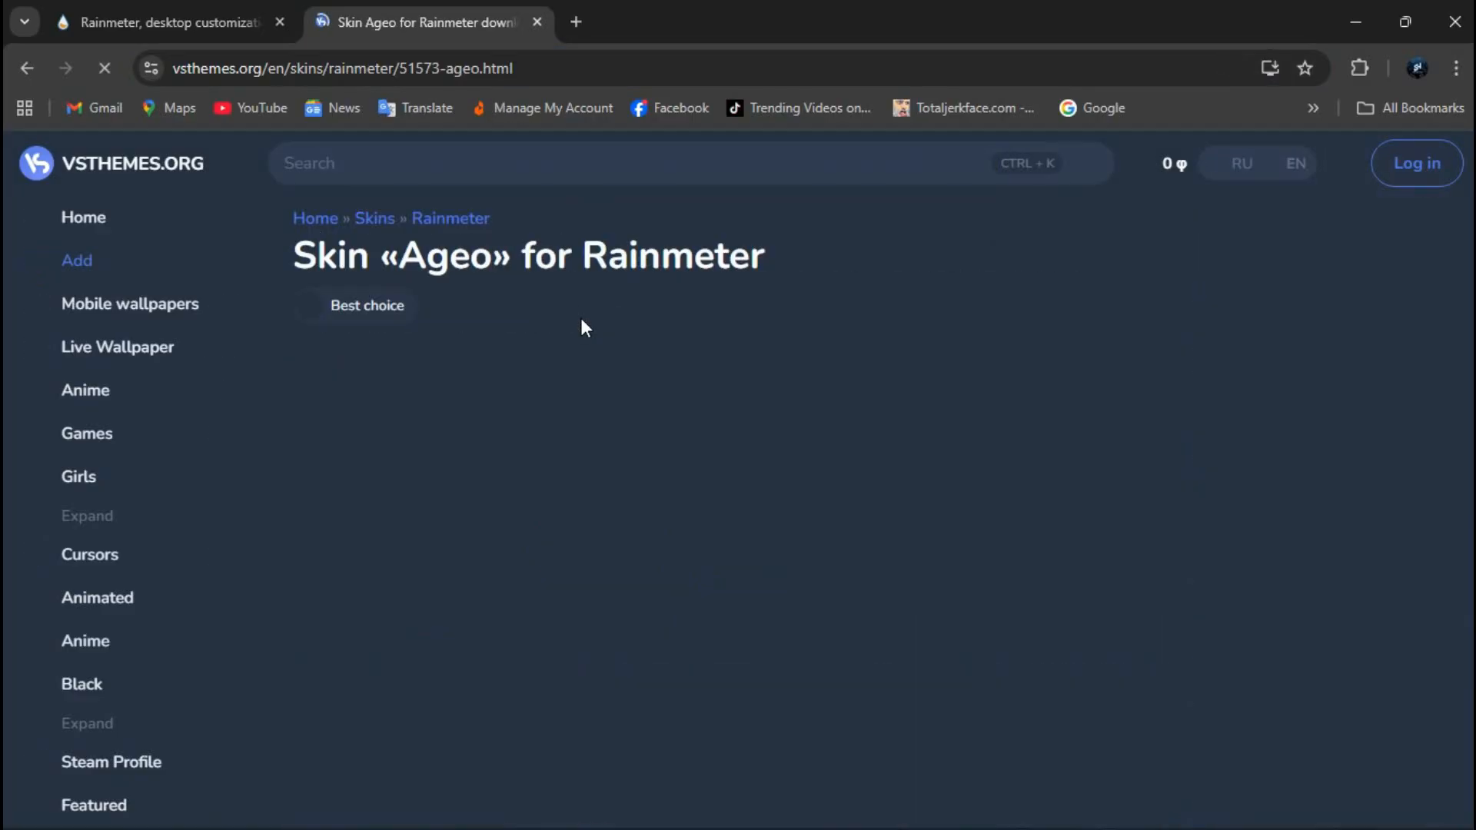
# Request the Ageo skin archive from the page's file list and cancel the download without adding a site exception
pyautogui.scroll(-3, 718, 394)
pyautogui.scroll(-10, 717, 394)
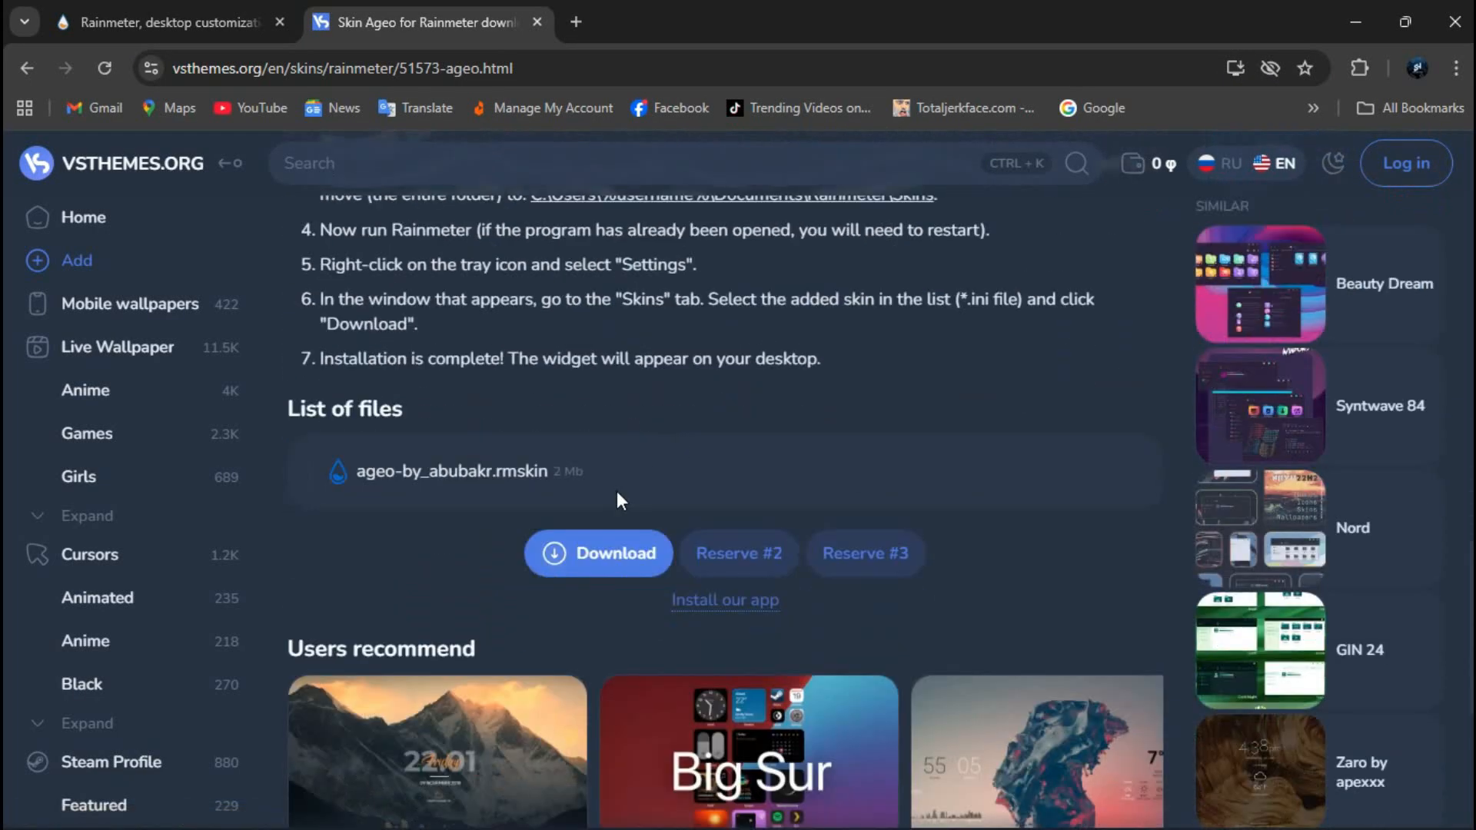
pyautogui.click(588, 561)
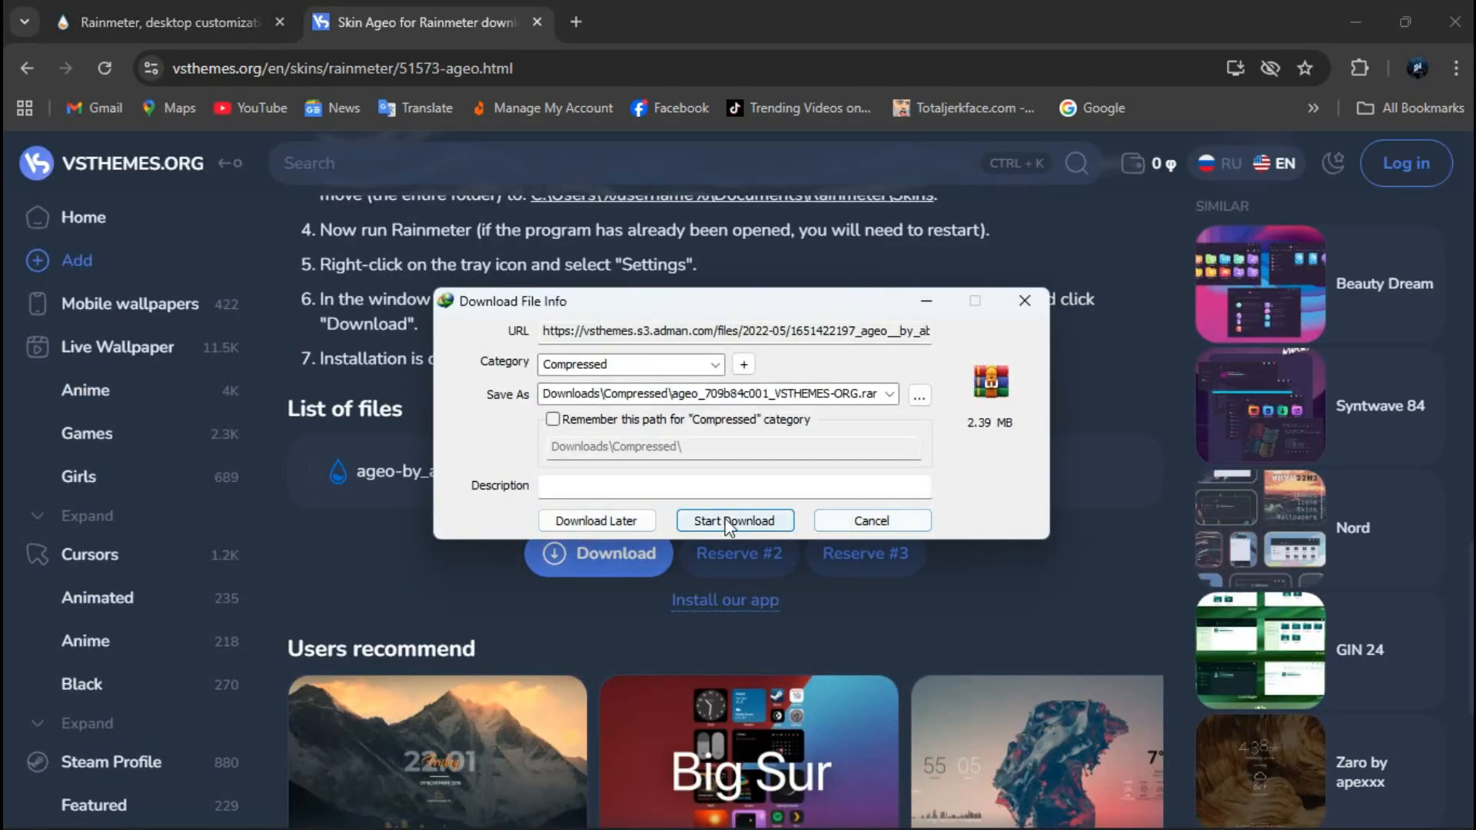
pyautogui.click(855, 522)
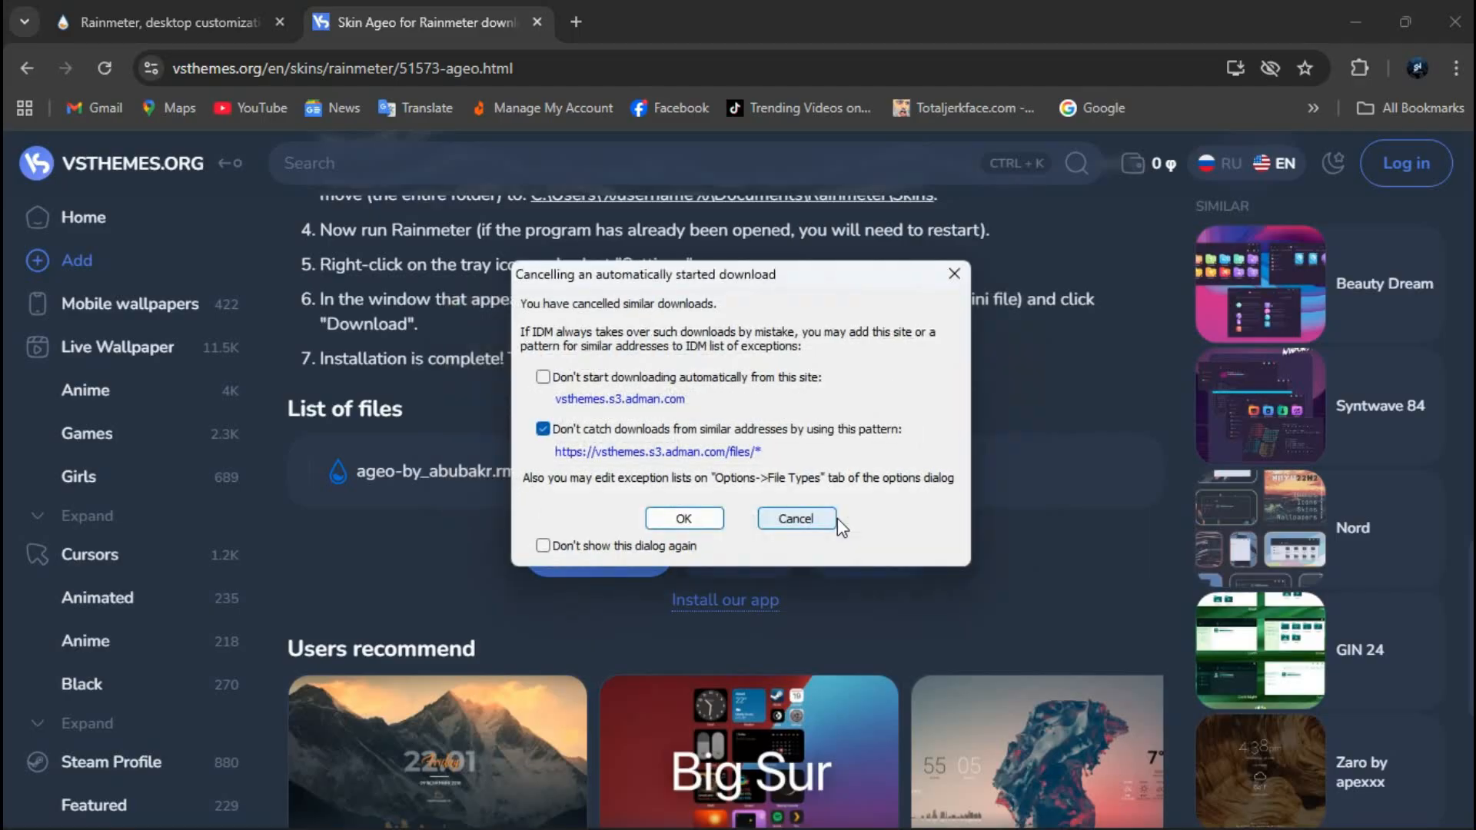
pyautogui.click(807, 519)
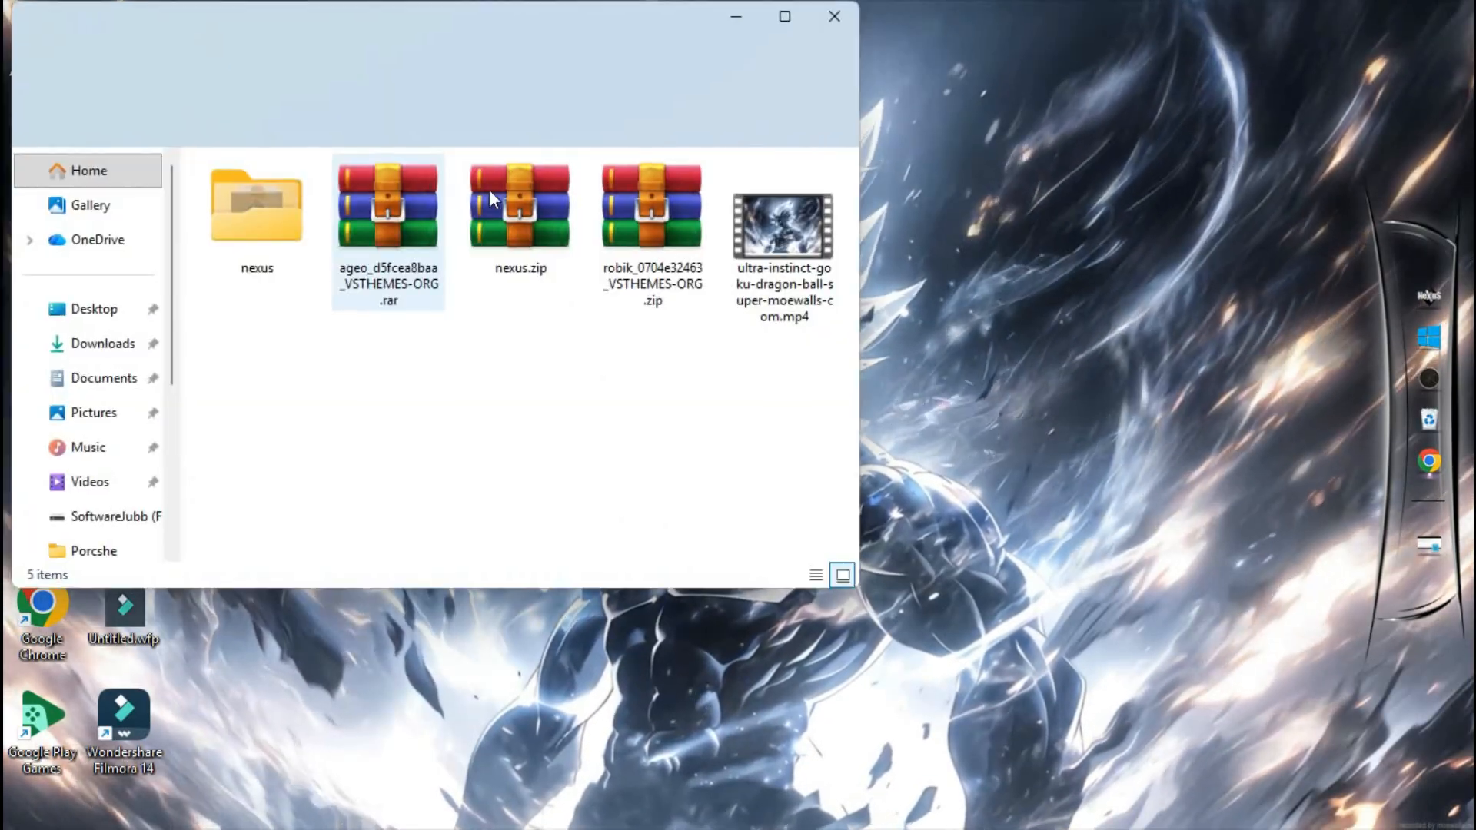
# Maximize the New folder window and extract the Robik zip archive into its own subfolder
pyautogui.click(784, 16)
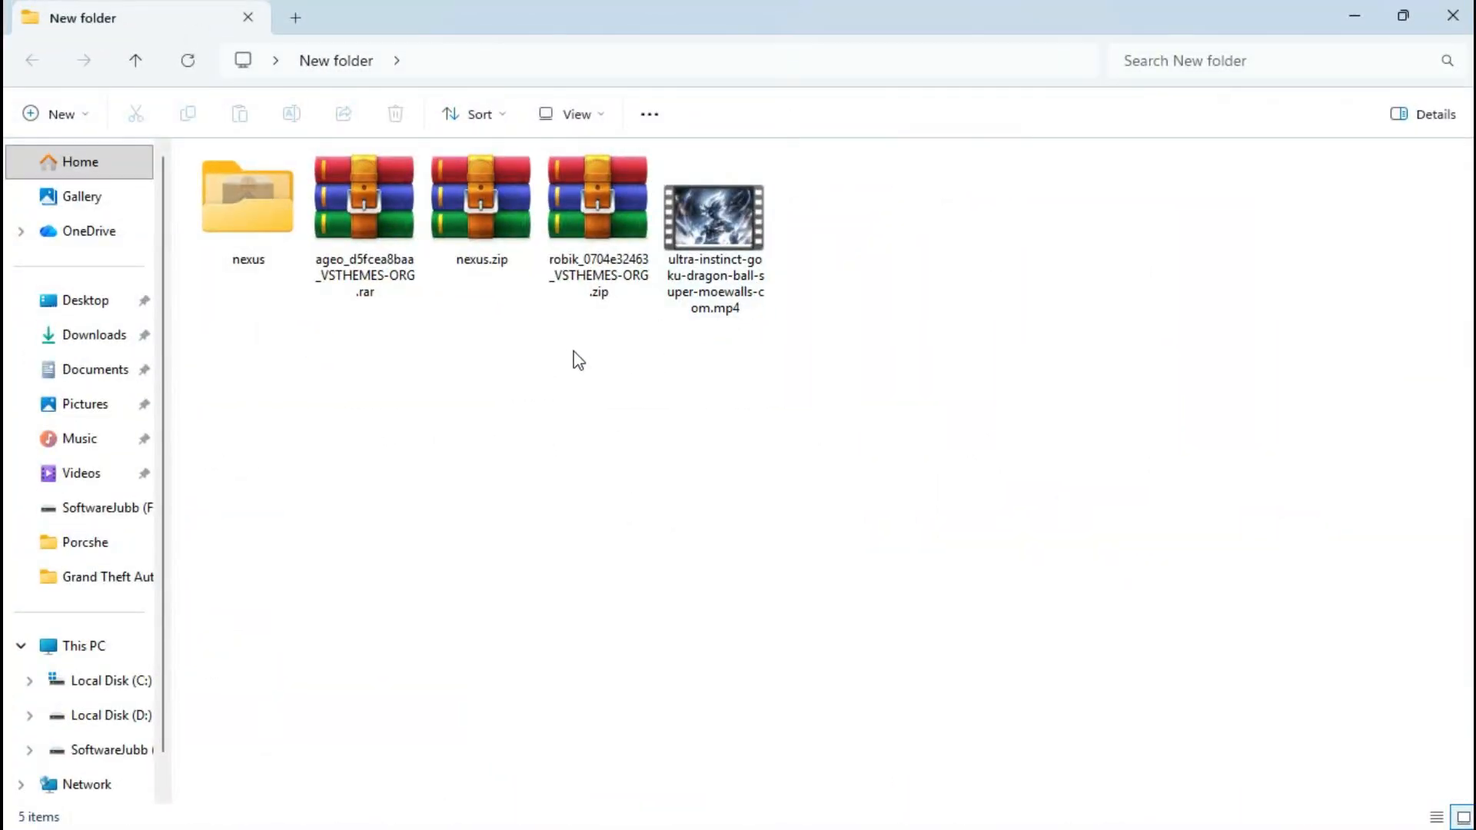
pyautogui.rightClick(597, 216)
pyautogui.click(1052, 671)
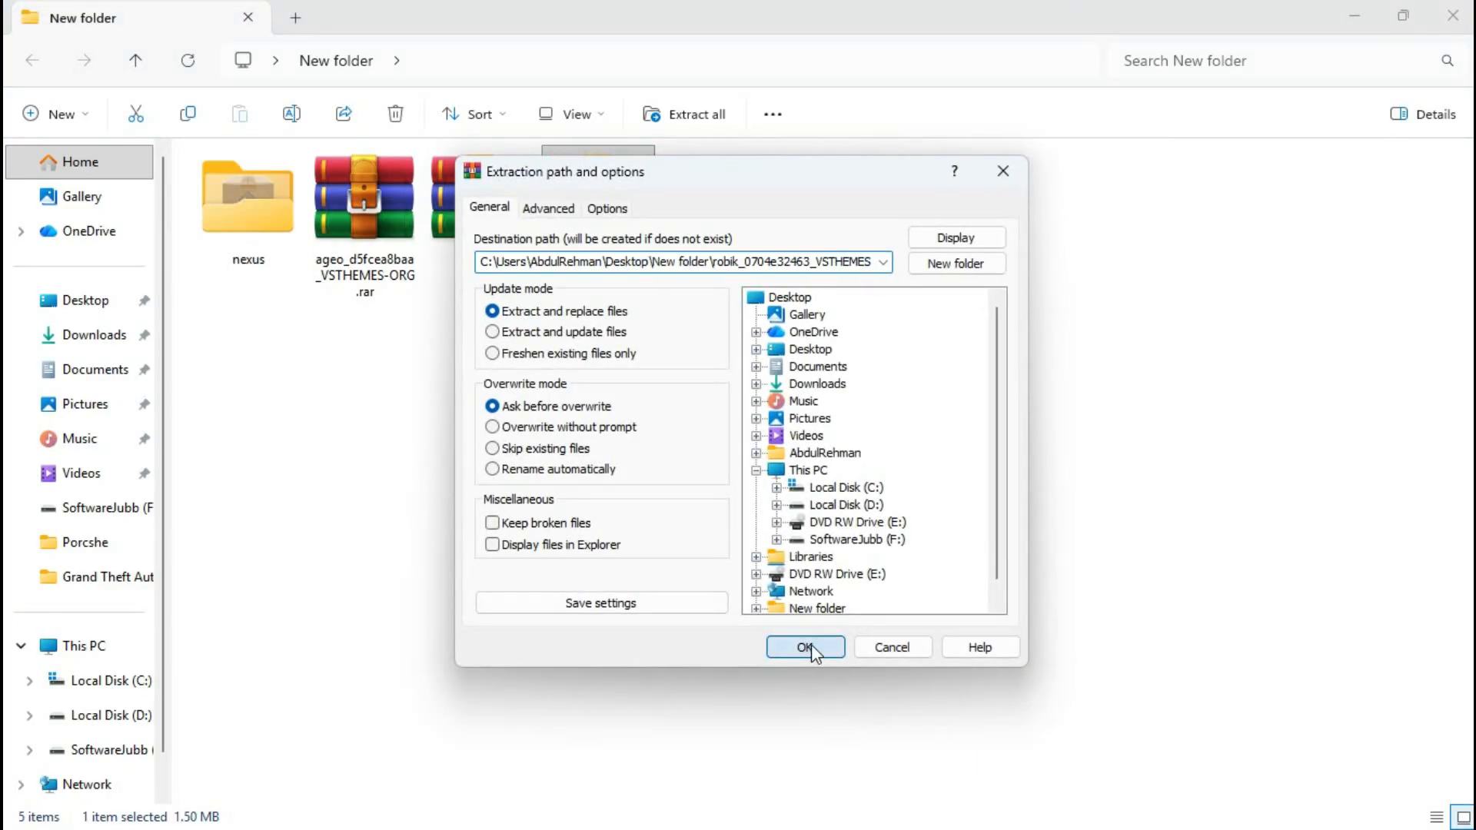
pyautogui.click(804, 647)
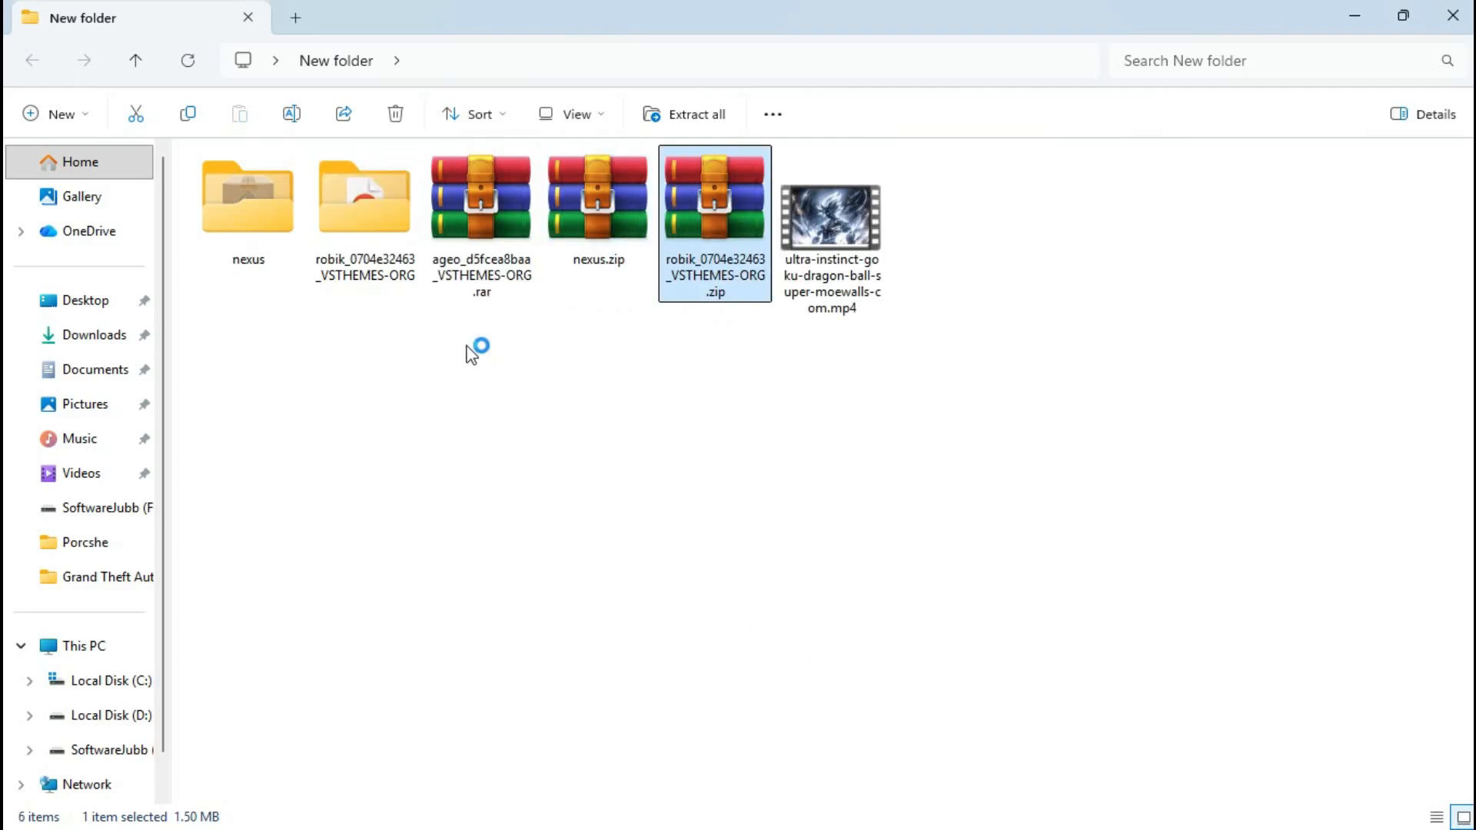
# Install the Robik skin from the .rmskin file in the extracted folder and minimize the folder window
pyautogui.doubleClick(397, 262)
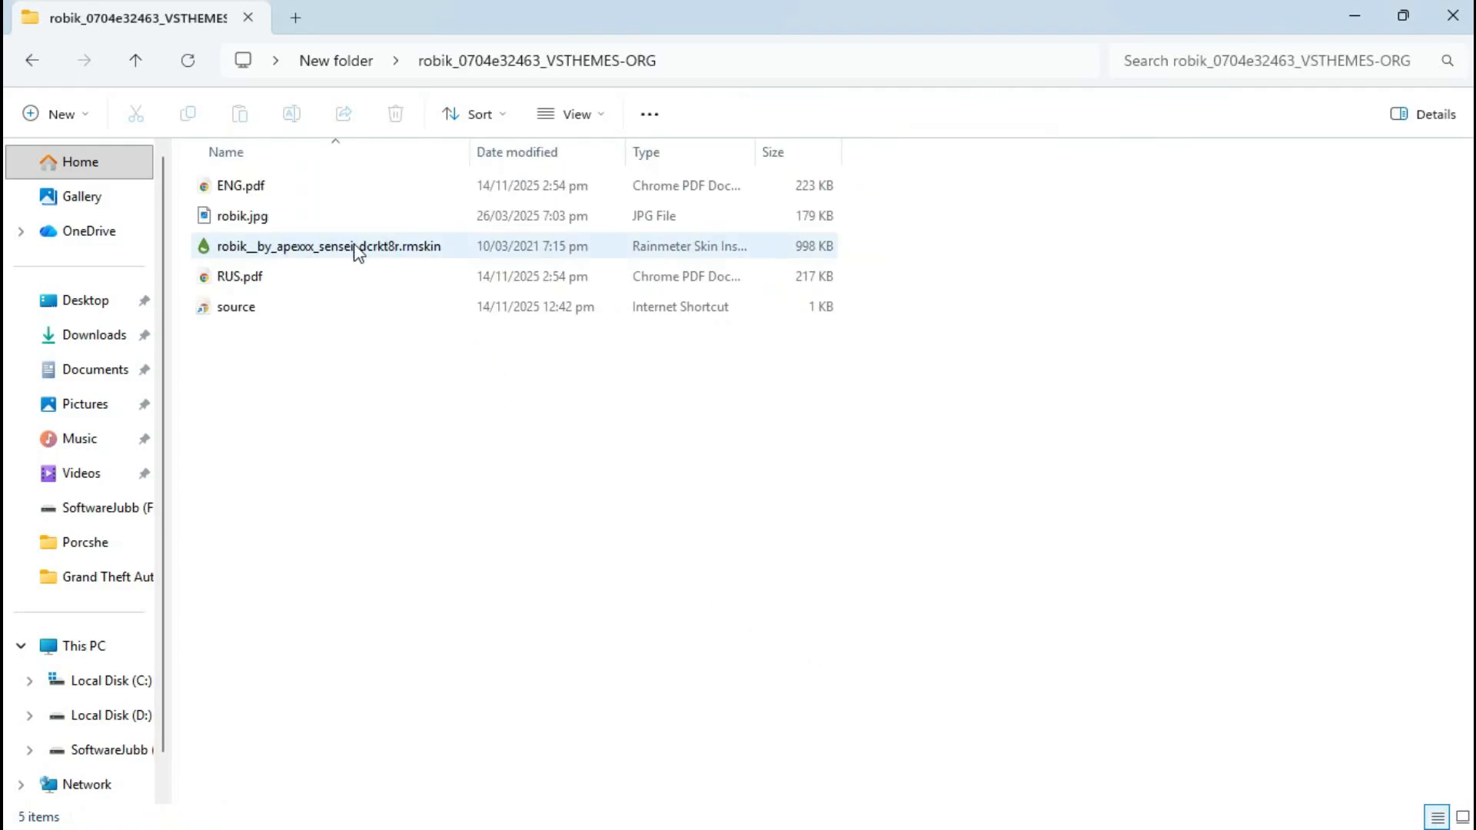
pyautogui.doubleClick(270, 253)
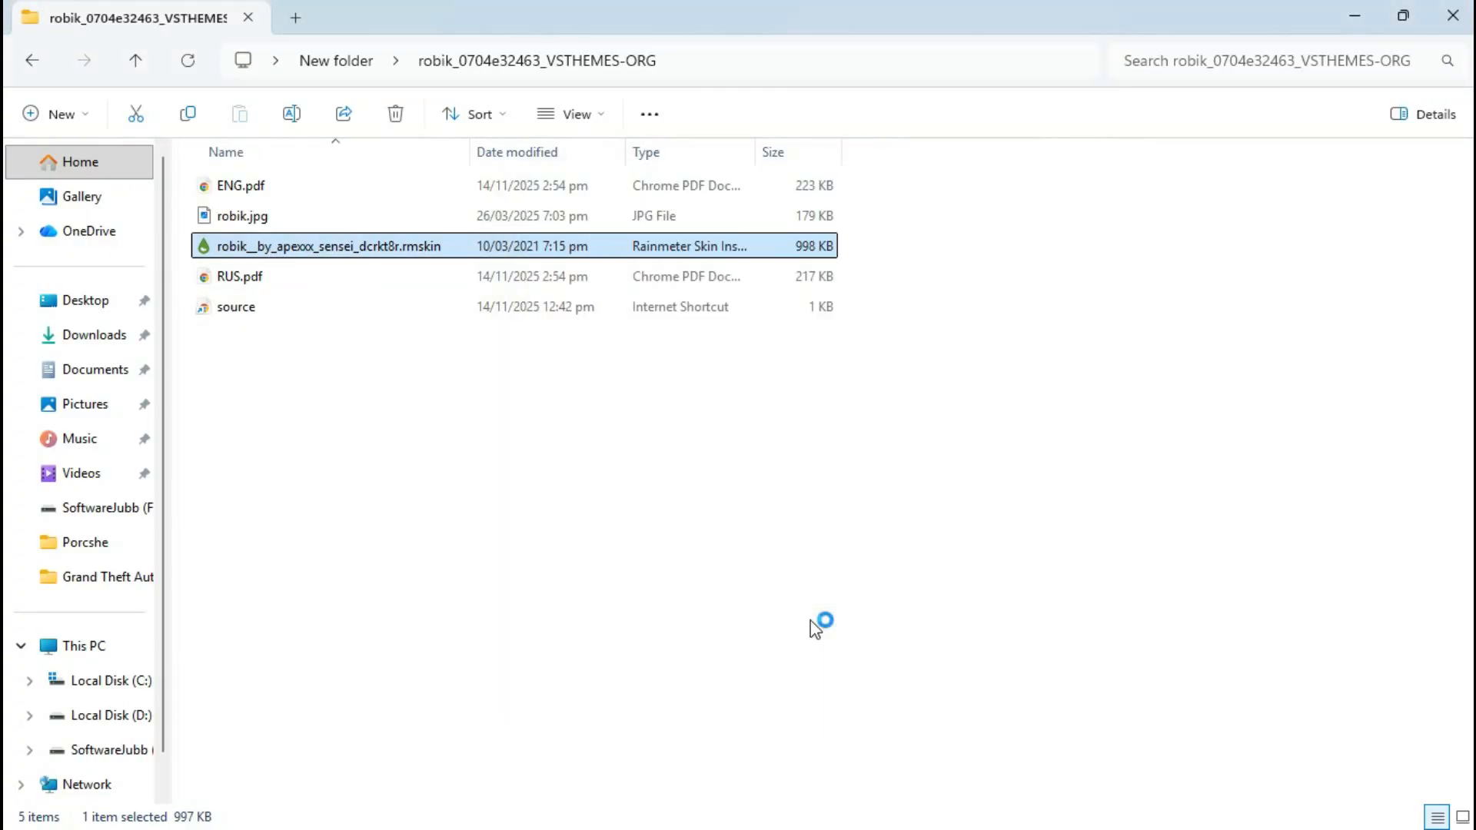
pyautogui.click(1355, 16)
# Move the Robik settings panel over the desktop icons, and reposition and unload another Robik widget
pyautogui.moveTo(910, 178); pyautogui.dragTo(268, 121)
pyautogui.moveTo(1061, 483); pyautogui.dragTo(999, 219)
pyautogui.rightClick(1004, 228)
pyautogui.click(1065, 485)
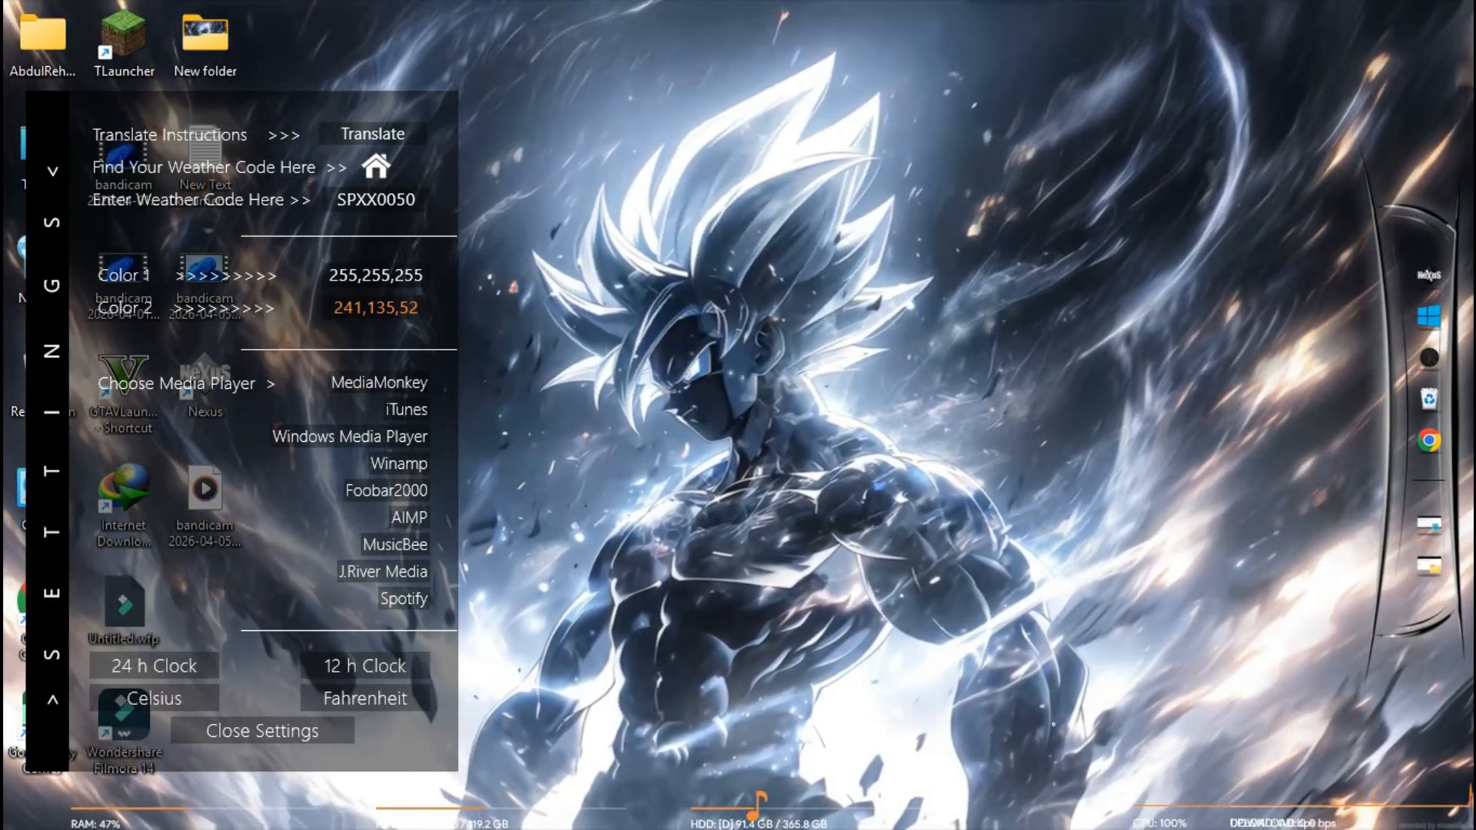
# Open the colour picker for Color 1 in the Robik settings panel and cancel it
pyautogui.rightClick(218, 805)
pyautogui.click(235, 787)
pyautogui.click(335, 288)
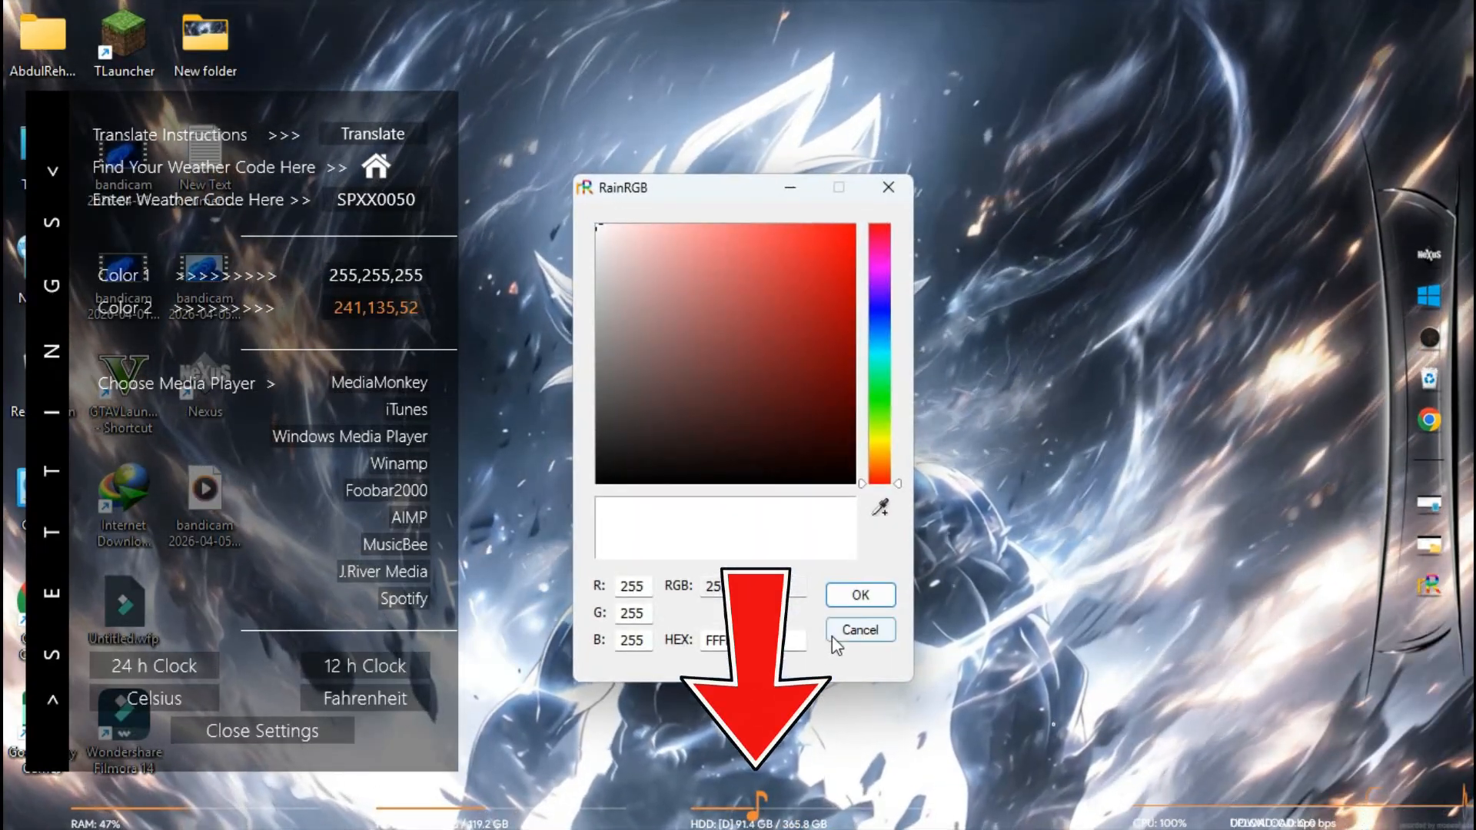
pyautogui.click(833, 634)
# Move the orange music note widget up beside the wallpaper character and close the Robik settings panel
pyautogui.rightClick(738, 806)
pyautogui.click(744, 812)
pyautogui.click(301, 732)
# Unload the RAM meter and both disk usage meters from the lower edge of the desktop
pyautogui.rightClick(181, 810)
pyautogui.click(126, 810)
pyautogui.rightClick(114, 813)
pyautogui.click(173, 801)
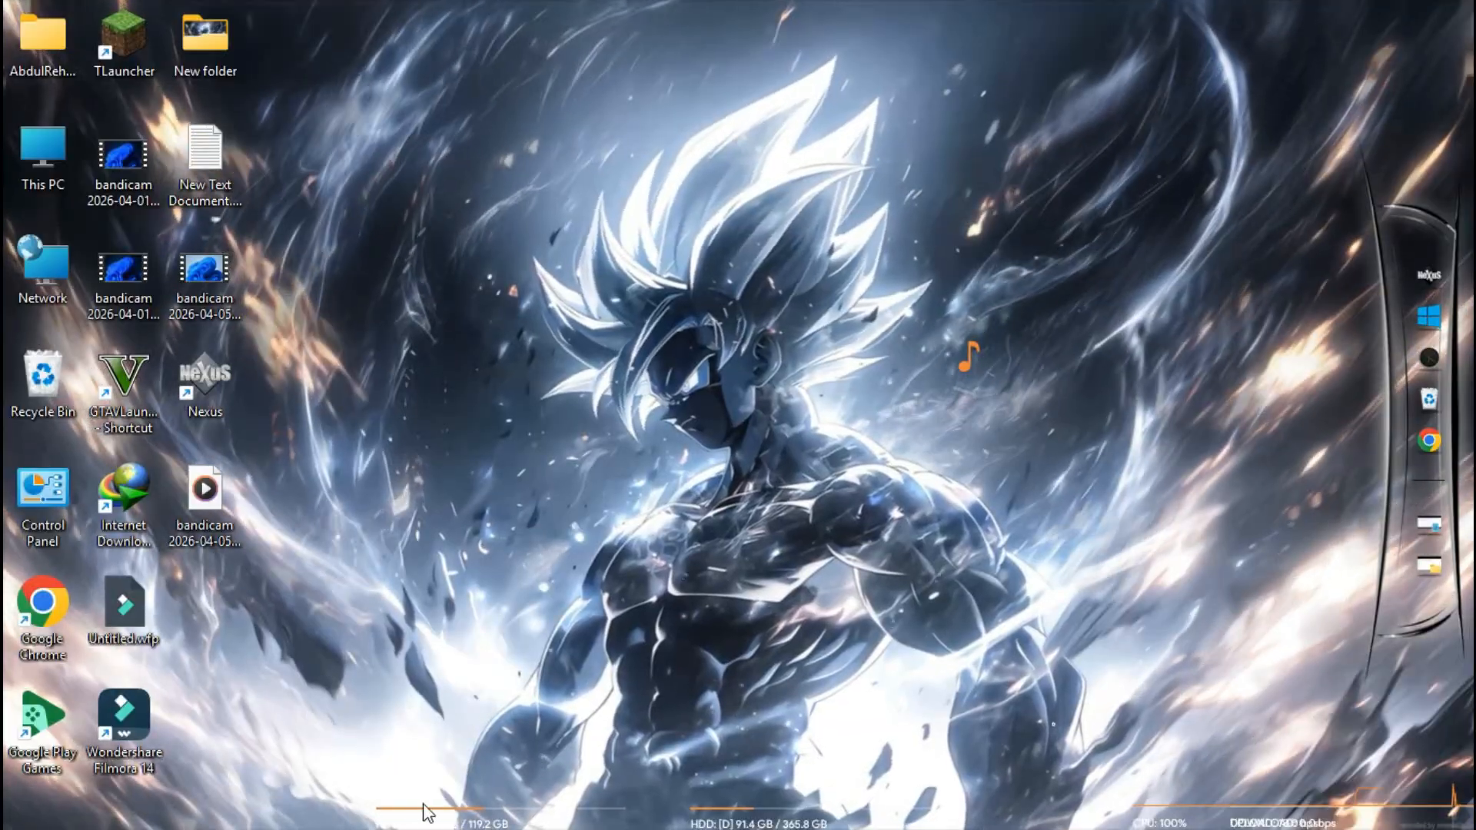
pyautogui.rightClick(447, 812)
pyautogui.click(508, 801)
pyautogui.rightClick(731, 813)
pyautogui.click(796, 801)
# Unload the CPU, download and upload meters from the lower edge of the desktop
pyautogui.rightClick(1191, 808)
pyautogui.click(1254, 793)
pyautogui.rightClick(1357, 807)
pyautogui.click(1419, 804)
pyautogui.rightClick(1420, 805)
pyautogui.click(1389, 794)
pyautogui.click(1348, 785)
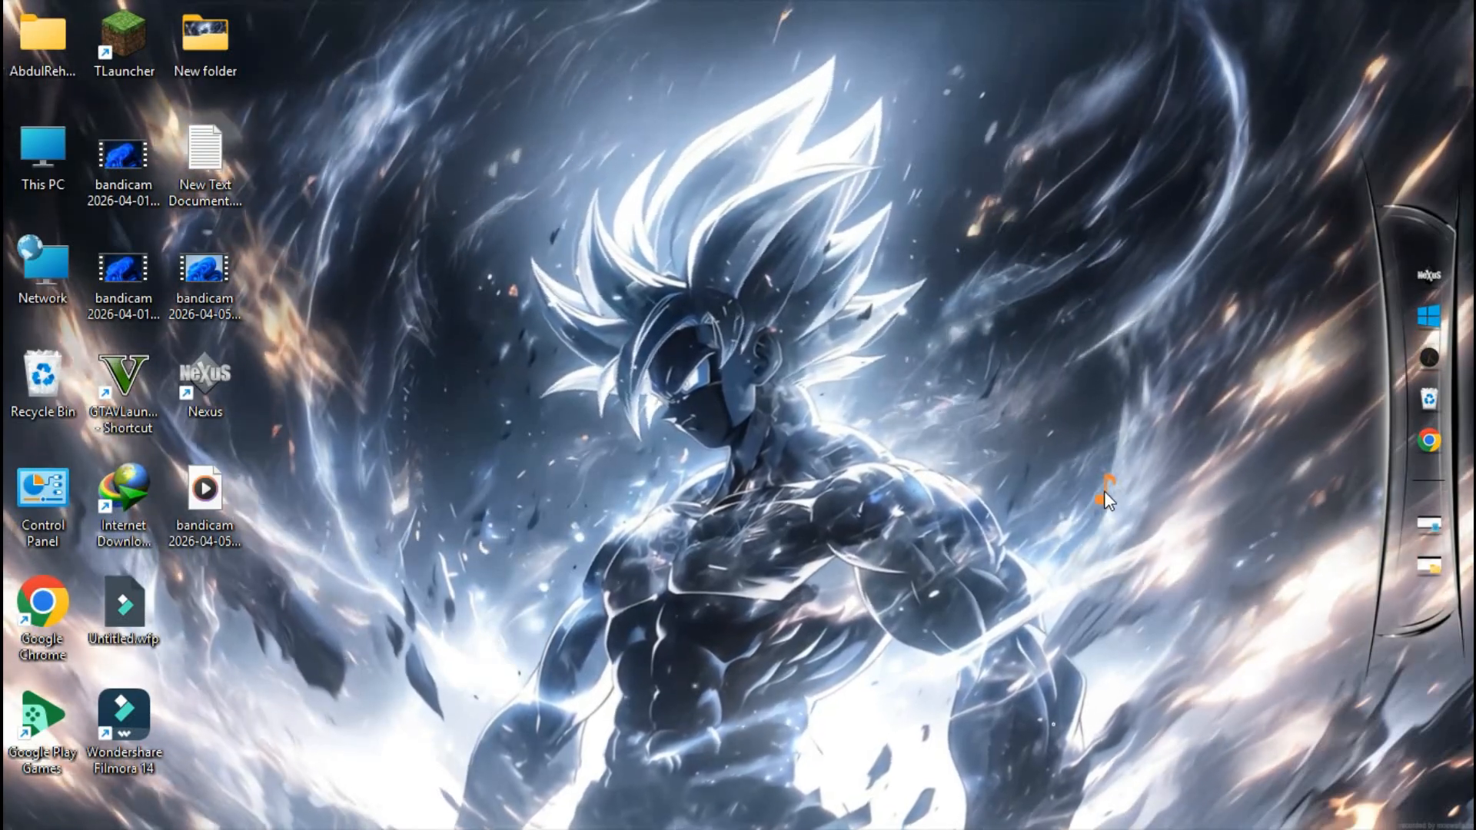
# Load the Robik Settings.ini skin through the Rainmeter skin manager and minimize the manager
pyautogui.rightClick(1105, 493)
pyautogui.moveTo(1174, 597)
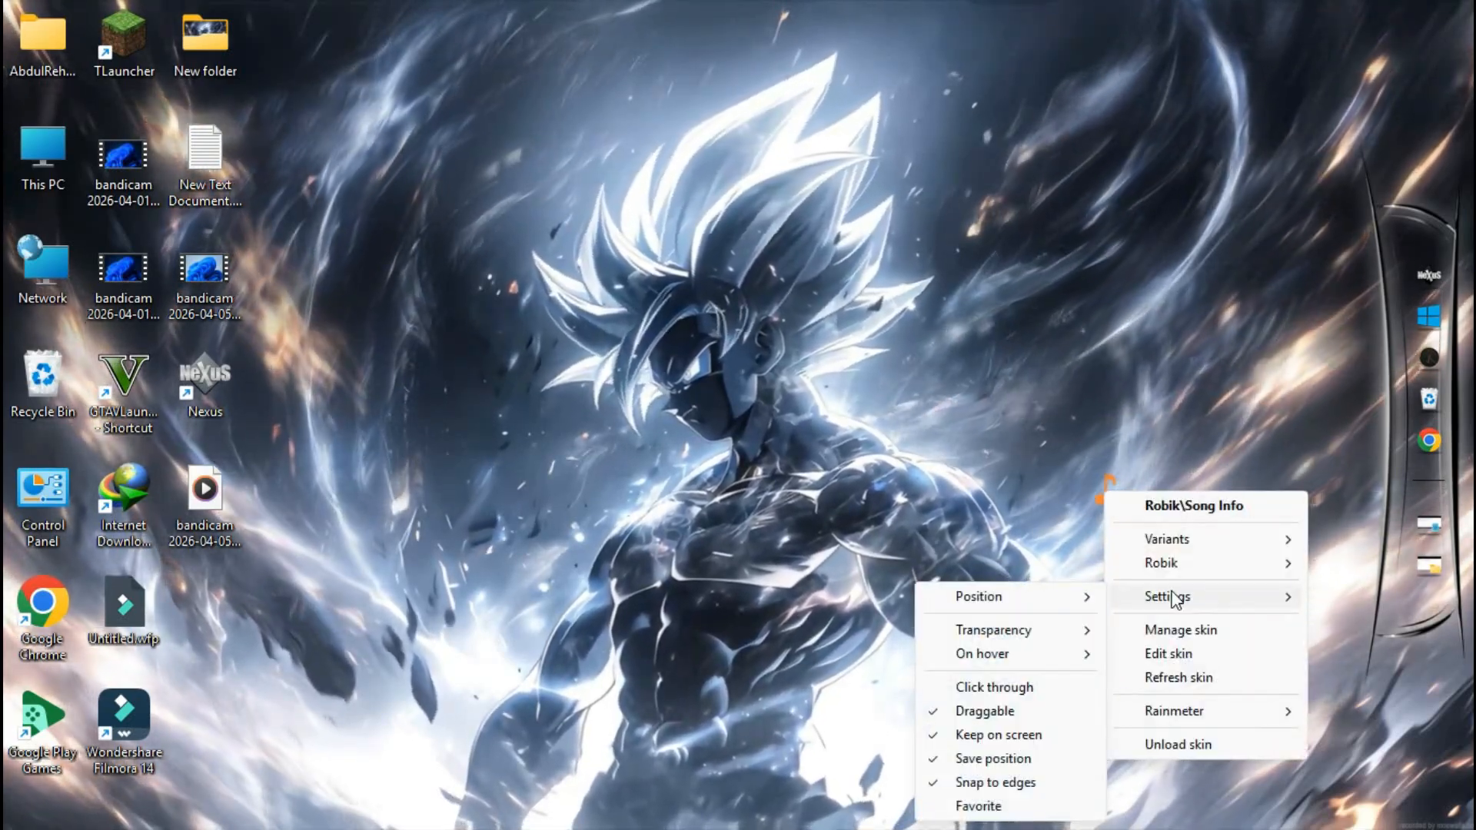
pyautogui.click(1175, 630)
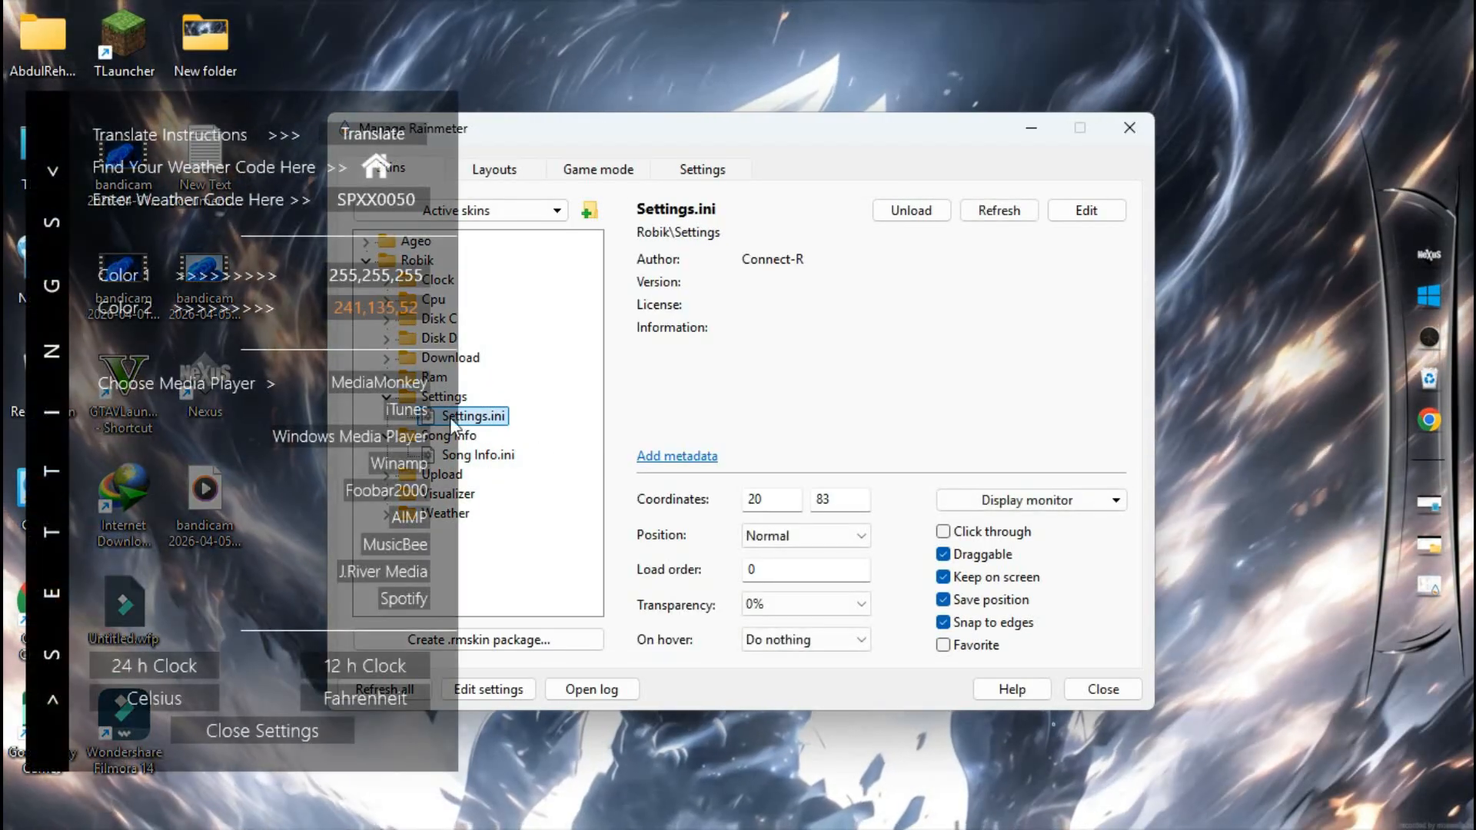
pyautogui.click(1027, 127)
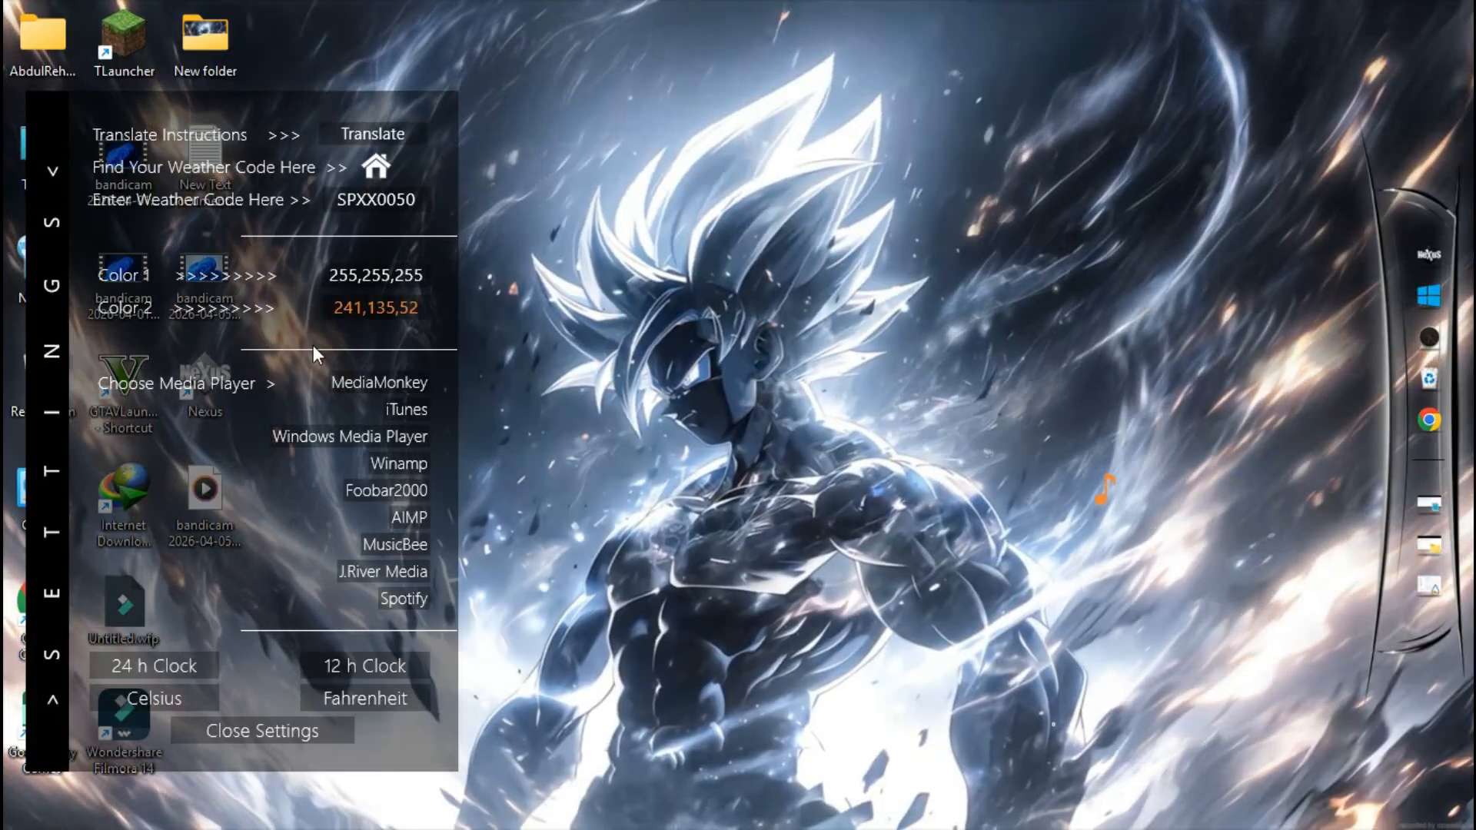
# Set Color 2 in the Robik settings panel to light blue 134,221,235 and close the panel
pyautogui.click(360, 310)
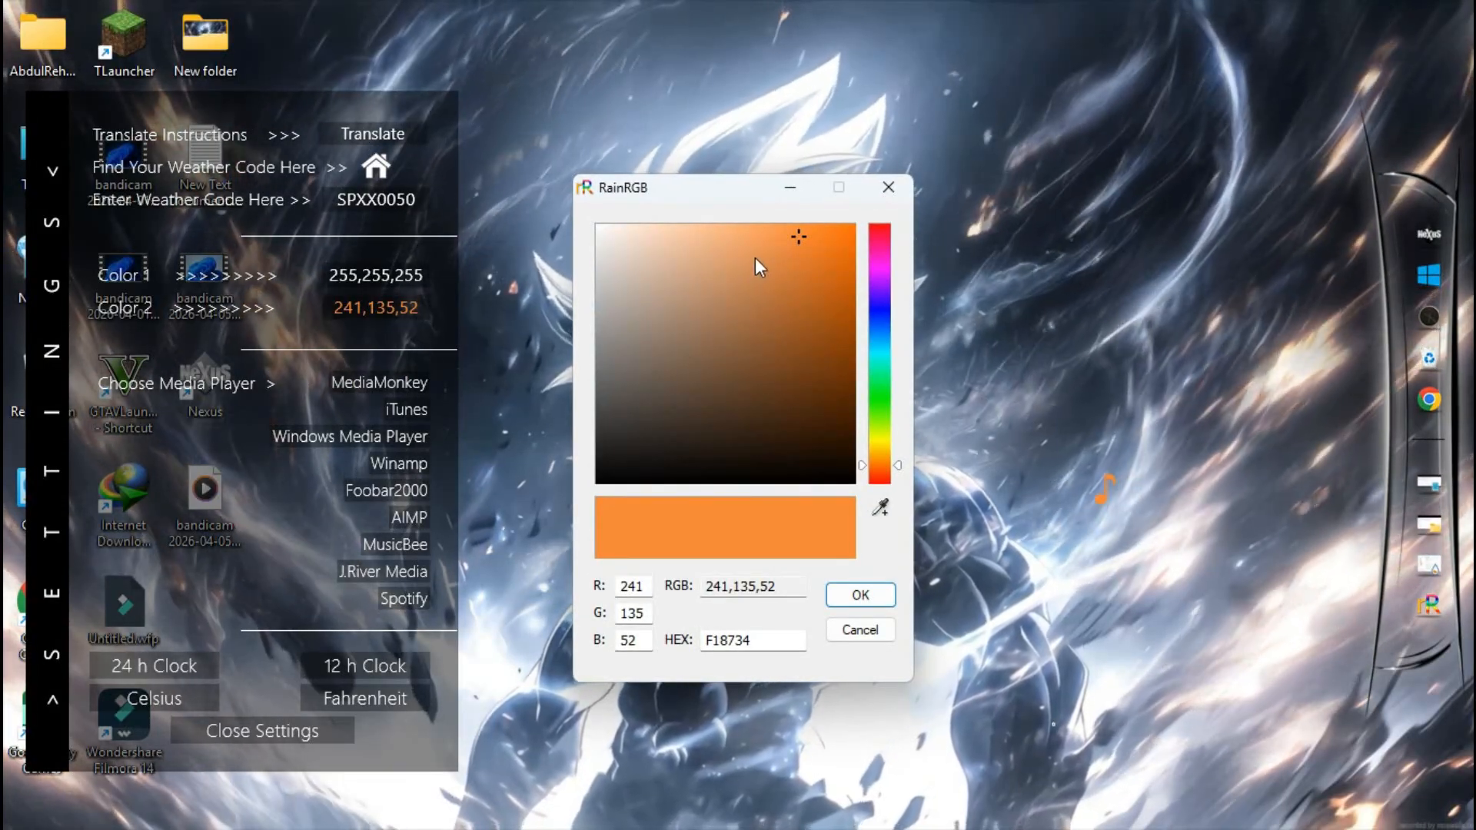
pyautogui.moveTo(884, 354); pyautogui.dragTo(885, 355)
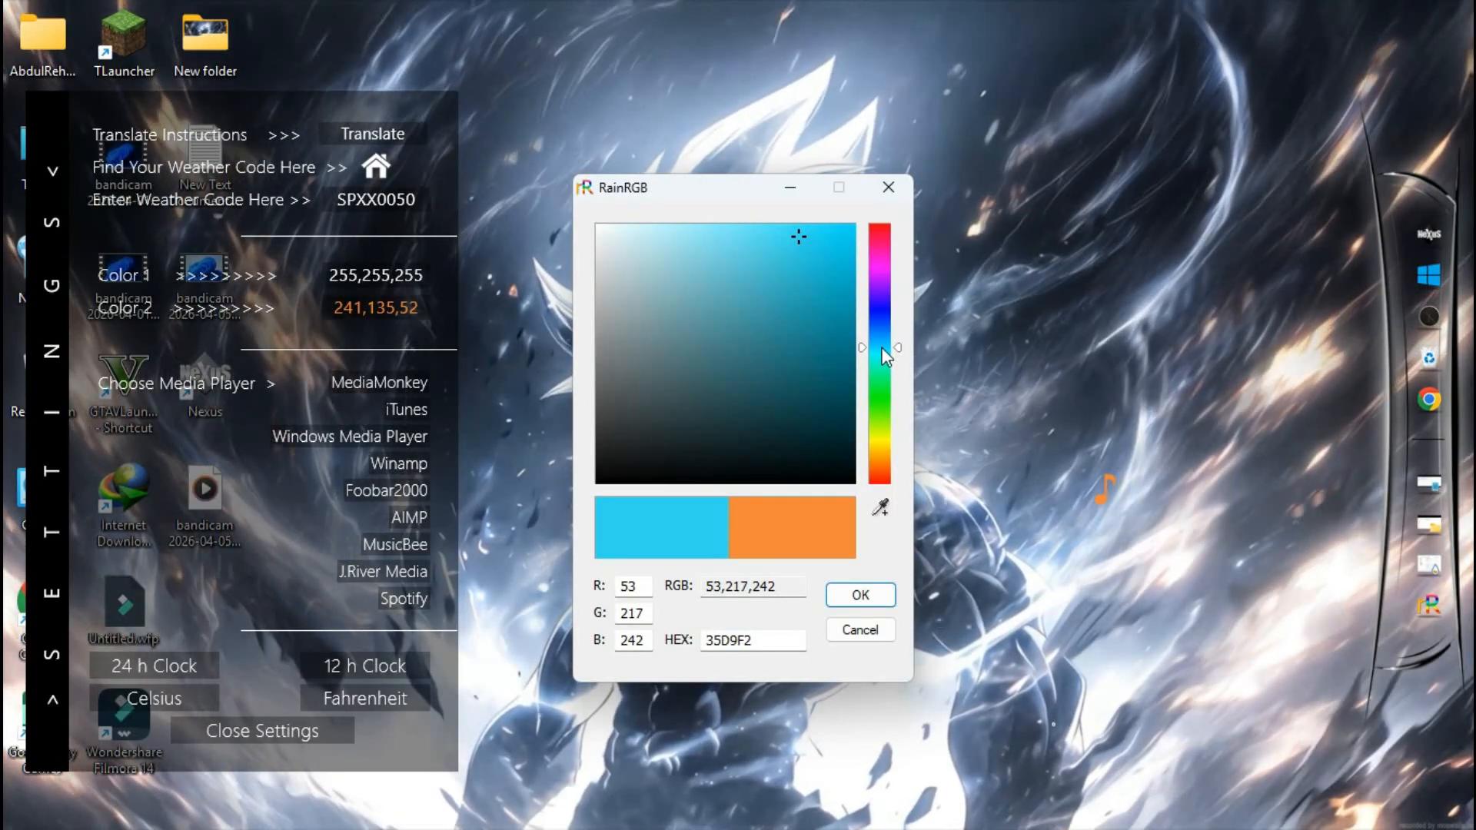
pyautogui.click(860, 595)
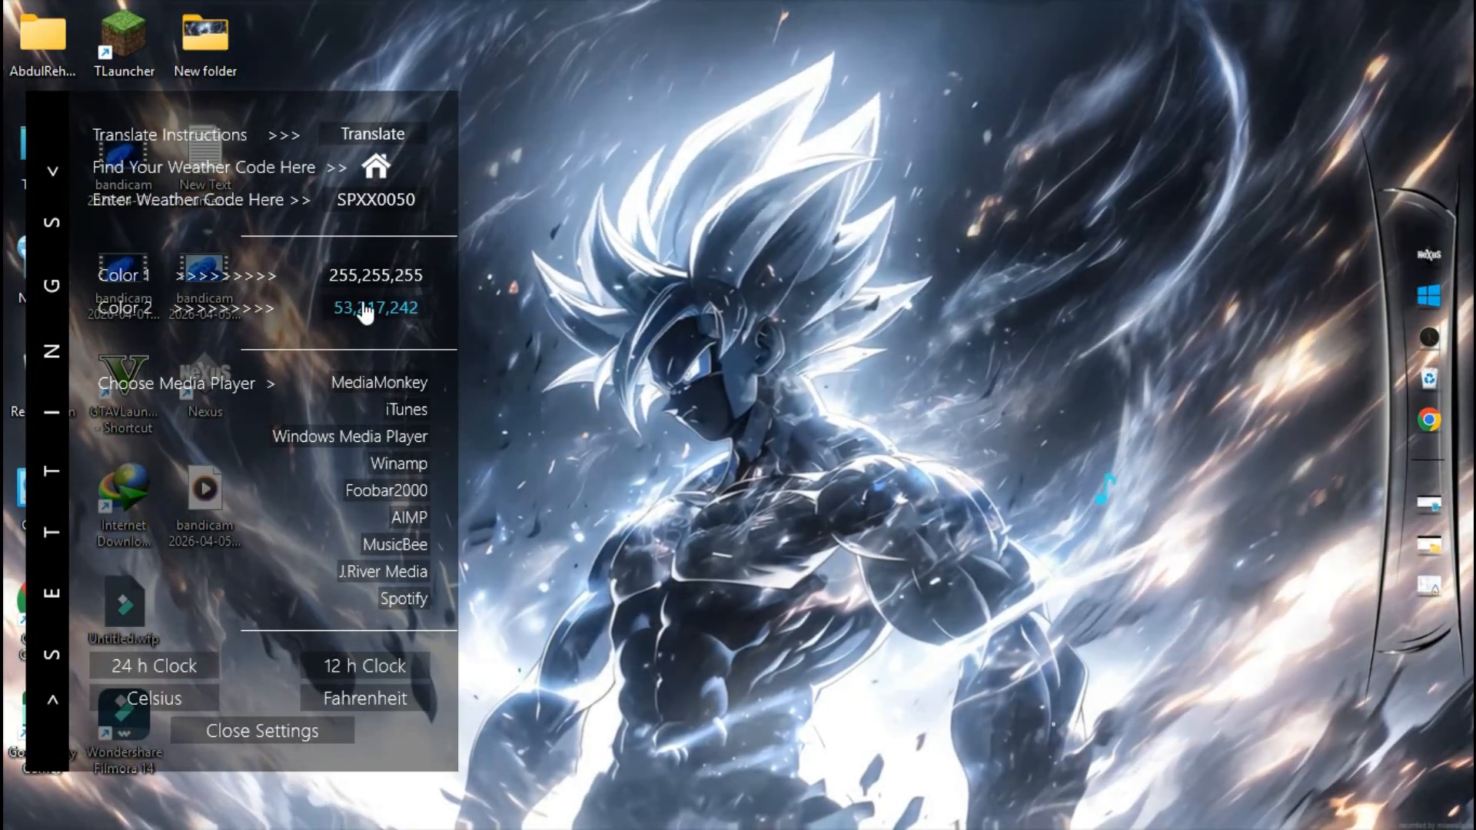
pyautogui.click(381, 305)
pyautogui.moveTo(721, 236); pyautogui.dragTo(708, 243)
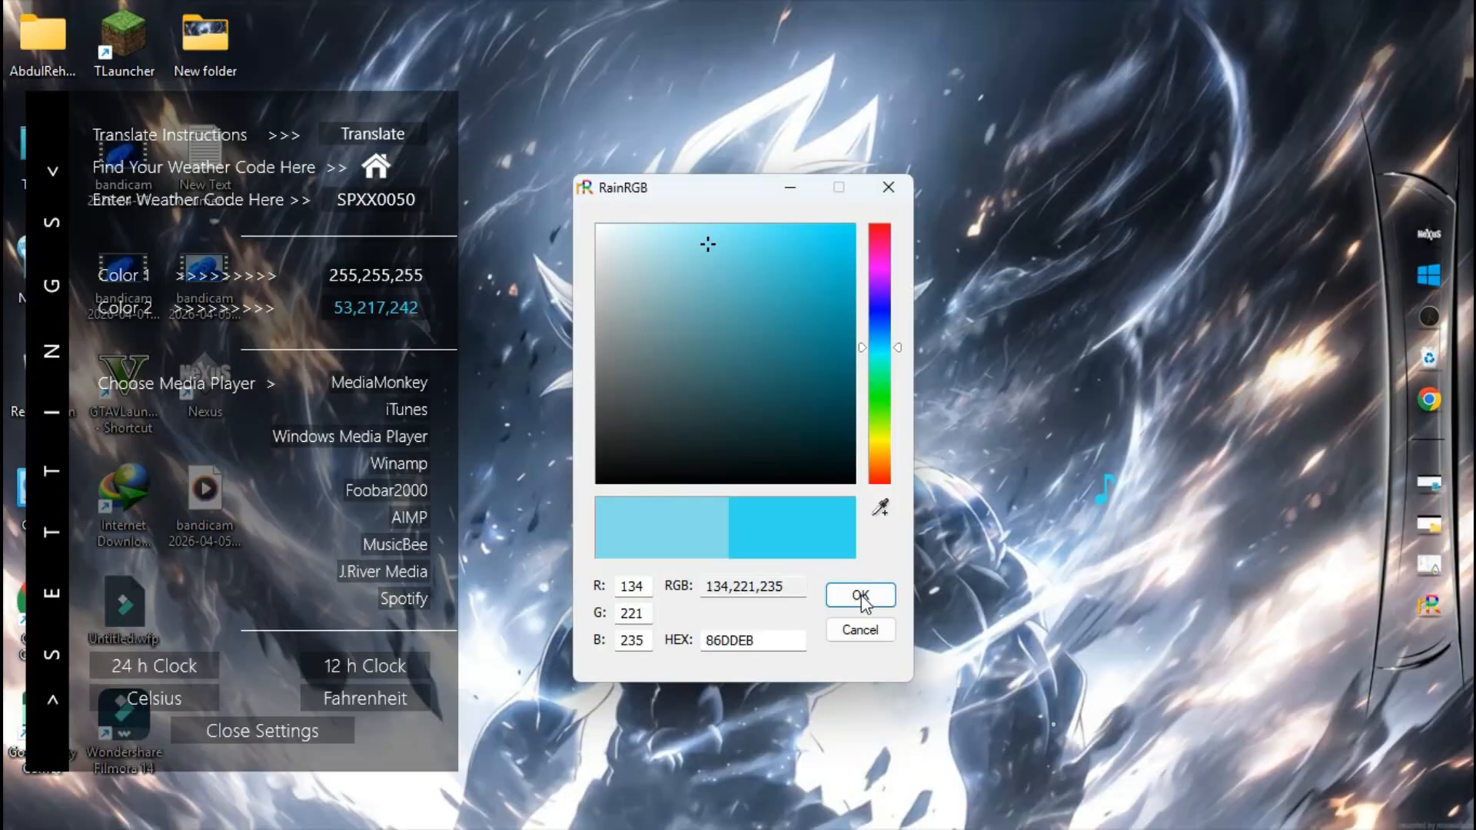
pyautogui.click(861, 598)
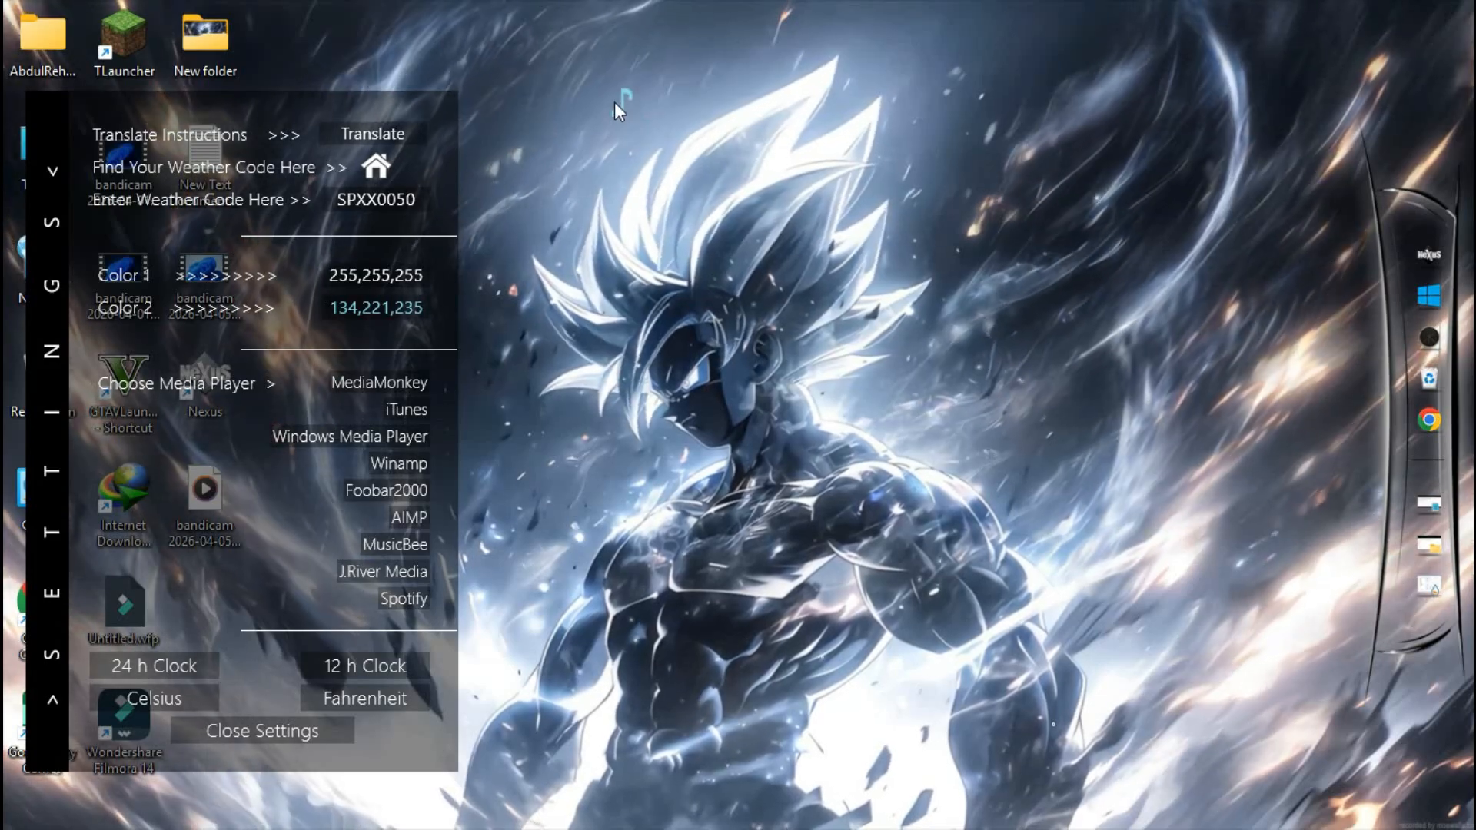
pyautogui.click(276, 727)
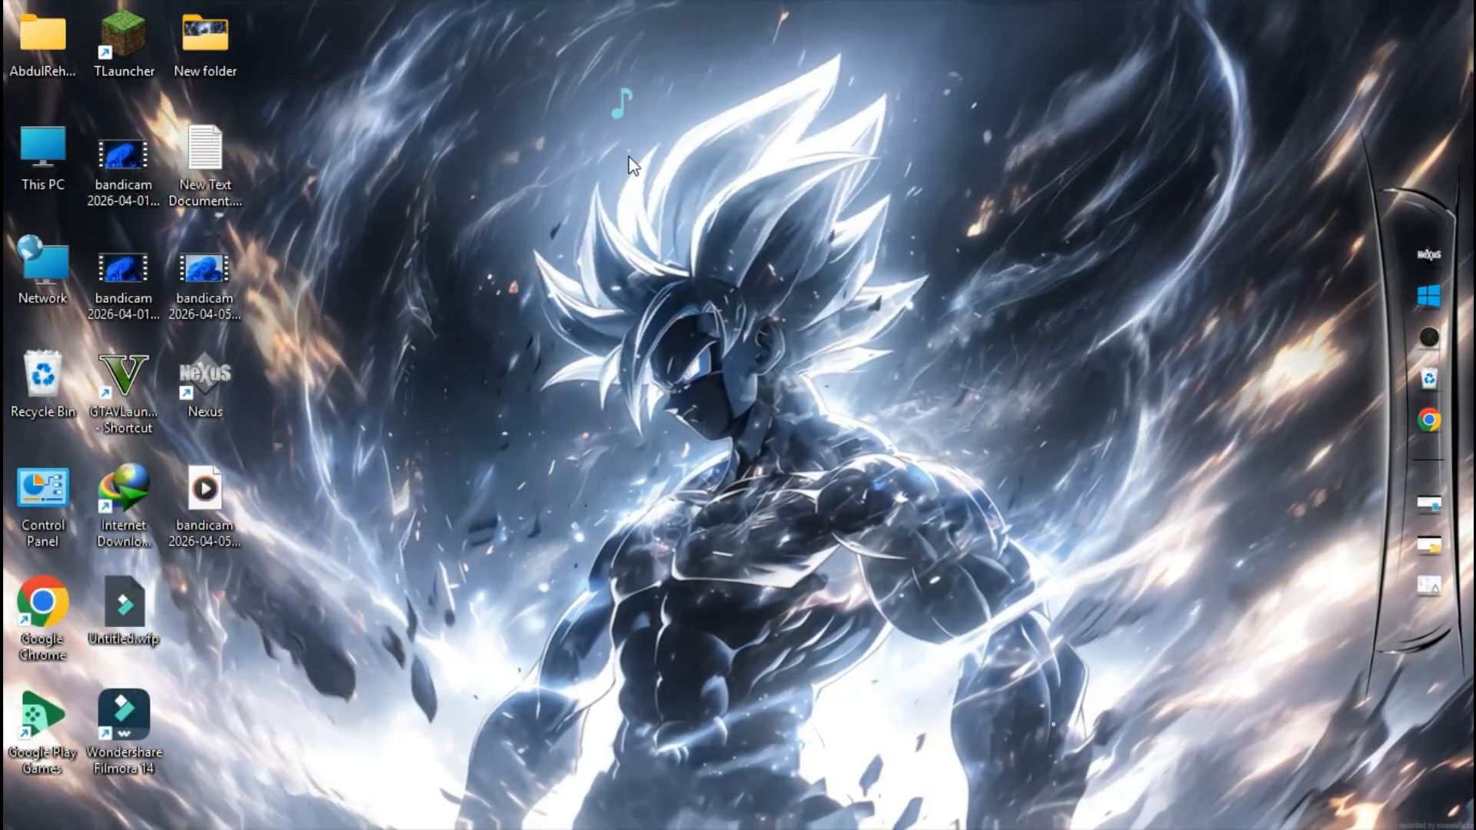
# Open the desktop's New folder and extract ageo_d5fcea8baa_VSTHEMES-ORG.rar into its own subfolder with WinRAR
pyautogui.doubleClick(207, 38)
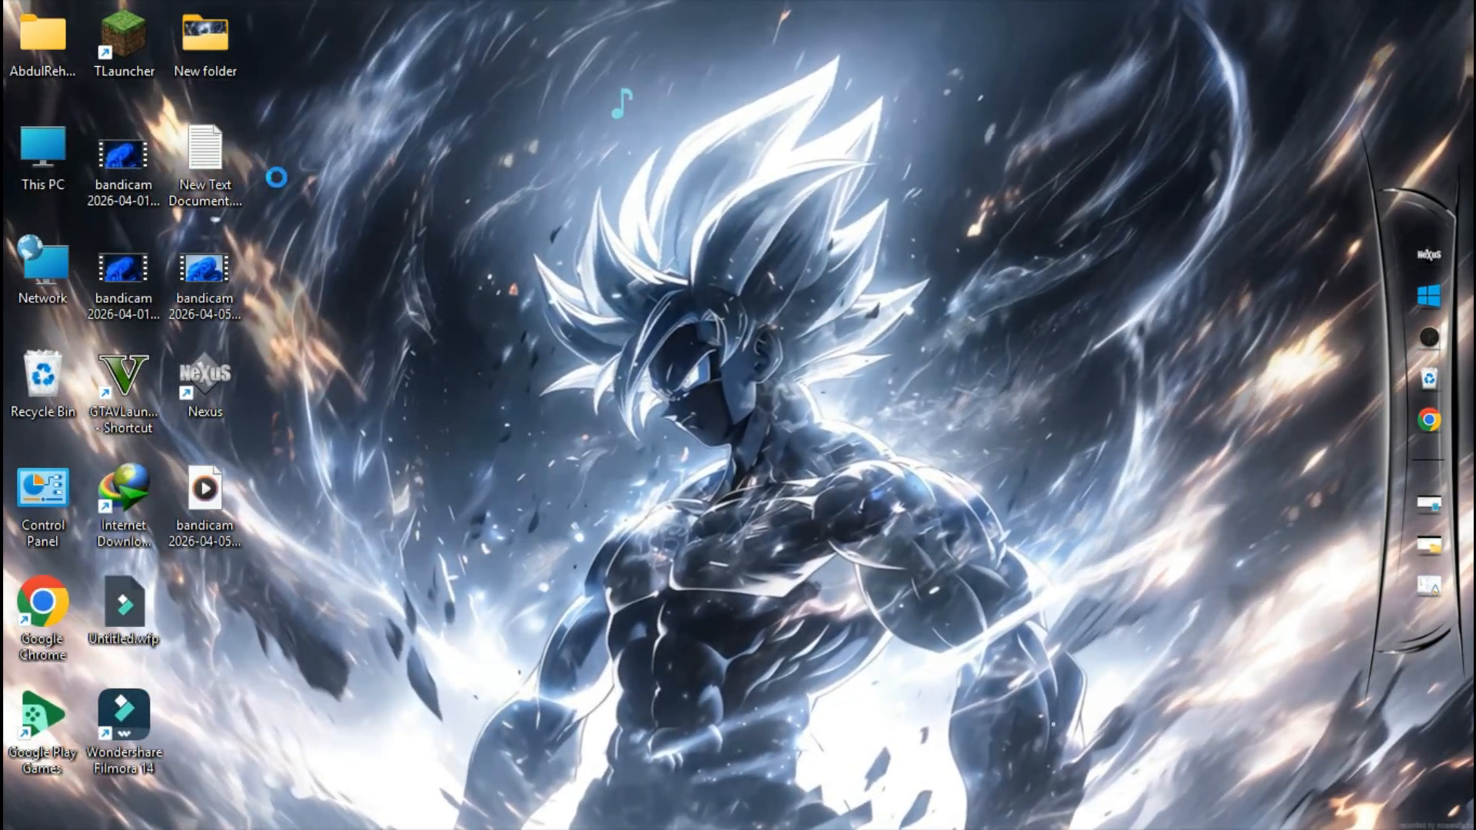
pyautogui.rightClick(556, 249)
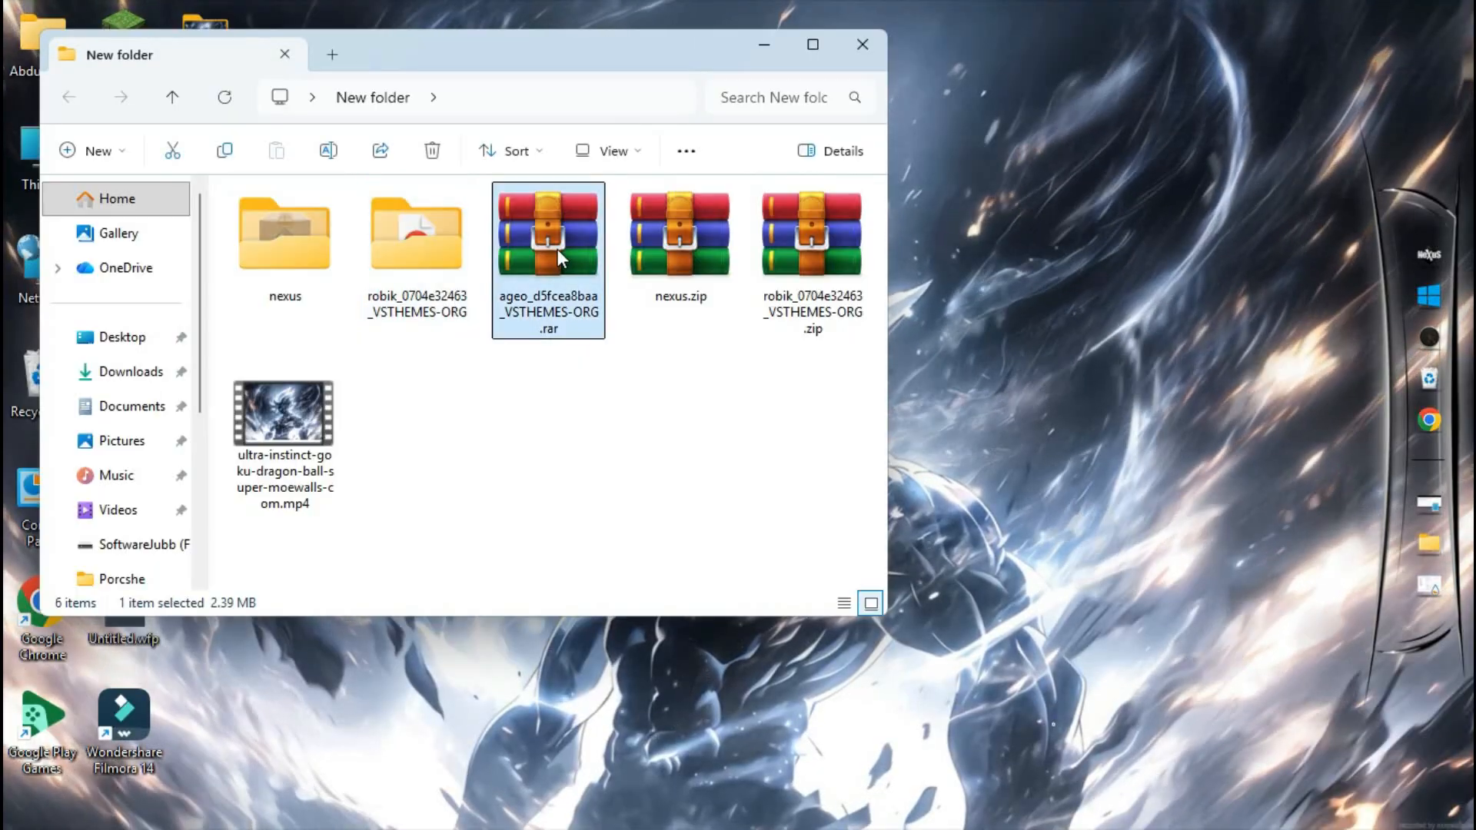
pyautogui.moveTo(683, 646)
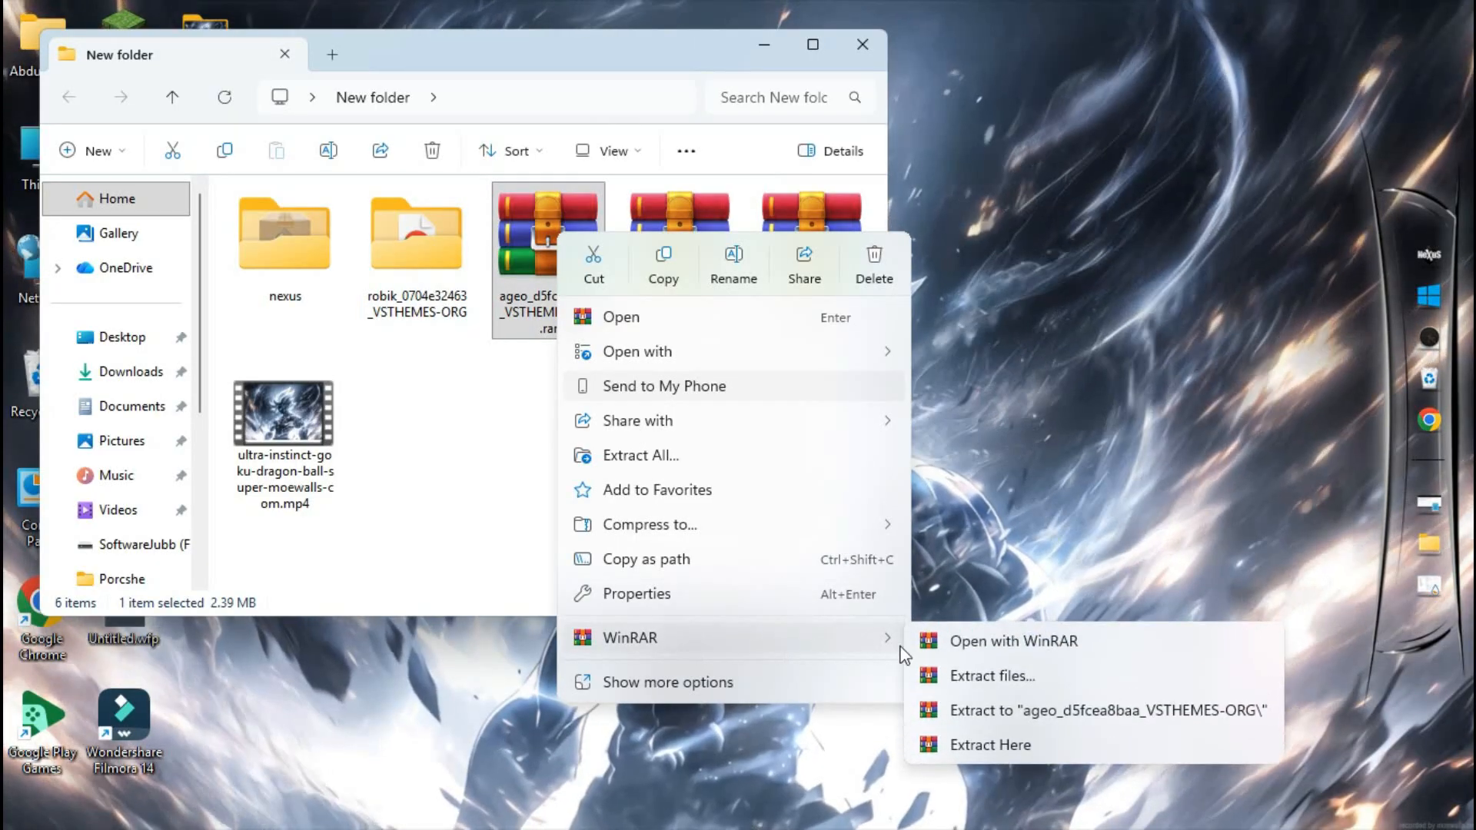
pyautogui.click(998, 672)
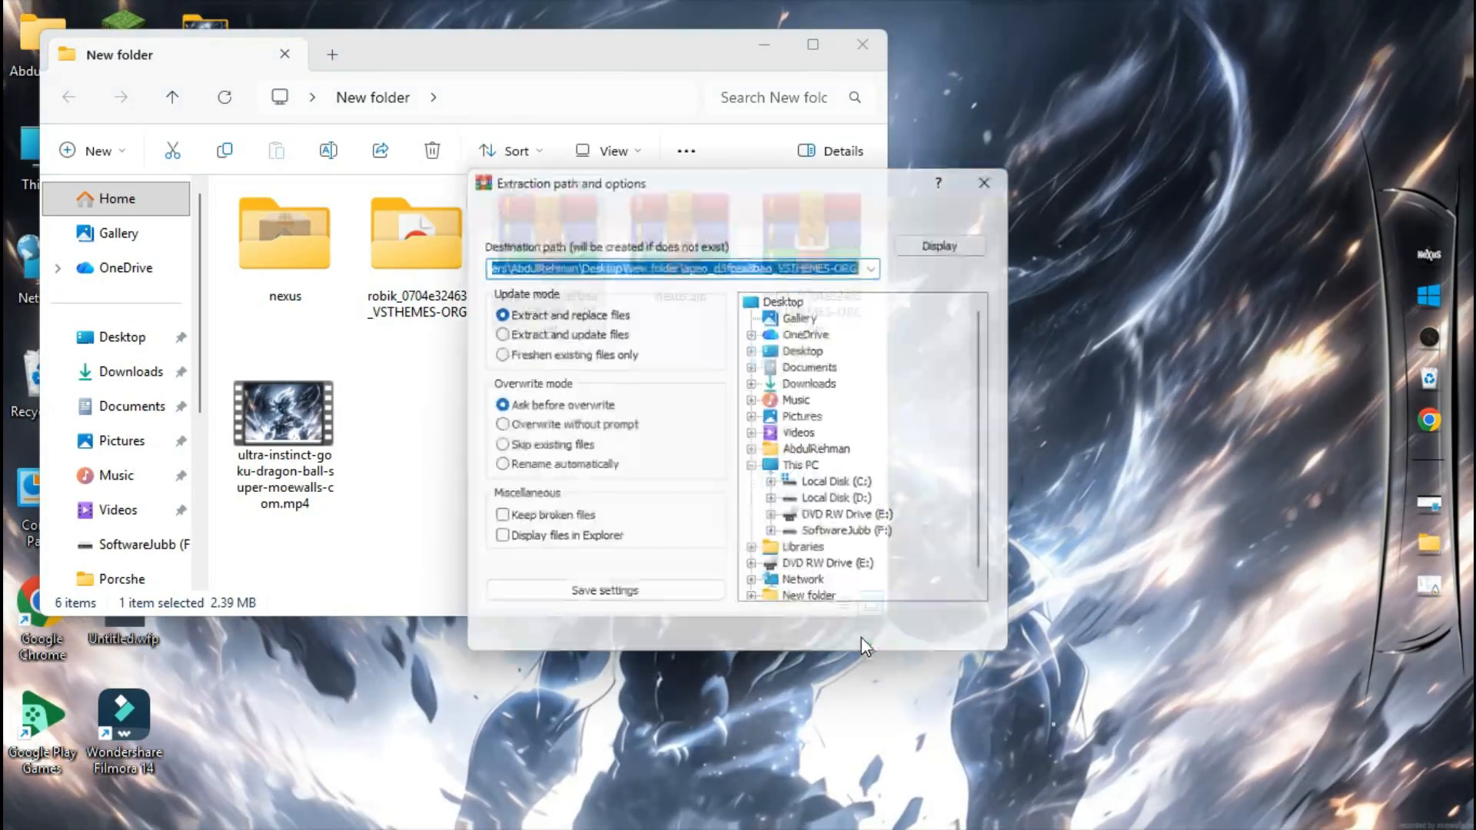
pyautogui.click(800, 740)
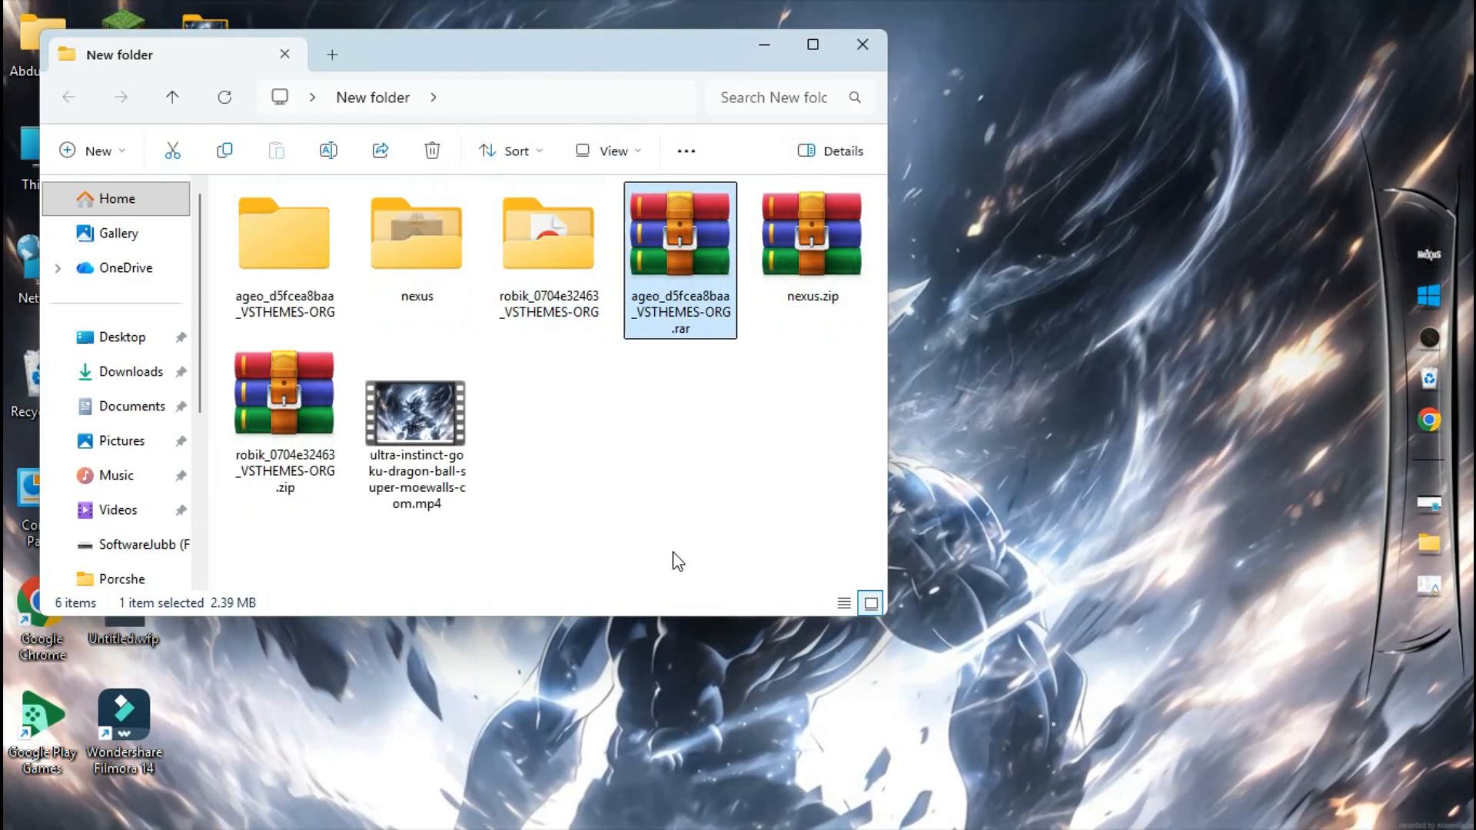
# Install the Ageo Rainmeter skin package with its included layout from the extracted folder and close the folder
pyautogui.doubleClick(275, 260)
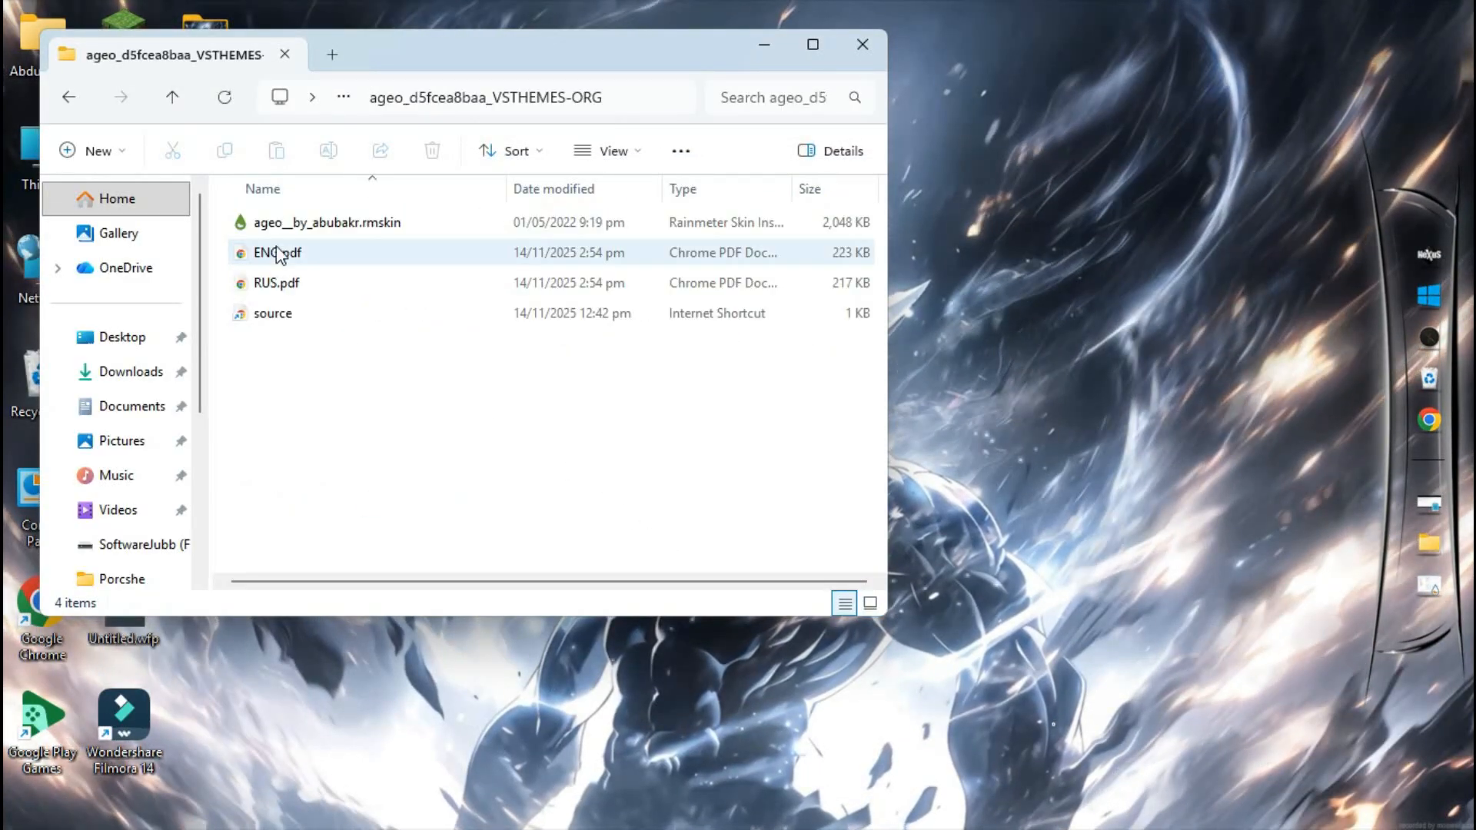
pyautogui.doubleClick(306, 223)
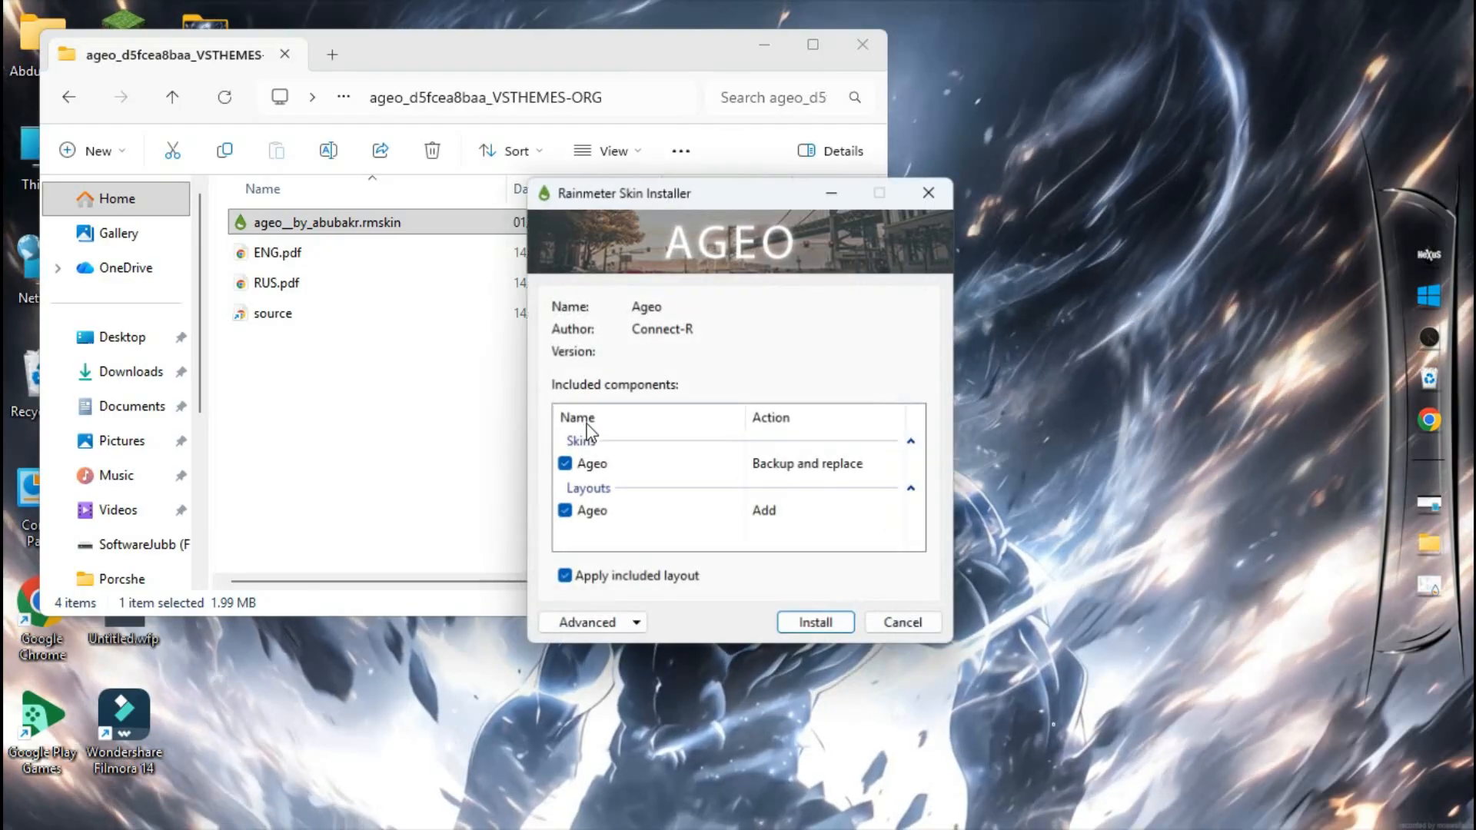
pyautogui.click(835, 628)
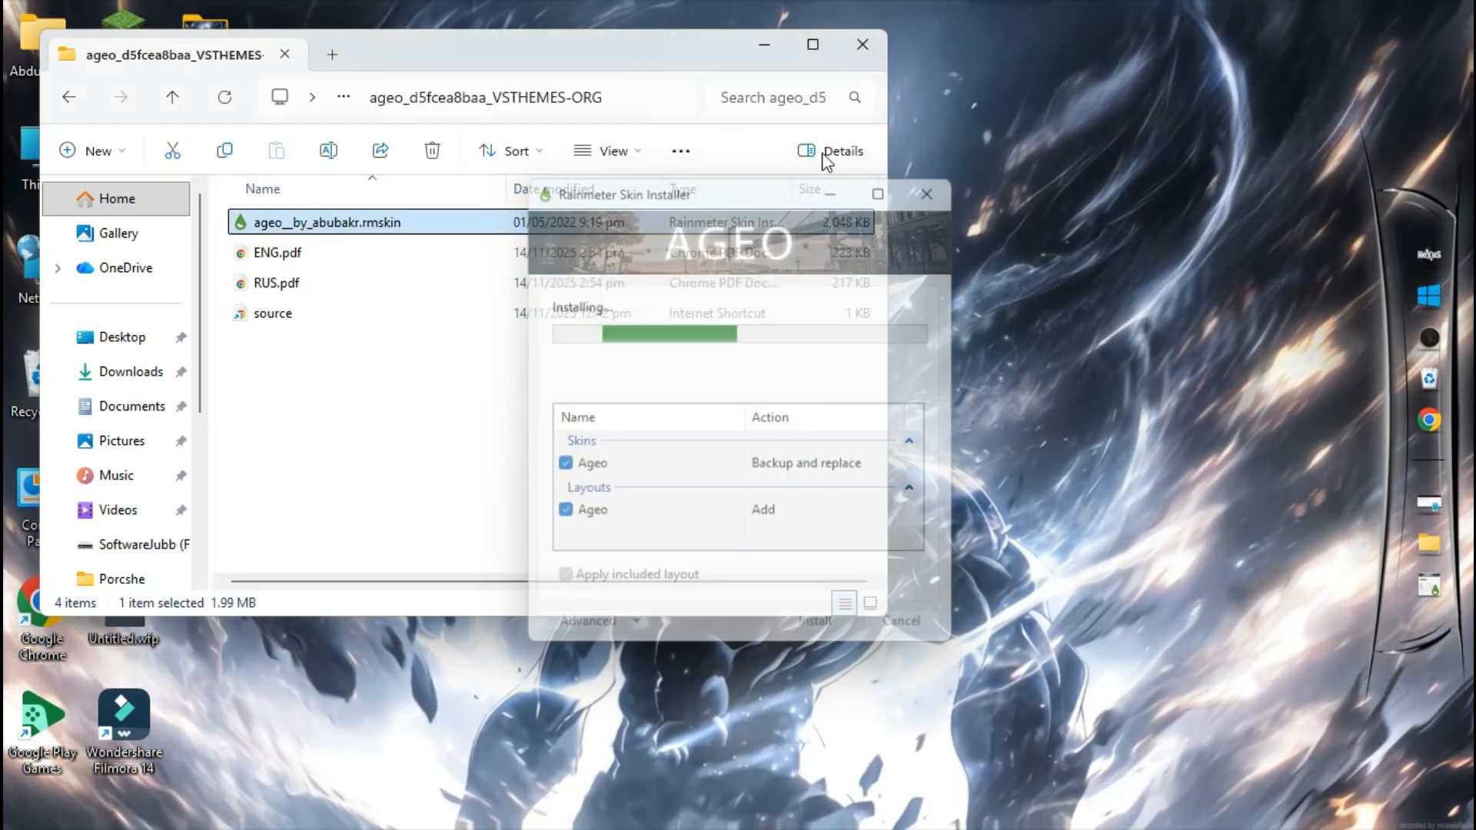
pyautogui.click(850, 46)
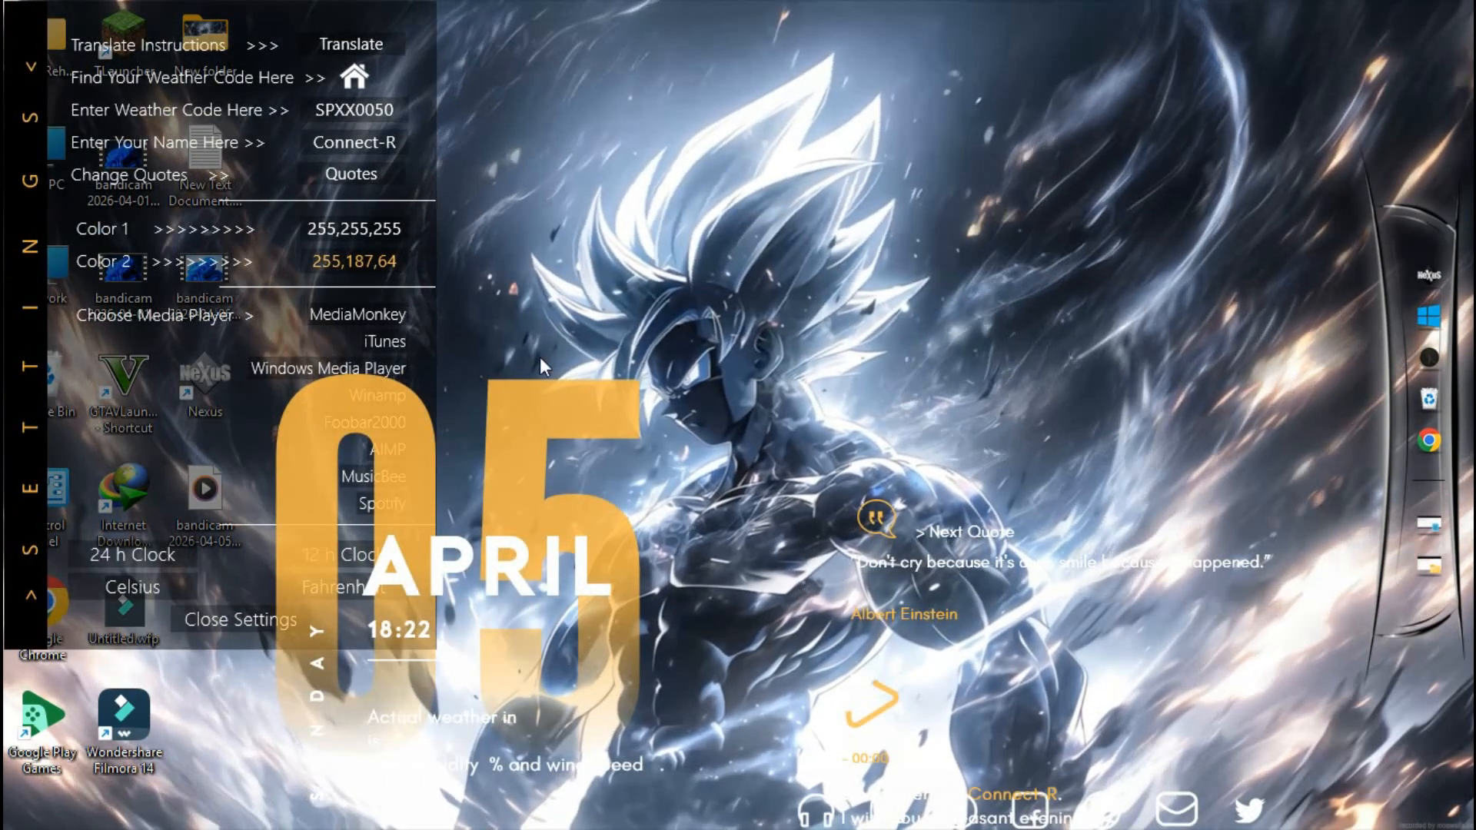
# Move the large date widget beside the Nexus dock and unload the quote widget
pyautogui.moveTo(454, 468); pyautogui.dragTo(1155, 320)
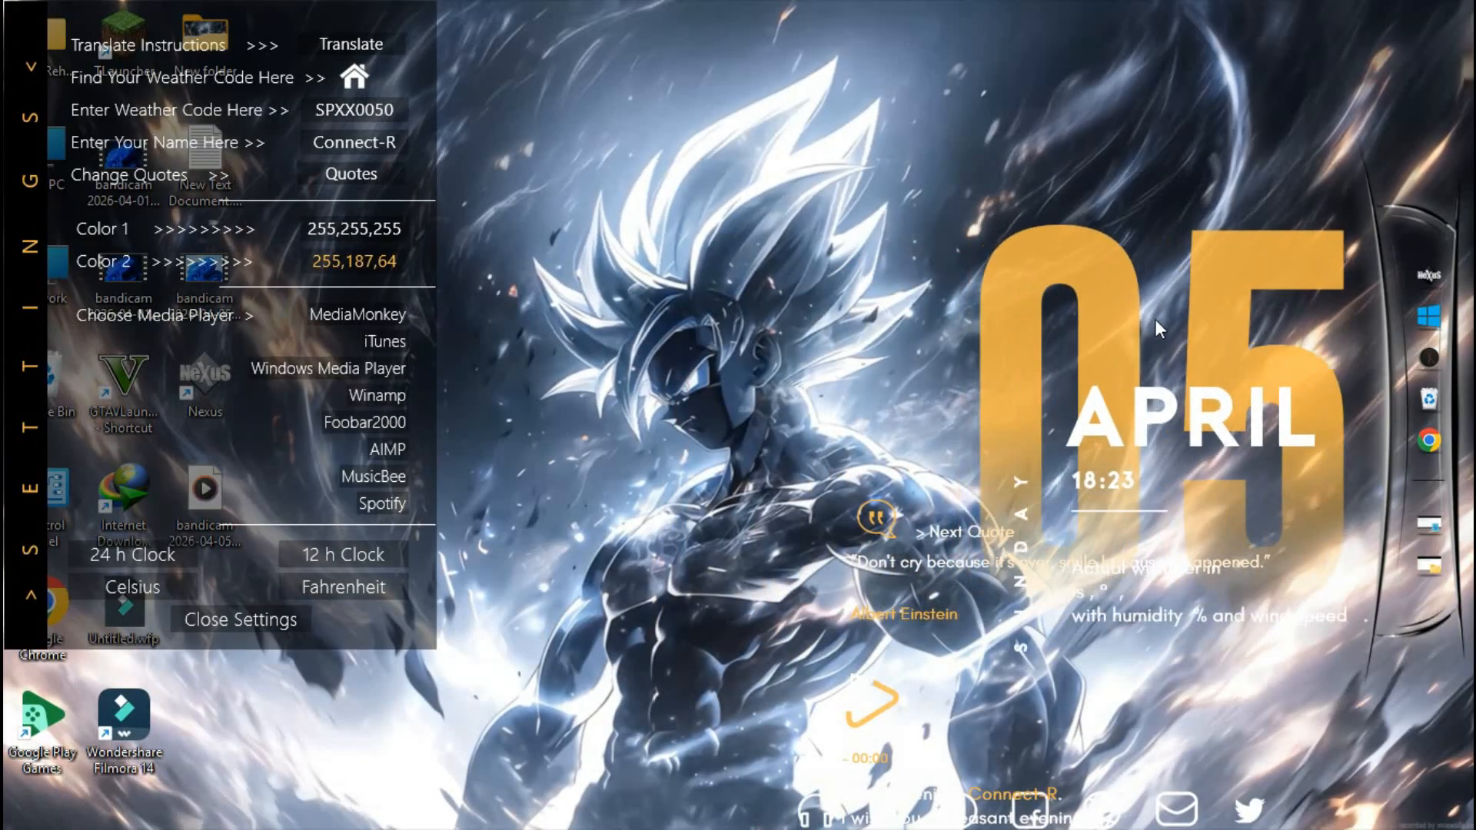
pyautogui.moveTo(930, 546); pyautogui.dragTo(829, 573)
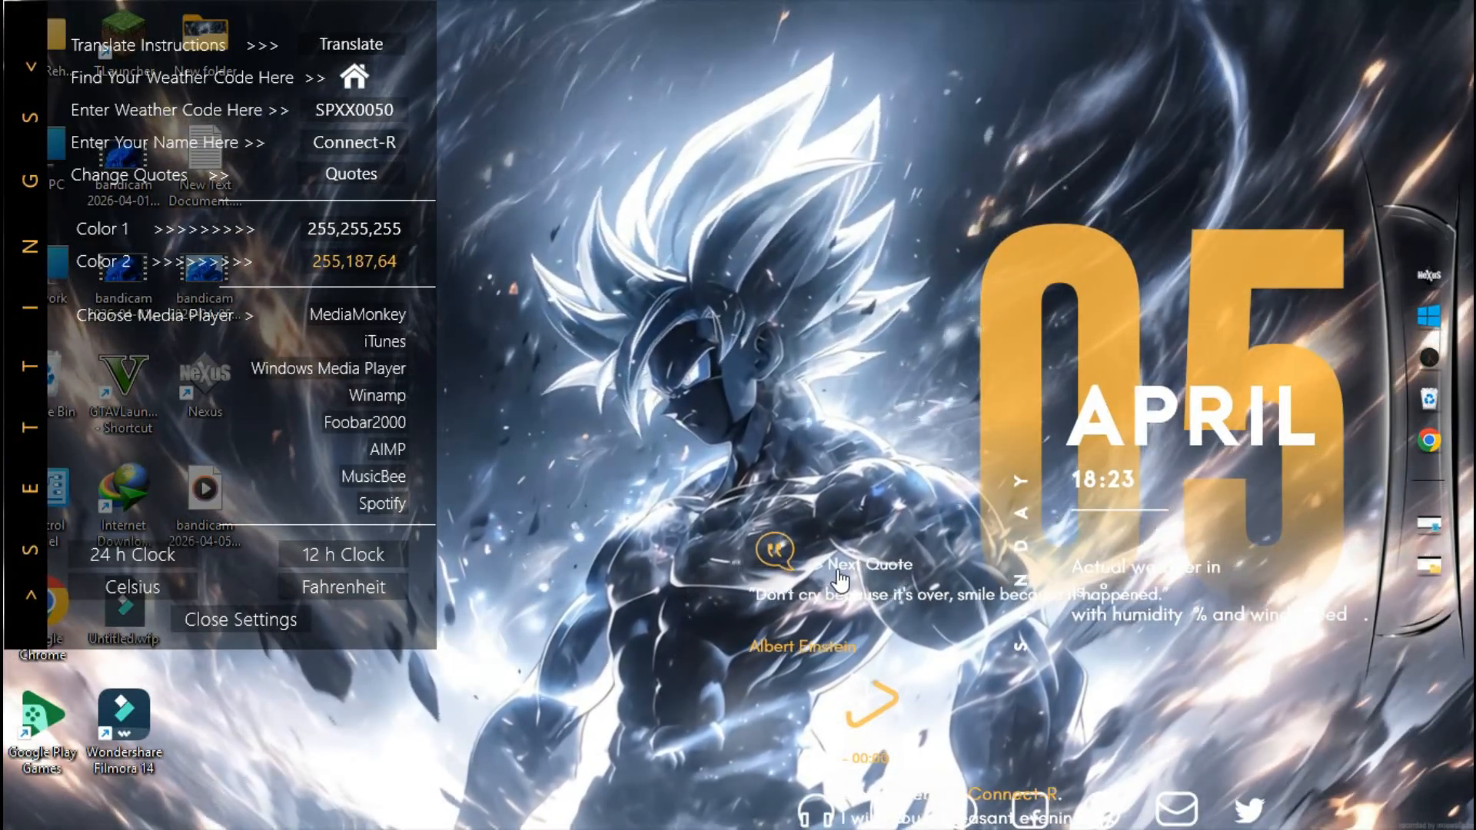
pyautogui.rightClick(837, 569)
pyautogui.click(898, 553)
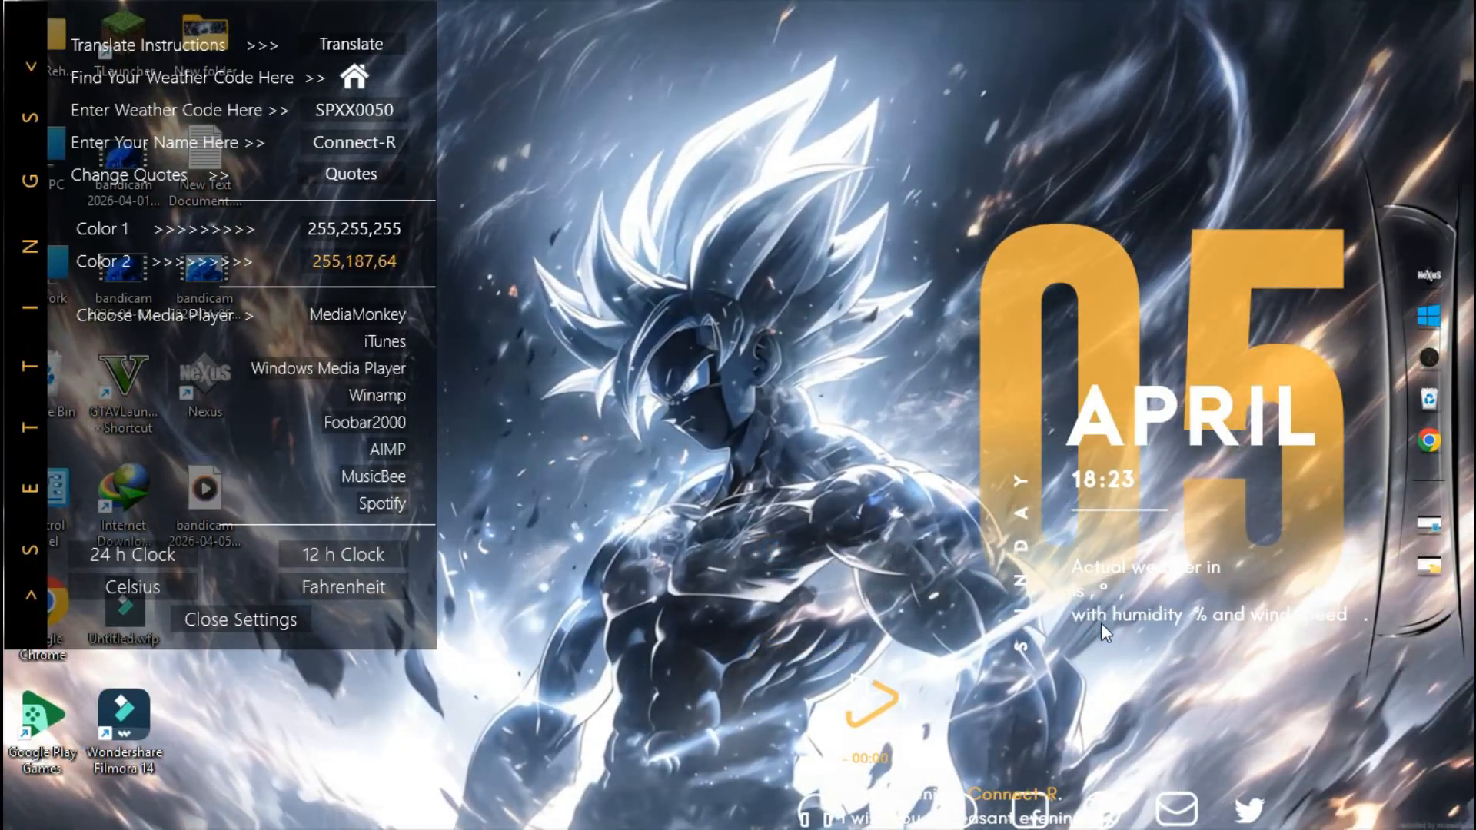
# Unload the Ageo music player widget and the Time Of Day greeting widget
pyautogui.moveTo(879, 711); pyautogui.dragTo(829, 544)
pyautogui.moveTo(883, 586); pyautogui.dragTo(1038, 719)
pyautogui.rightClick(1038, 719)
pyautogui.click(1086, 707)
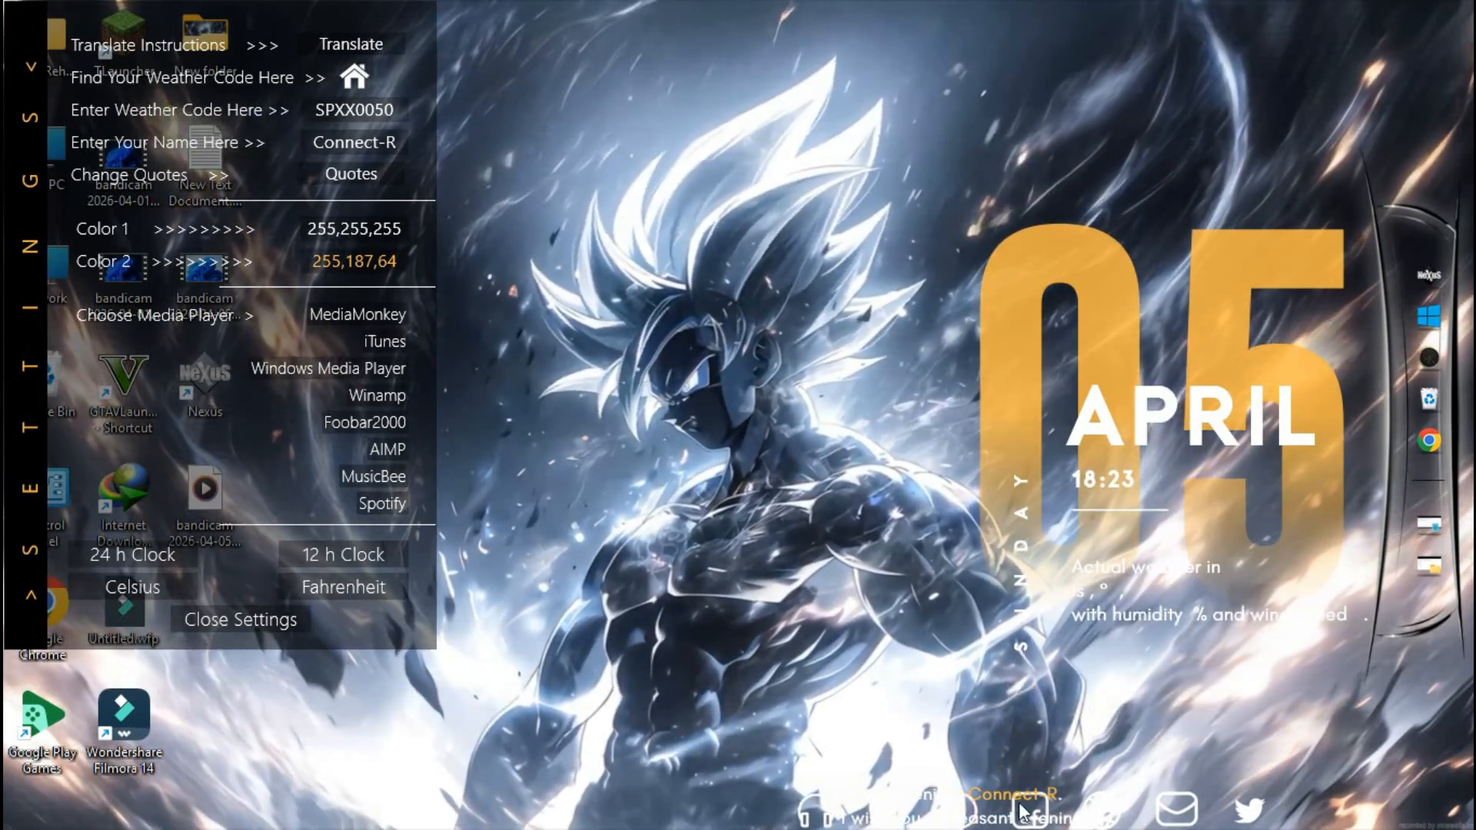
pyautogui.rightClick(1029, 535)
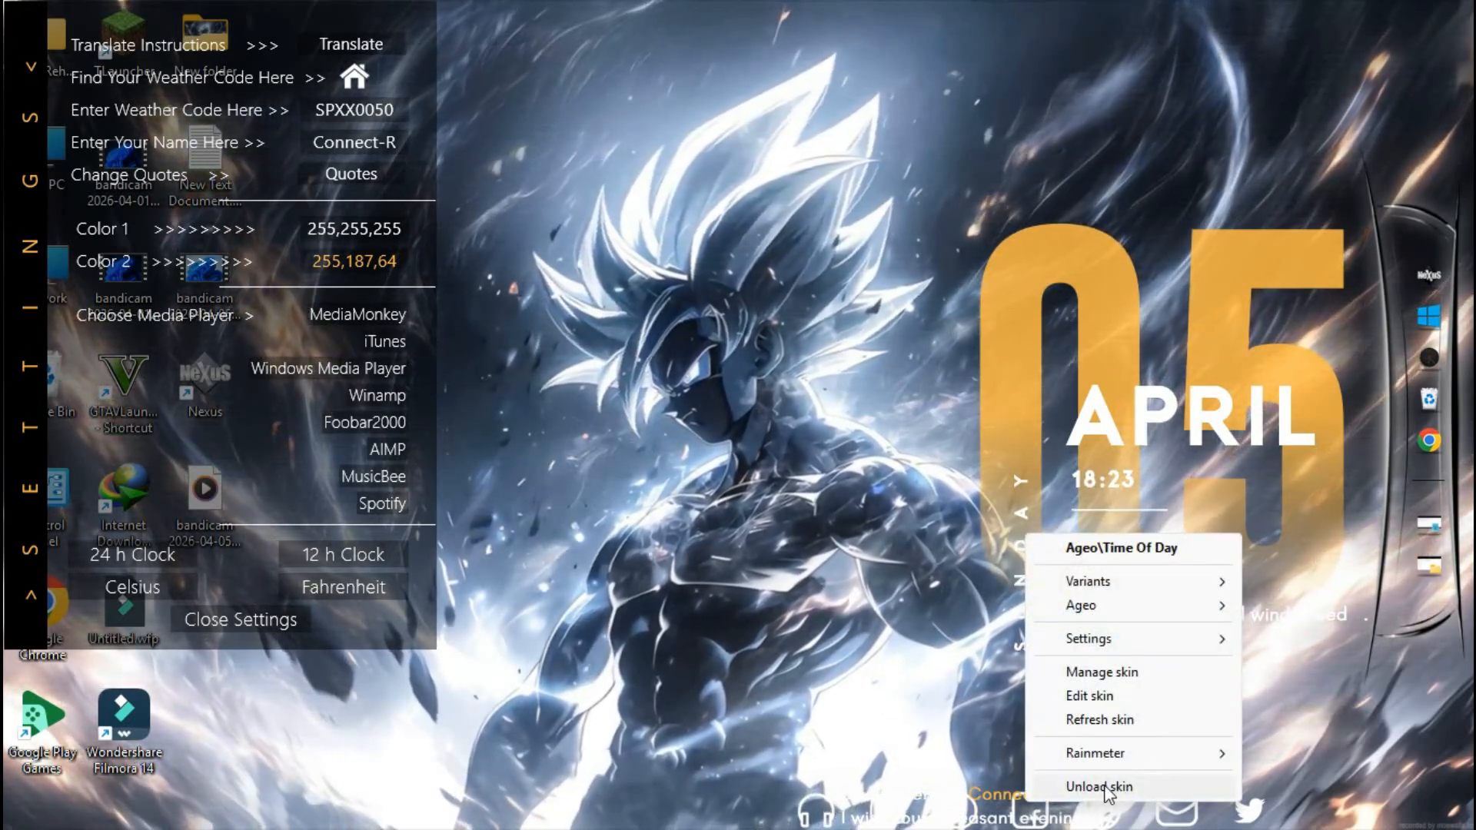
pyautogui.click(1107, 790)
# Unload the Twitter, mail, headphones and neighbouring shortcut icons along the lower edge of the desktop, keeping the globe icon
pyautogui.rightClick(1256, 819)
pyautogui.click(1322, 797)
pyautogui.rightClick(1176, 809)
pyautogui.click(1272, 795)
pyautogui.rightClick(1040, 802)
pyautogui.click(1093, 789)
pyautogui.rightClick(961, 812)
pyautogui.click(1007, 798)
pyautogui.rightClick(884, 818)
pyautogui.click(957, 797)
pyautogui.rightClick(836, 816)
pyautogui.click(919, 799)
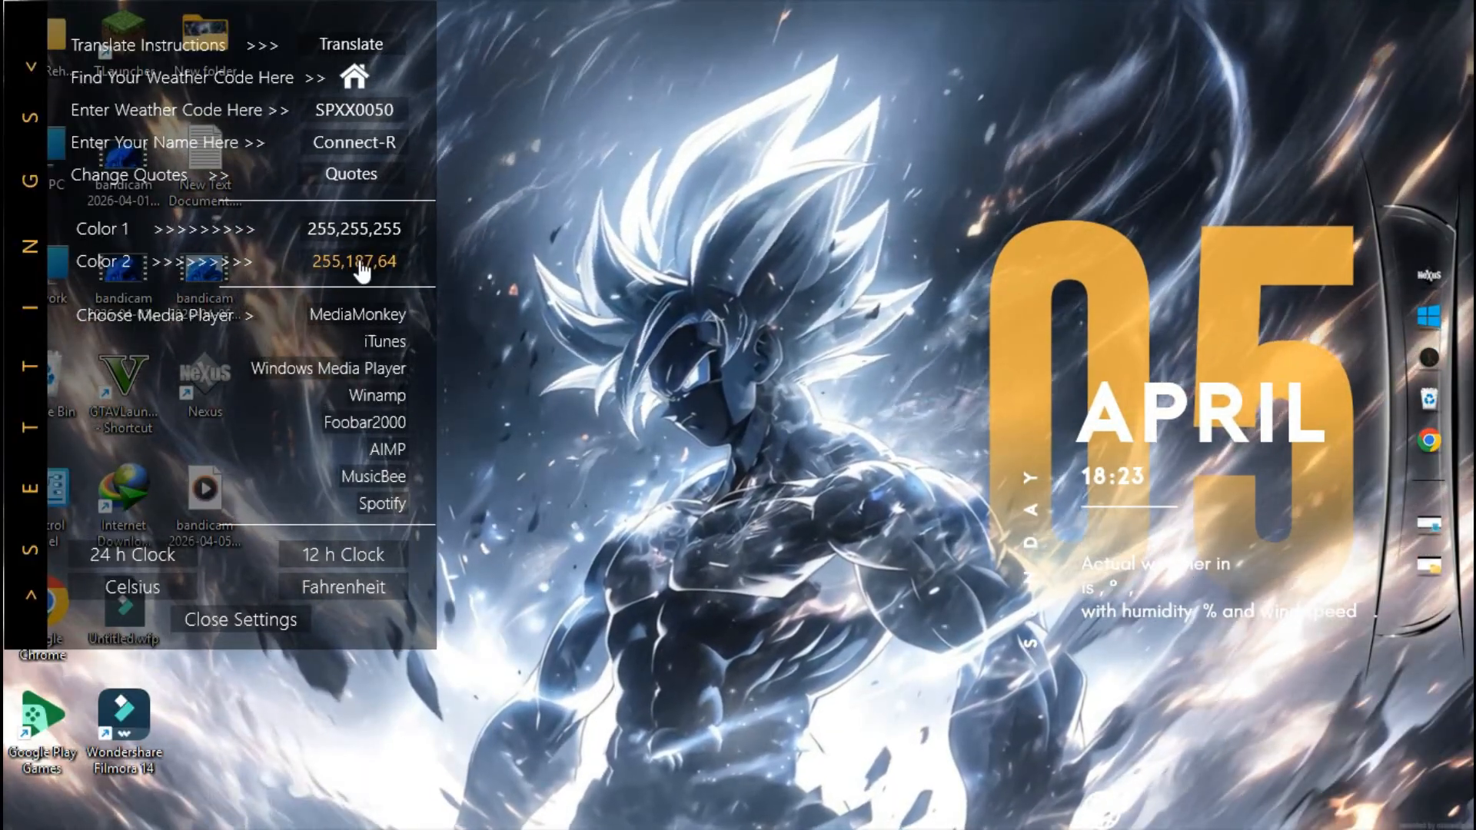
# Set Color 2 in the Ageo settings panel to pale blue 155,220,235
pyautogui.click(358, 255)
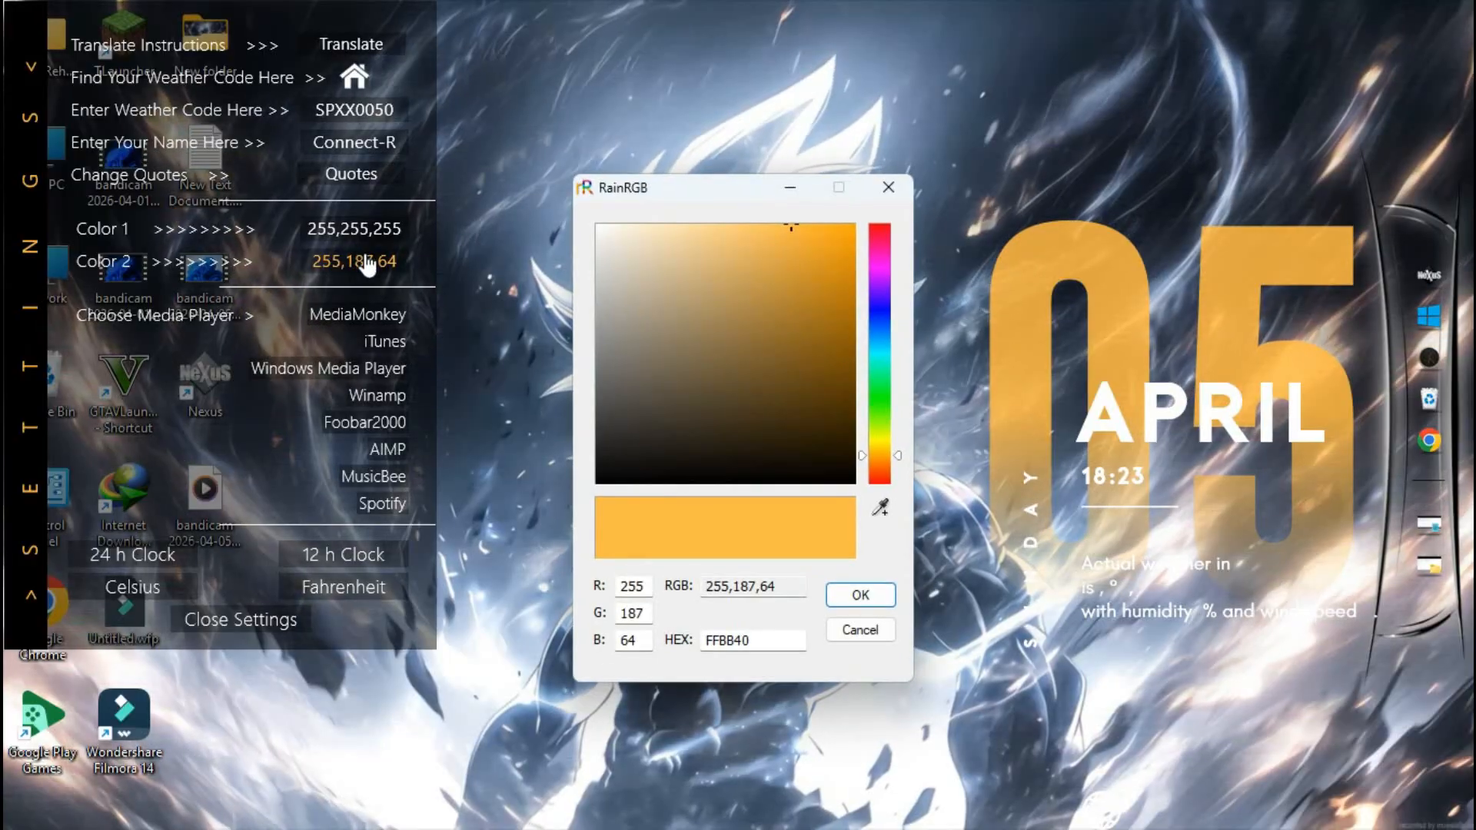
pyautogui.click(870, 356)
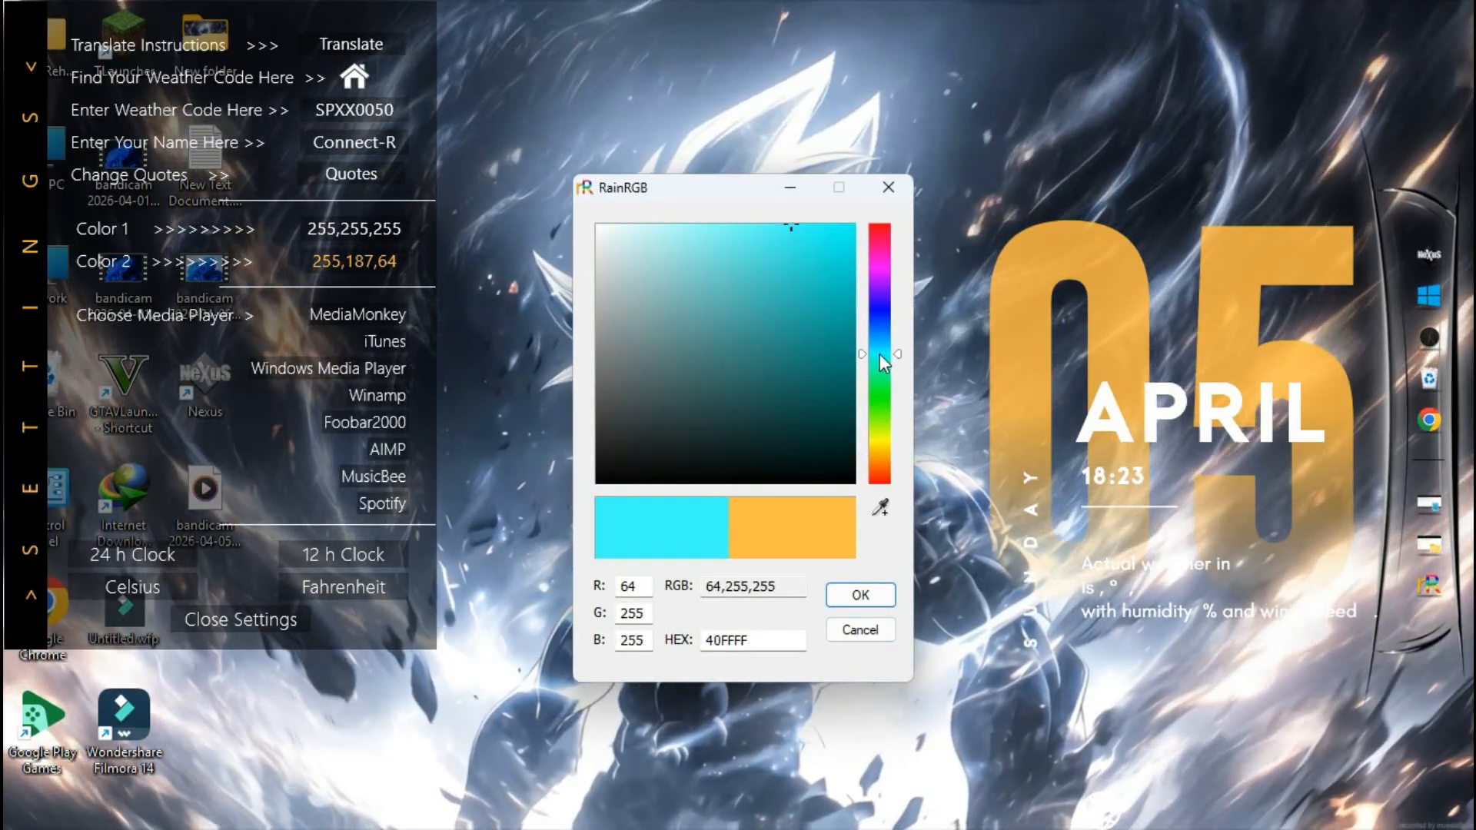
pyautogui.moveTo(803, 231); pyautogui.dragTo(794, 233)
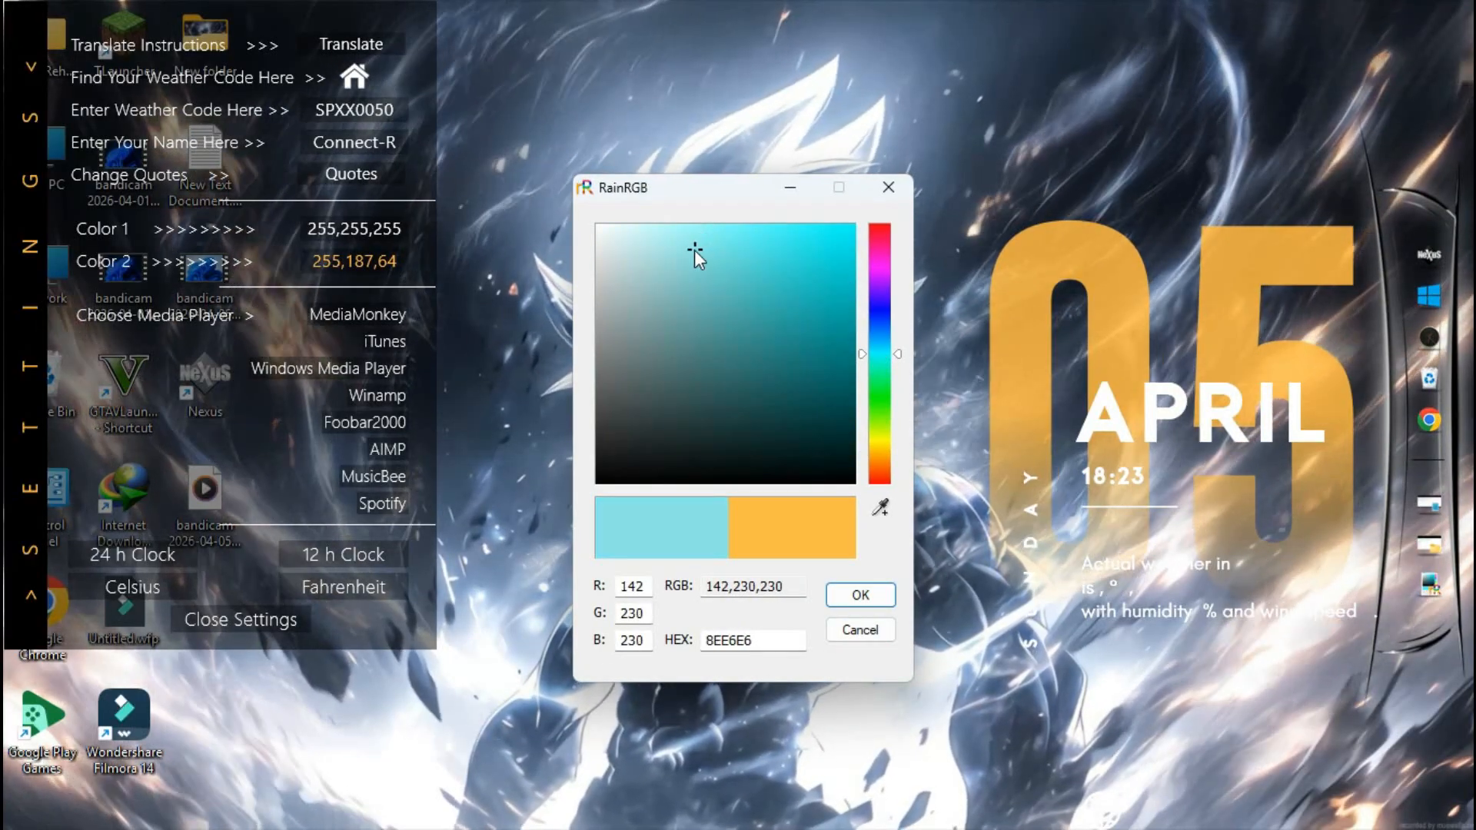
pyautogui.moveTo(678, 239); pyautogui.dragTo(685, 244)
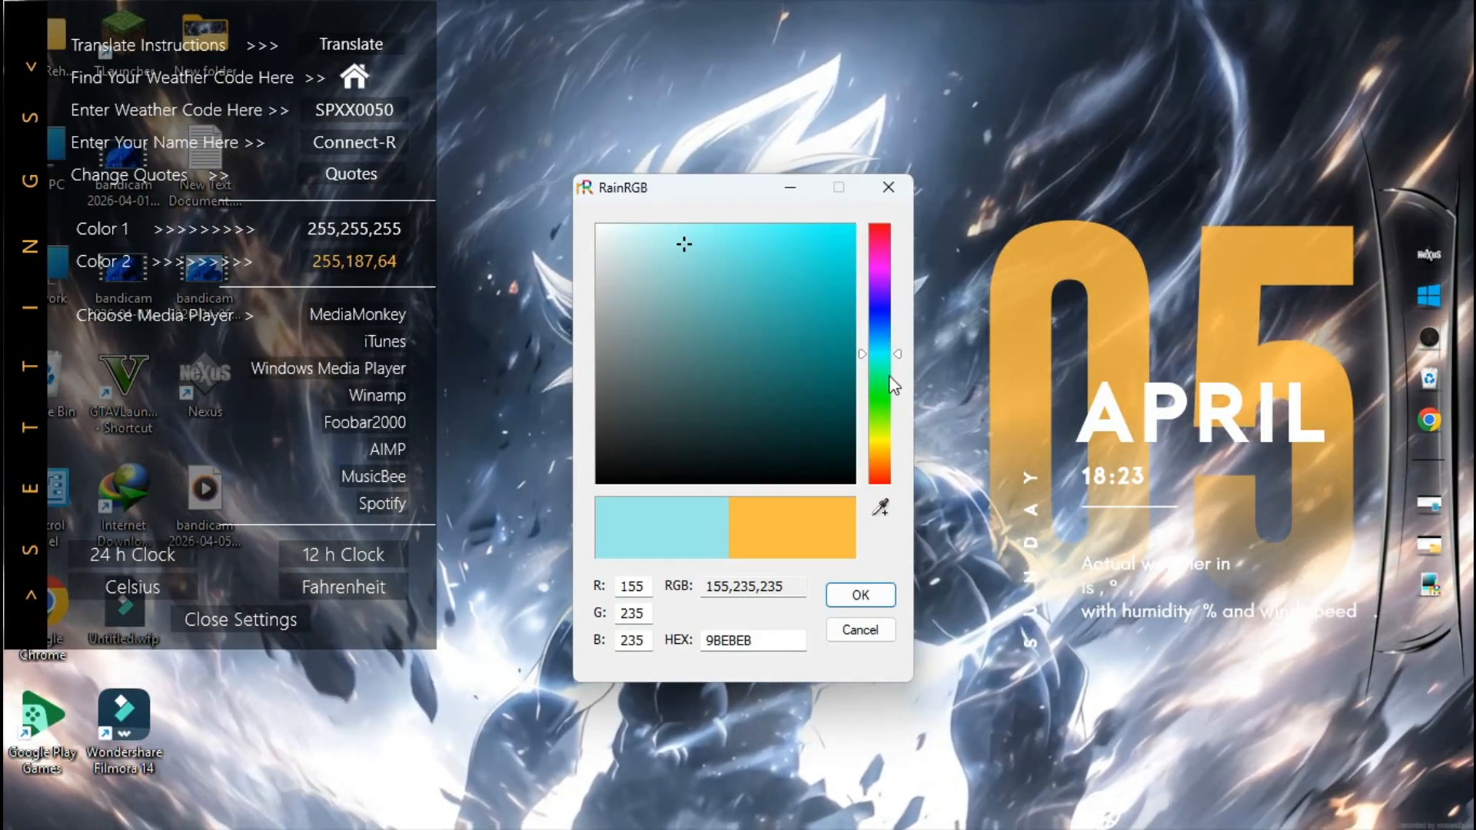
pyautogui.moveTo(878, 353)
pyautogui.mouseDown()
pyautogui.moveTo(878, 375)
pyautogui.moveTo(876, 349)
pyautogui.mouseUp()
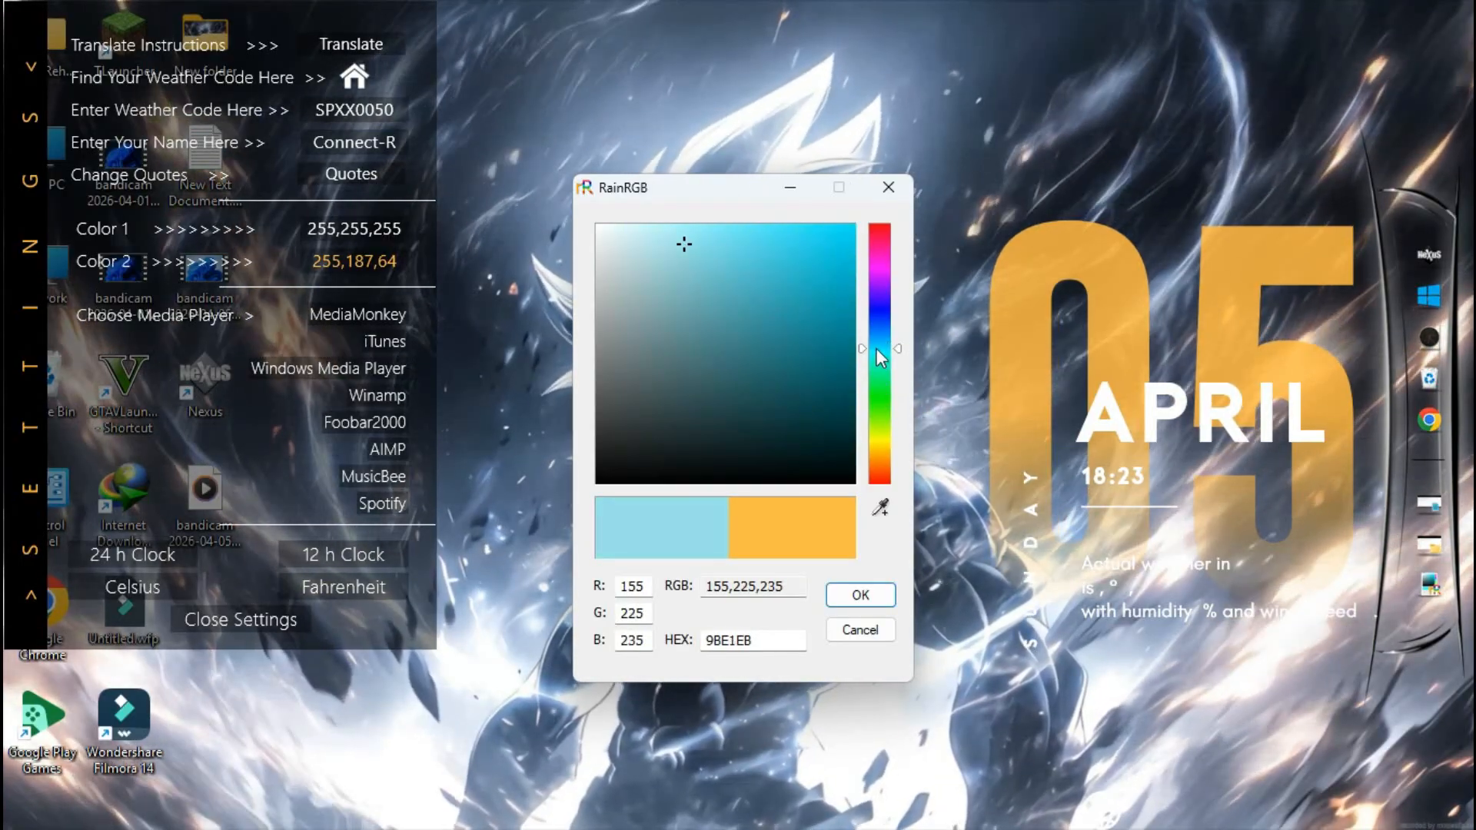
pyautogui.click(861, 596)
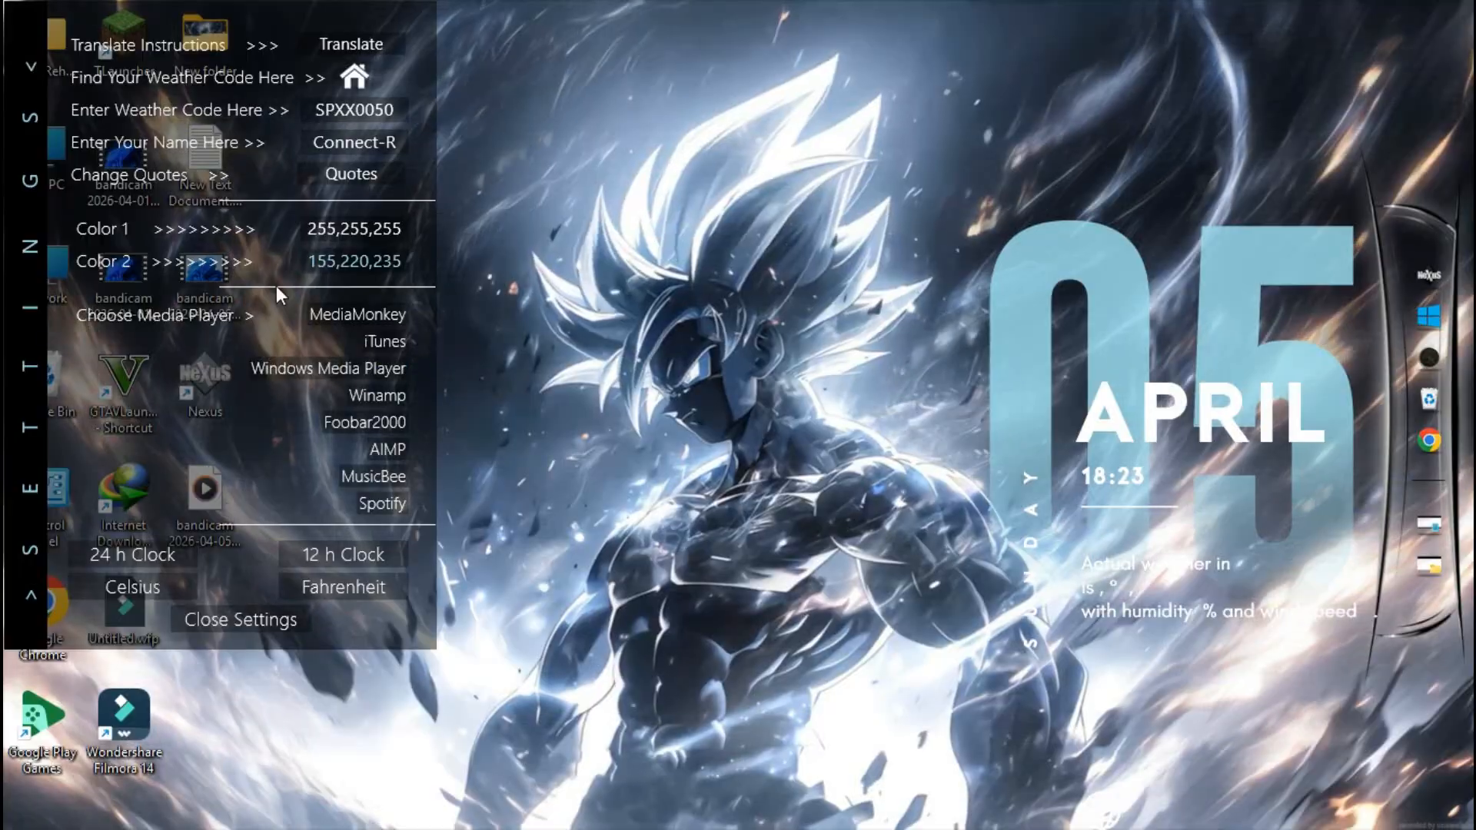
# Set Color 1 in the Ageo settings panel to black and unload the globe icon from the desktop's lower edge
pyautogui.click(354, 229)
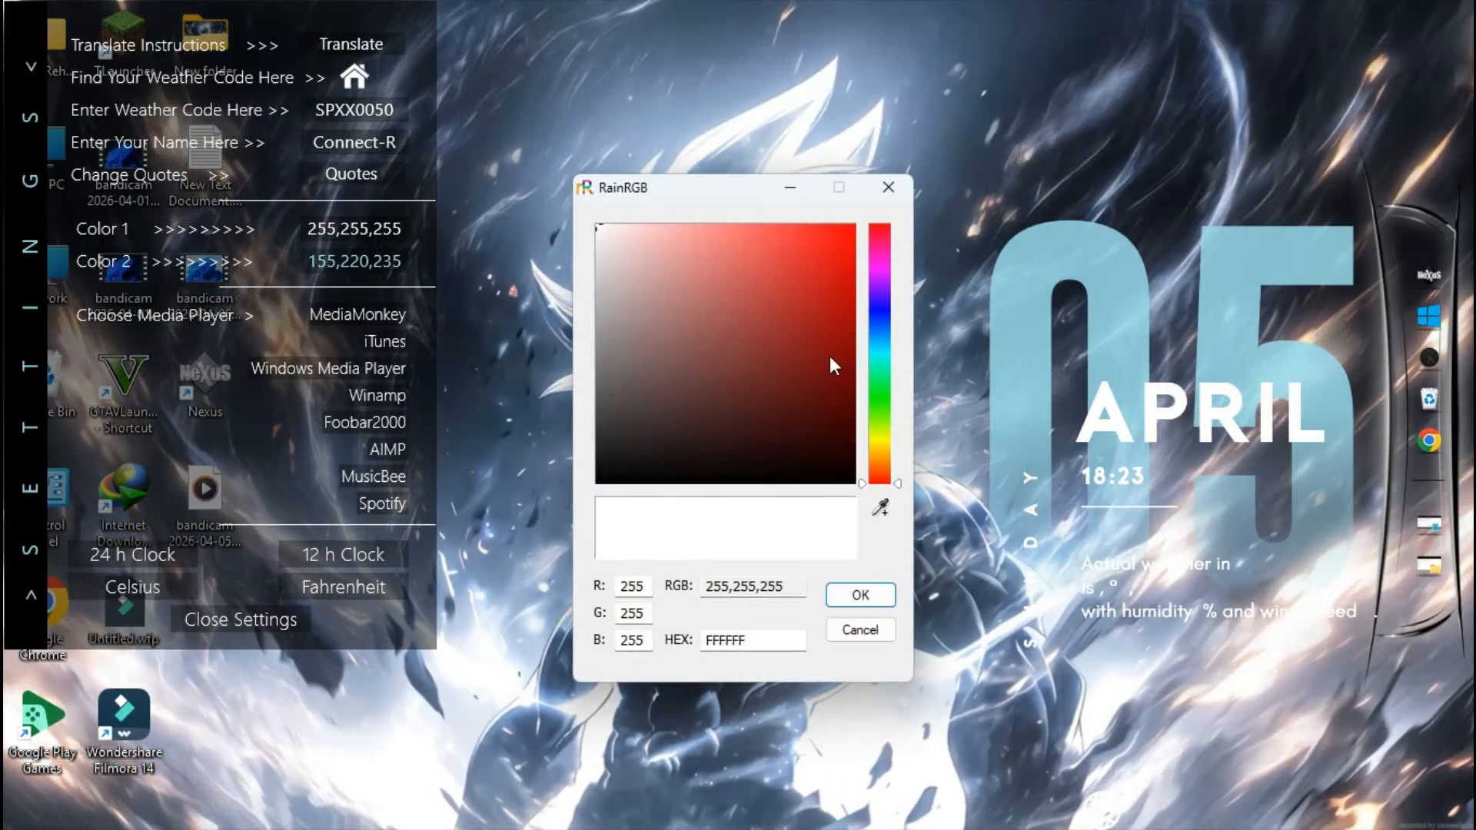
pyautogui.click(891, 594)
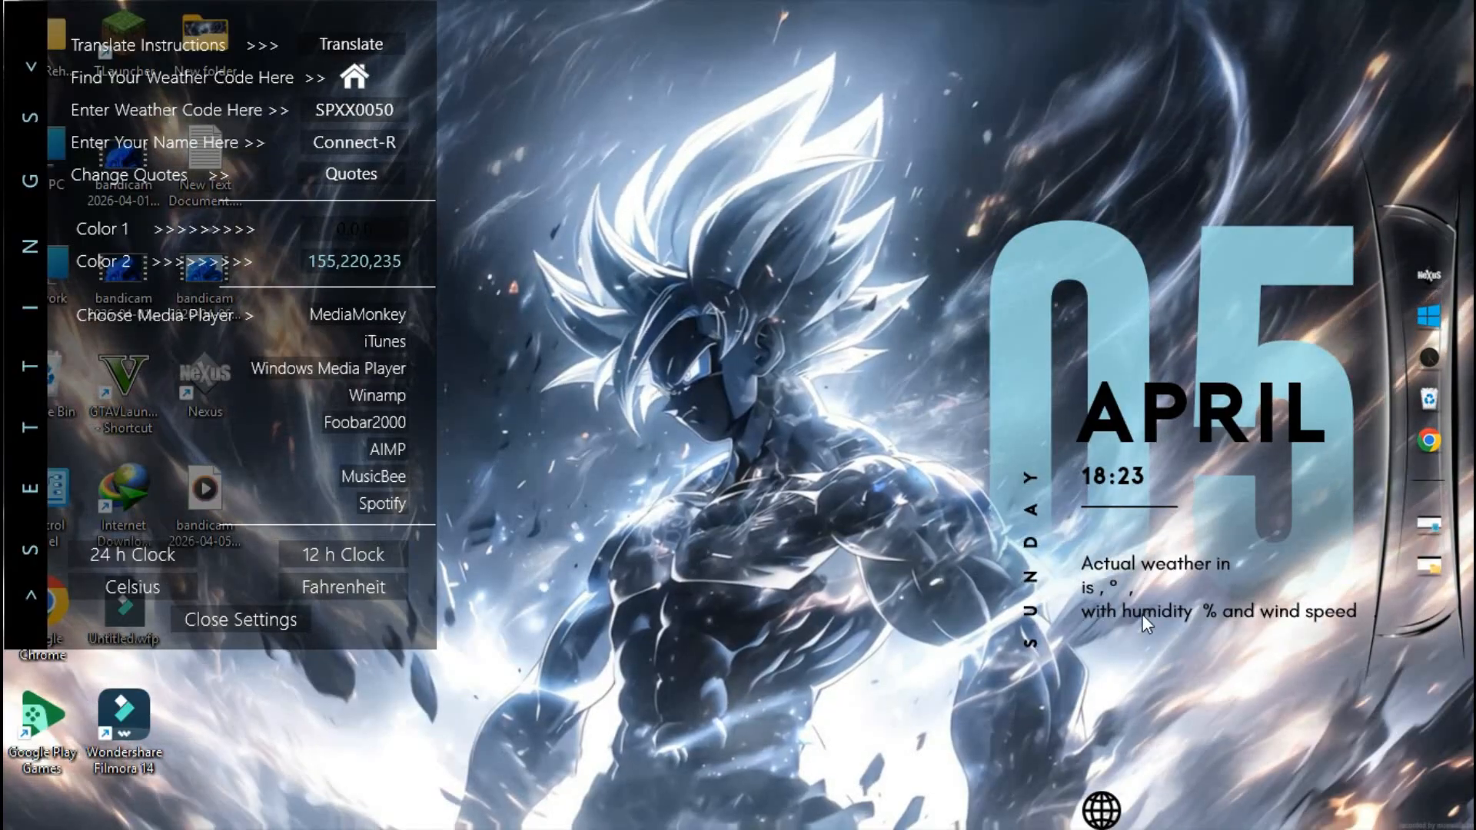
pyautogui.rightClick(1102, 809)
pyautogui.click(1139, 795)
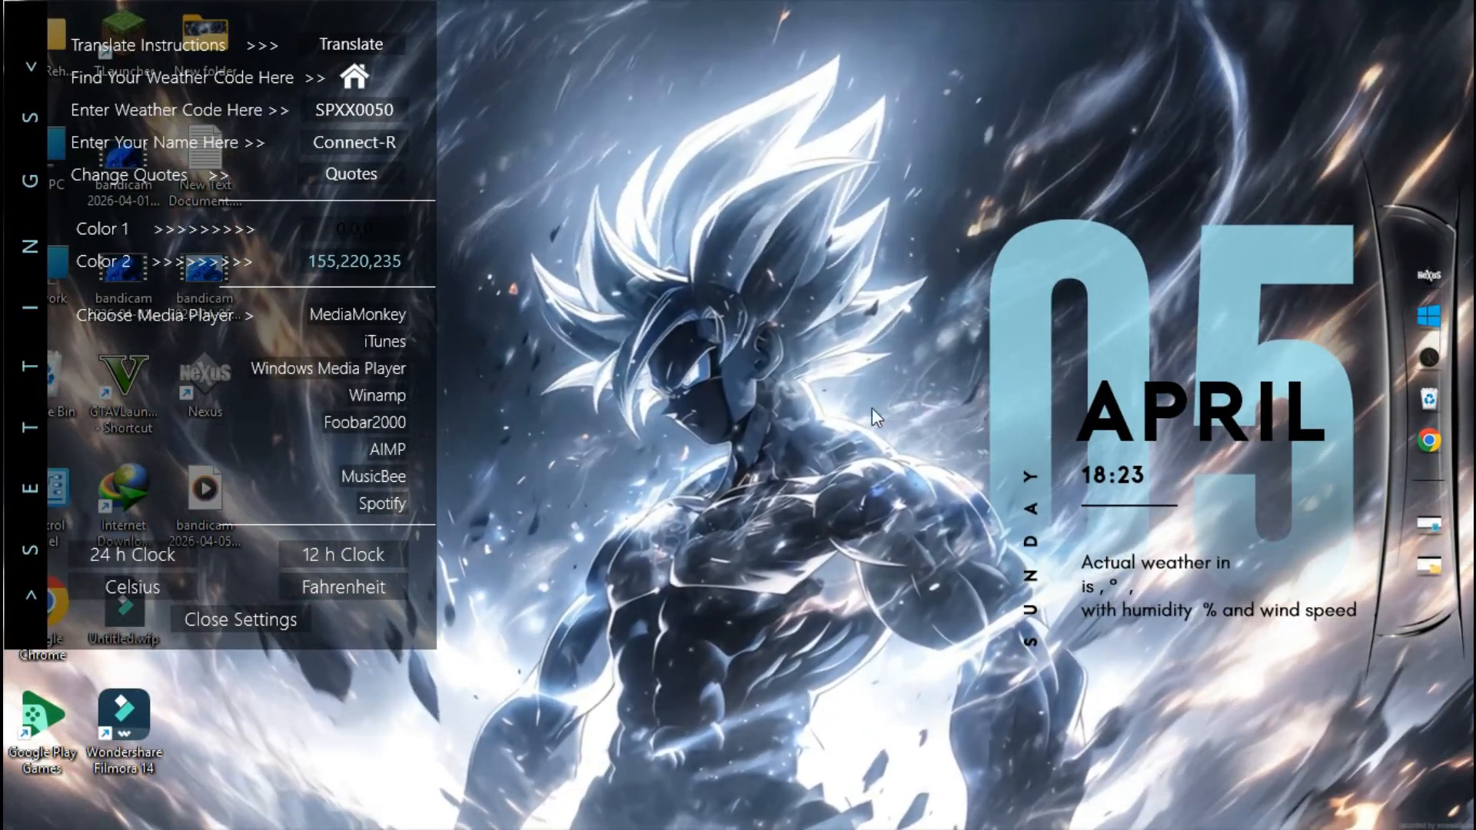
# Move the Ageo settings panel off the desktop icons, open the weather code website from it and search for islamabad
pyautogui.moveTo(230, 48); pyautogui.dragTo(652, 143)
pyautogui.click(653, 172)
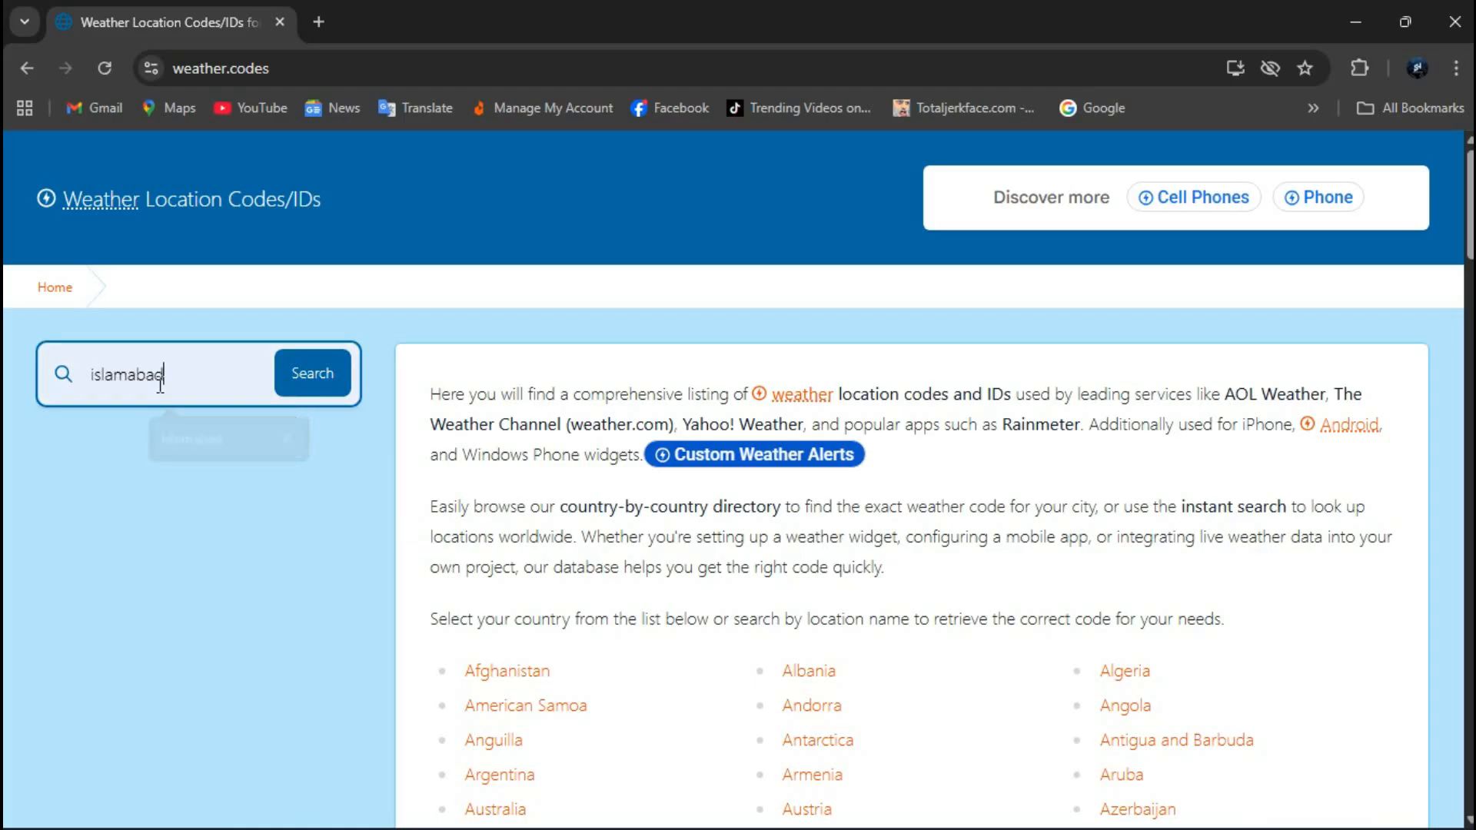
pyautogui.click(291, 383)
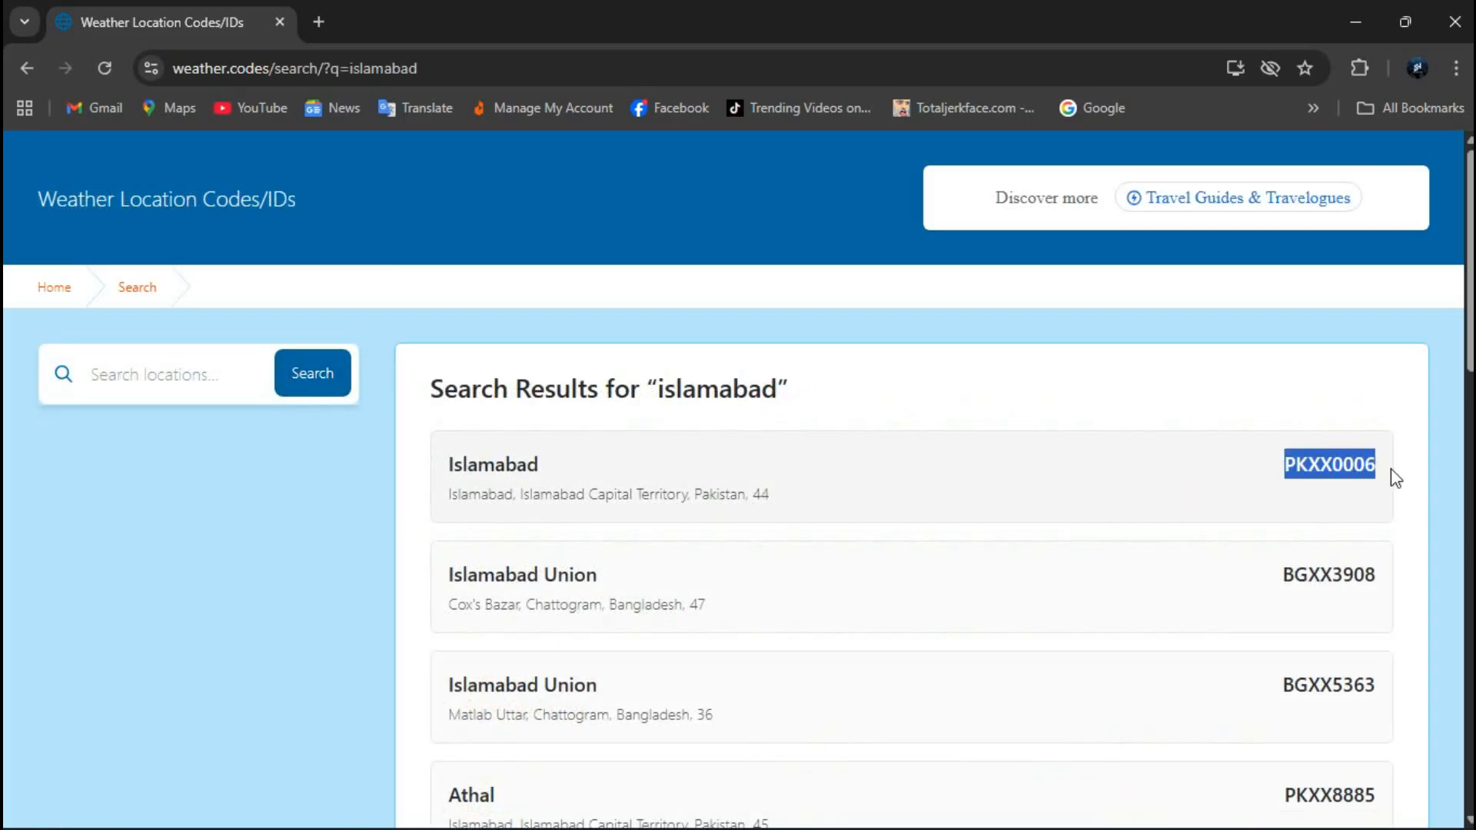
# Copy Islamabad's weather code from the website and set PKXX0006 as the weather code in the Ageo settings panel
pyautogui.rightClick(1345, 469)
pyautogui.click(1195, 489)
pyautogui.click(1357, 17)
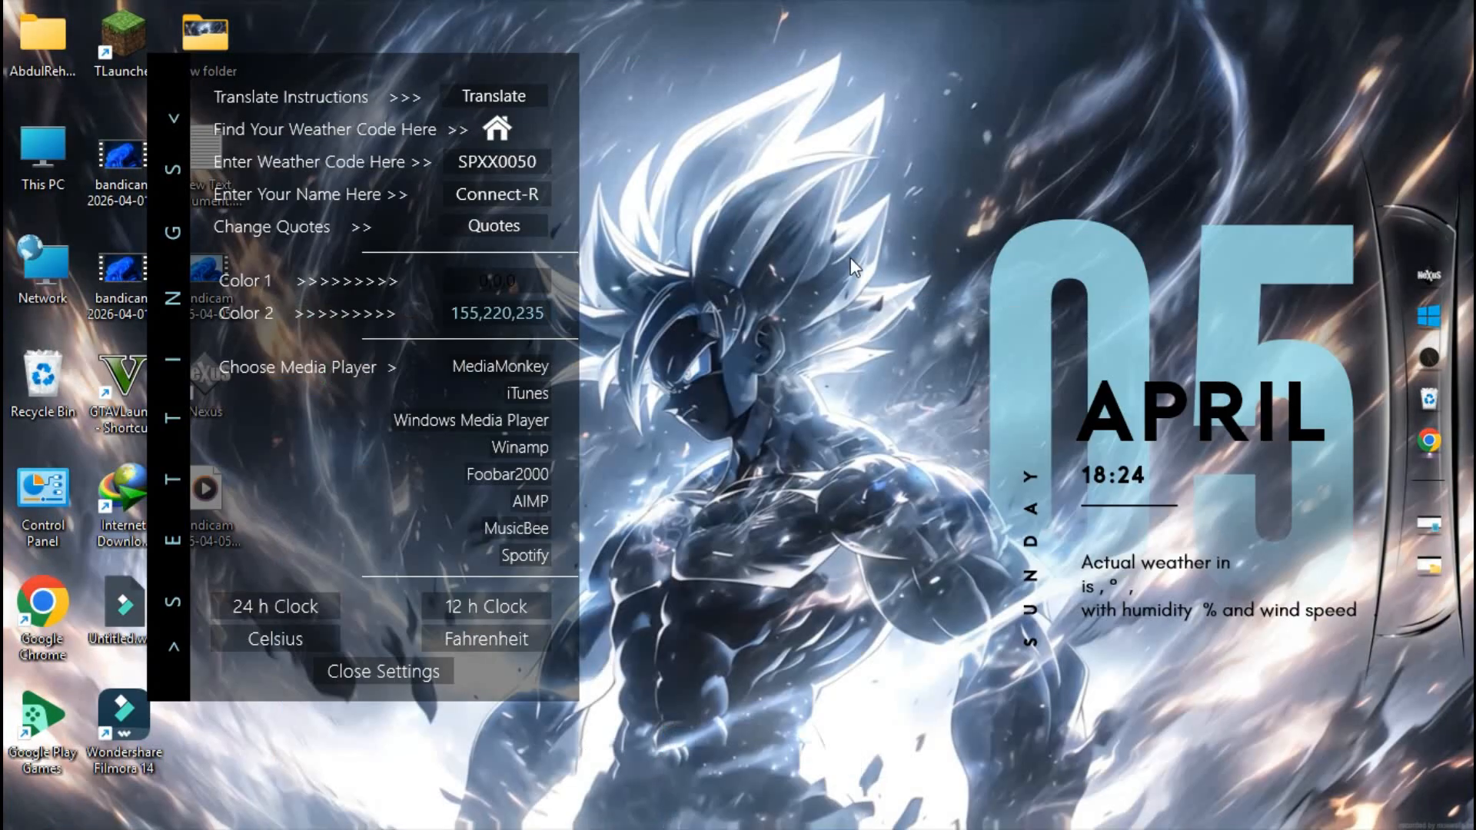
pyautogui.click(486, 163)
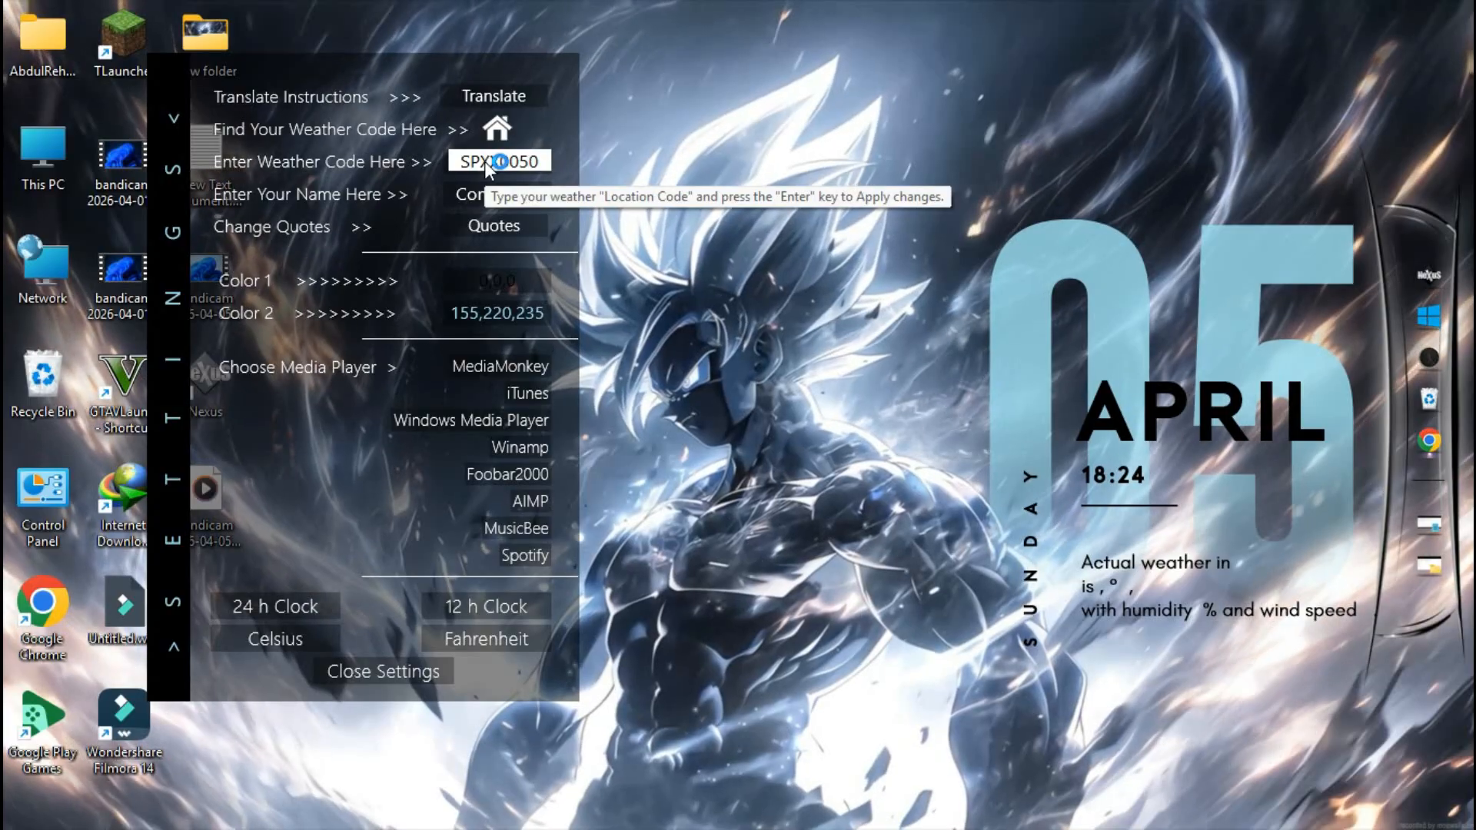
pyautogui.hotkey('ctrl', 'v')
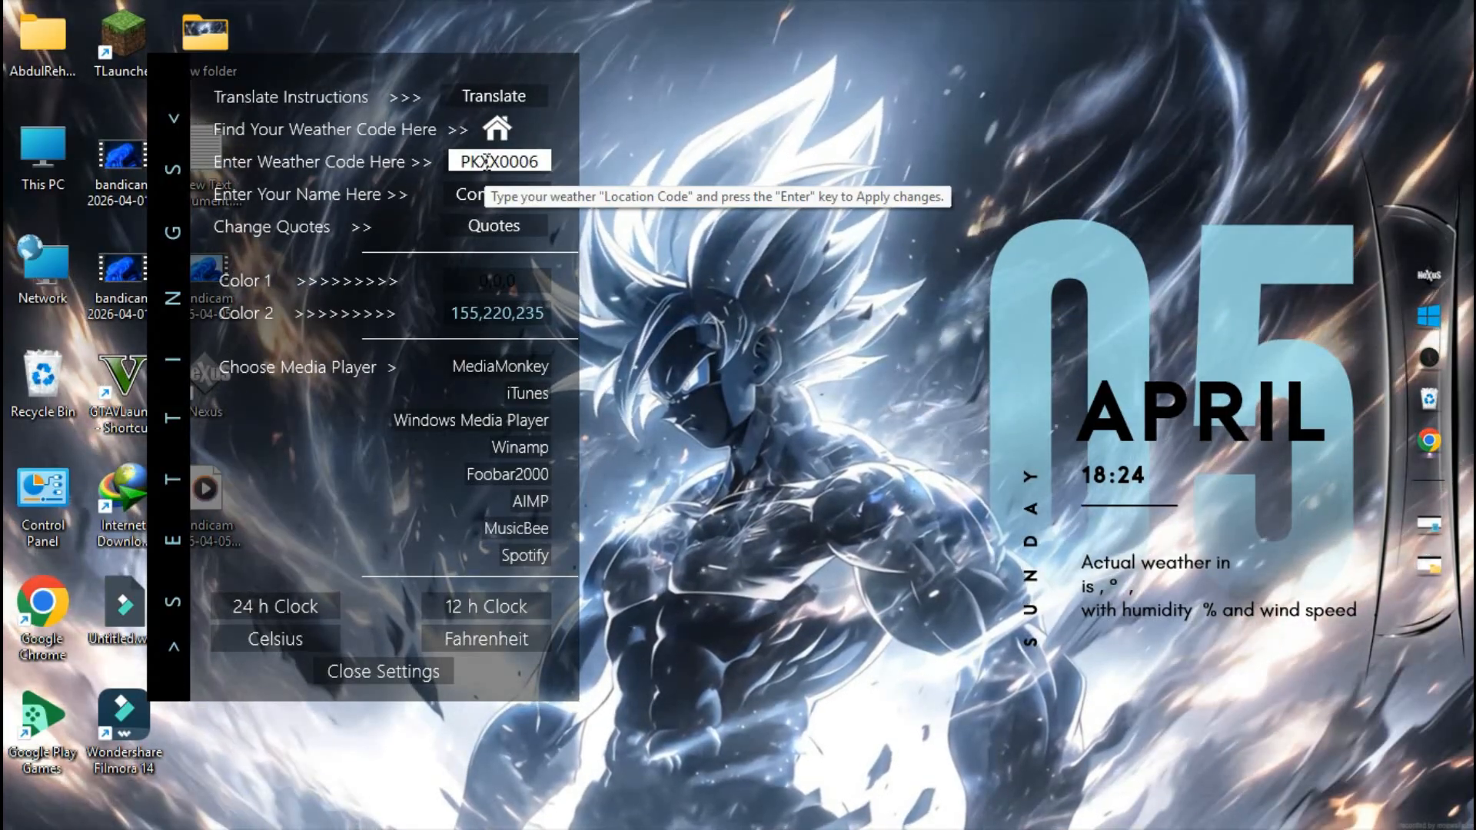
pyautogui.press('Return')
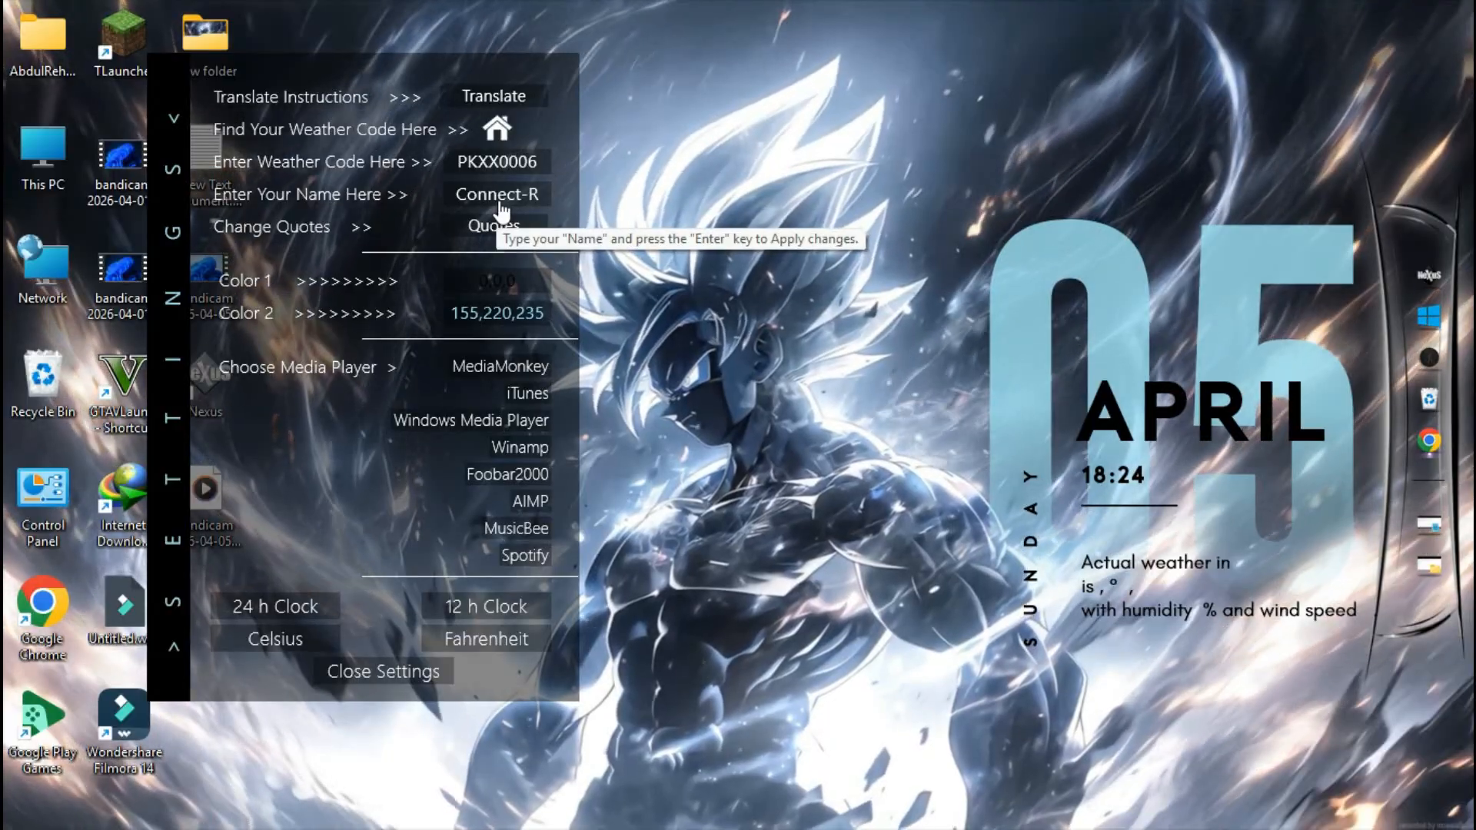
# Open the Ageo quotes list from the settings panel, look through its quote and author entries and close it
pyautogui.click(489, 232)
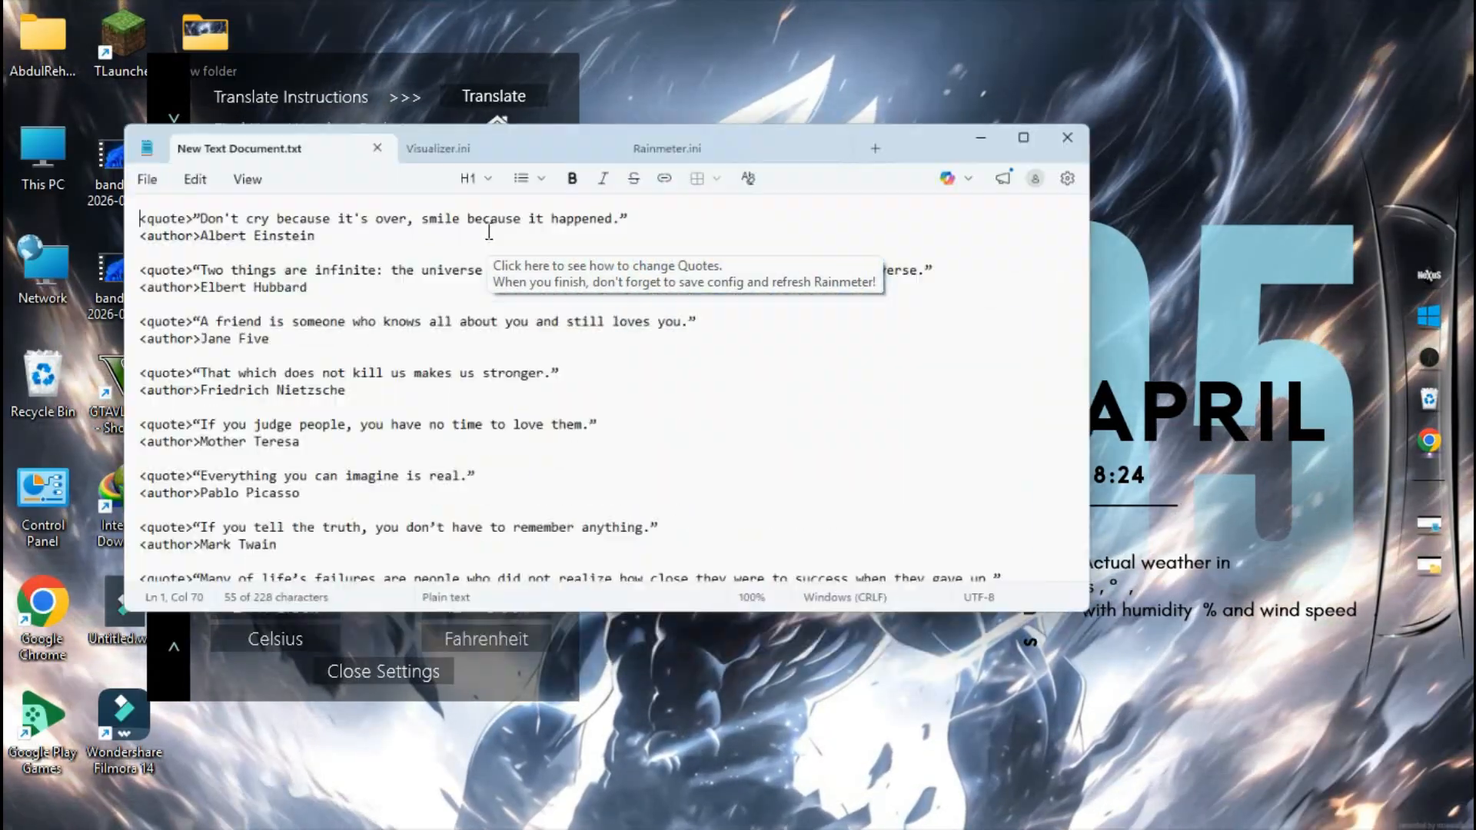
pyautogui.scroll(-6, 547, 309)
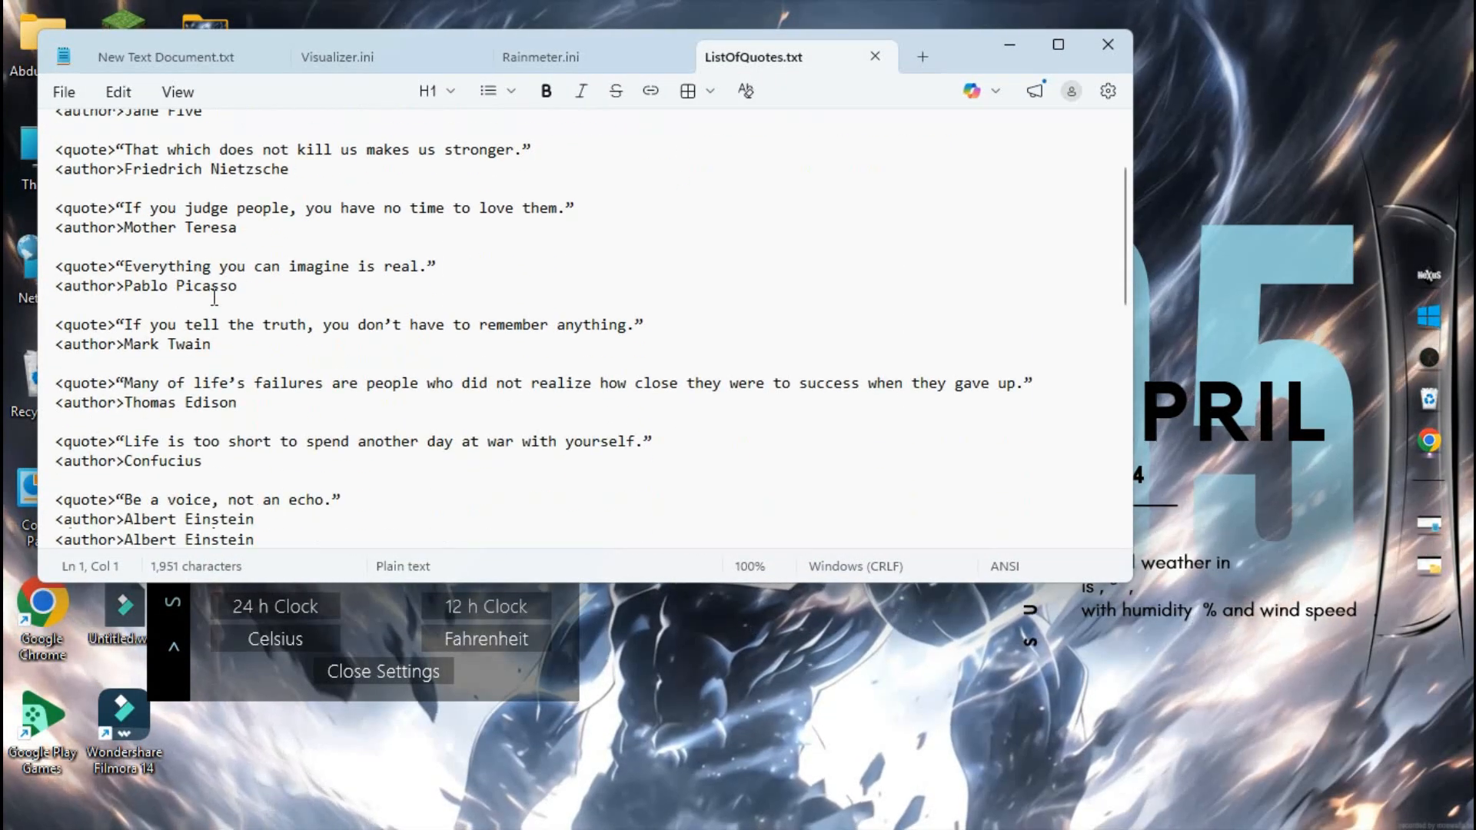
pyautogui.click(1109, 50)
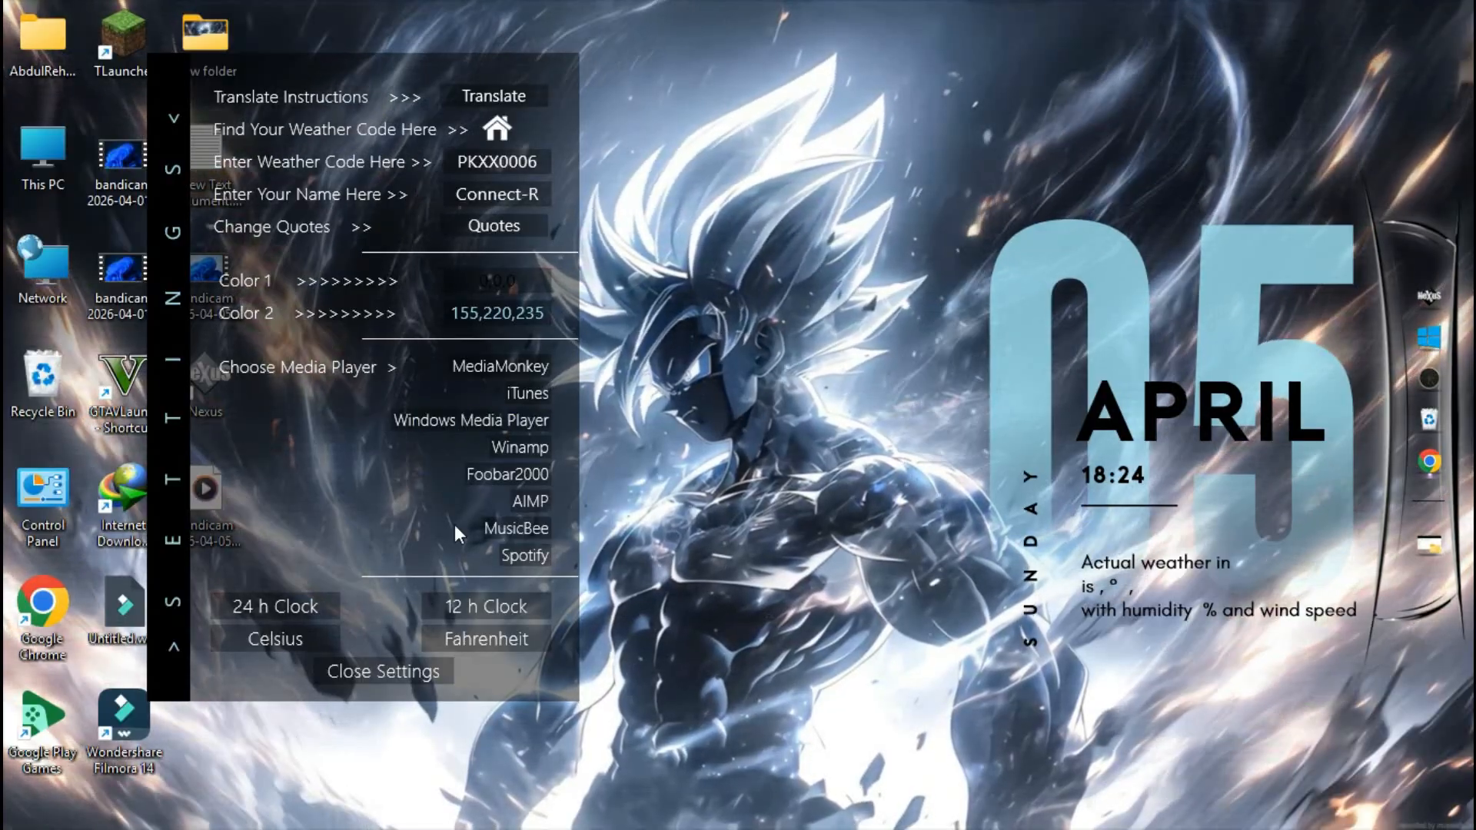
# Switch the Ageo time and date skin to the 12 h clock, refresh it and close the settings panel
pyautogui.click(486, 606)
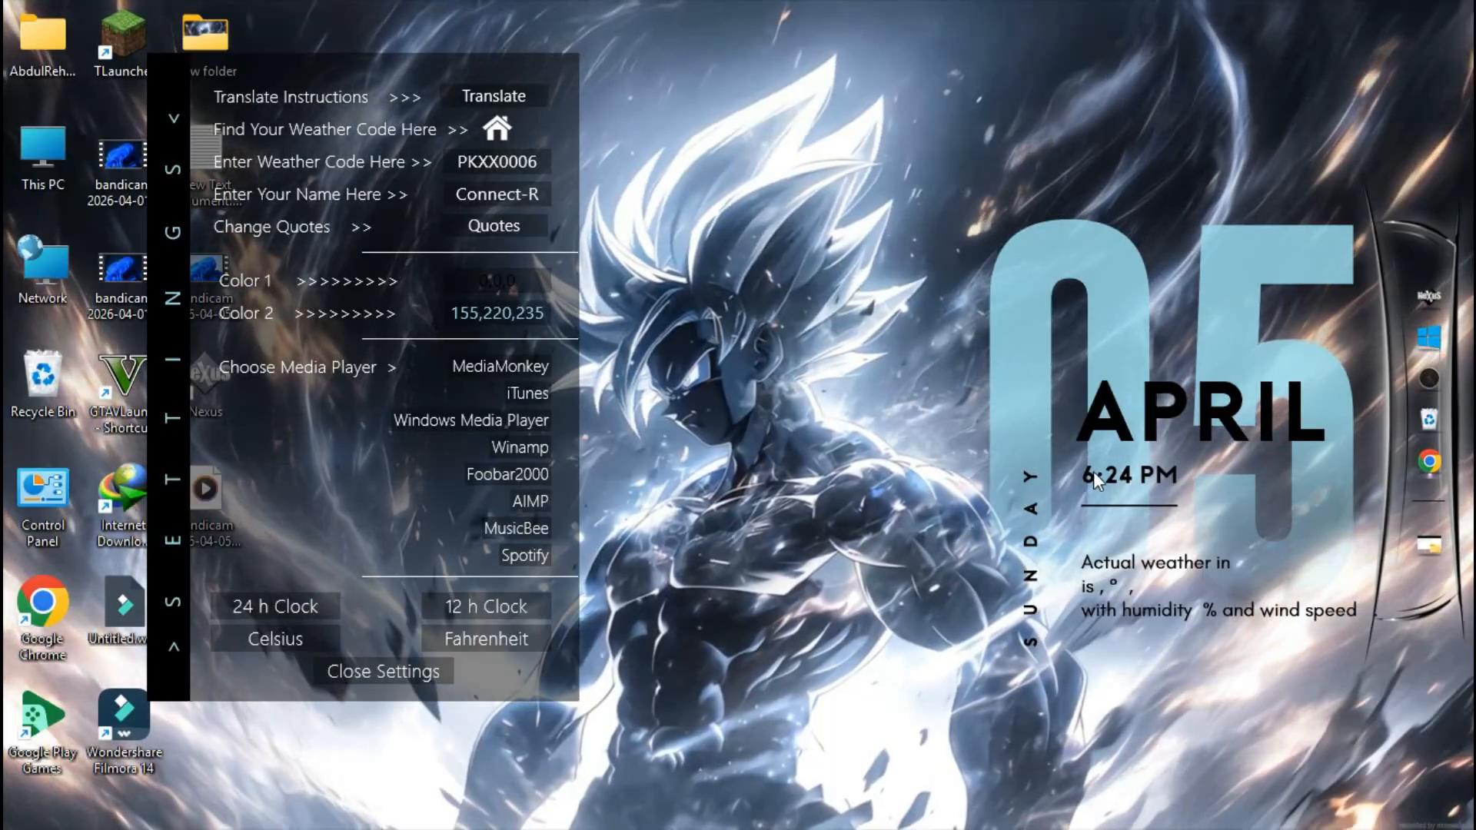
pyautogui.rightClick(1122, 470)
pyautogui.click(1164, 658)
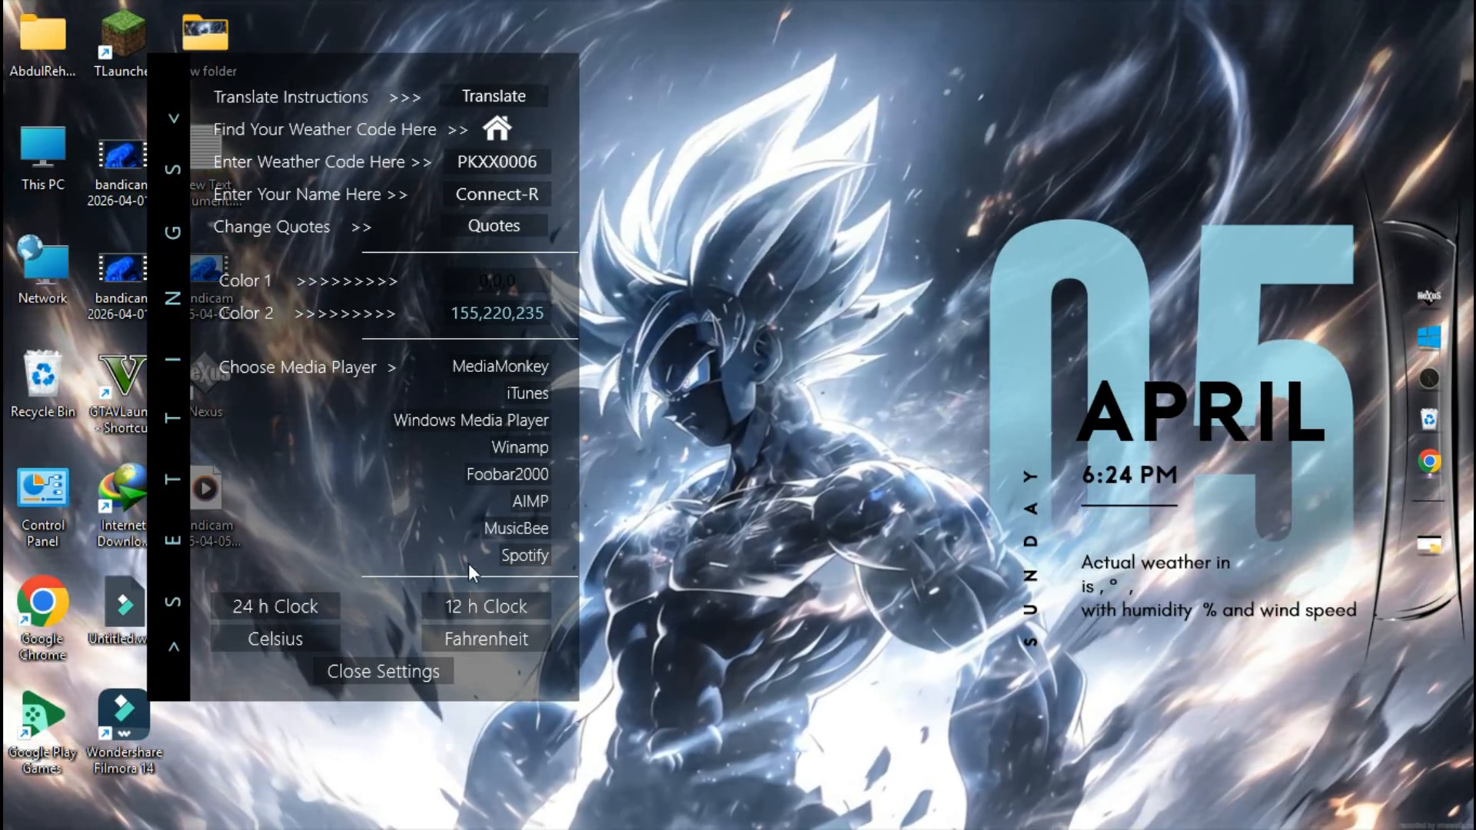
pyautogui.click(407, 673)
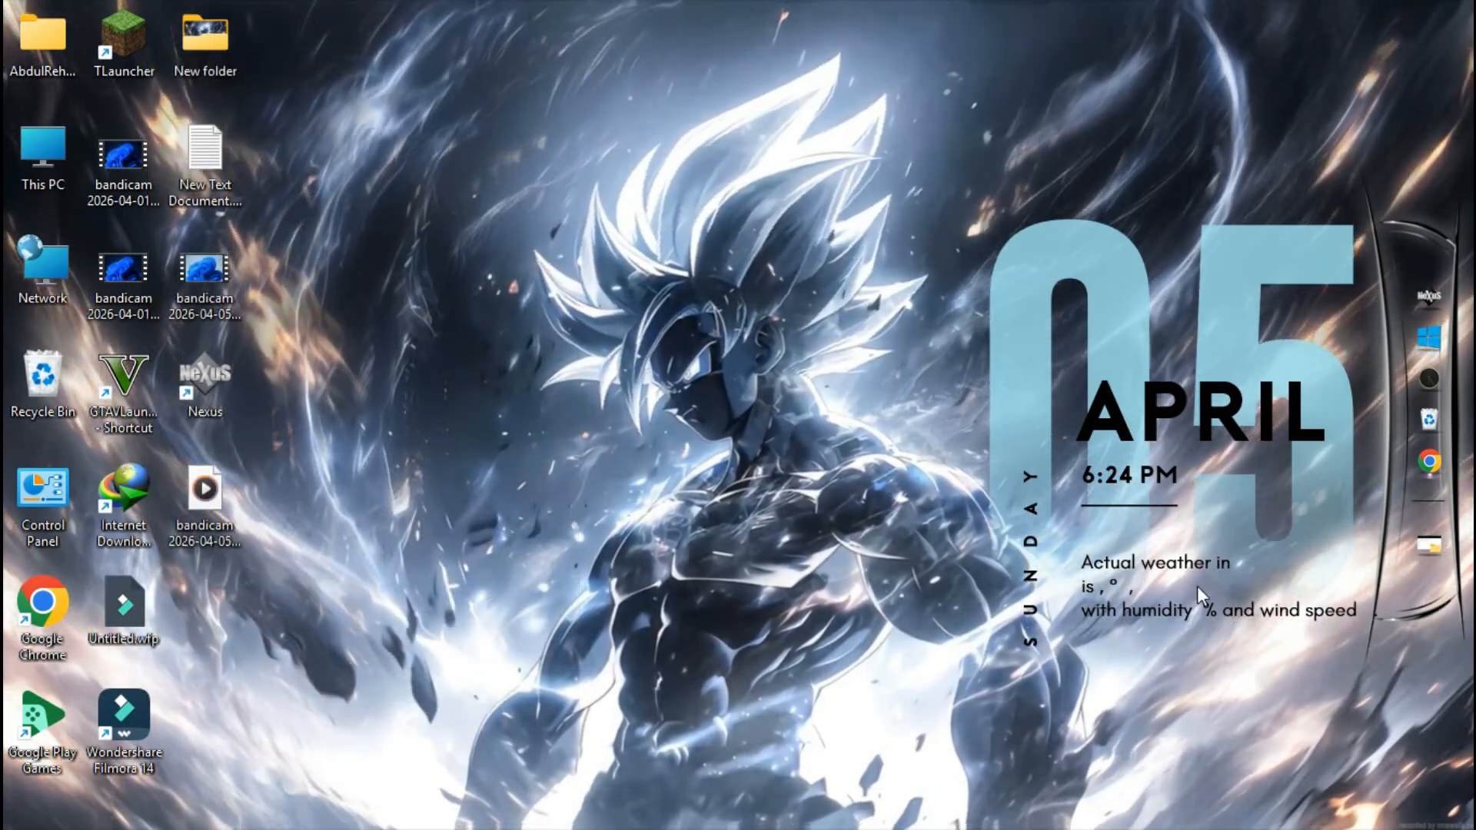
pyautogui.click(1201, 560)
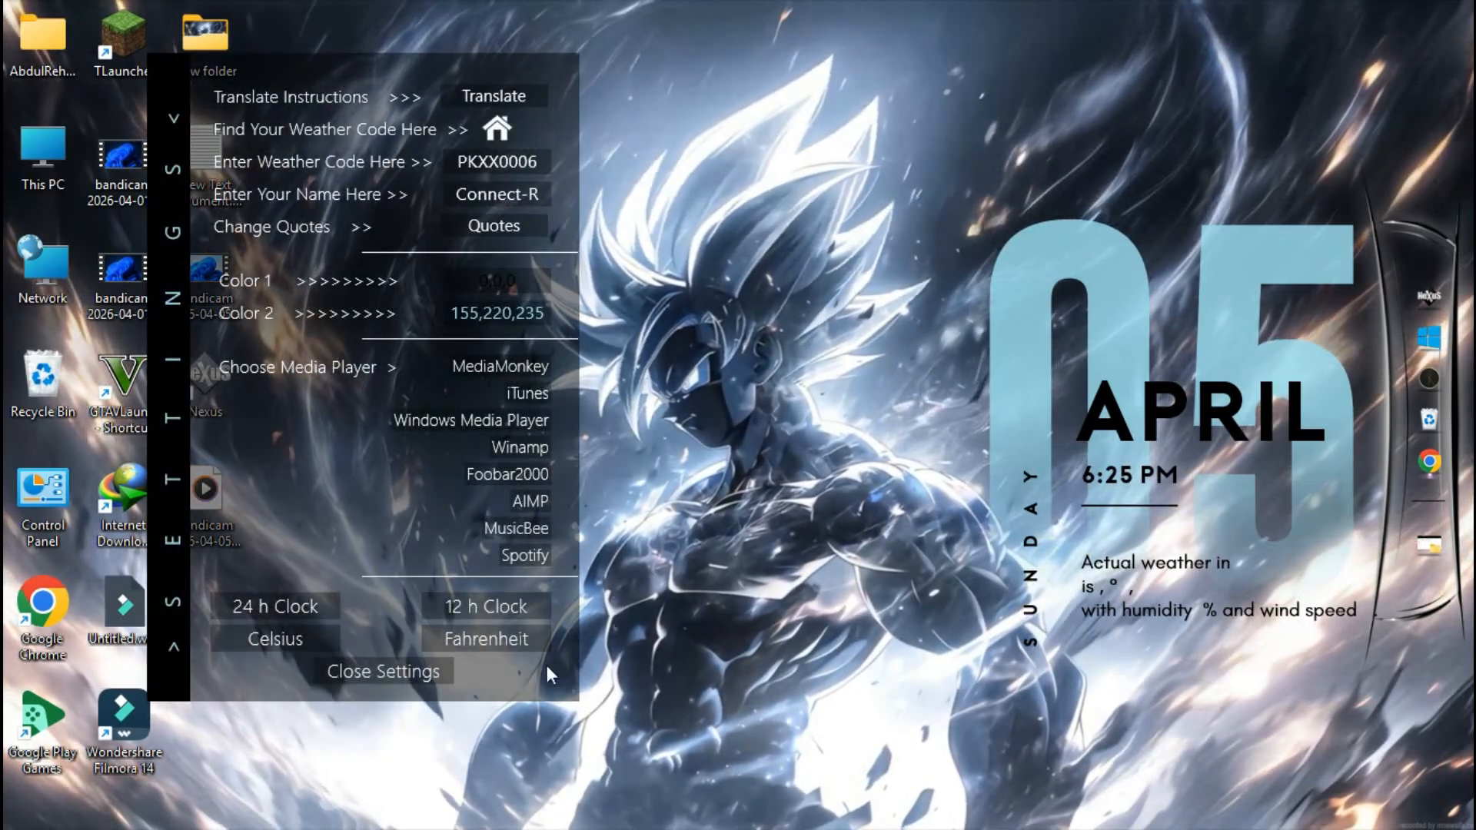
pyautogui.click(418, 672)
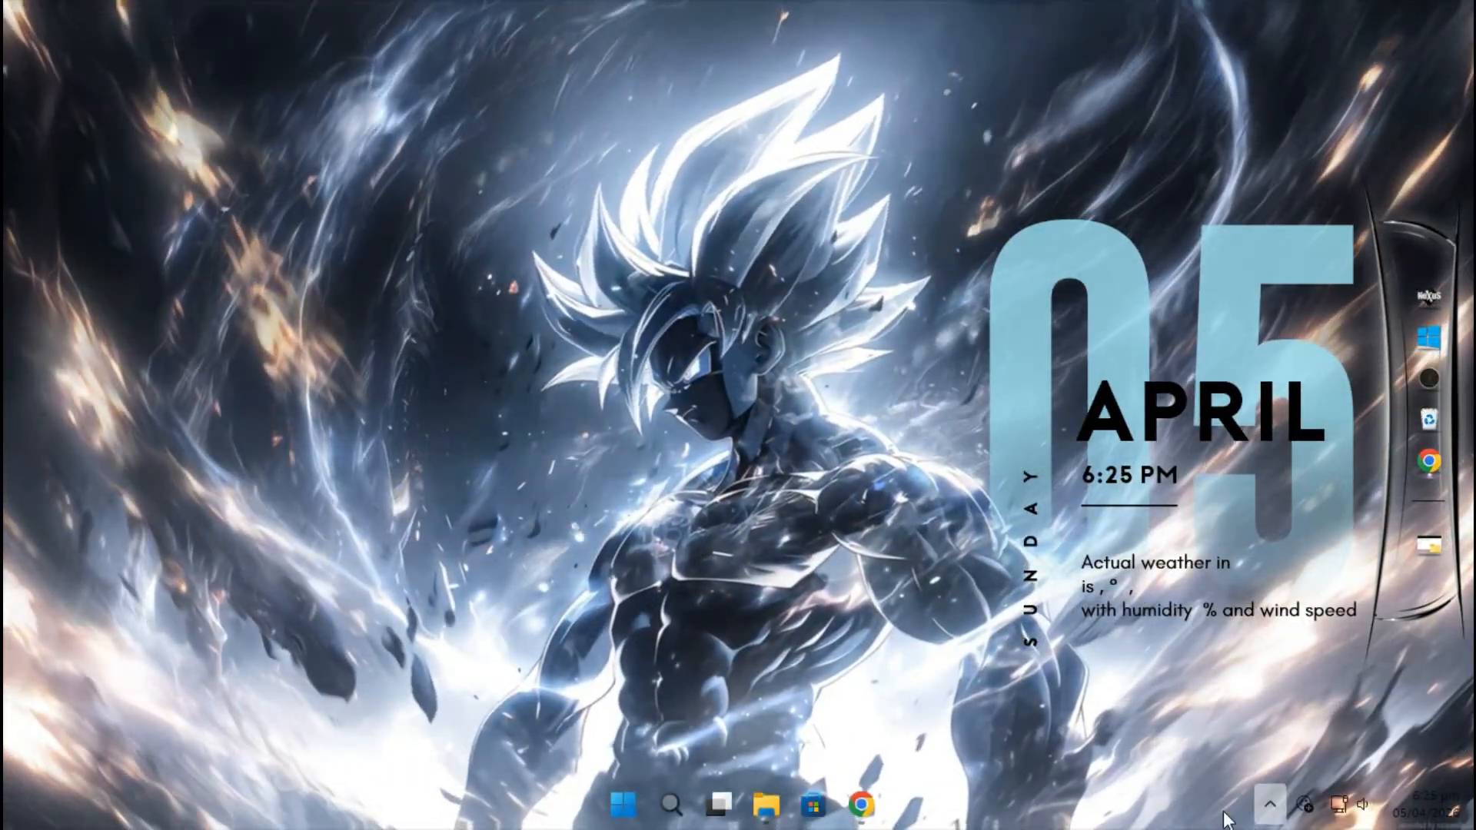
# Load Visualizer.ini from the Robik skins and place the visualizer beneath the weather text on the desktop
pyautogui.click(1270, 804)
pyautogui.rightClick(1184, 698)
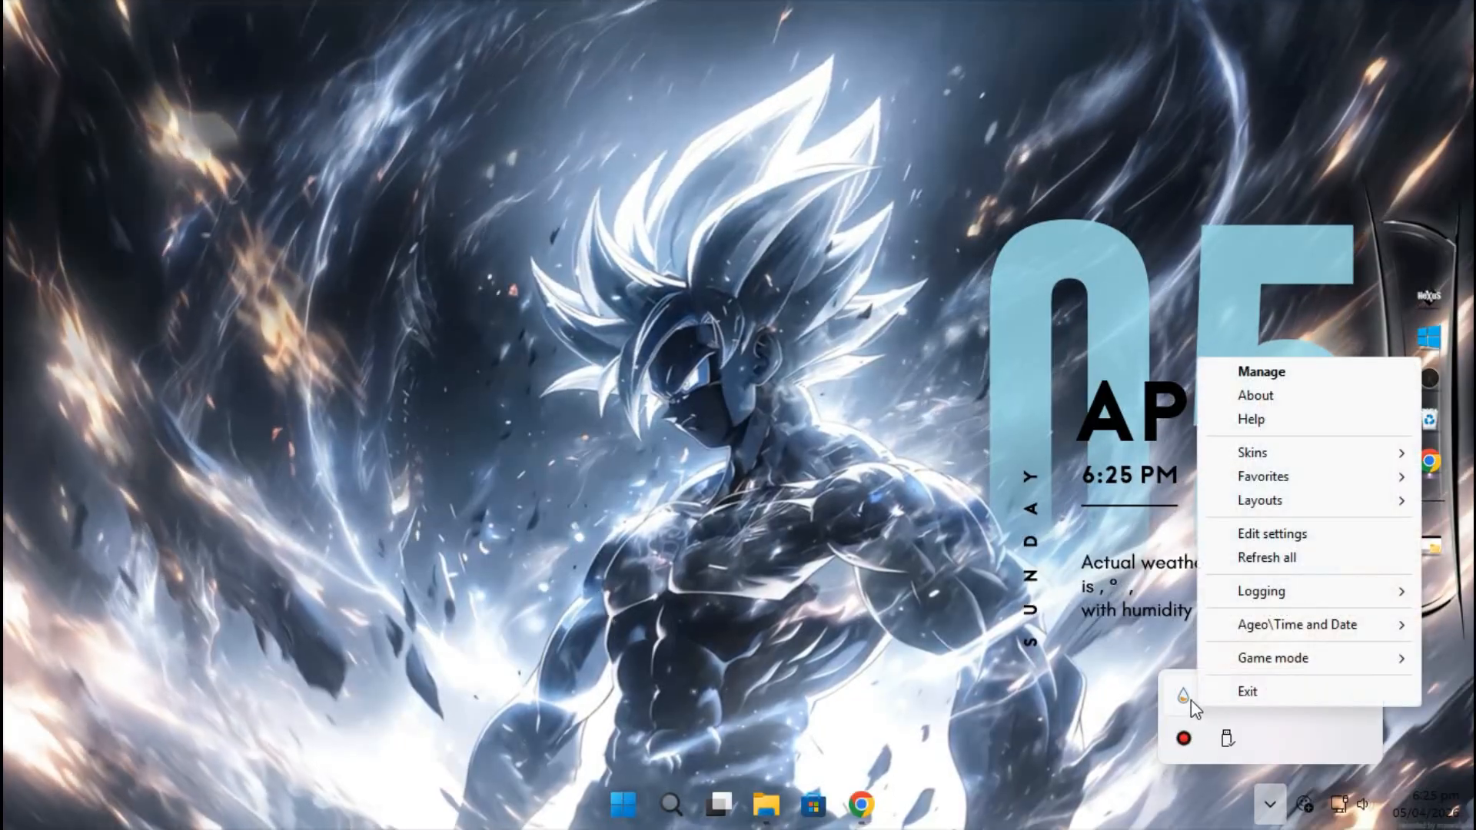
pyautogui.click(1268, 373)
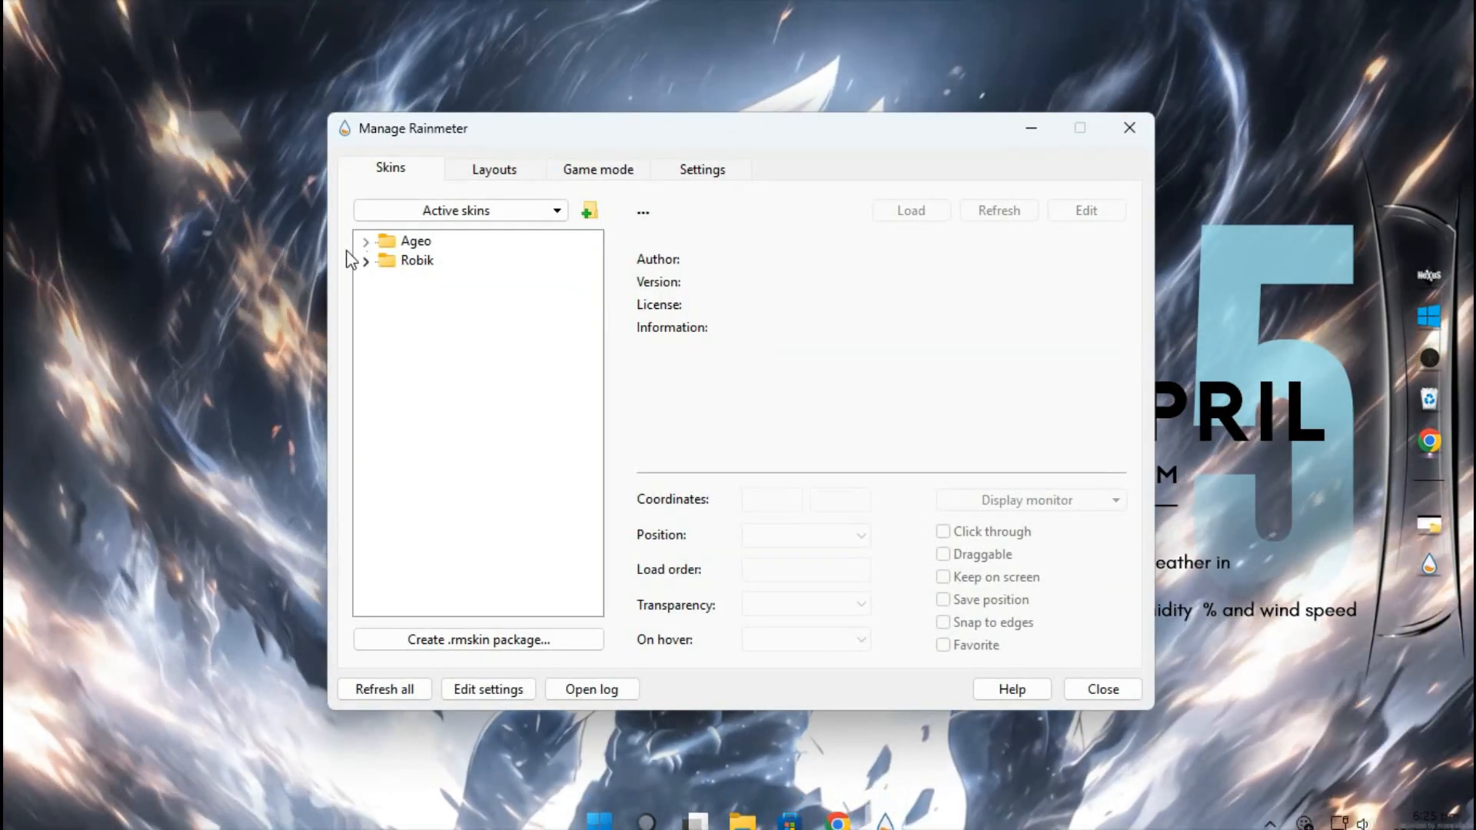
pyautogui.click(366, 261)
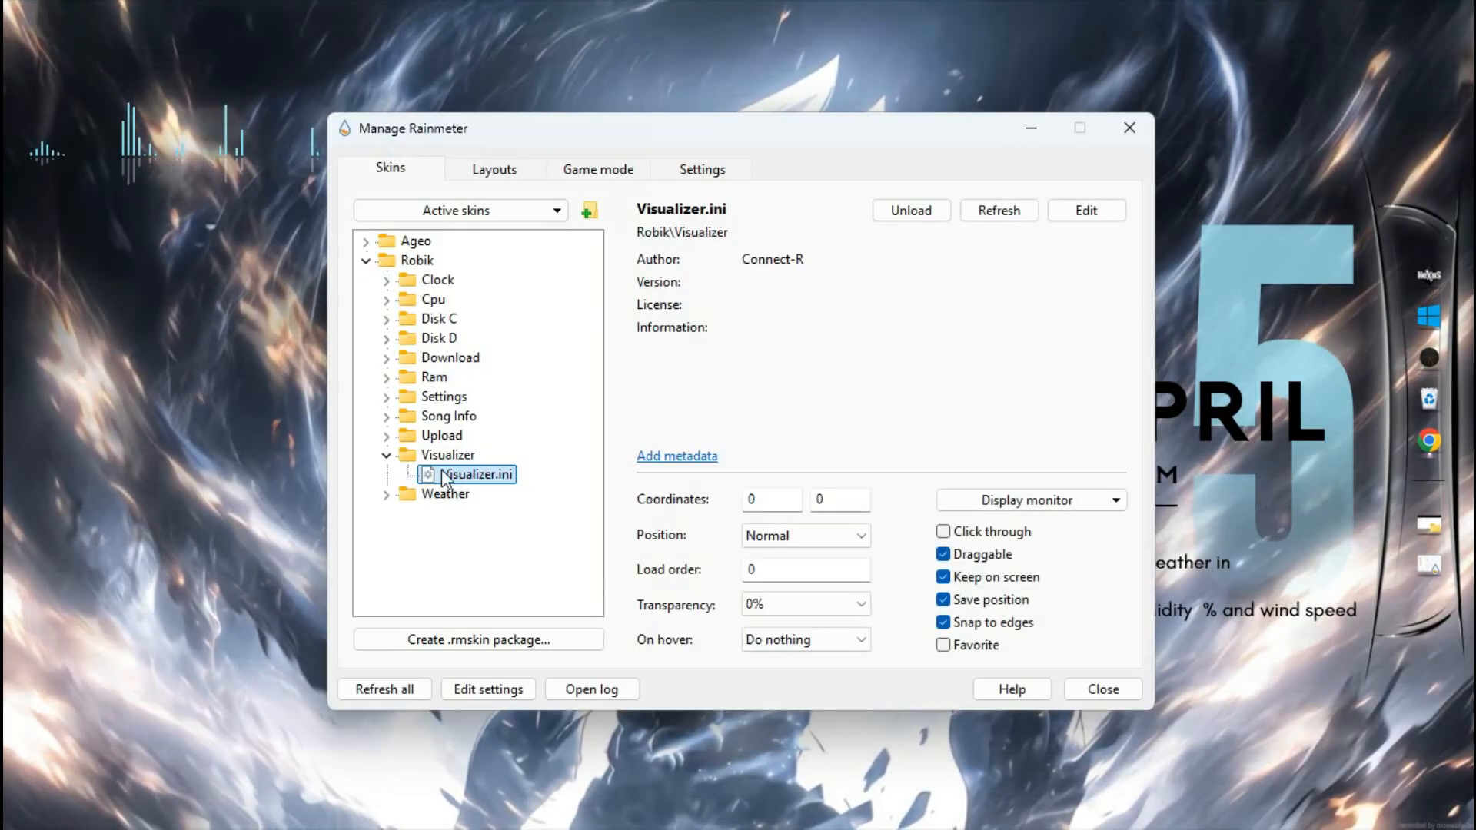
pyautogui.click(1024, 128)
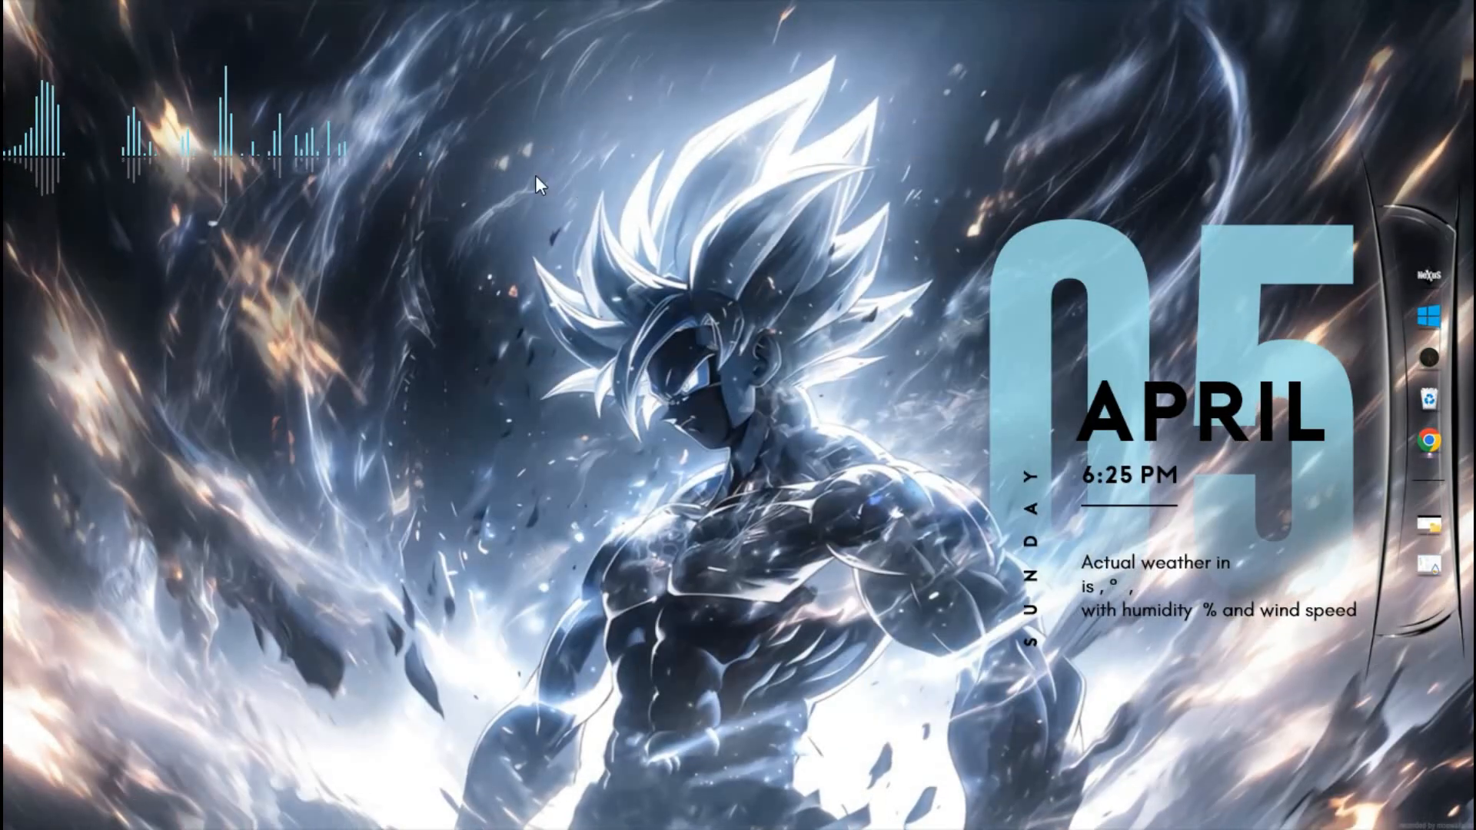
pyautogui.moveTo(388, 151); pyautogui.dragTo(1199, 709)
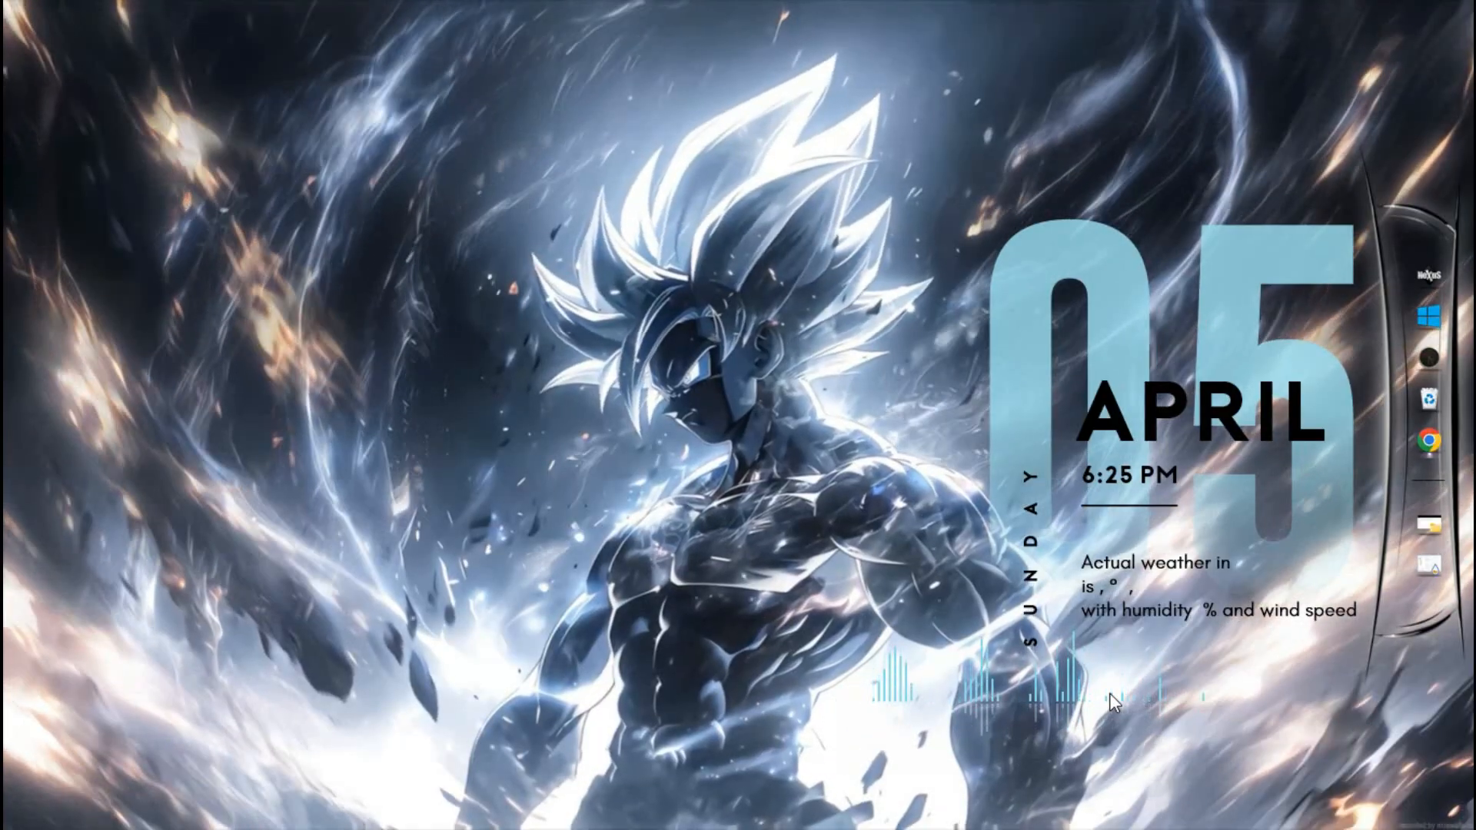
# Edit Visualizer.ini to set Scale to 0.15 and AverageSize to 10, and save and close the file
pyautogui.rightClick(1044, 701)
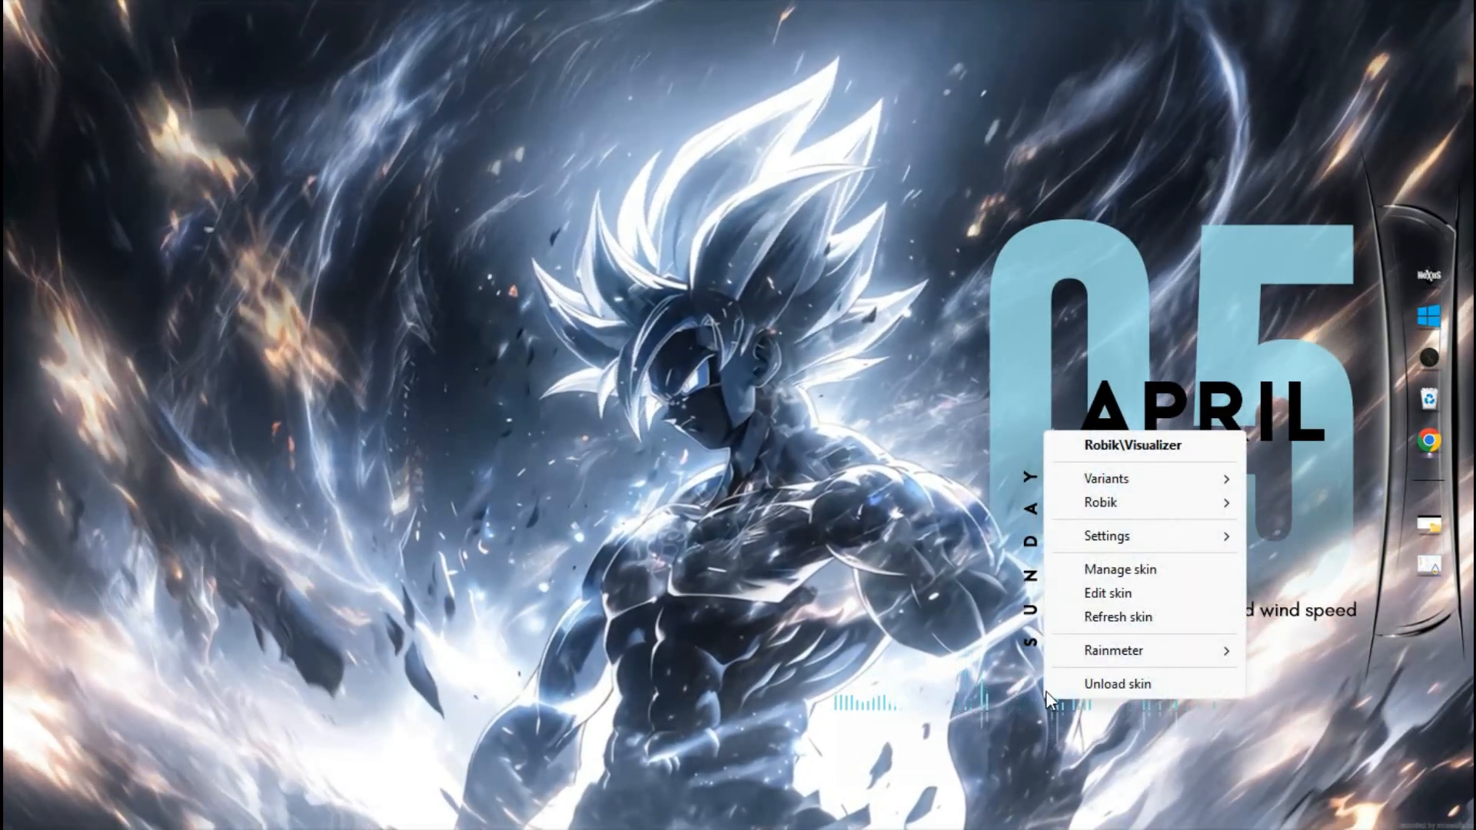
pyautogui.click(1114, 592)
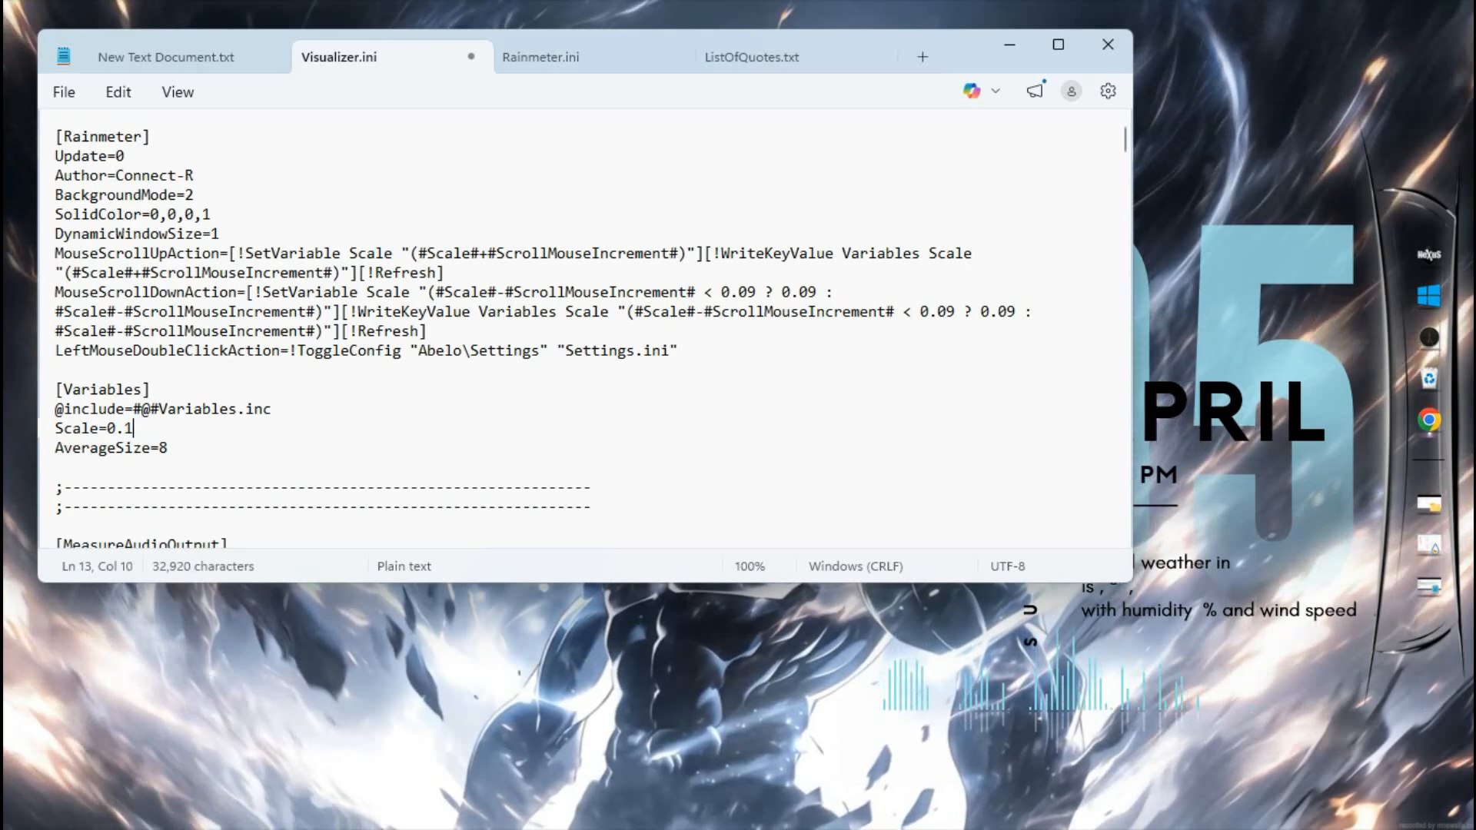
pyautogui.write('5')
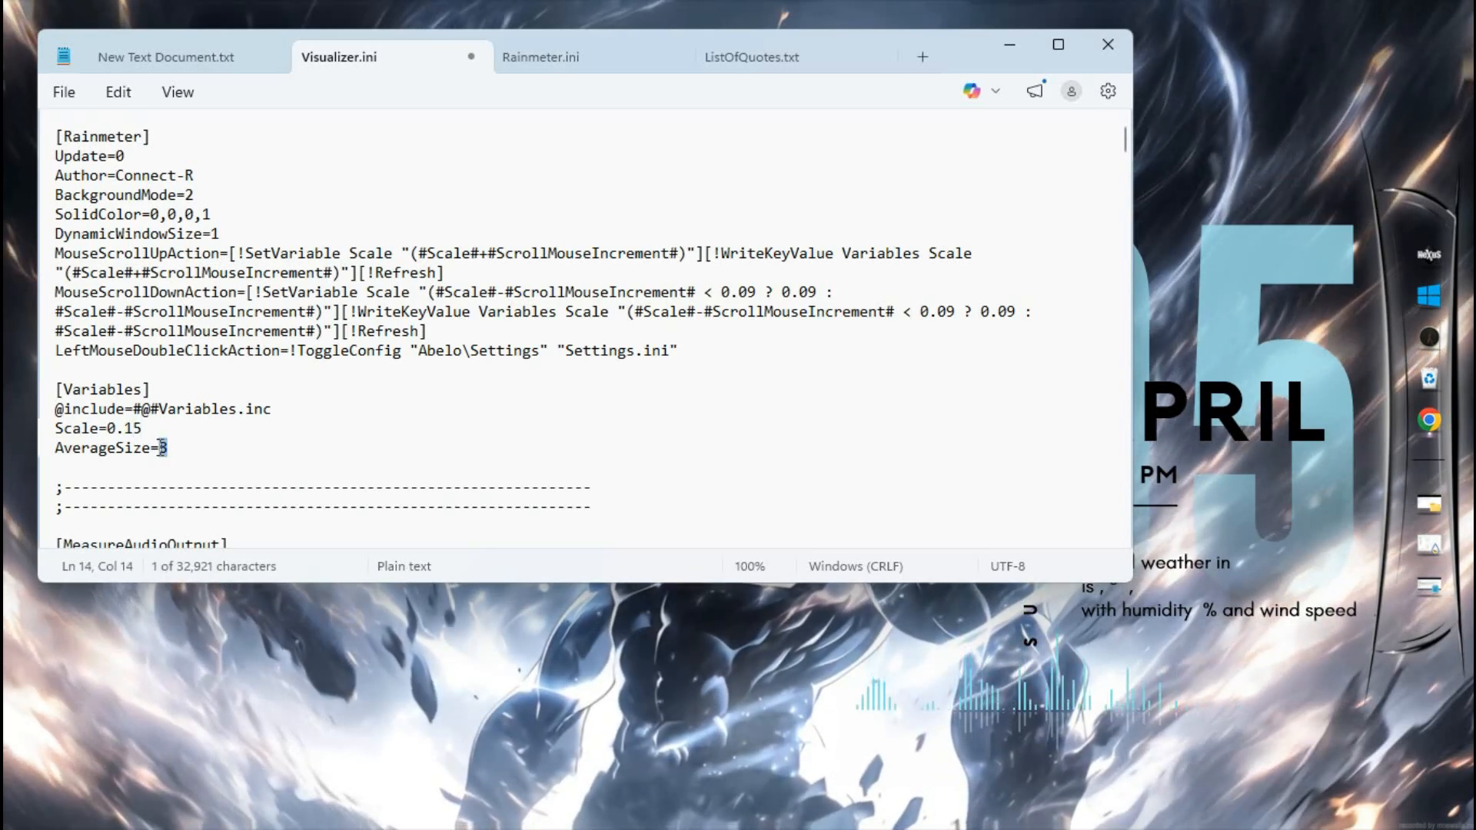
pyautogui.write('10')
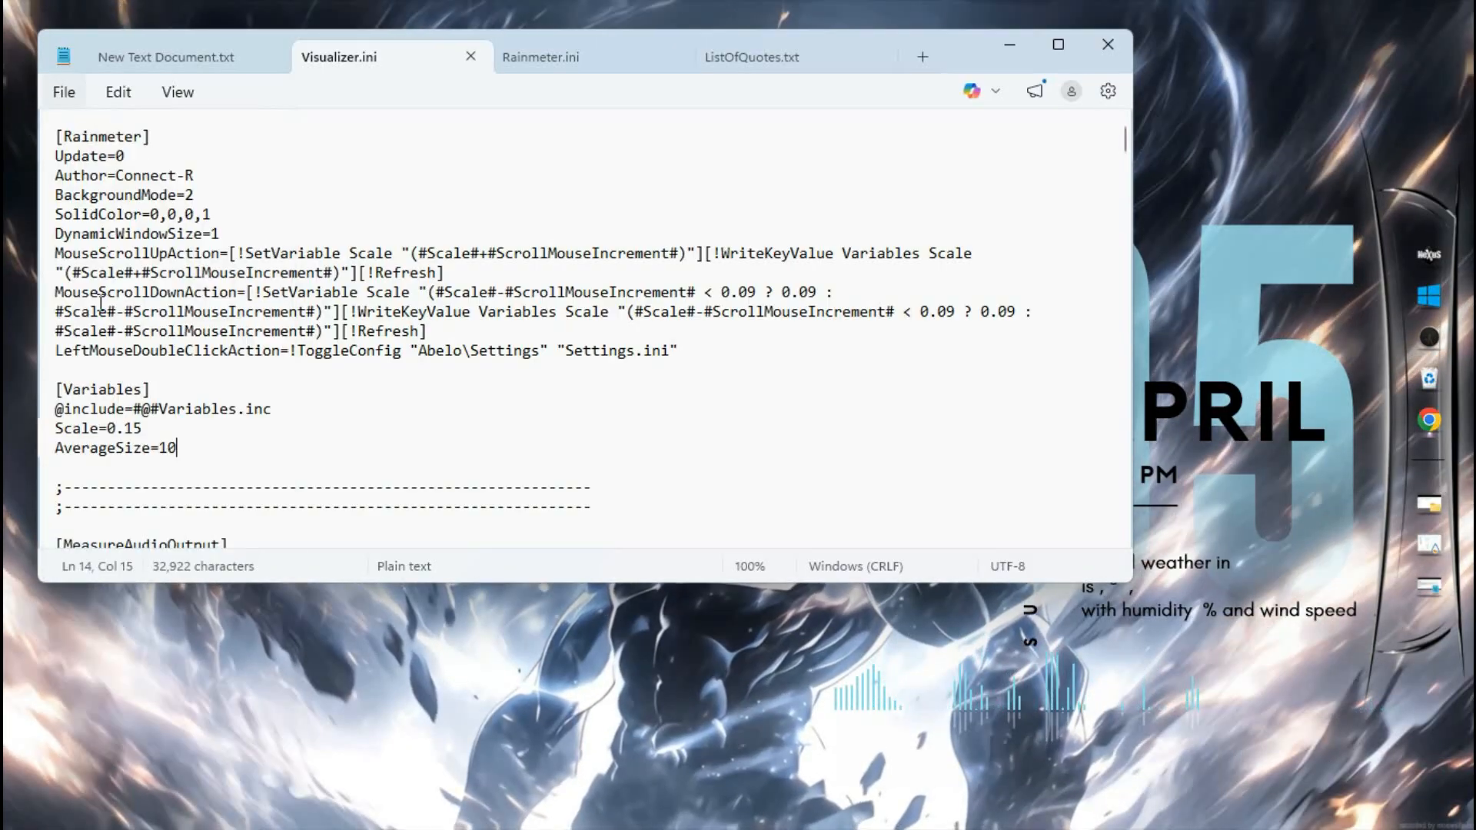
pyautogui.click(1098, 44)
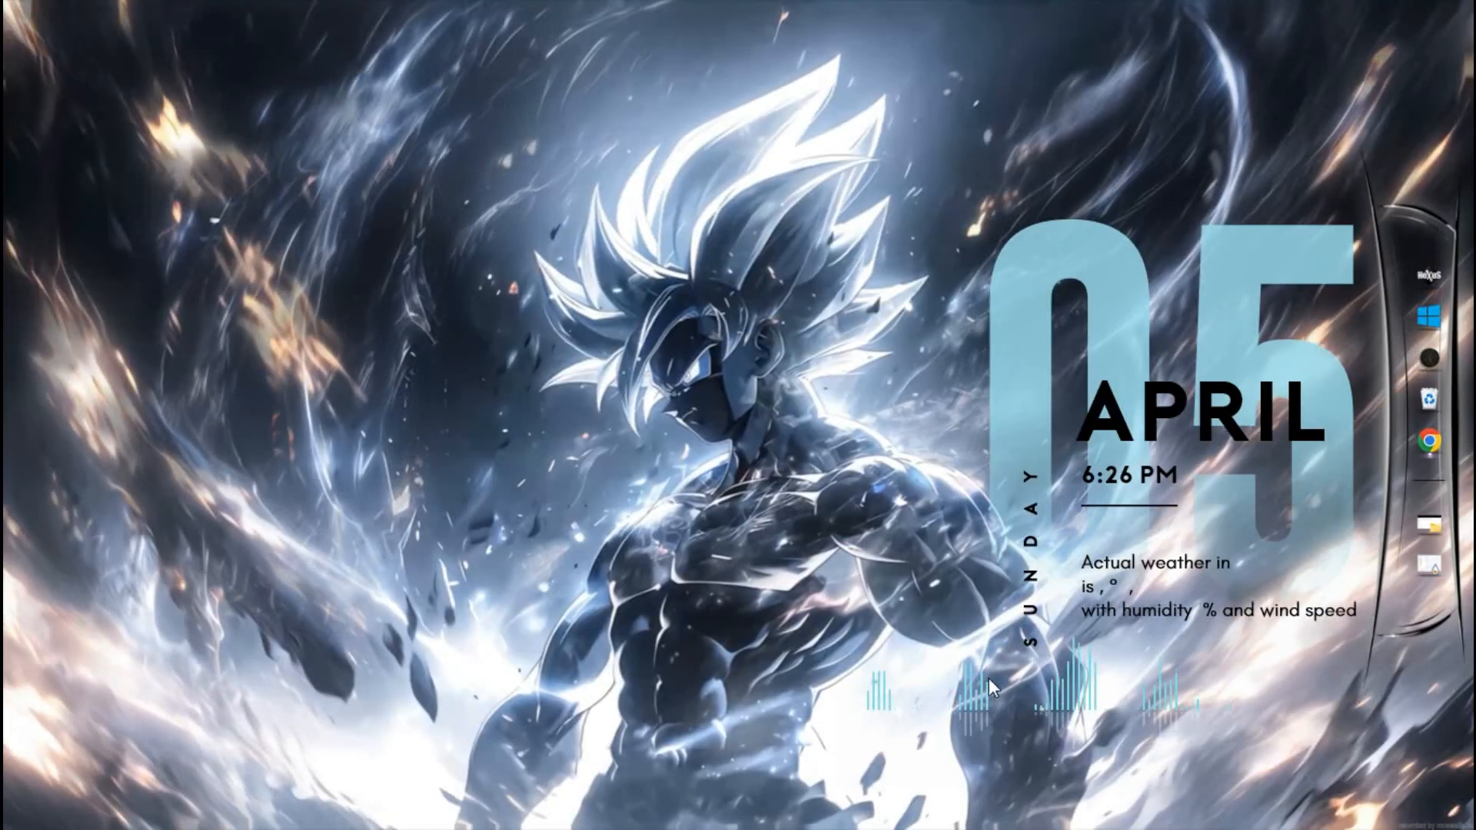
# Refresh the Robik visualizer skin and centre it beneath the weather text
pyautogui.rightClick(979, 687)
pyautogui.click(1050, 607)
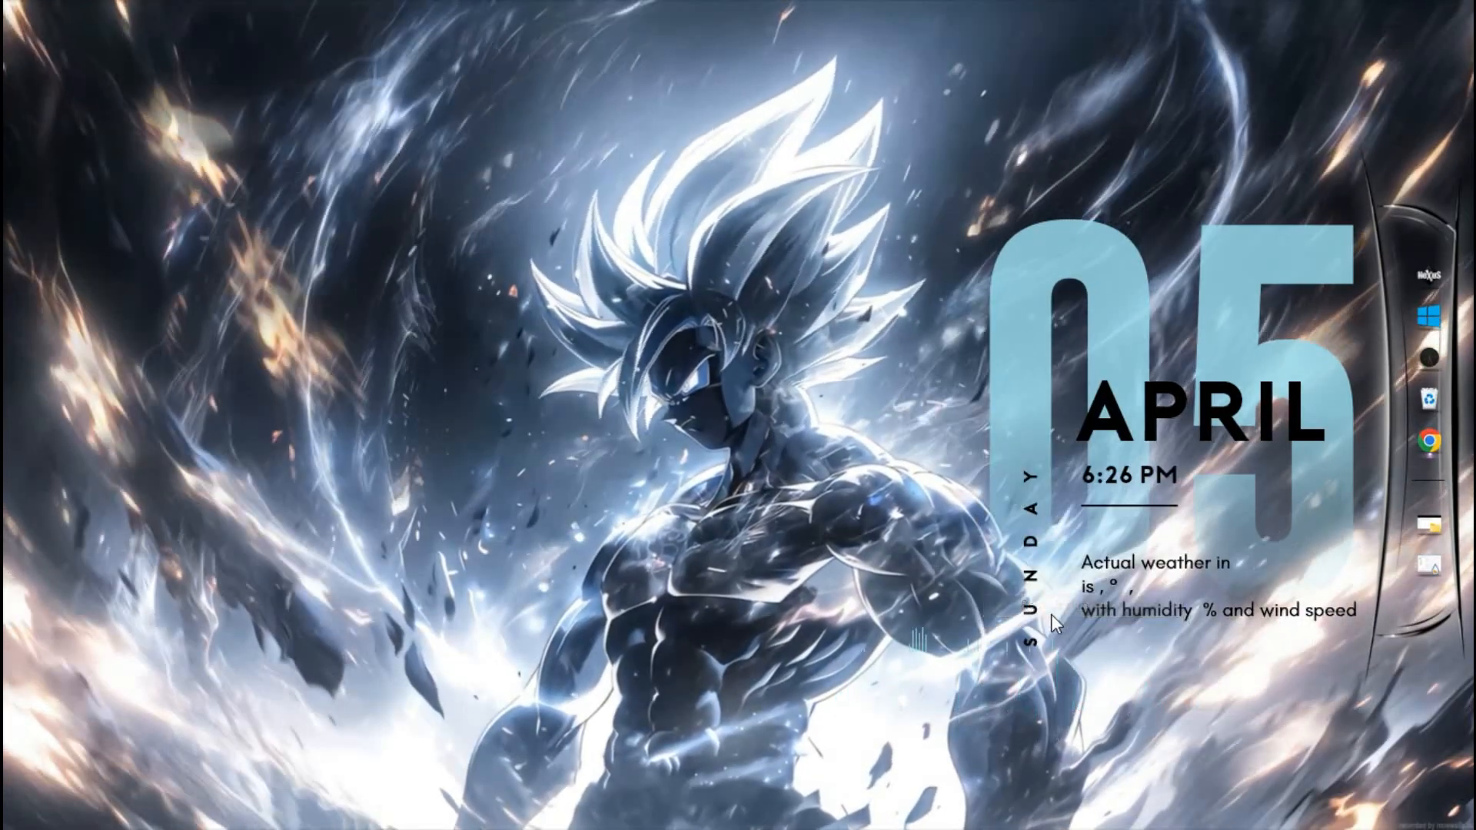
pyautogui.moveTo(1088, 682); pyautogui.dragTo(1190, 691)
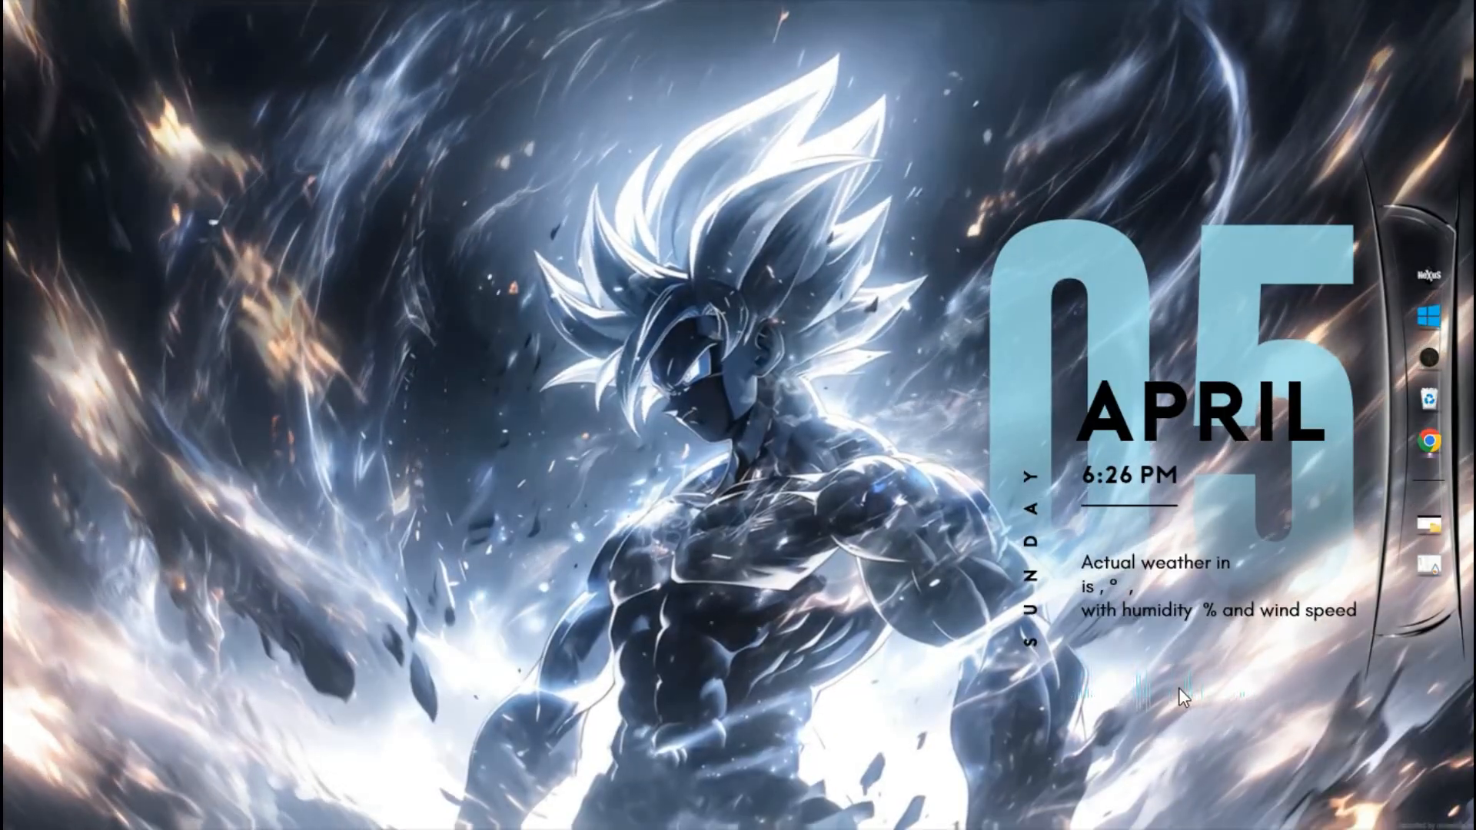
# Load the Robik Song Info skin below the vertical SUNDAY text and set Color 2 in the Robik settings to black 0,0,0
pyautogui.click(1270, 804)
pyautogui.click(1186, 696)
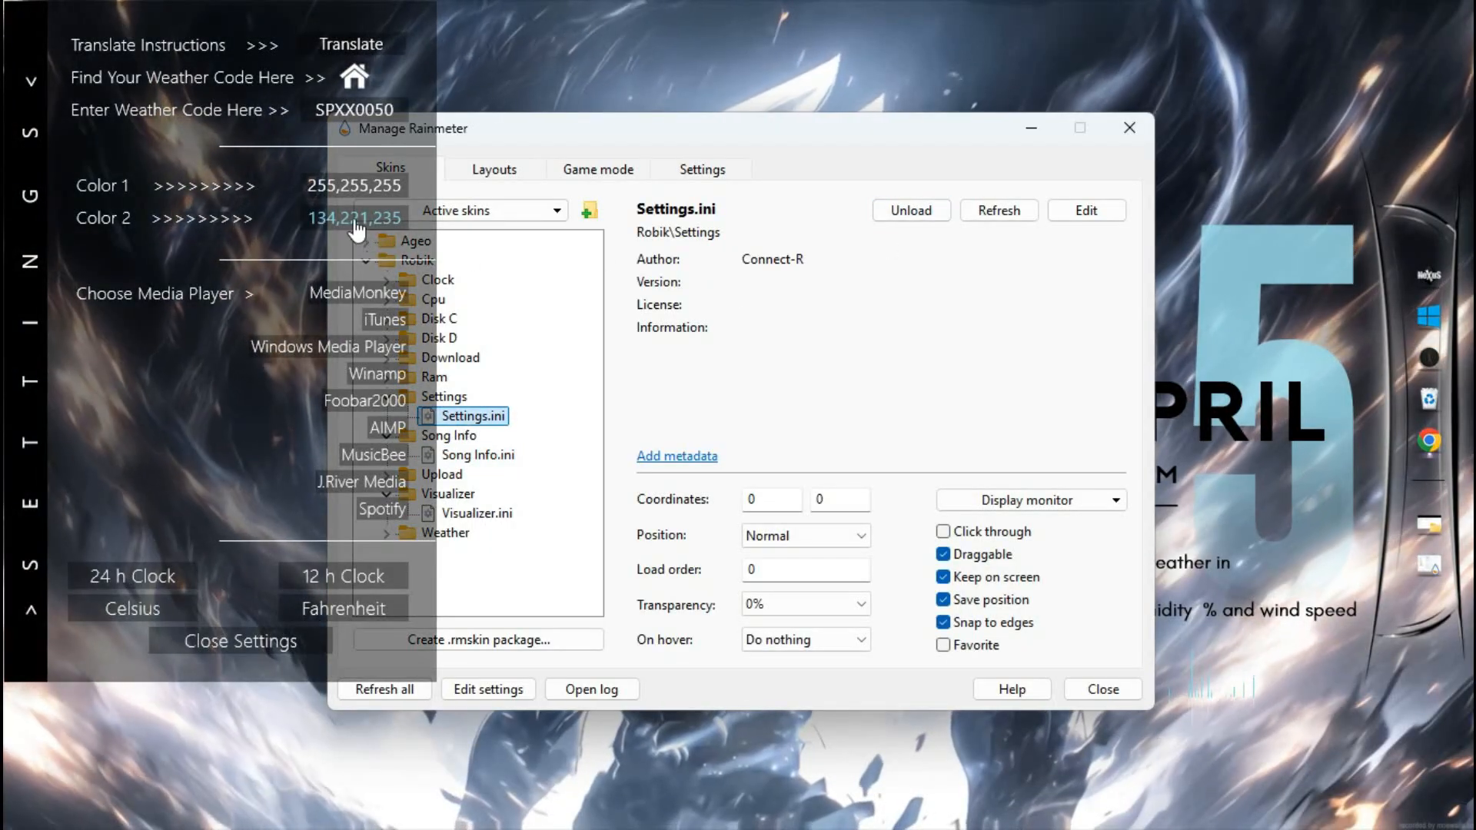
pyautogui.click(355, 221)
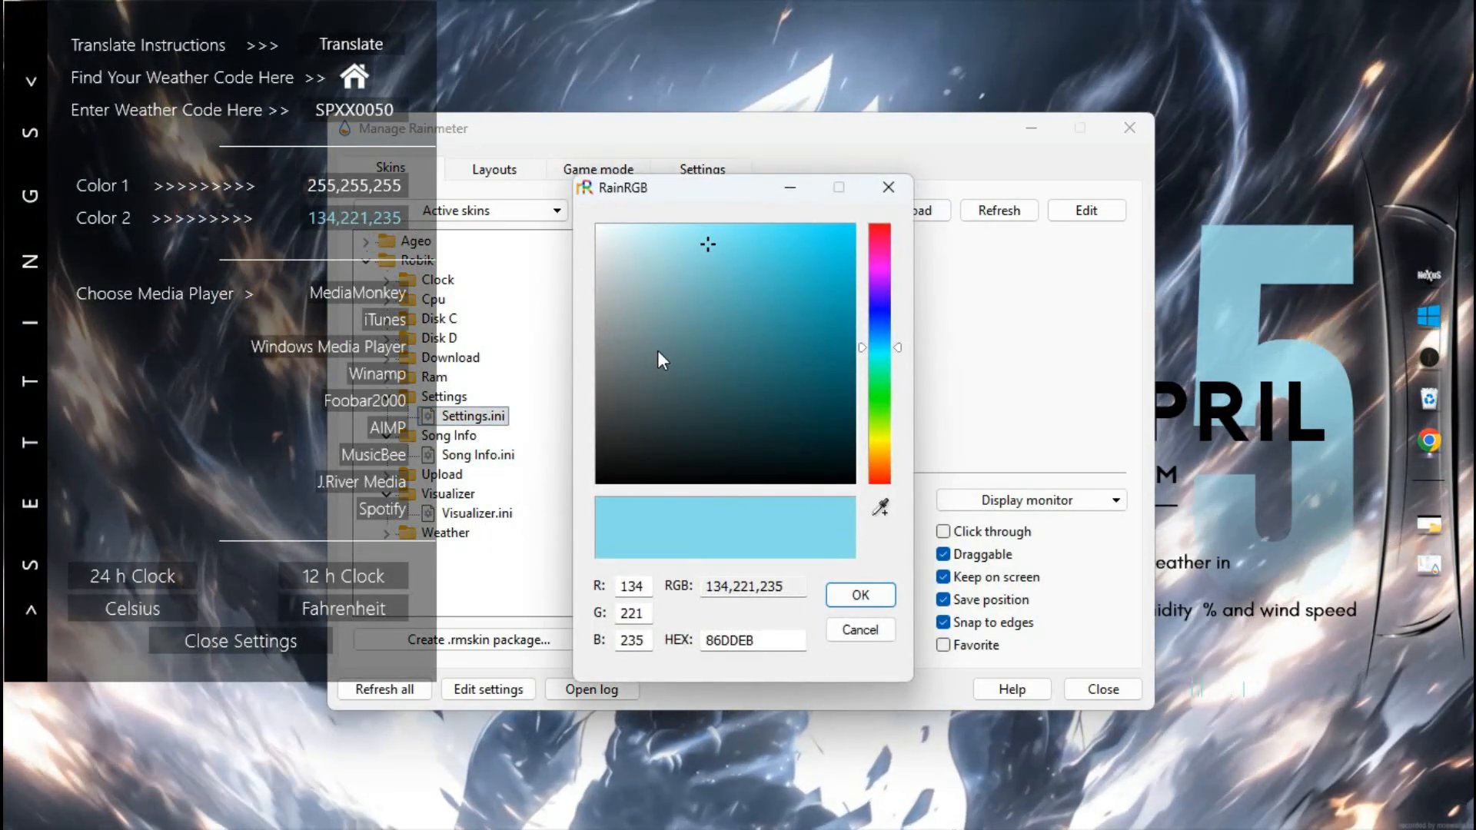
pyautogui.click(861, 595)
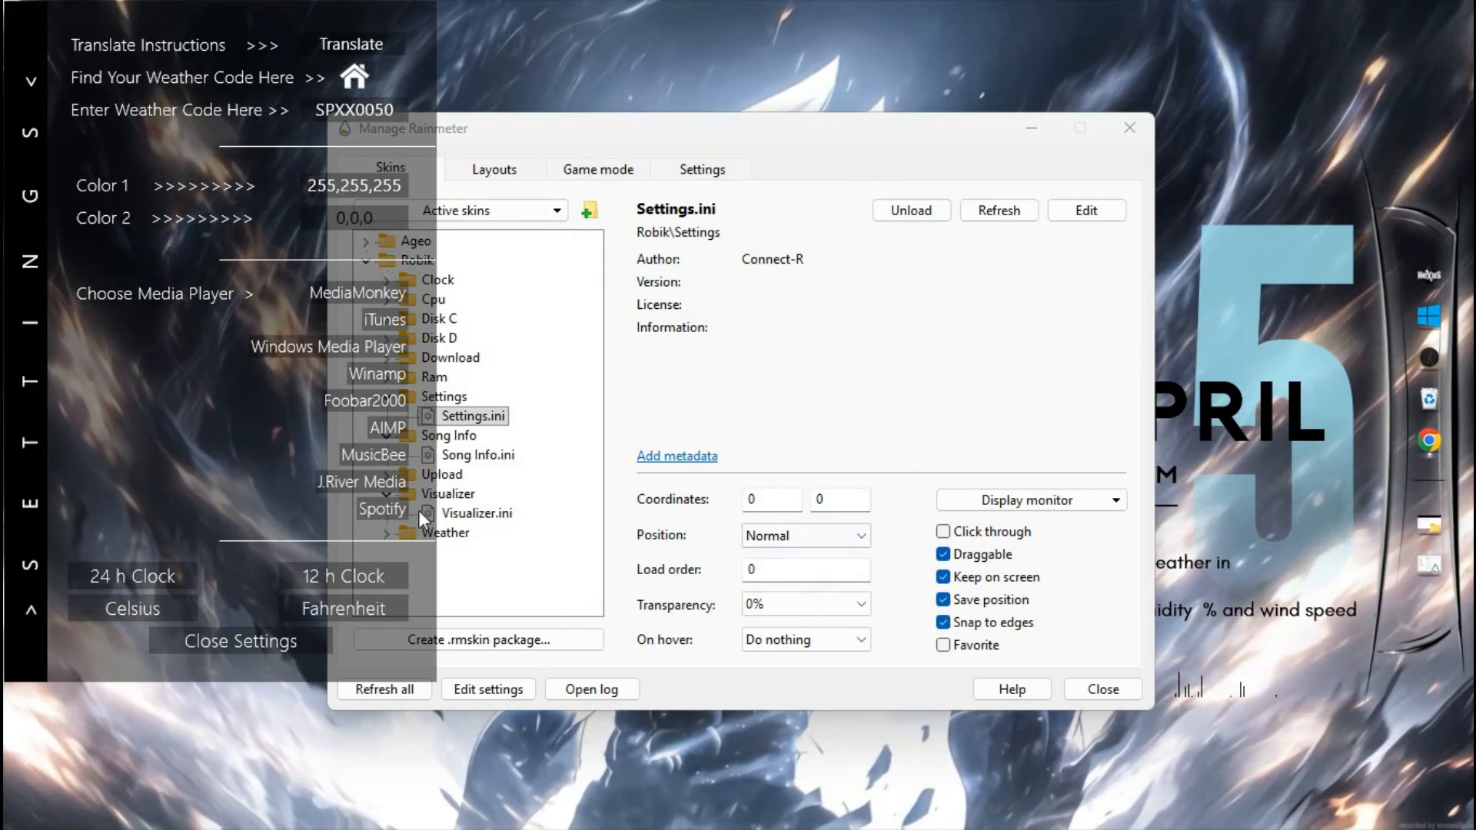
pyautogui.click(1044, 129)
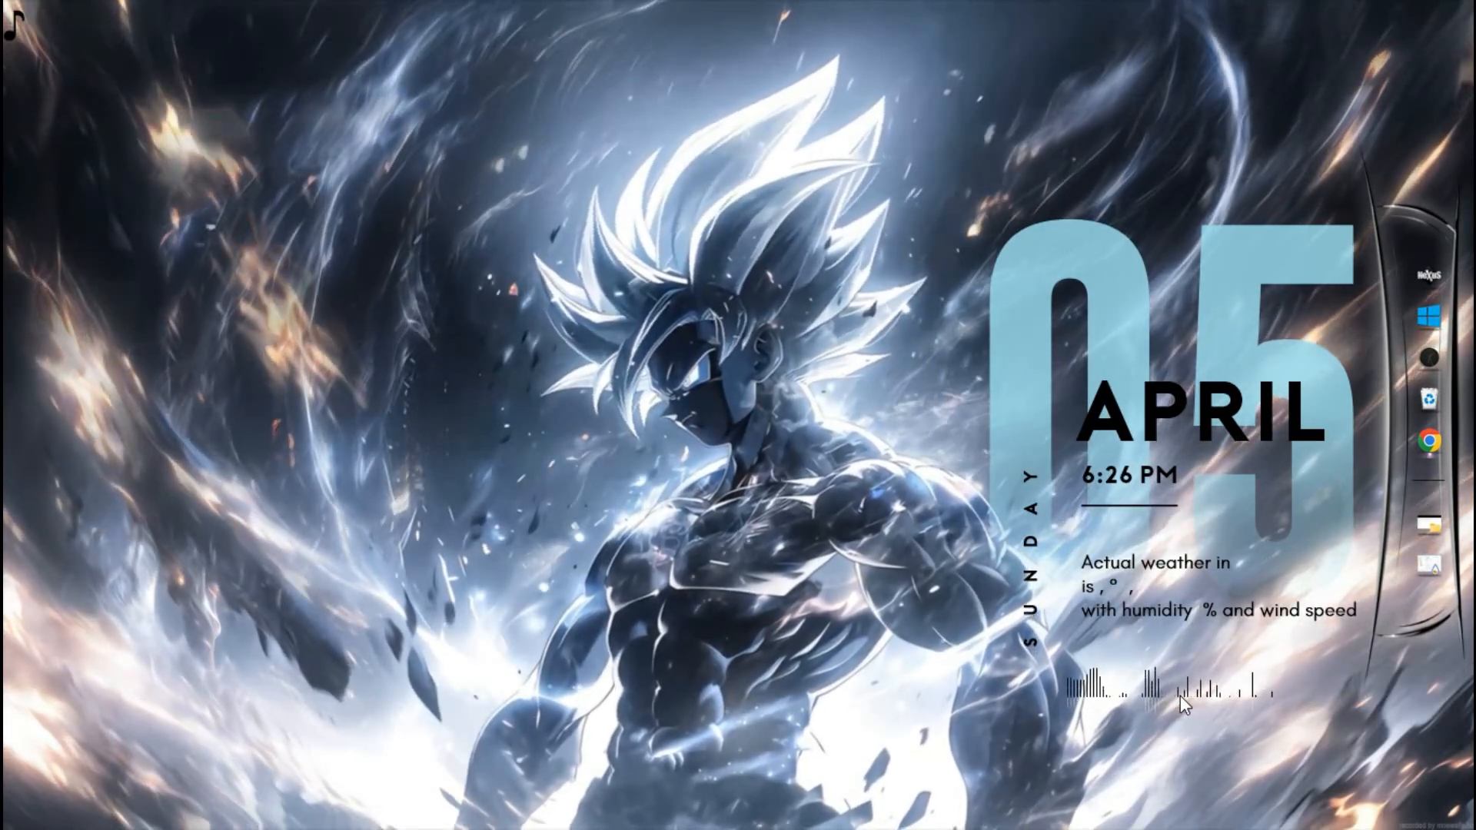
pyautogui.moveTo(46, 77); pyautogui.dragTo(1008, 696)
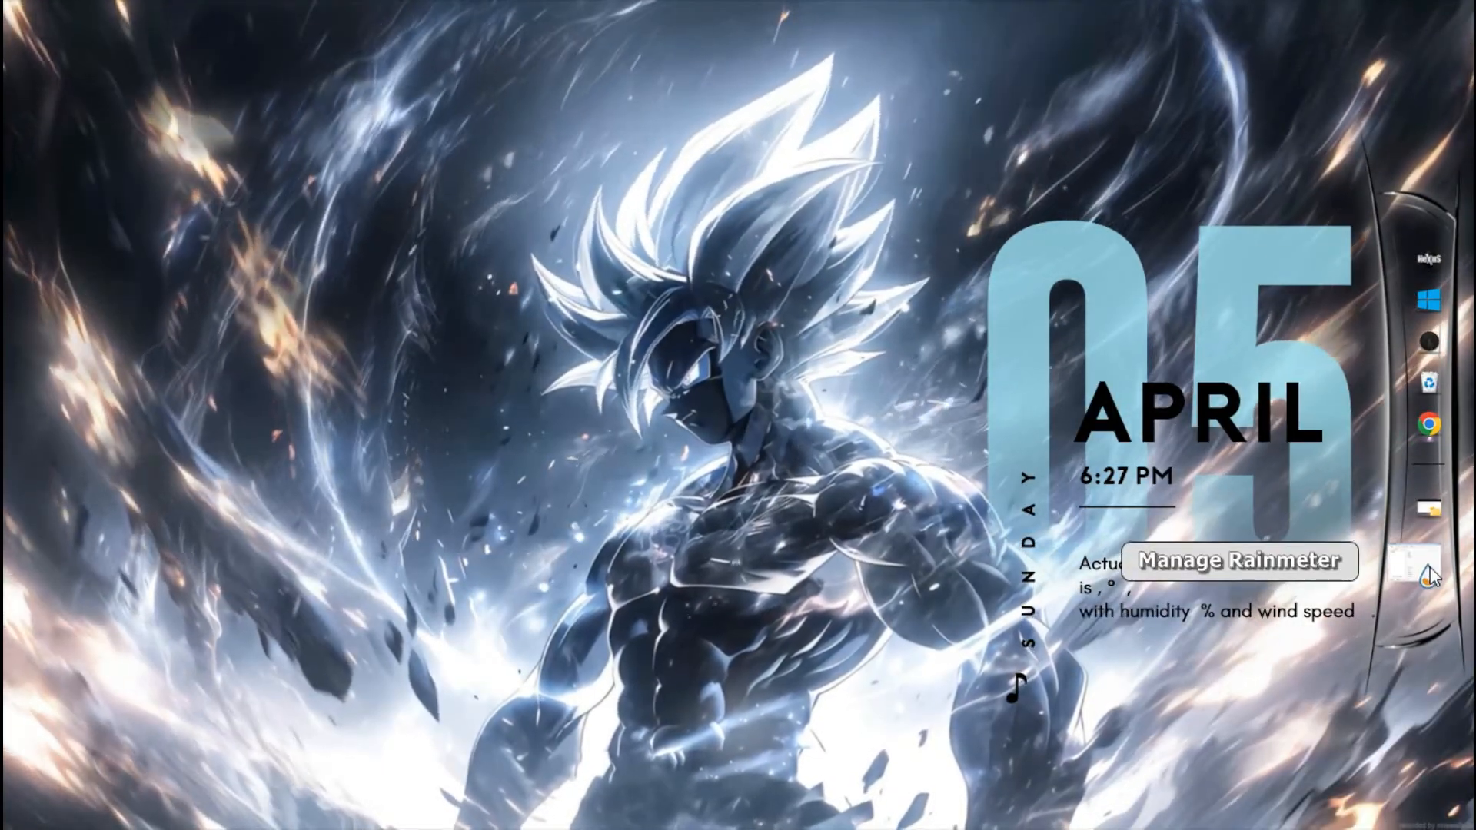
# Open Windows Settings, minimise its window and pin it to the Nexus dock
pyautogui.moveTo(1430, 522)
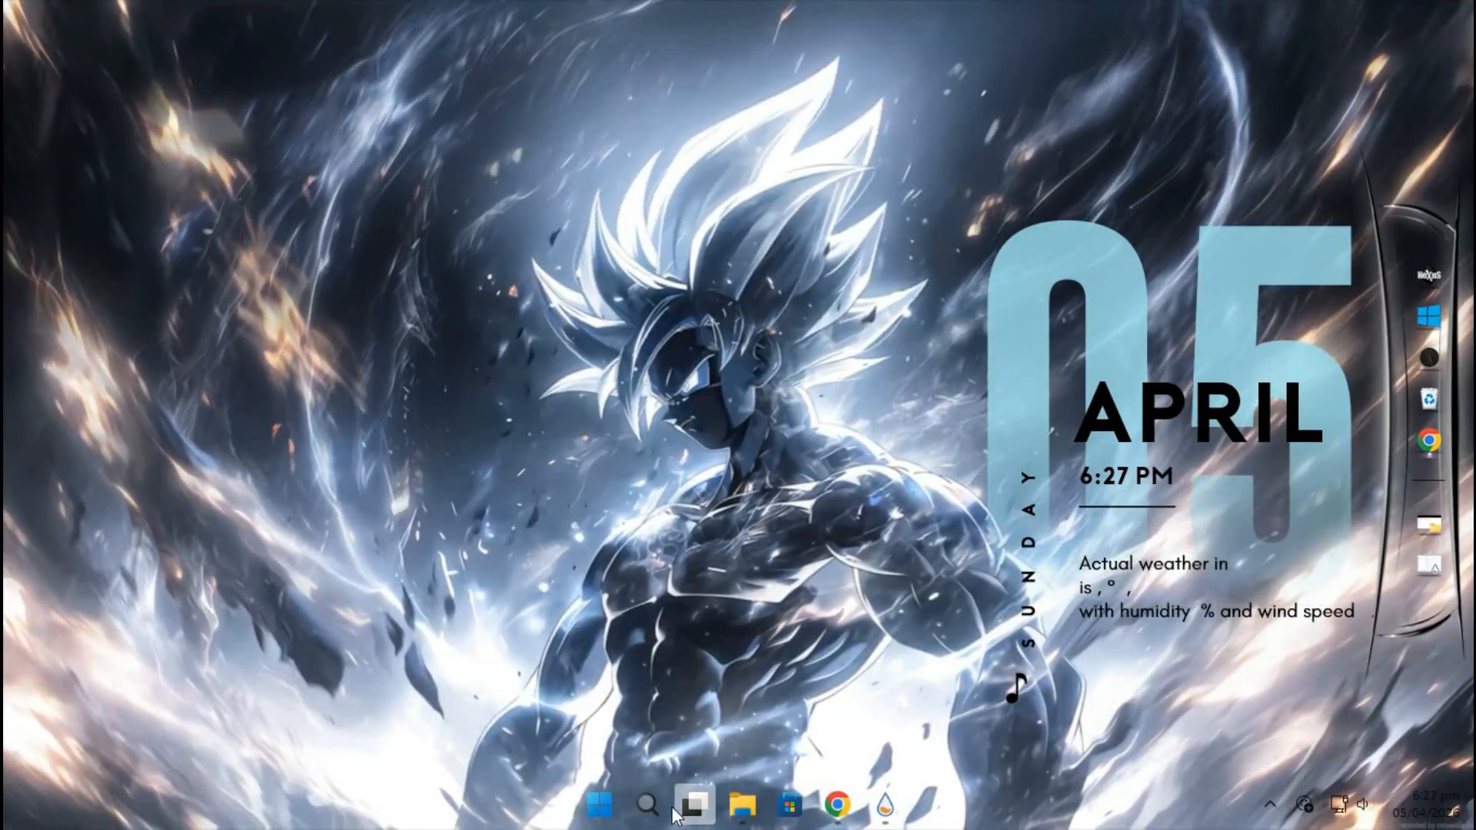
pyautogui.click(599, 804)
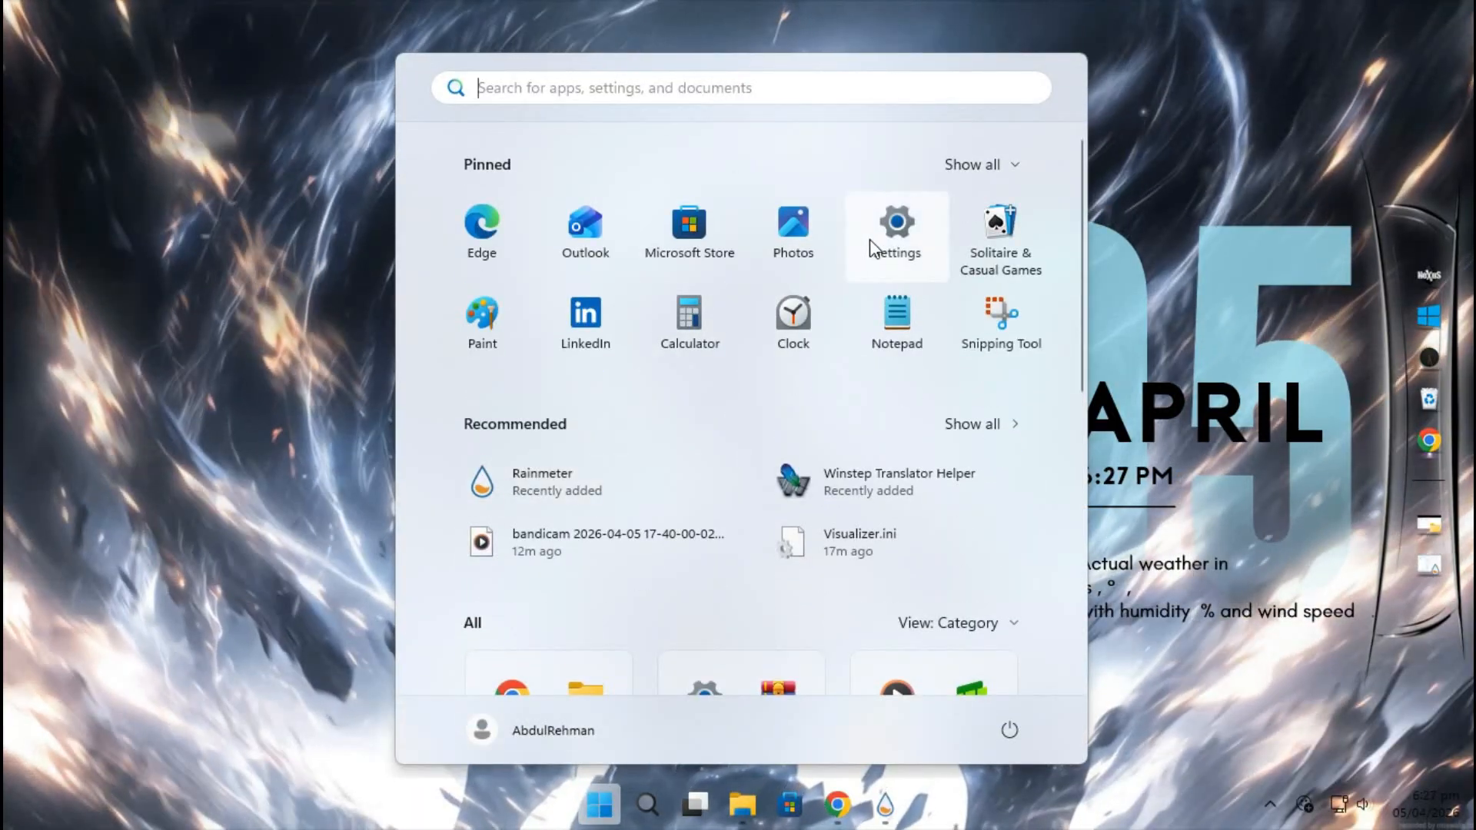
pyautogui.click(892, 235)
pyautogui.click(1371, 17)
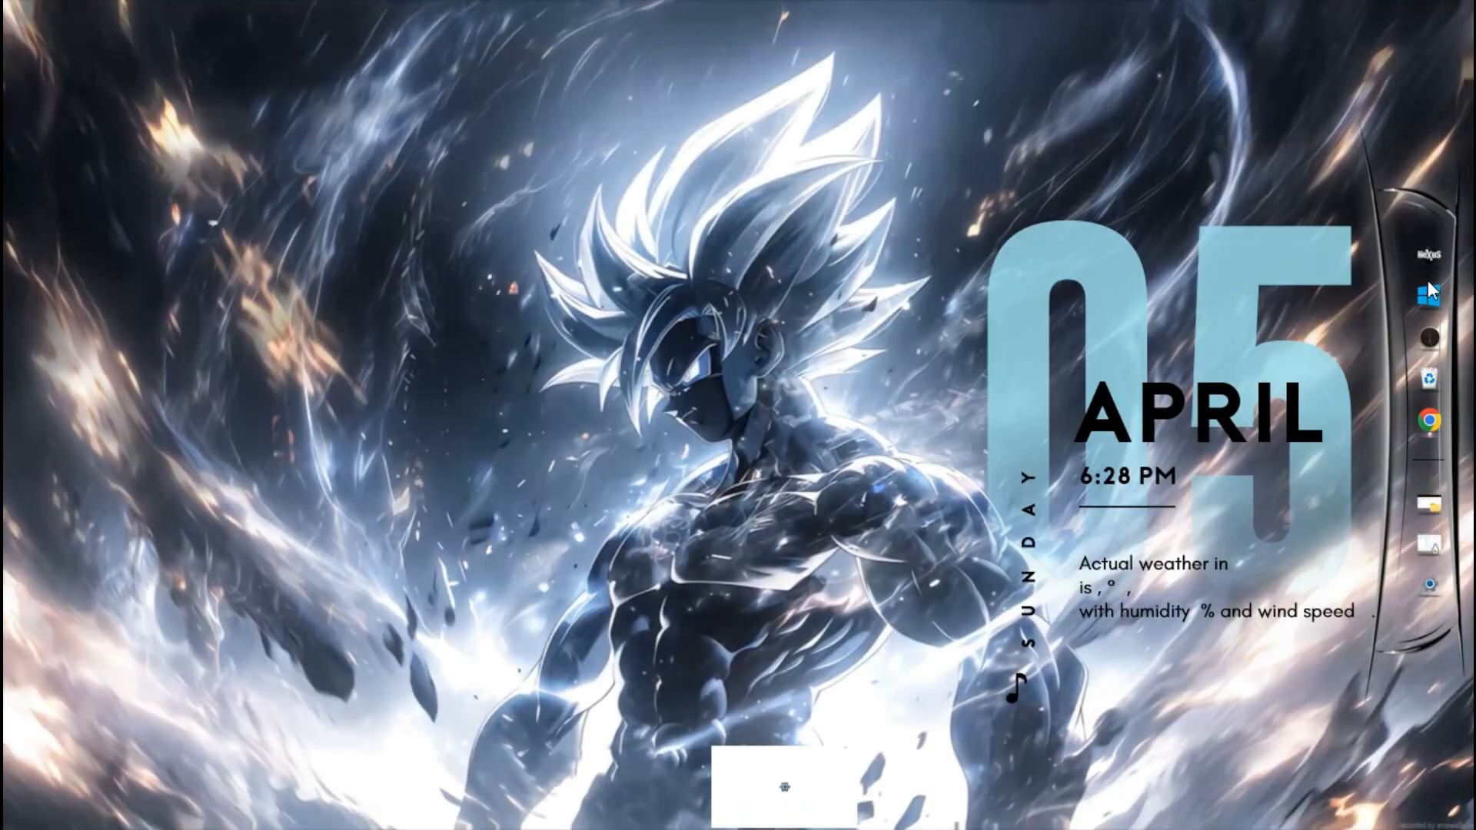
pyautogui.rightClick(1425, 588)
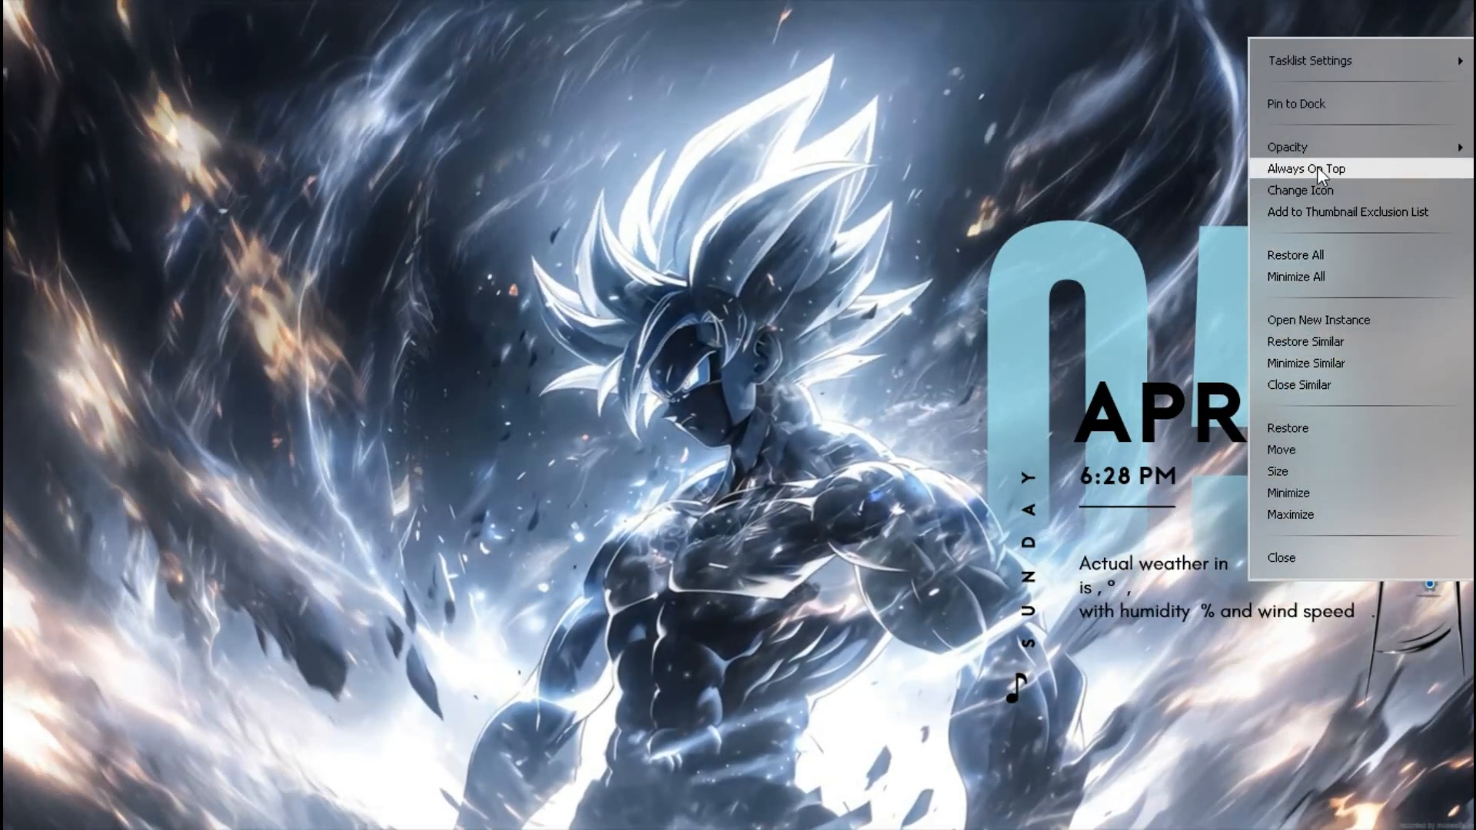
pyautogui.click(1313, 104)
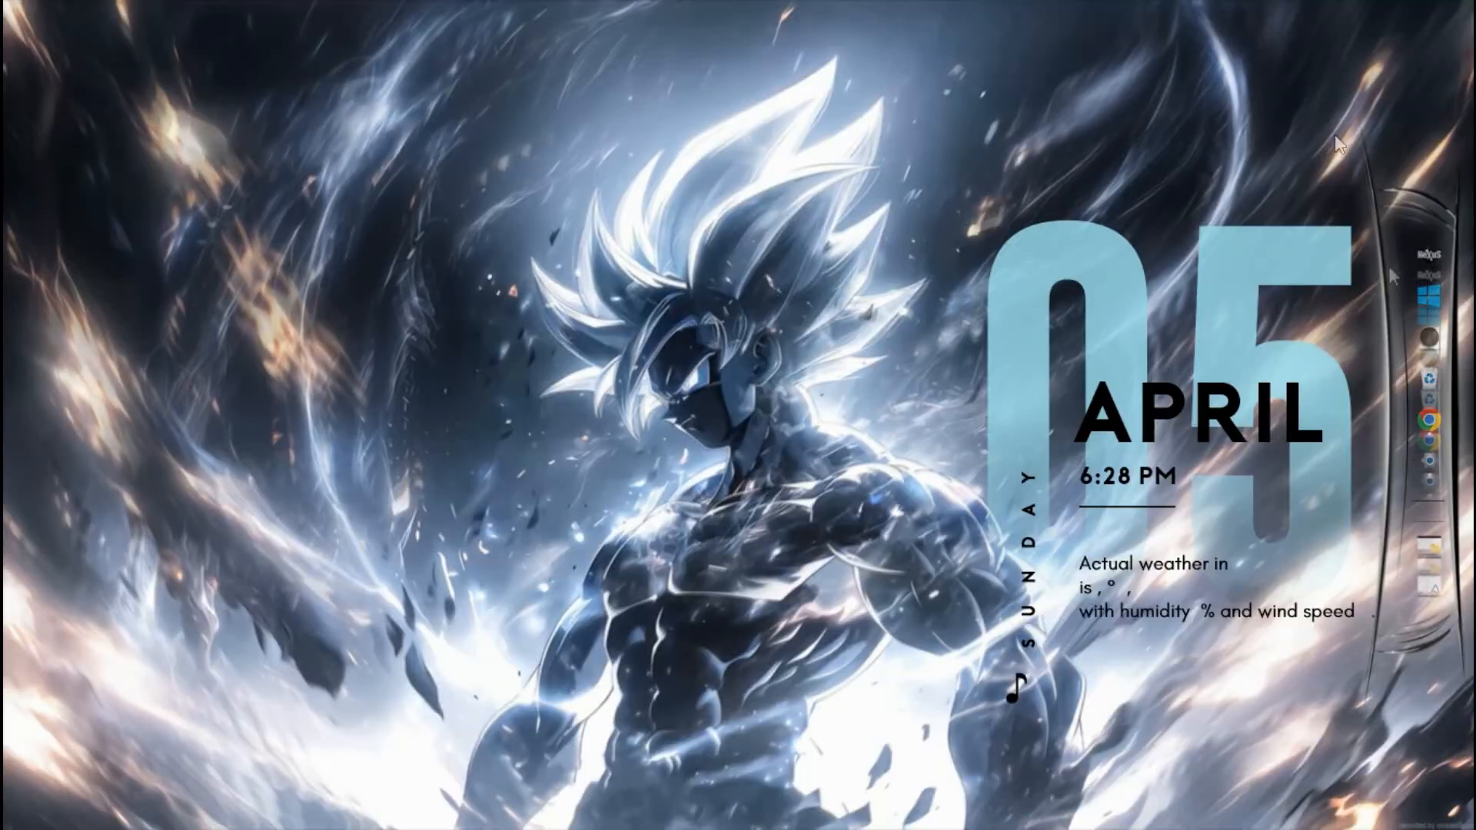
# Turn off the Draggable setting for the Ageo Time and Date, Robik Song Info and Robik Visualizer skins
pyautogui.rightClick(1123, 392)
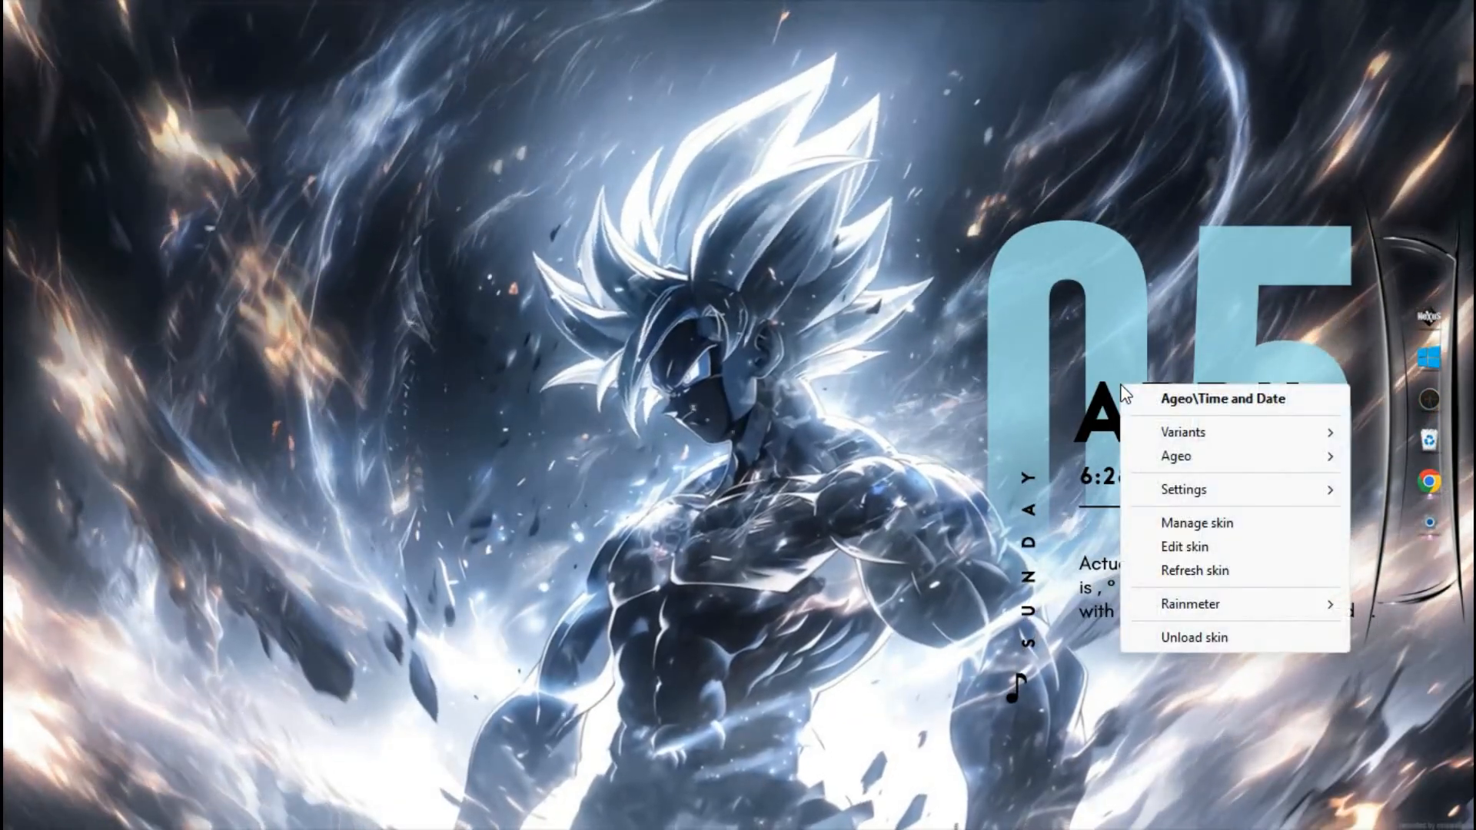
pyautogui.moveTo(1130, 499)
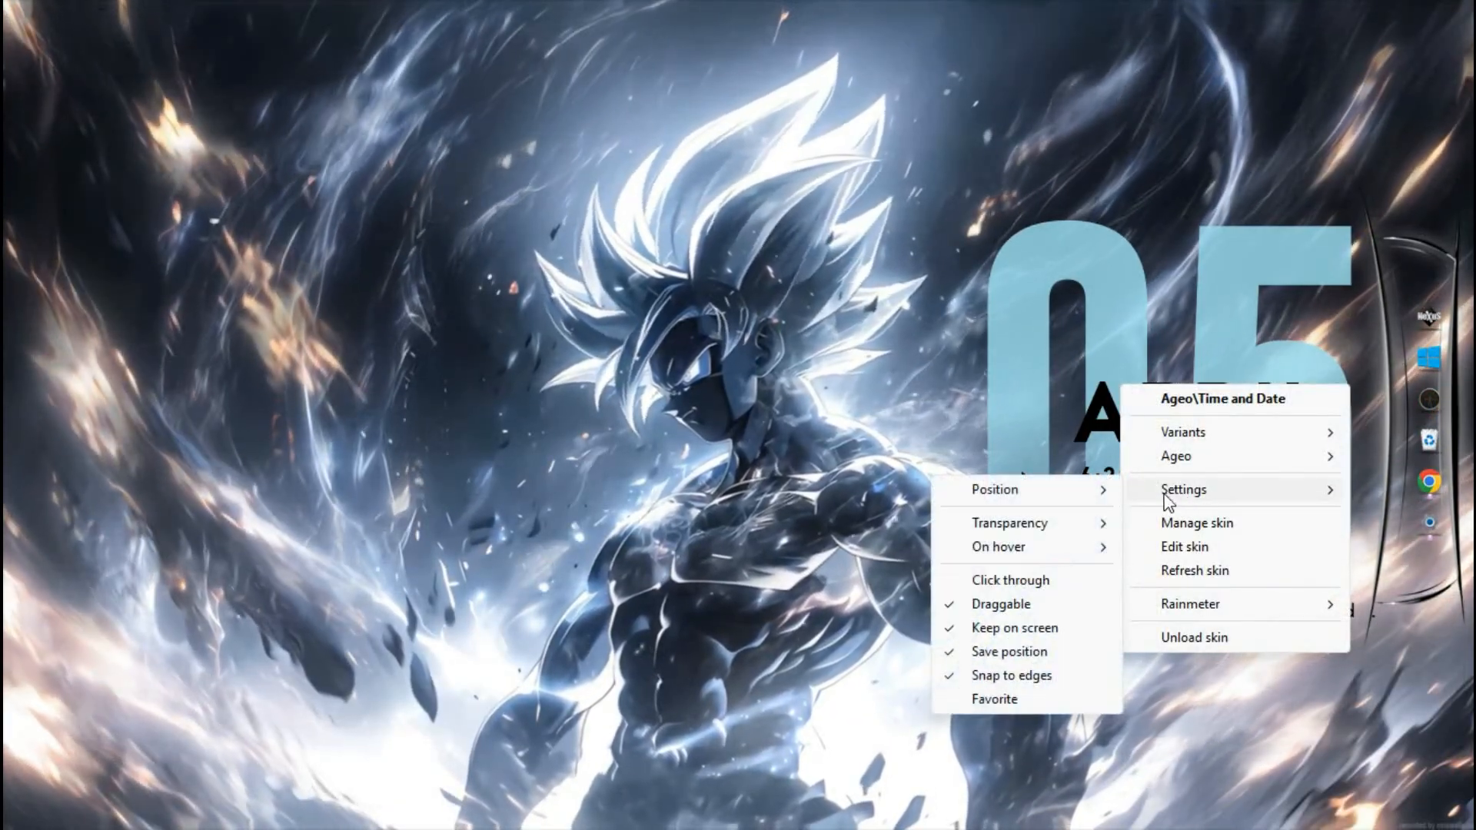
pyautogui.click(1019, 607)
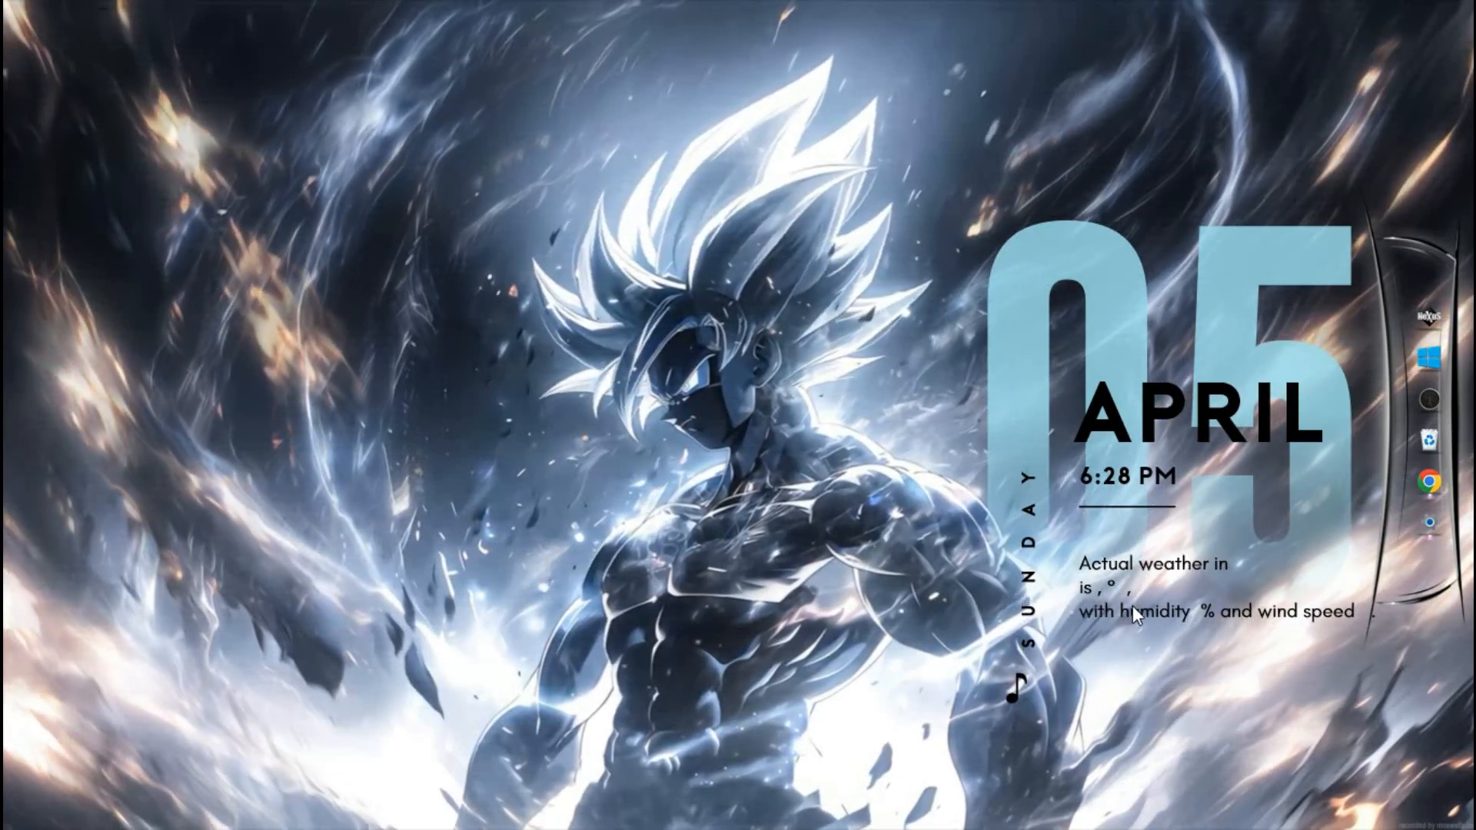
pyautogui.rightClick(1019, 694)
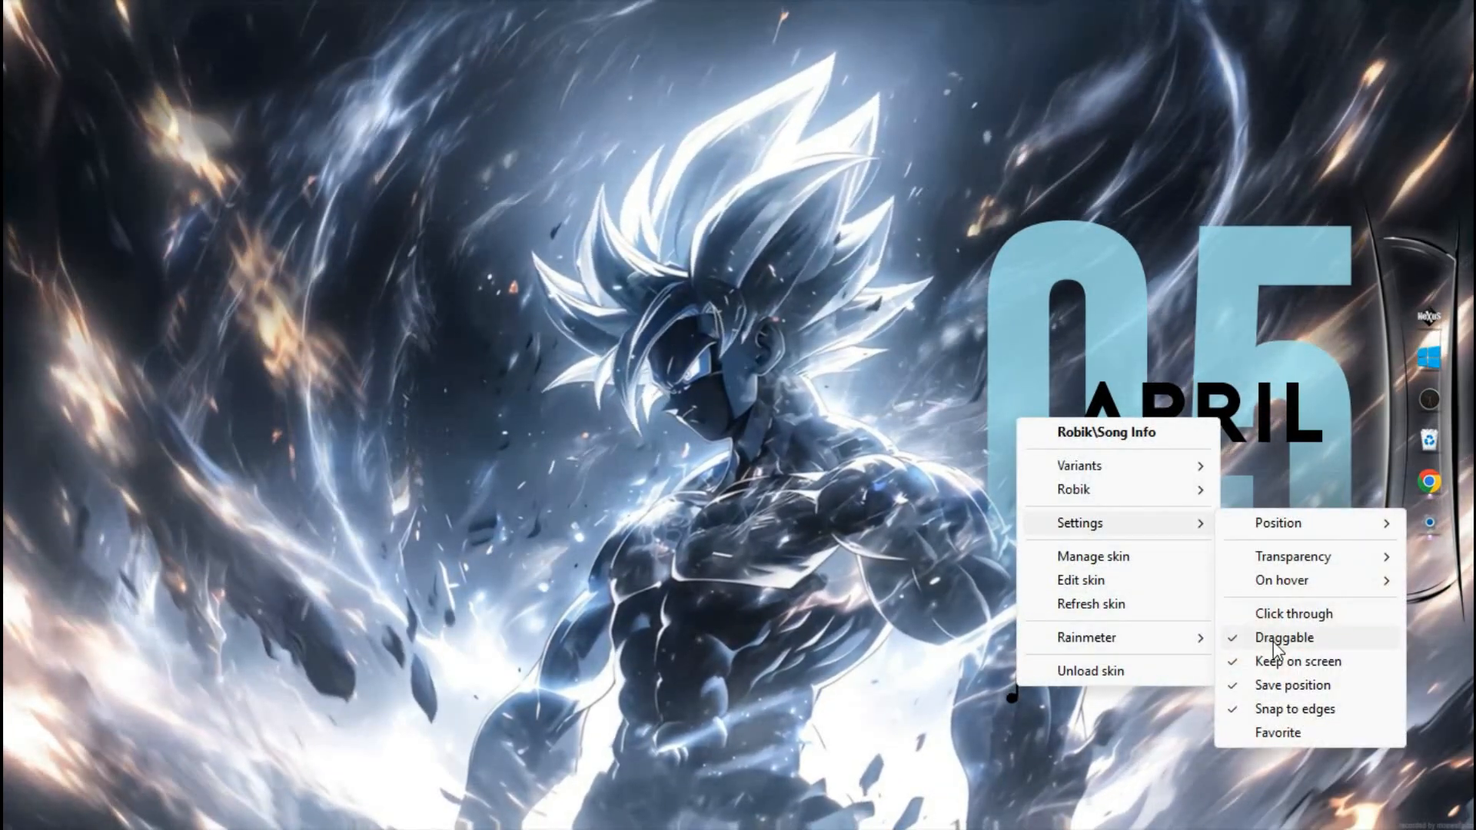
pyautogui.click(1273, 646)
pyautogui.rightClick(1193, 685)
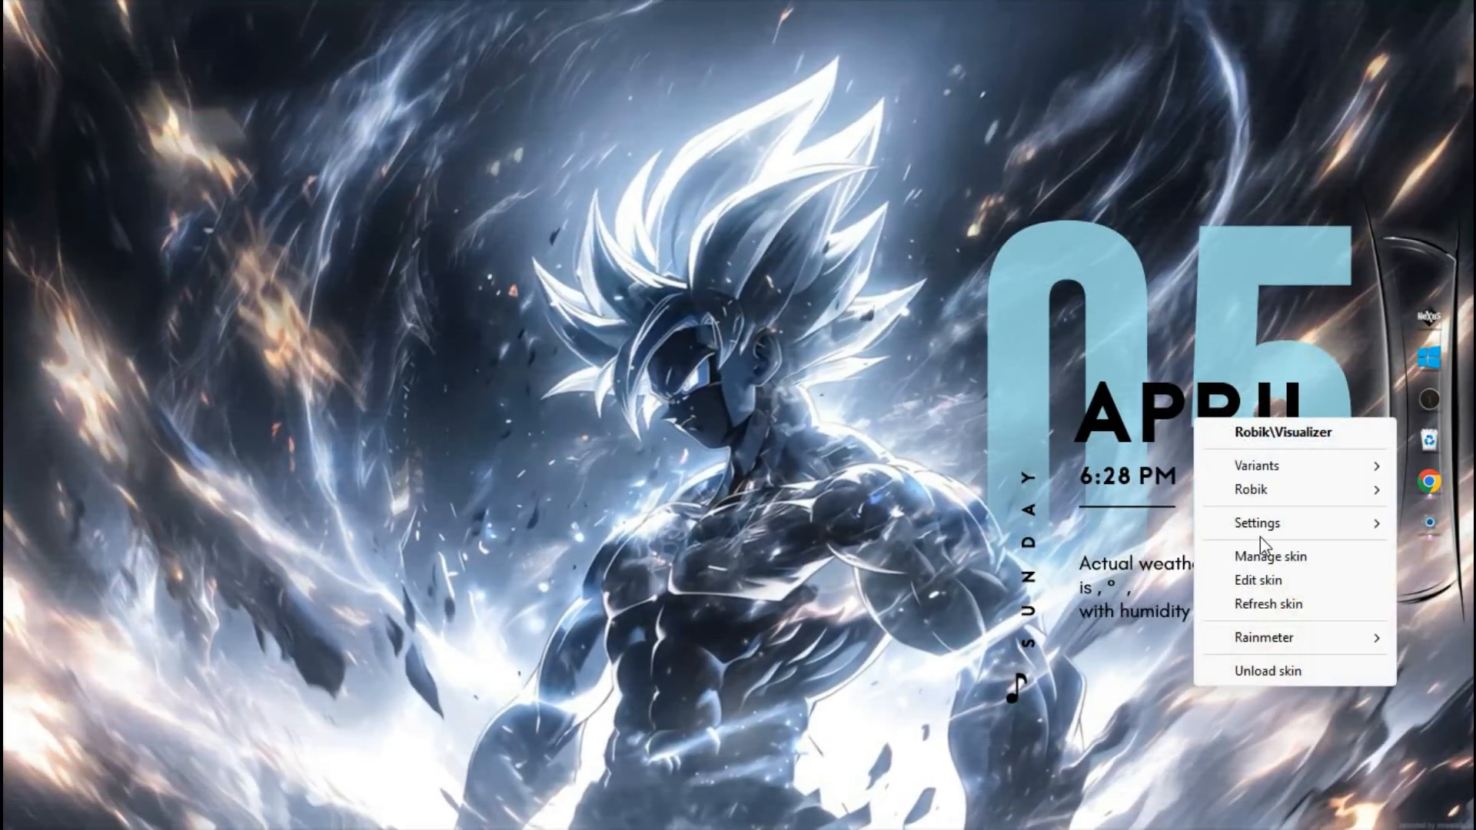
pyautogui.moveTo(1261, 536)
pyautogui.click(1066, 636)
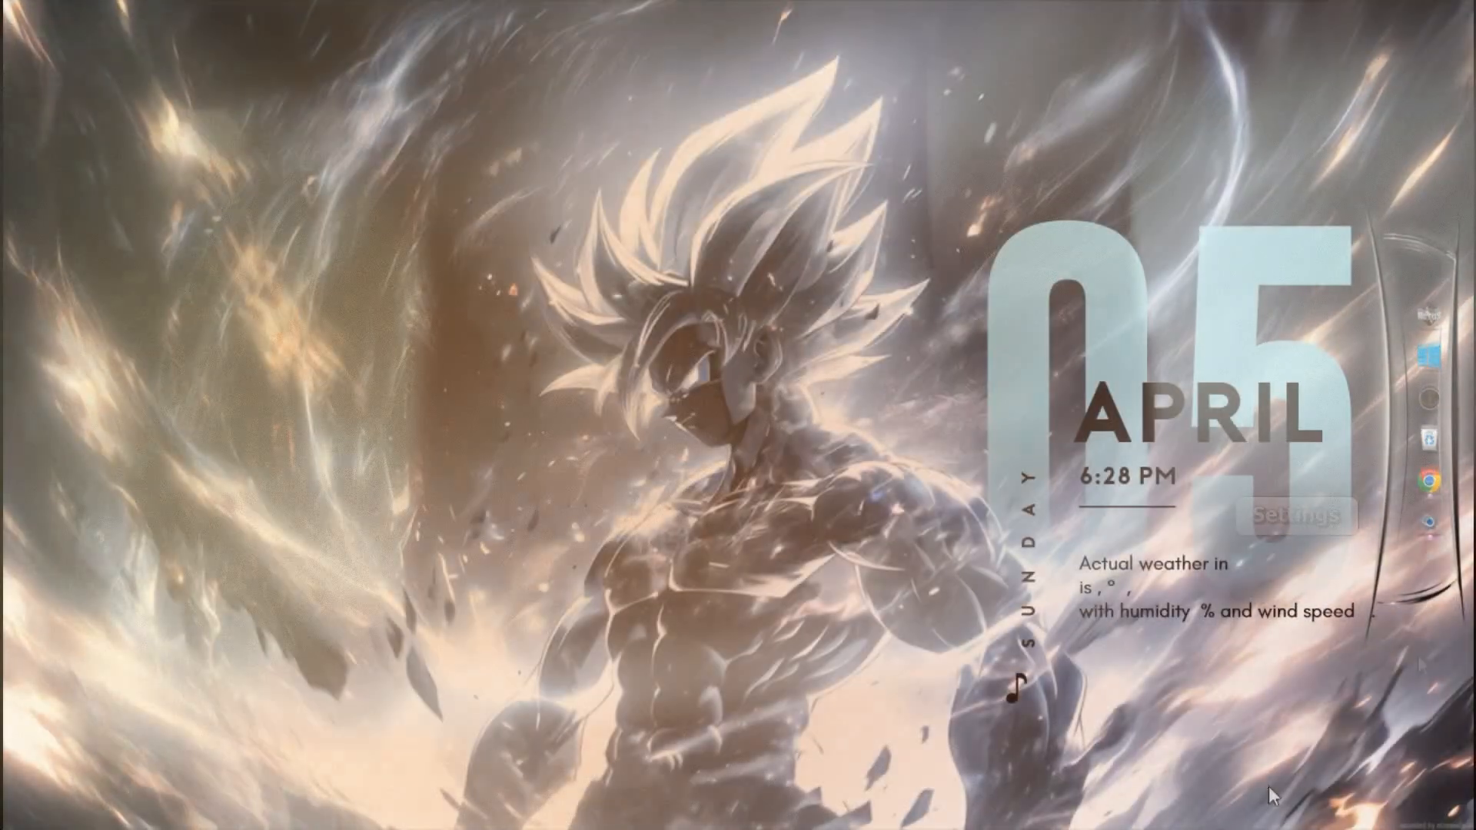
# Load the Facebook, Internet and Music skins from the Ageo suite in the Rainmeter manager and expand its Pictures folder
pyautogui.click(1270, 803)
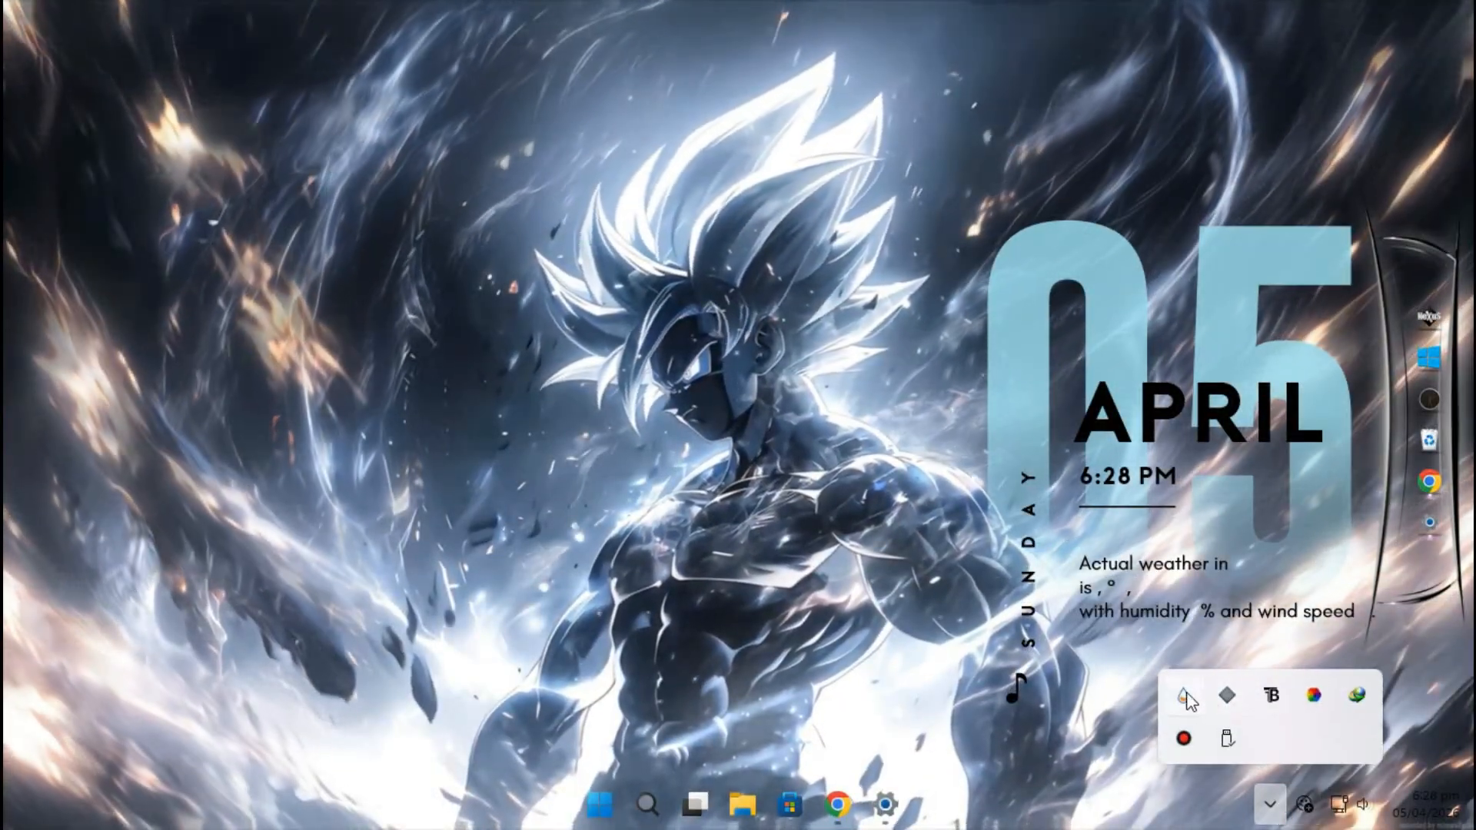
pyautogui.click(1184, 696)
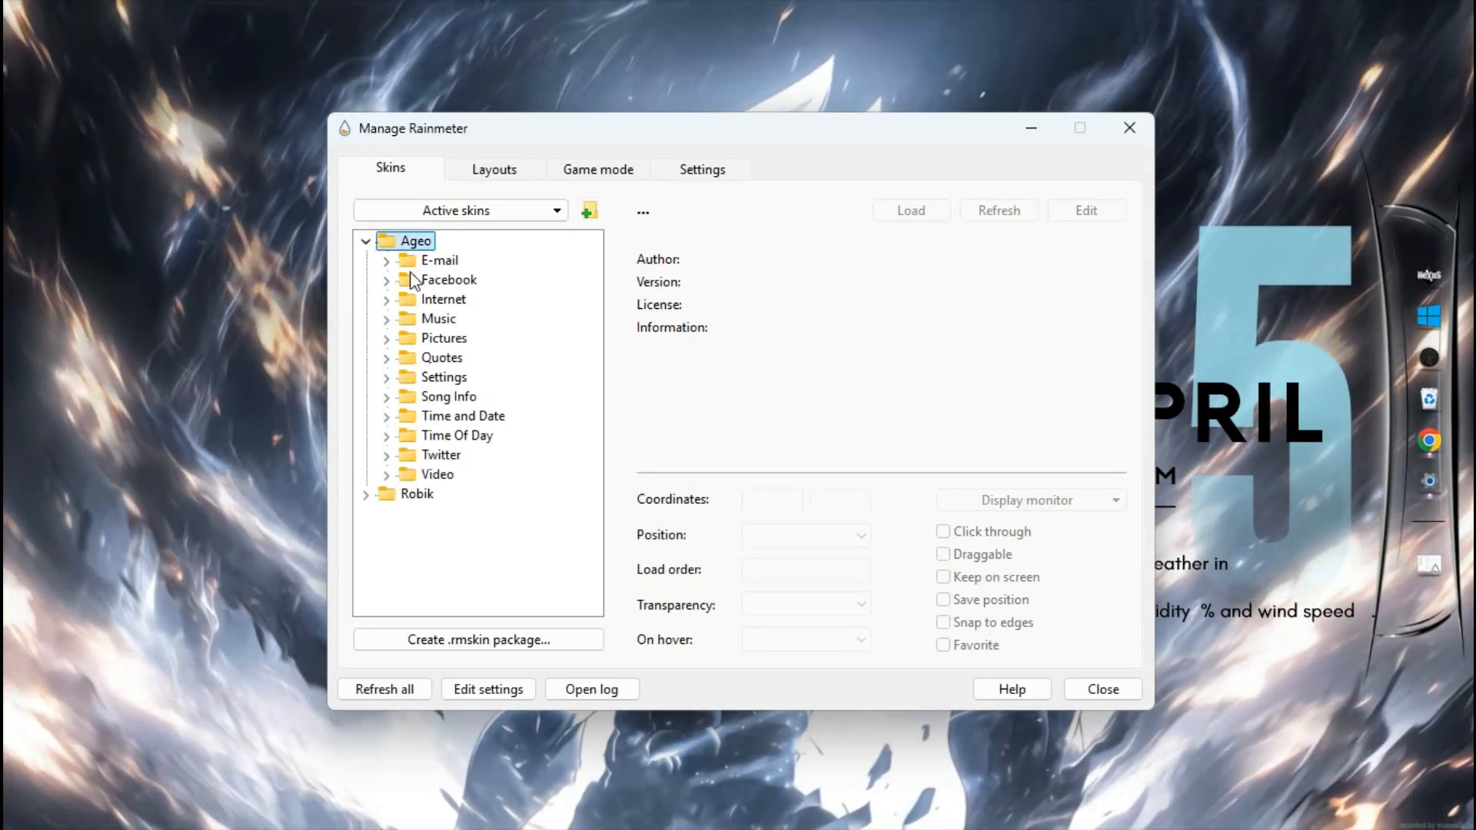
pyautogui.doubleClick(458, 301)
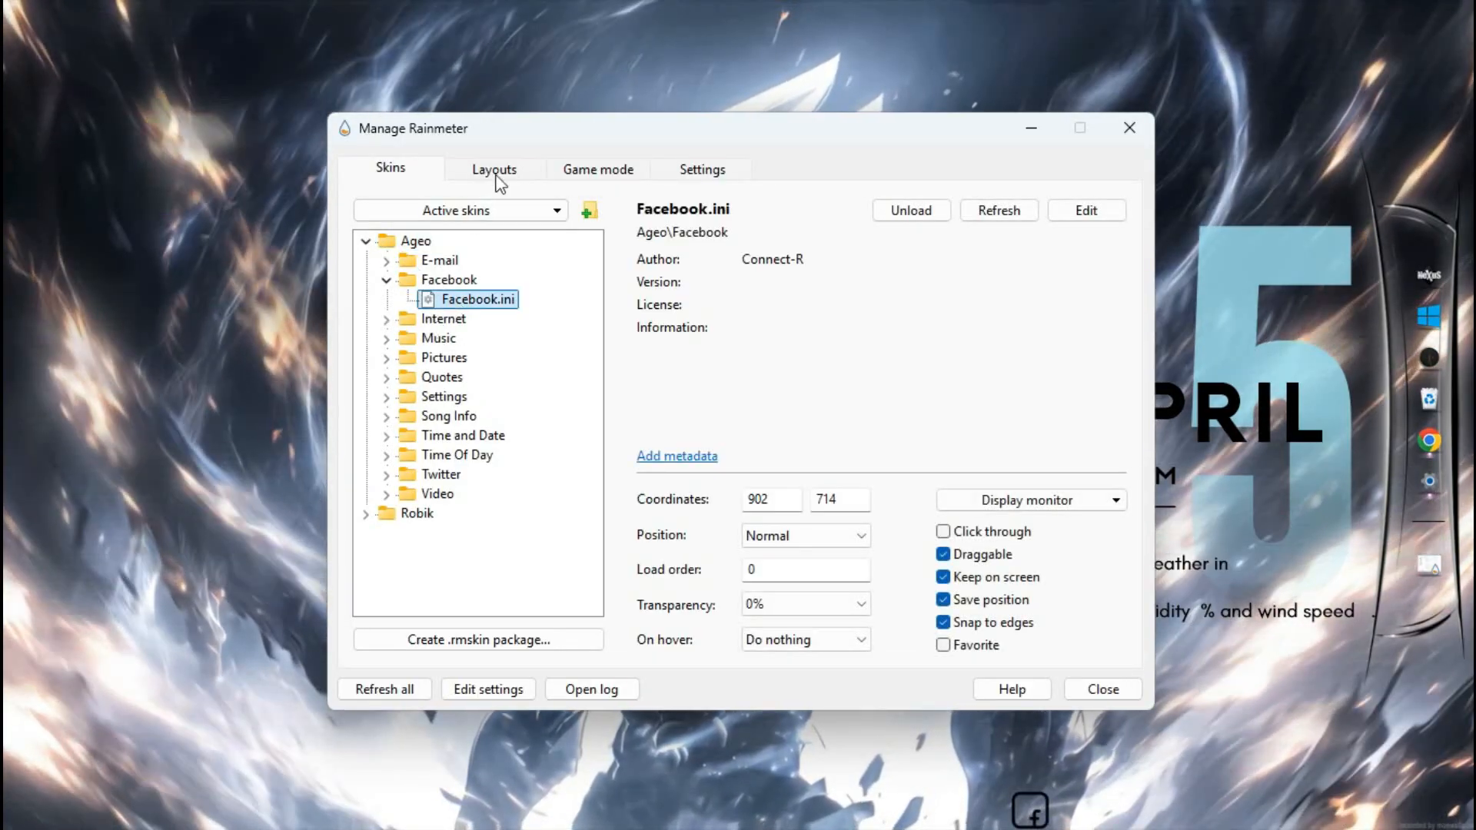
pyautogui.click(387, 320)
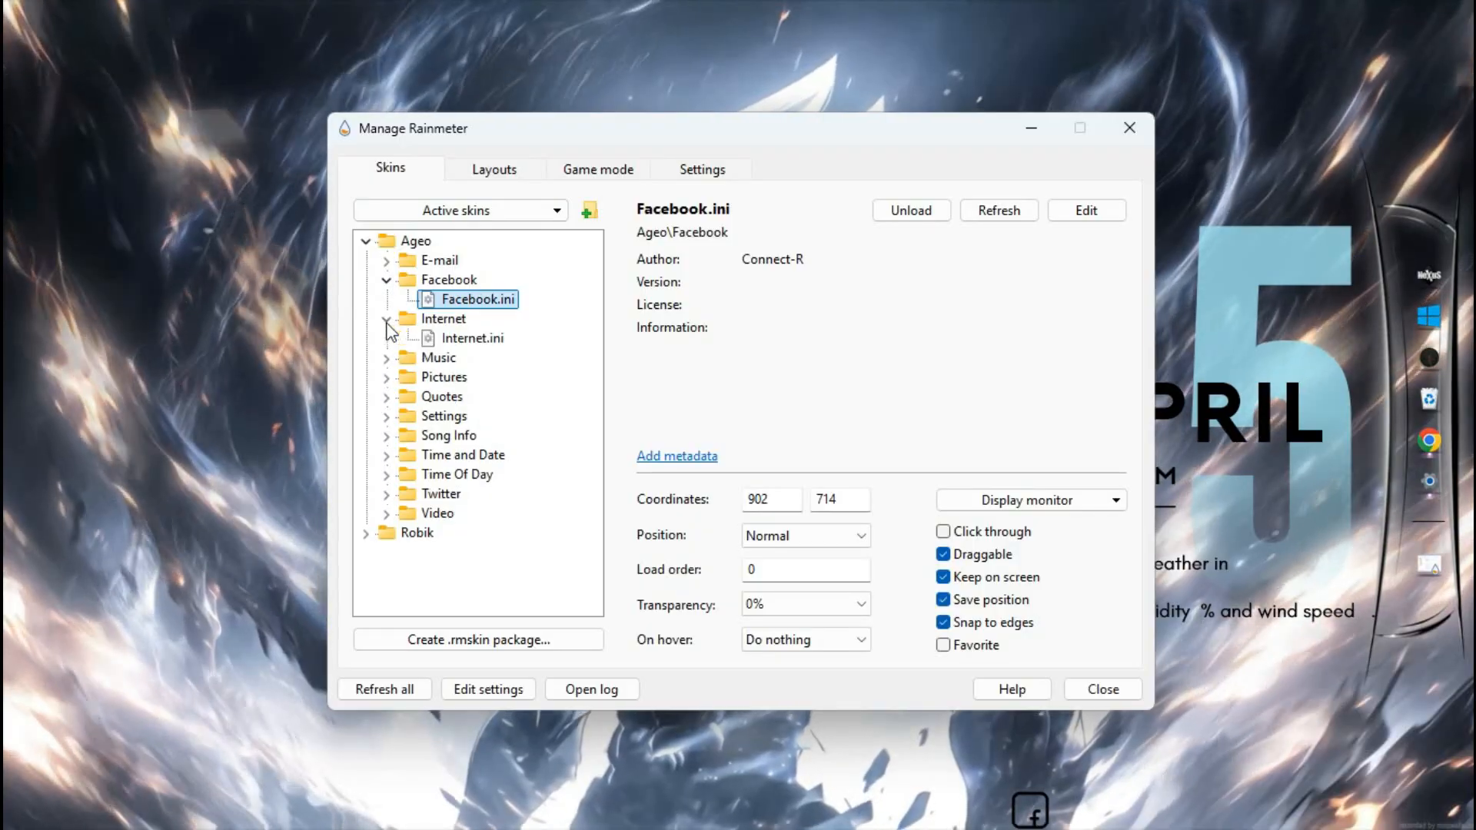
pyautogui.doubleClick(465, 339)
pyautogui.click(388, 359)
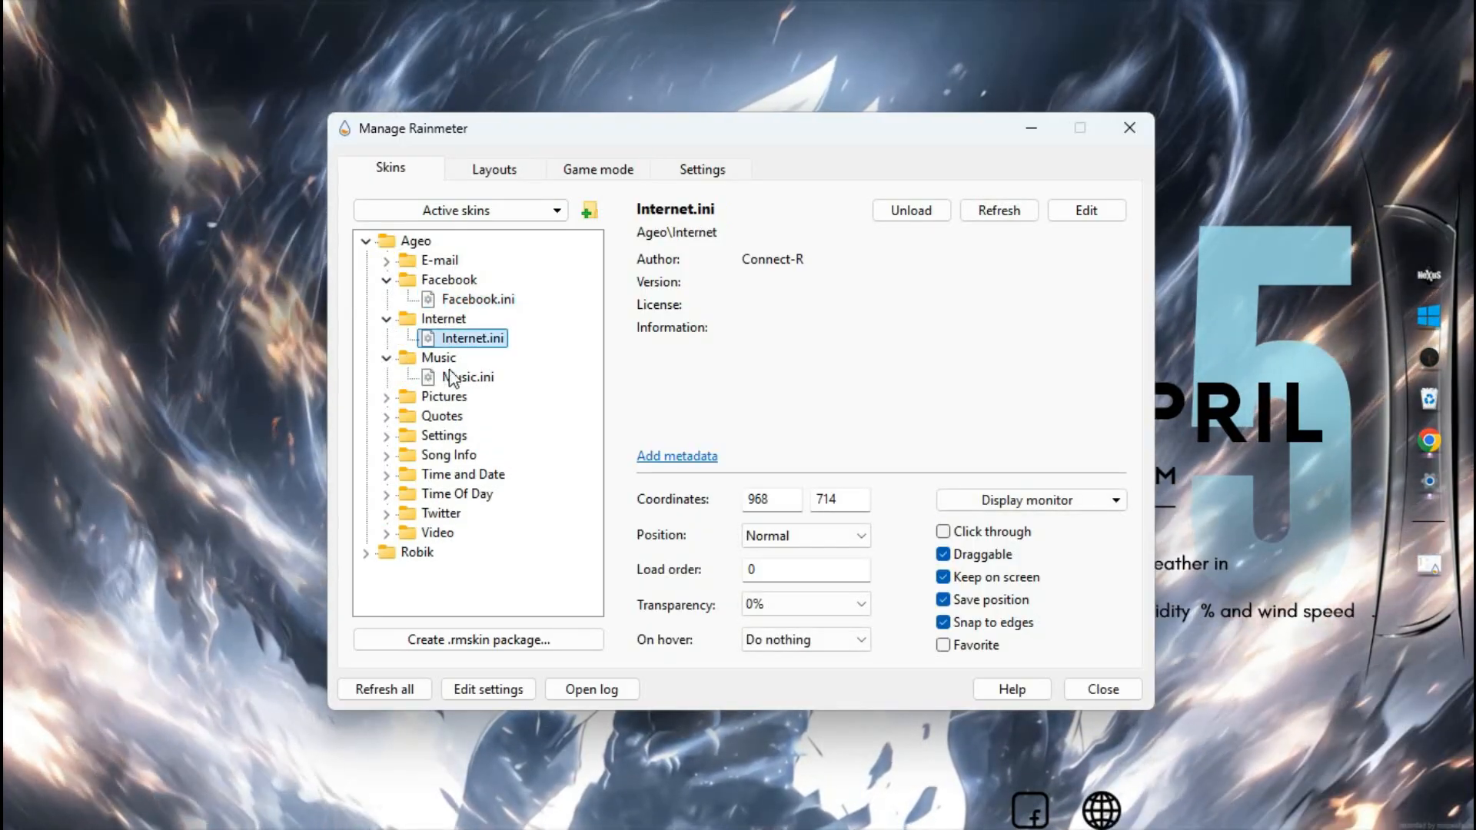
pyautogui.doubleClick(465, 377)
pyautogui.click(387, 397)
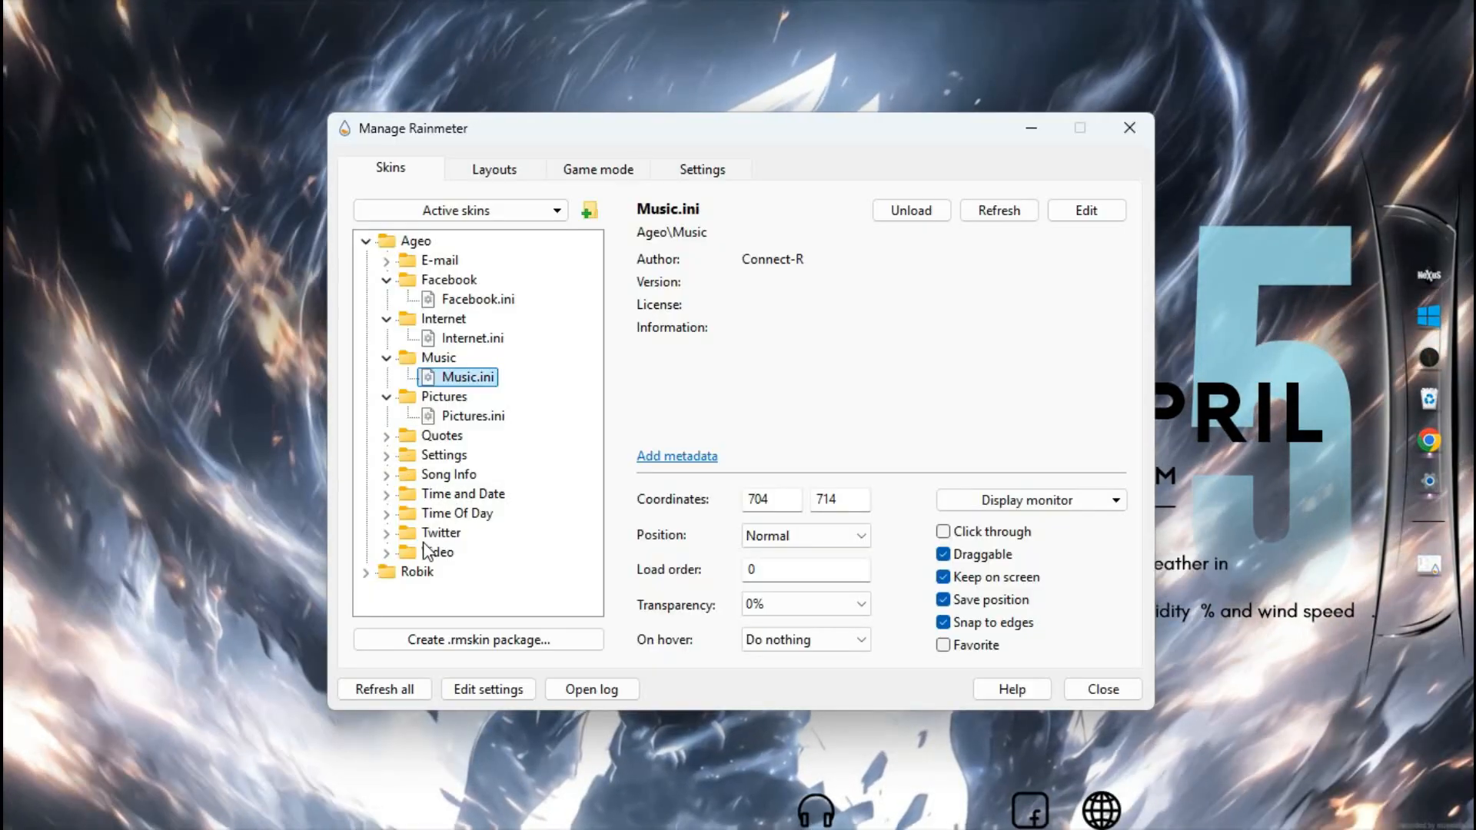
# Stack the skin icons vertically in the desktop's lower-left corner, with Facebook lowest, Music above it and Internet on top
pyautogui.moveTo(582, 144); pyautogui.dragTo(607, 33)
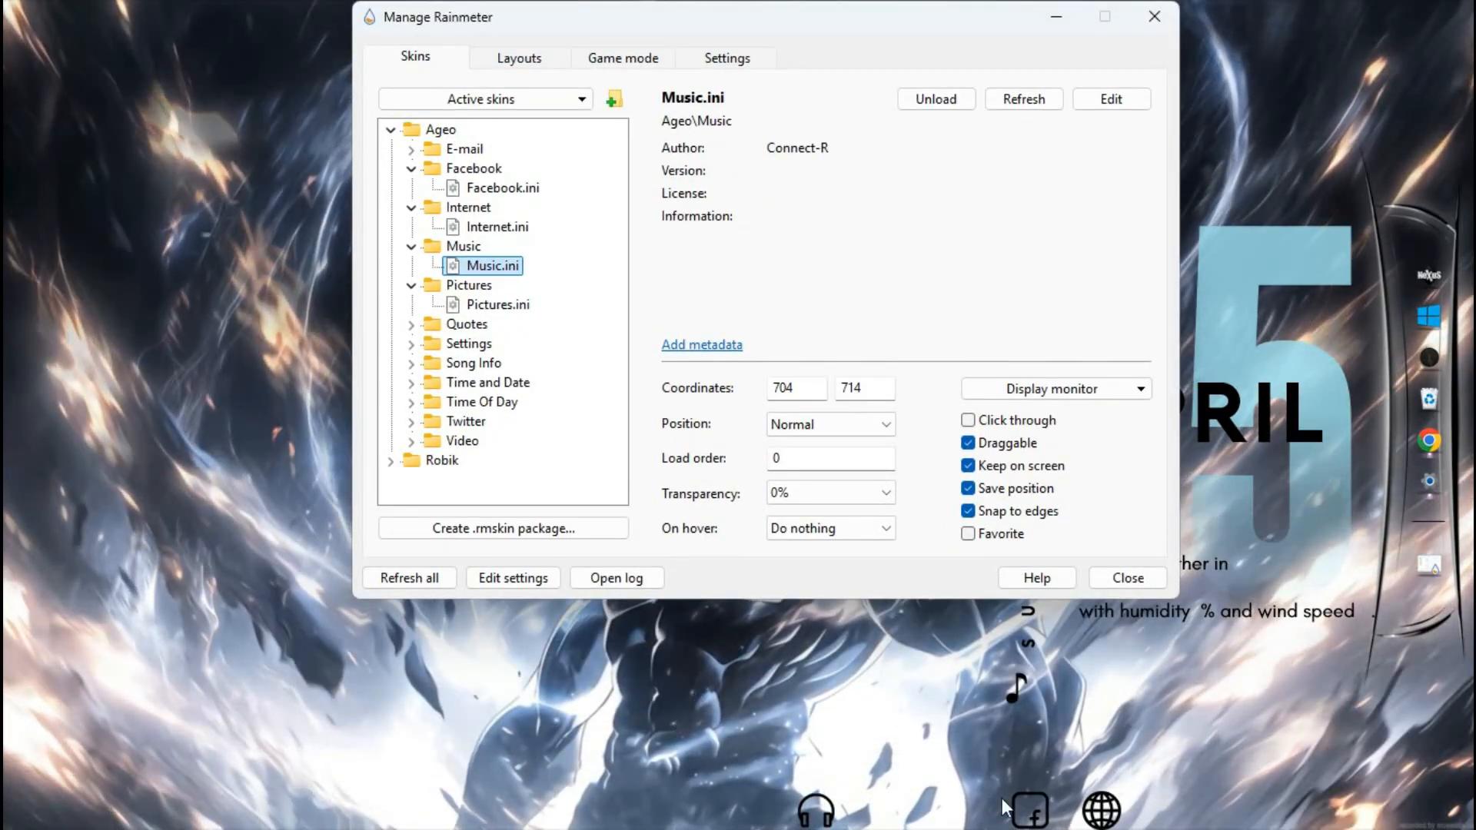
pyautogui.moveTo(992, 807); pyautogui.dragTo(49, 794)
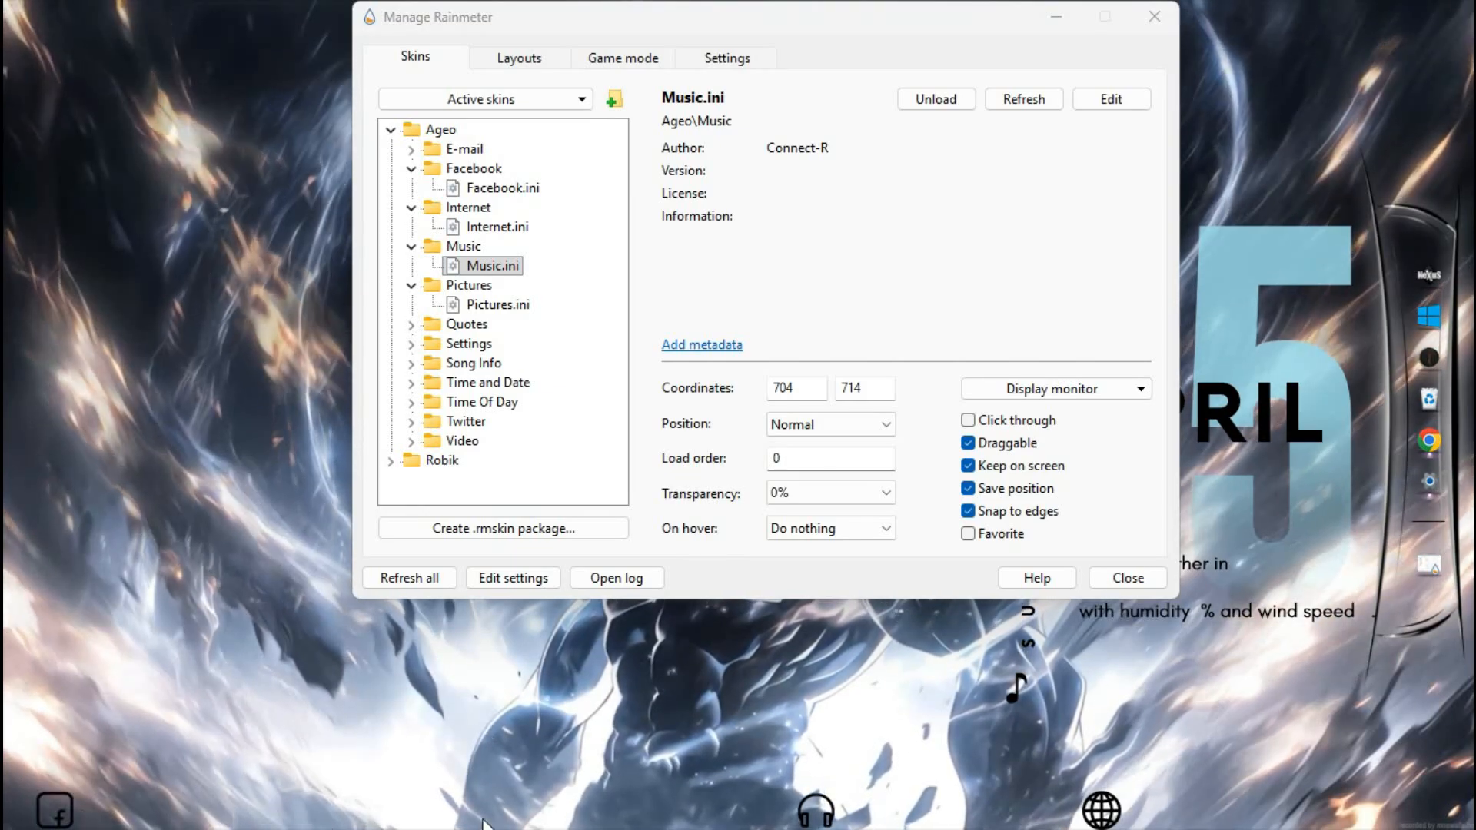
pyautogui.moveTo(815, 821); pyautogui.dragTo(55, 763)
pyautogui.moveTo(1103, 816); pyautogui.dragTo(43, 708)
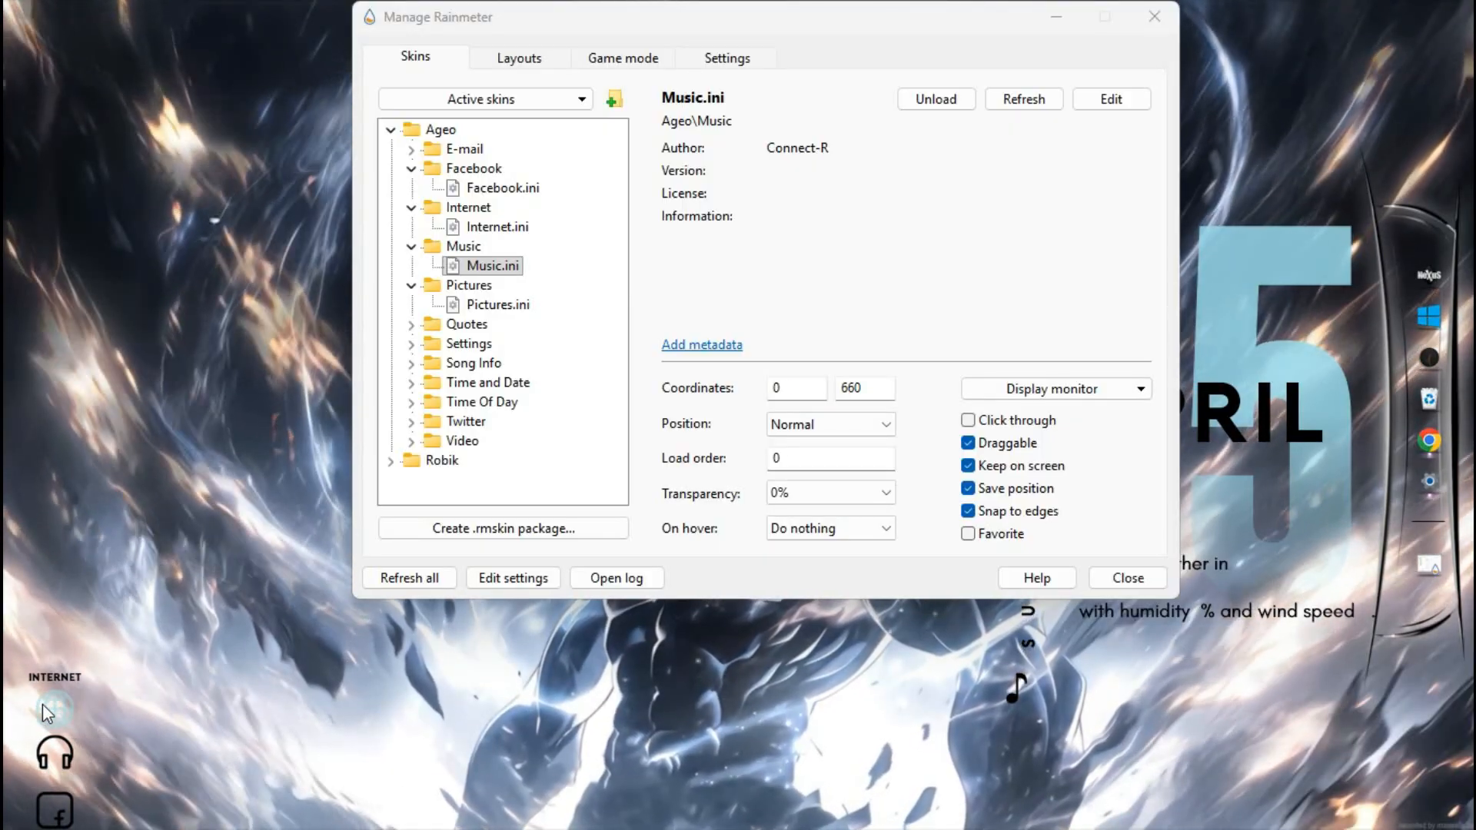